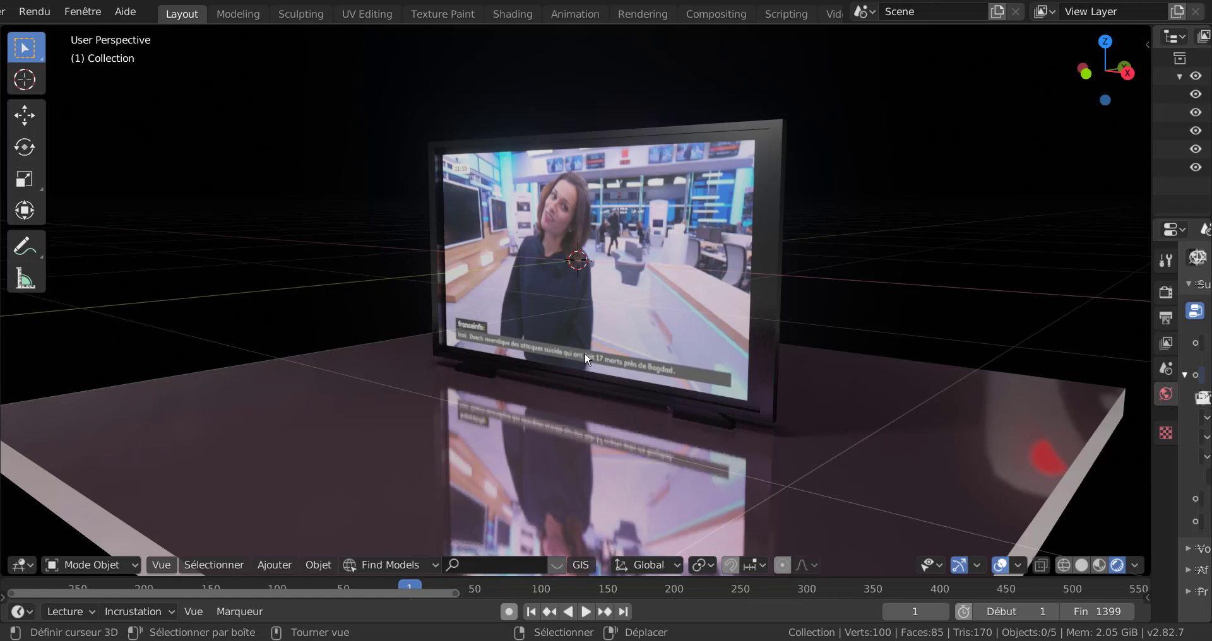
# Step: Play the animation to examine the video on the TV screen and its floor reflection, and stop playback
pyautogui.scroll(-3, 830, 475)
pyautogui.scroll(2, 829, 476)
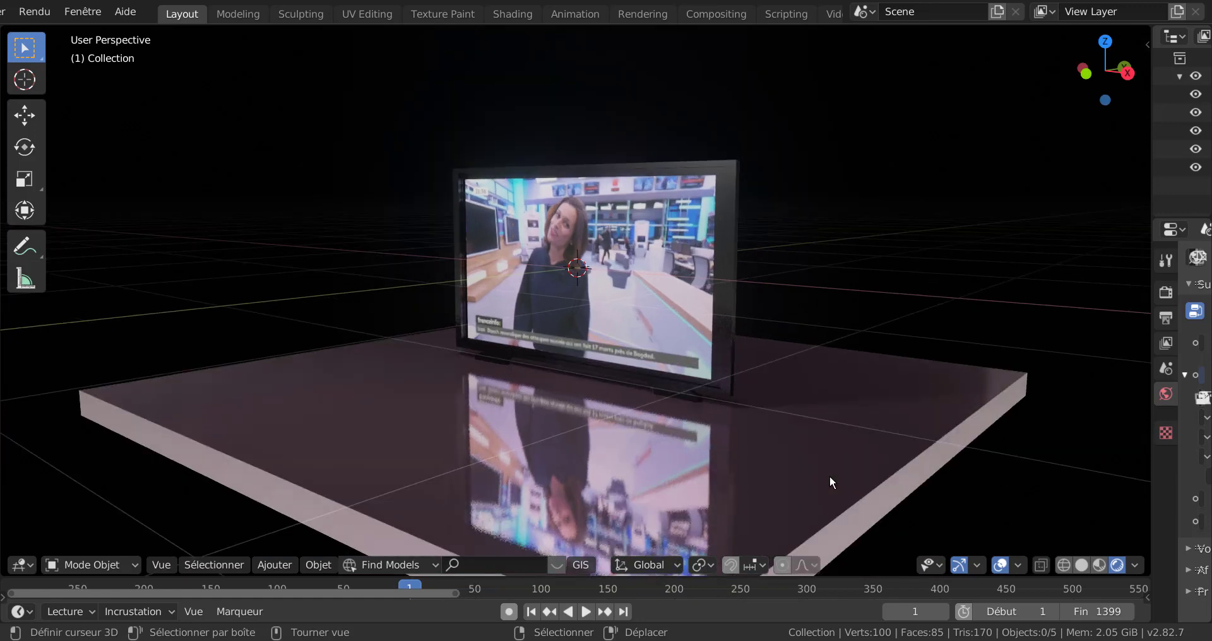
pyautogui.scroll(4, 861, 434)
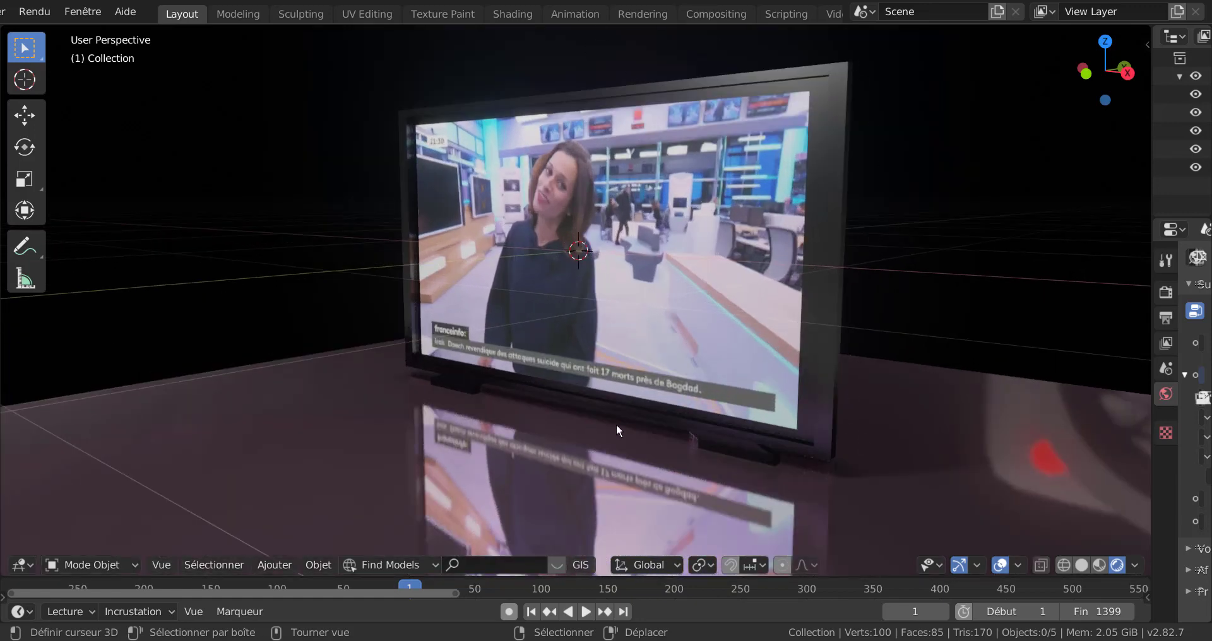
pyautogui.click(585, 614)
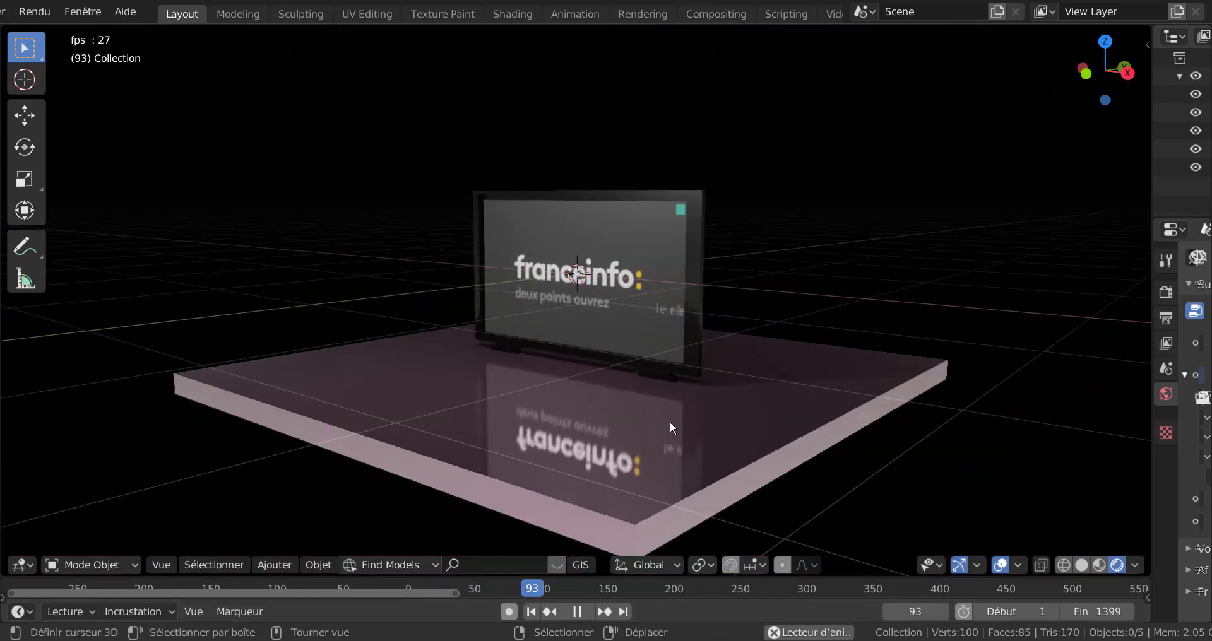
pyautogui.moveTo(722, 426)
pyautogui.mouseDown(button='middle')
pyautogui.moveTo(846, 441)
pyautogui.moveTo(711, 433)
pyautogui.mouseUp(button='middle')
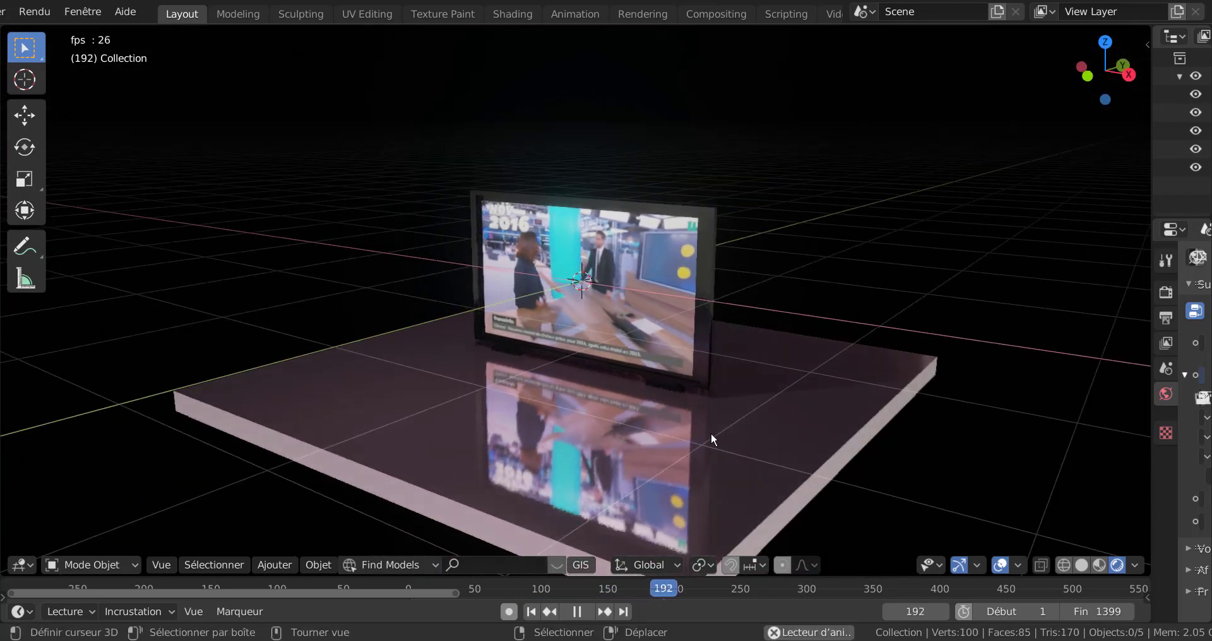
pyautogui.scroll(3, 710, 434)
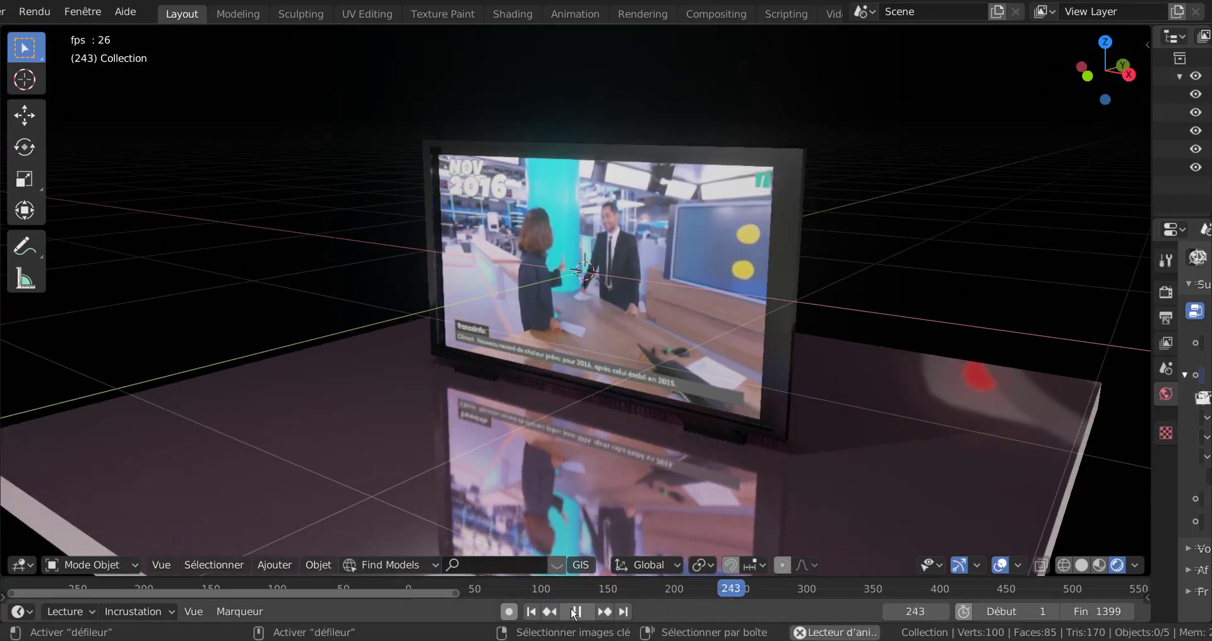
pyautogui.press('space')
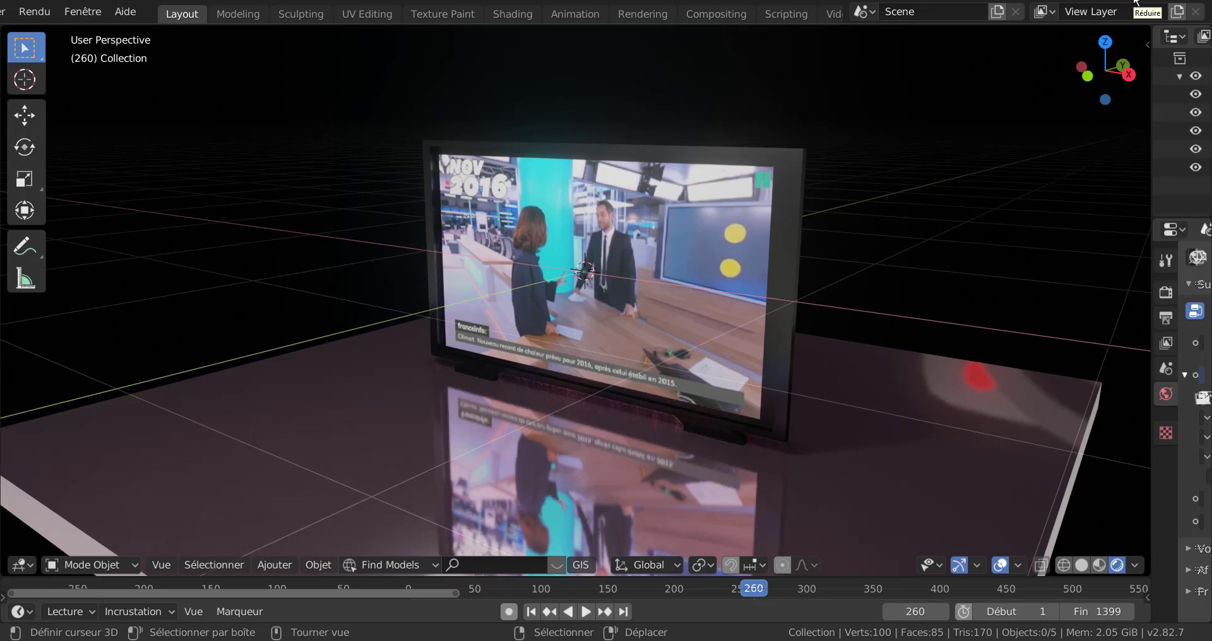
# Step: Close the TV scene project without saving its changes
pyautogui.click(1193, 2)
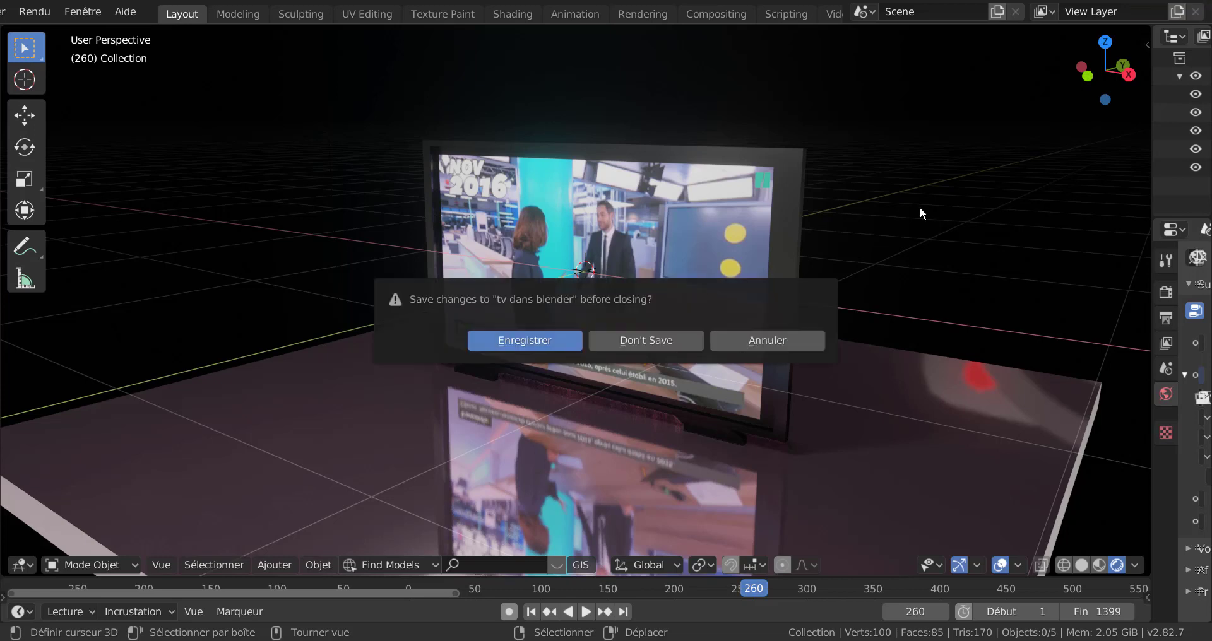
pyautogui.click(657, 339)
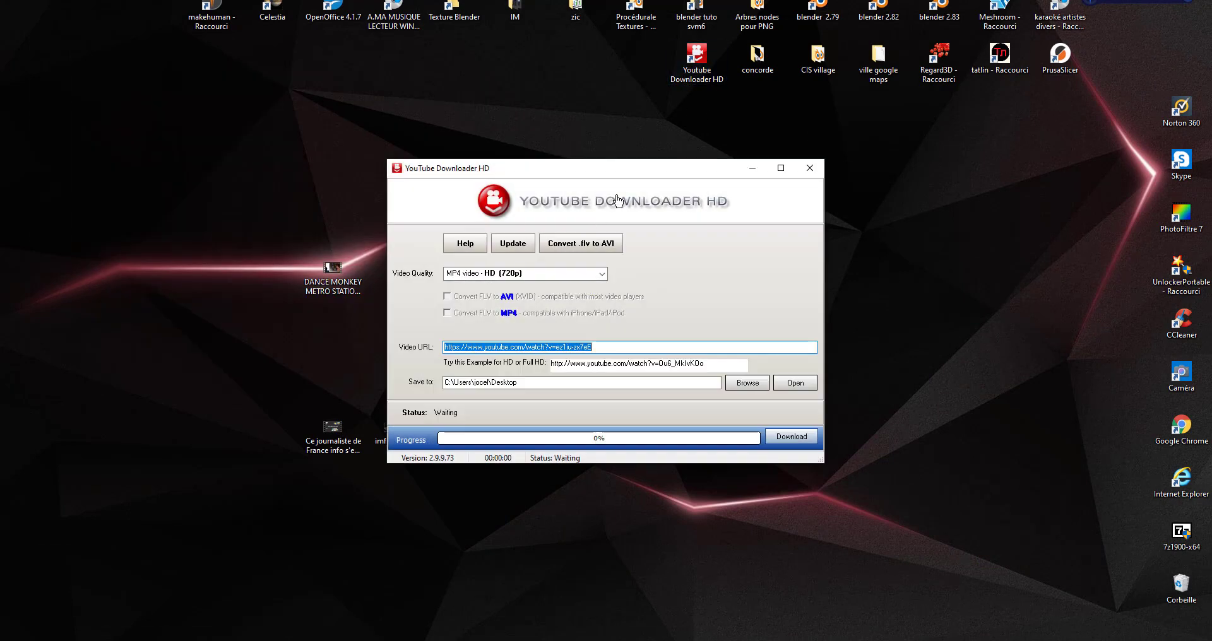
# Step: Maximize YouTube Downloader HD, clear the existing video URL, and close the window
pyautogui.click(780, 169)
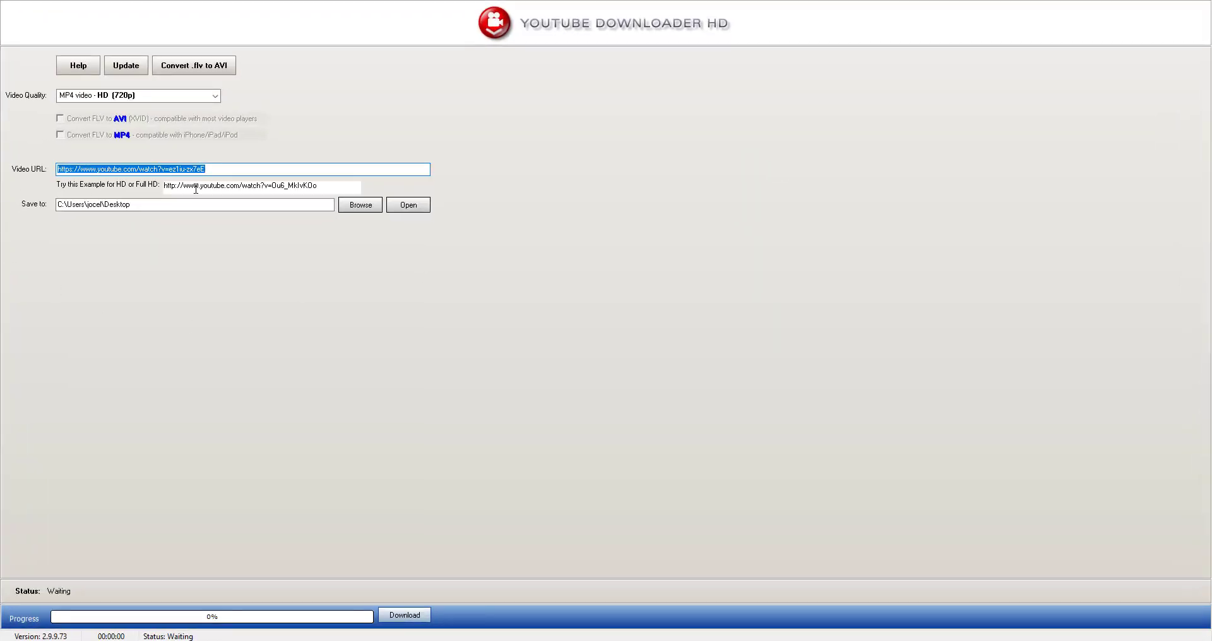
pyautogui.click(221, 169)
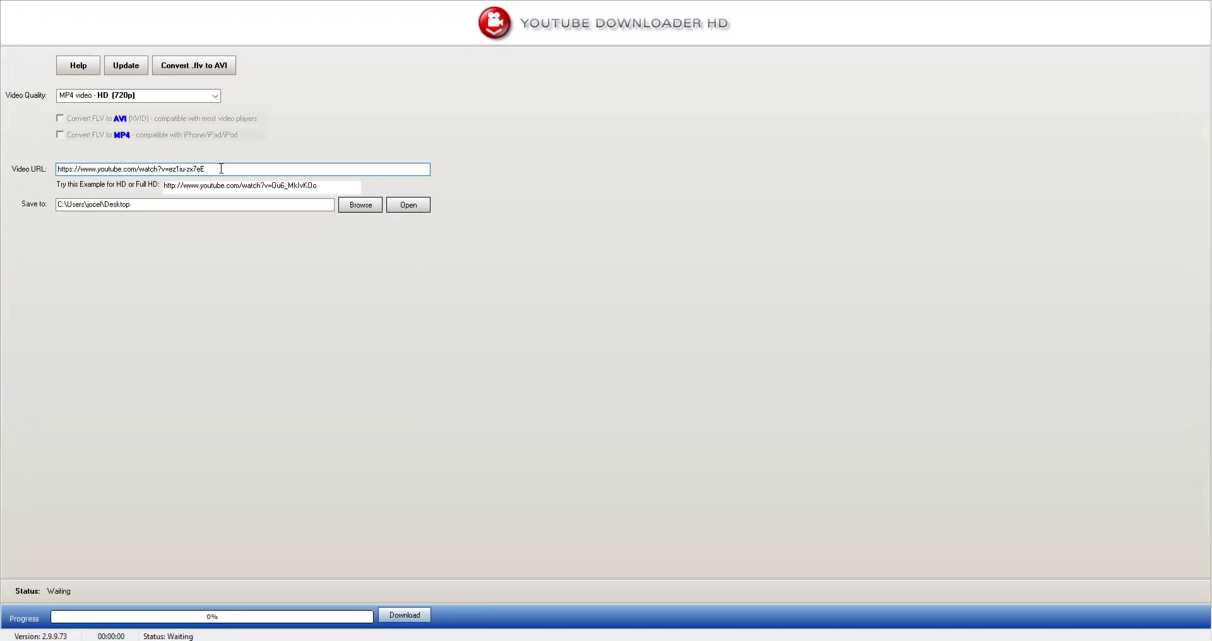
pyautogui.press('BackSpace')
pyautogui.press('BackSpace')
pyautogui.press('BackSpace')
pyautogui.press('BackSpace')
pyautogui.press('BackSpace')
pyautogui.press('BackSpace')
pyautogui.press('BackSpace')
pyautogui.press('BackSpace')
pyautogui.press('BackSpace')
pyautogui.press('BackSpace')
pyautogui.press('BackSpace')
pyautogui.press('BackSpace')
pyautogui.press('BackSpace')
pyautogui.press('BackSpace')
pyautogui.press('BackSpace')
pyautogui.press('BackSpace')
pyautogui.press('BackSpace')
pyautogui.press('BackSpace')
pyautogui.press('BackSpace')
pyautogui.press('BackSpace')
pyautogui.press('BackSpace')
pyautogui.press('BackSpace')
pyautogui.press('BackSpace')
pyautogui.press('BackSpace')
pyautogui.press('BackSpace')
pyautogui.press('BackSpace')
pyautogui.press('BackSpace')
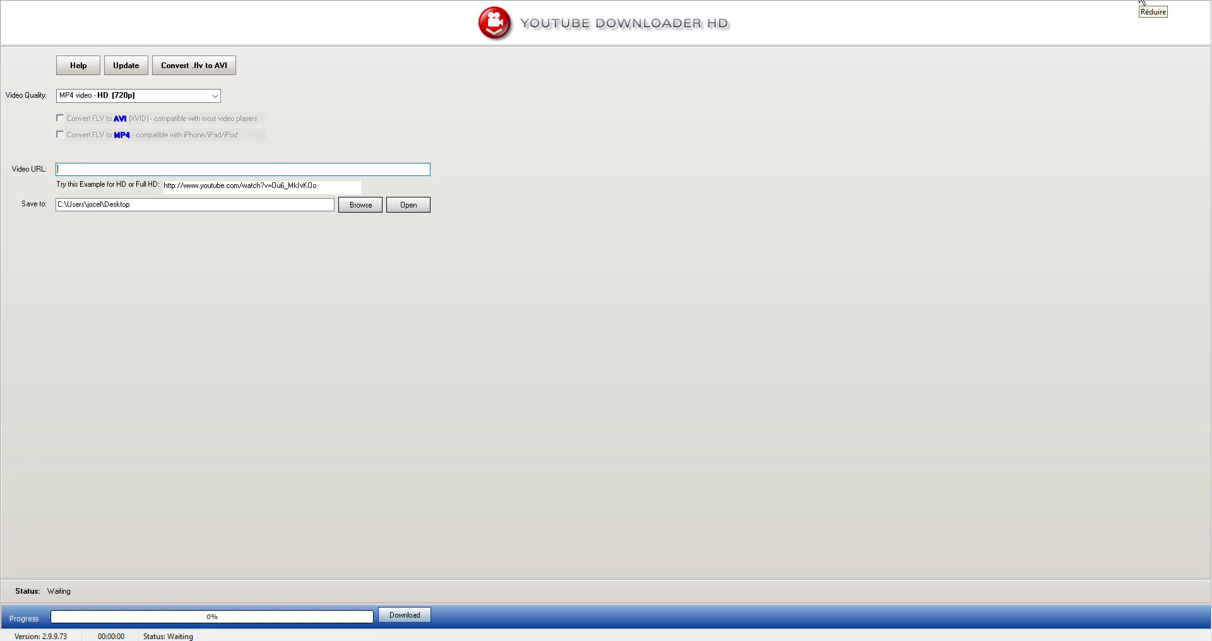
pyautogui.click(1193, 1)
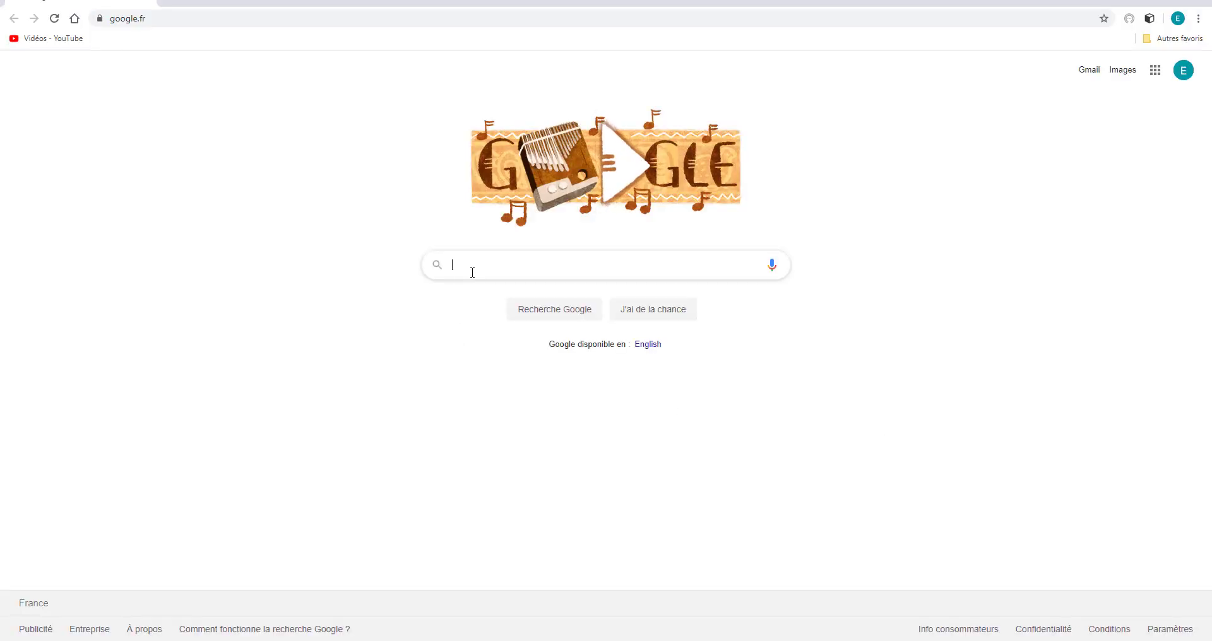
# Step: Search Google for "downloader"
pyautogui.write('d')
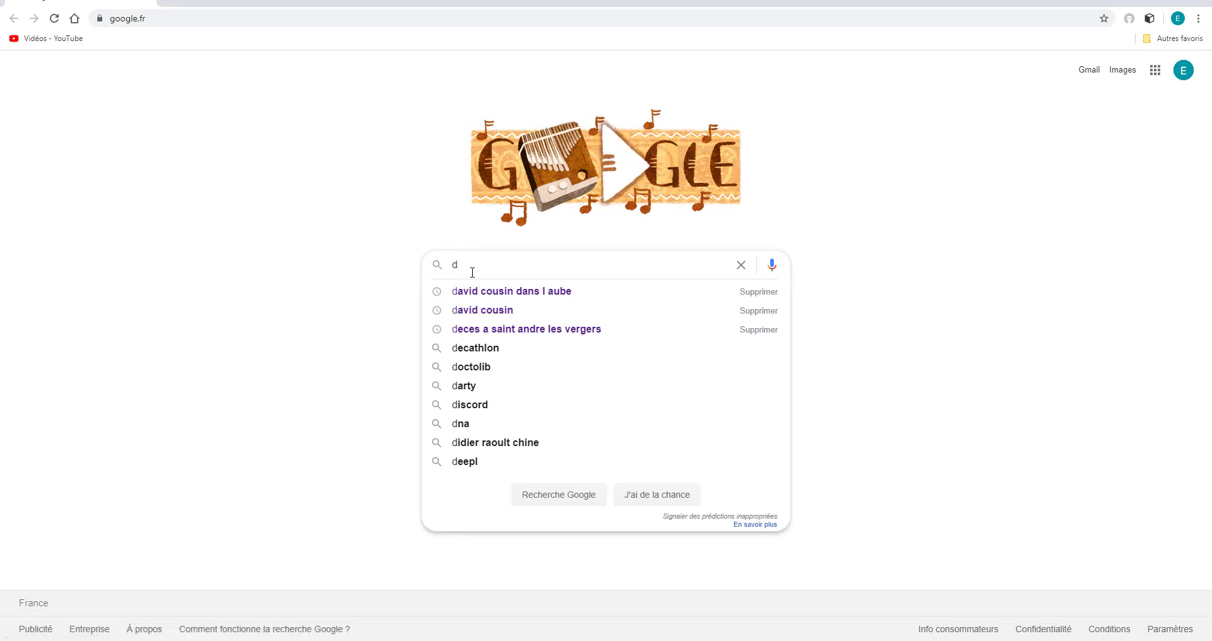
pyautogui.write('a')
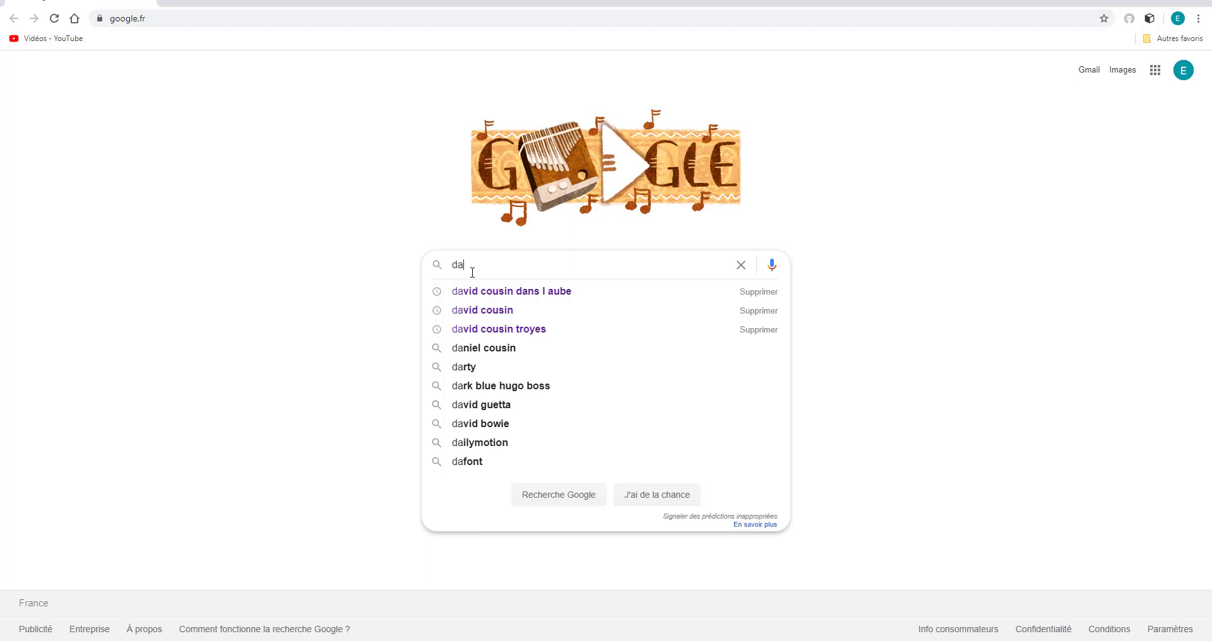
pyautogui.press('BackSpace')
pyautogui.write('oan')
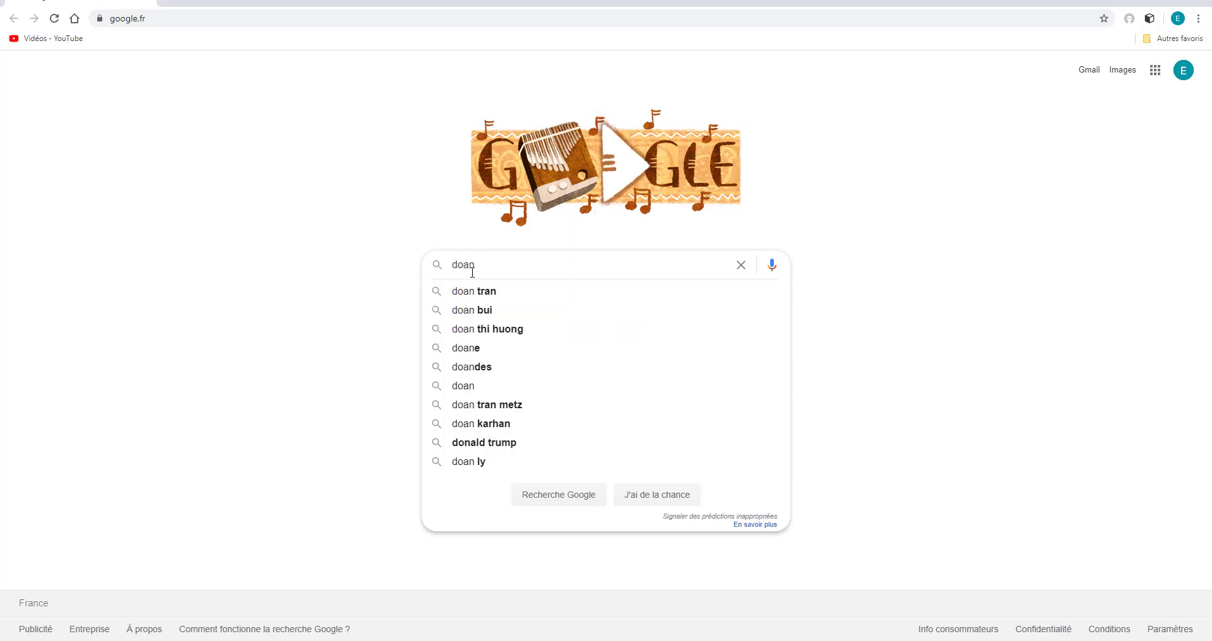
pyautogui.write('loo')
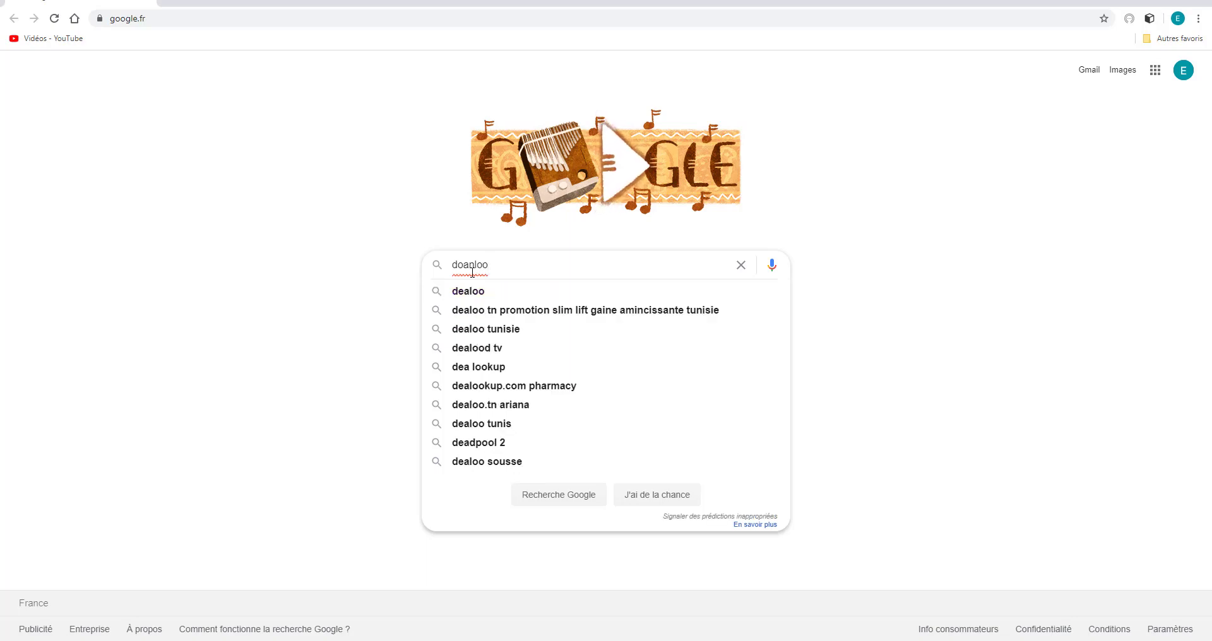
pyautogui.write('der')
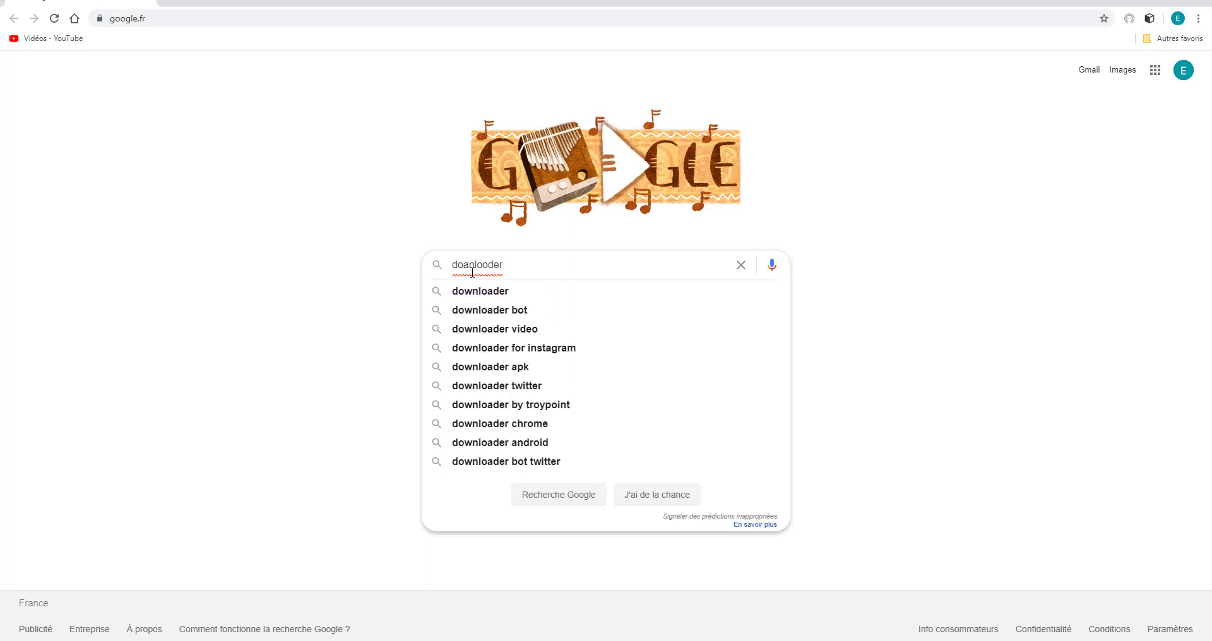
pyautogui.click(458, 293)
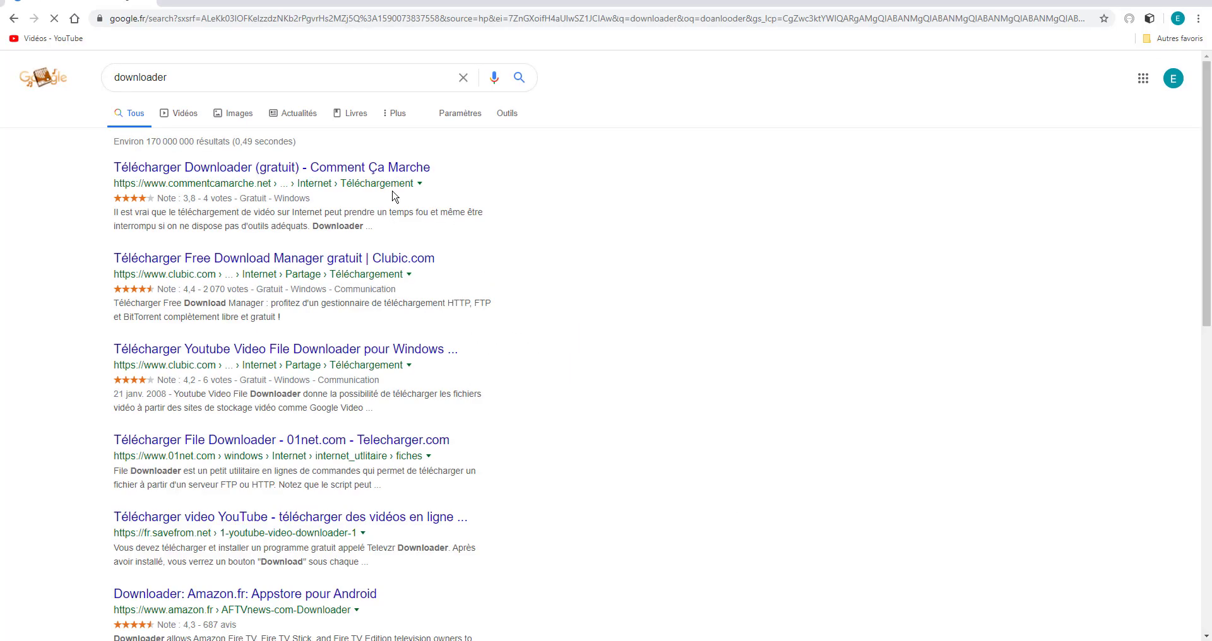
# Step: Extend the Google search to "downloader youtube hd" and open the Clubic download page for YouTube Downloader HD
pyautogui.click(227, 77)
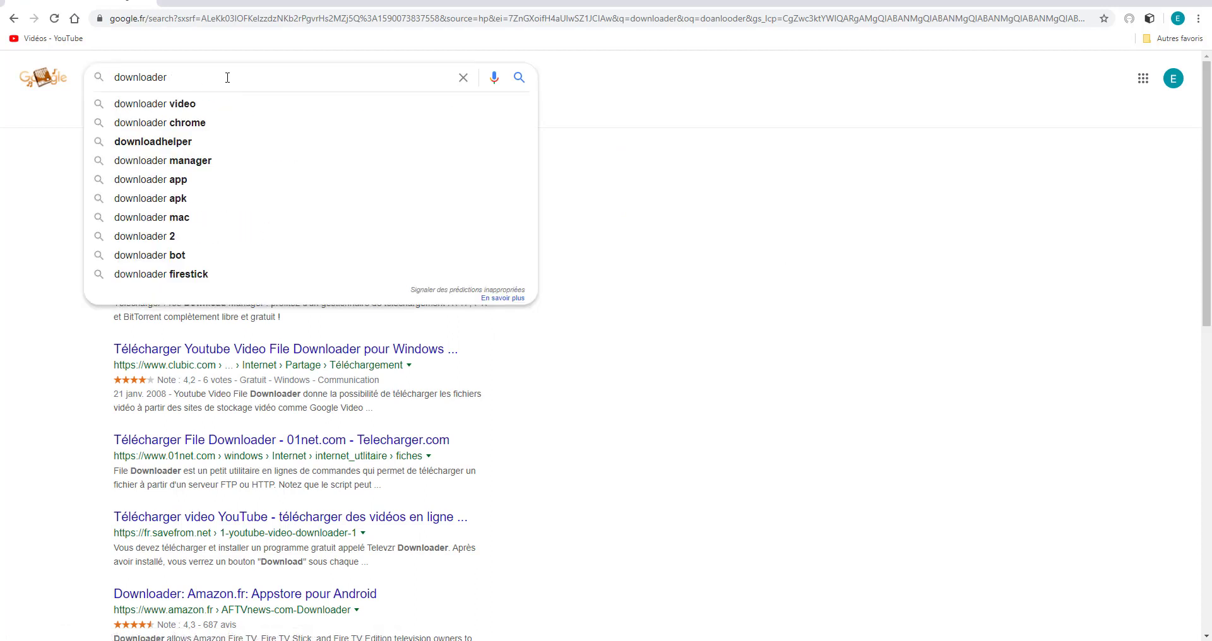
pyautogui.write('yout')
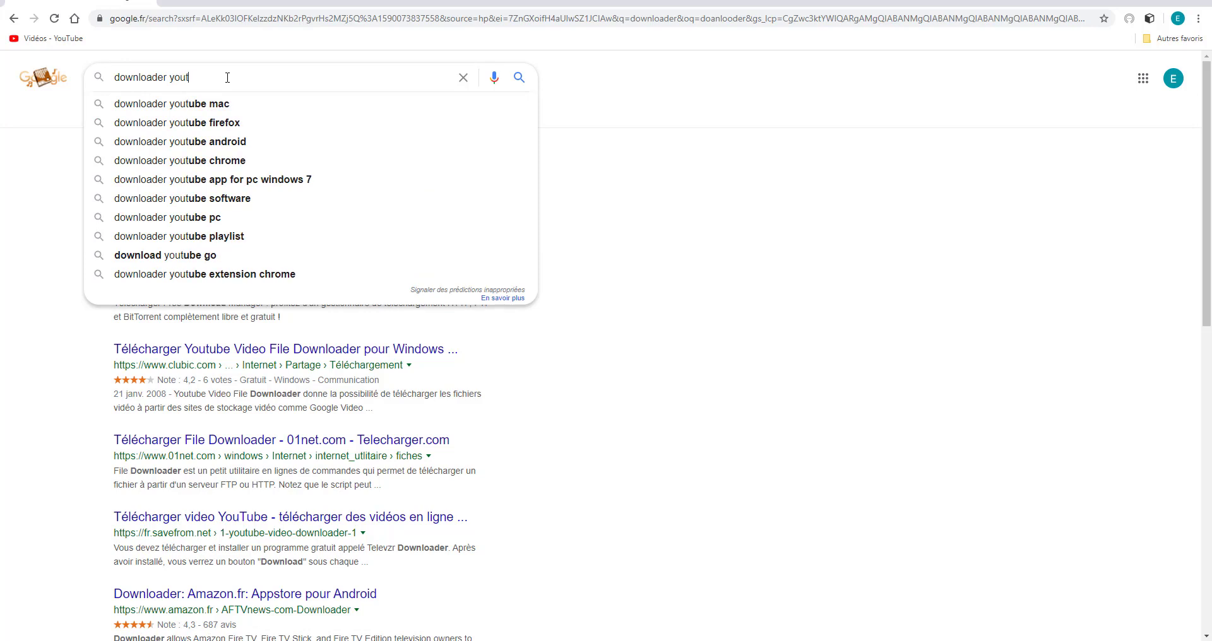
pyautogui.write('ube ')
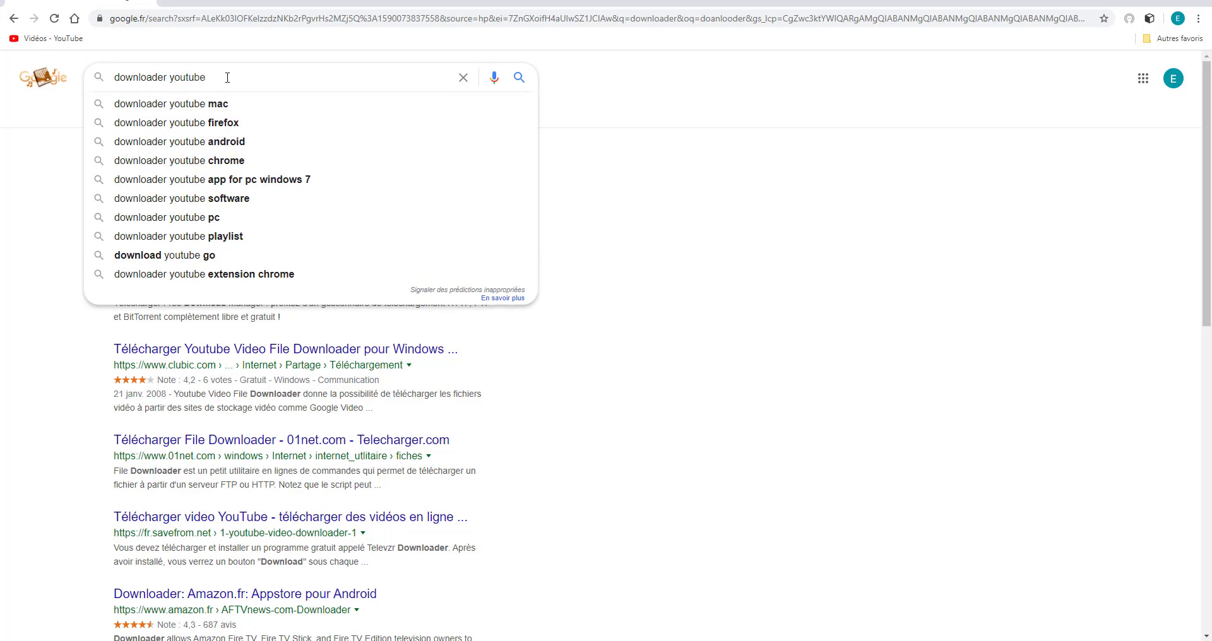
pyautogui.write('hd')
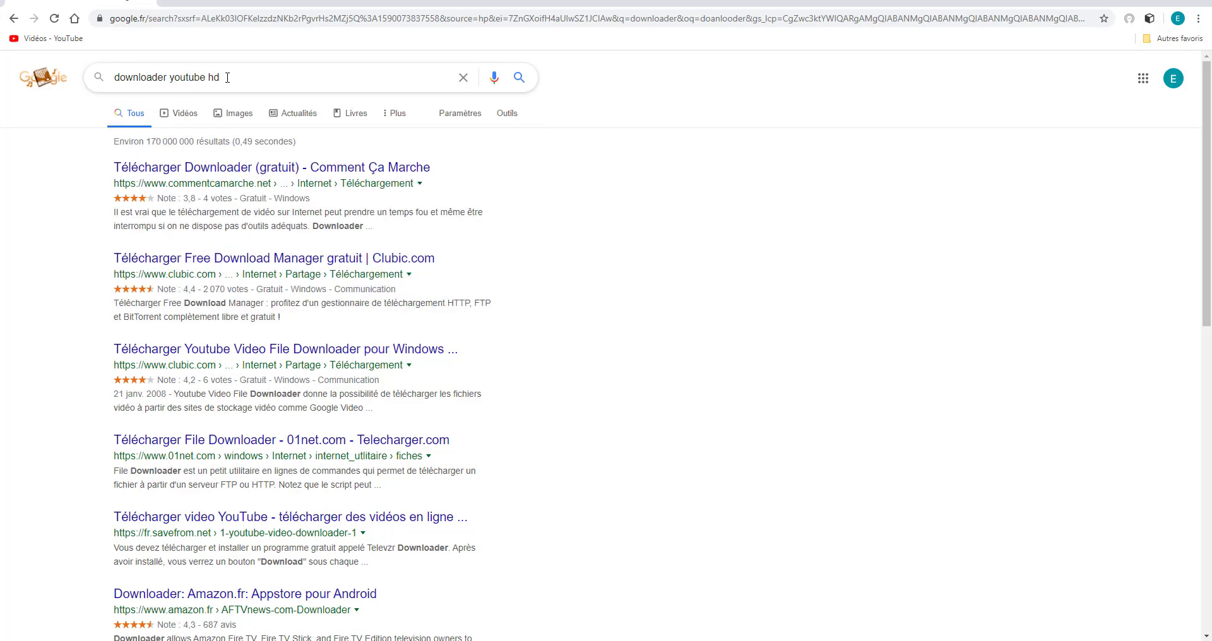
pyautogui.press('Return')
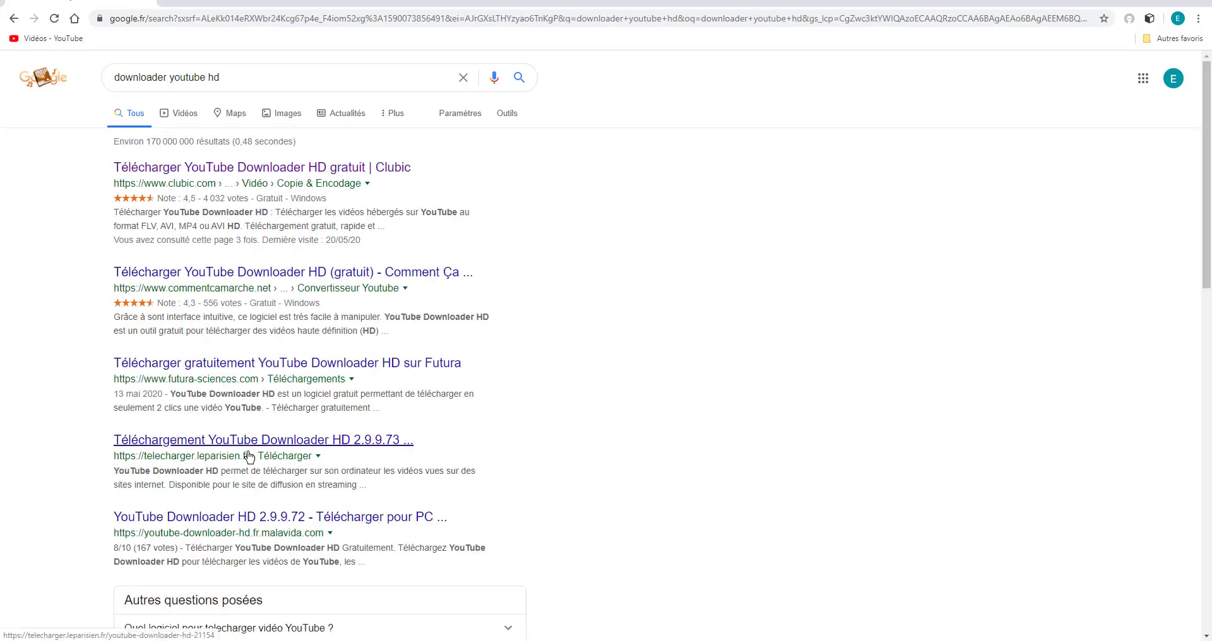
pyautogui.click(243, 170)
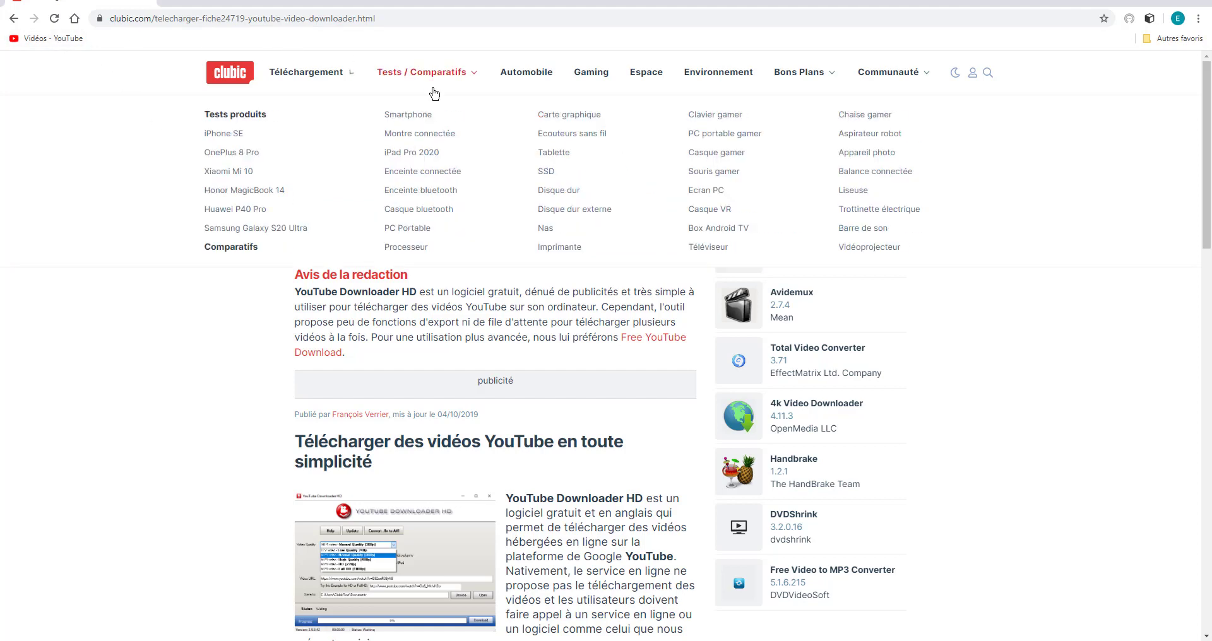
# Step: Return to the Google results, search for "youtube" instead, and open the YouTube channel result
pyautogui.click(13, 18)
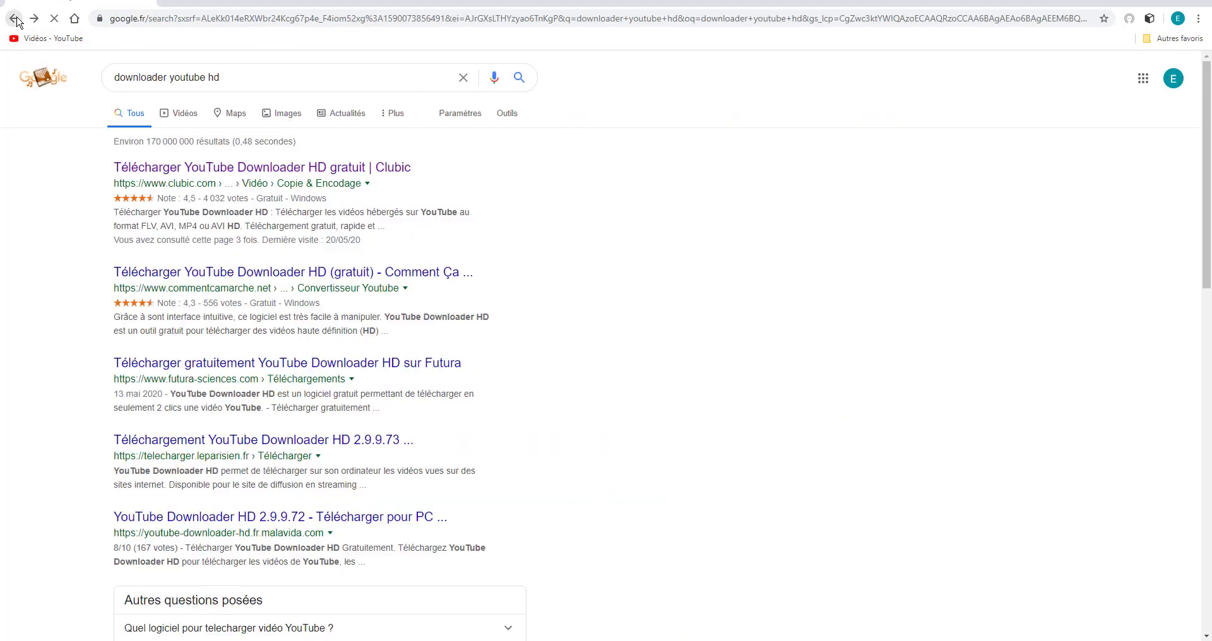
pyautogui.click(240, 77)
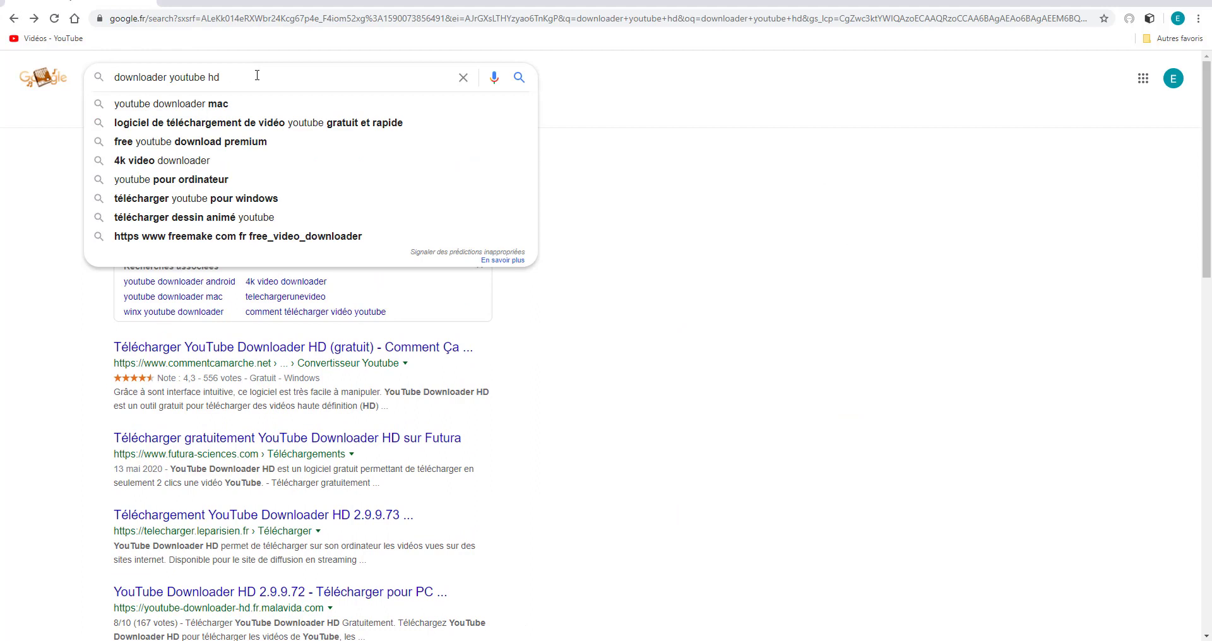
pyautogui.press('BackSpace')
pyautogui.press('BackSpace')
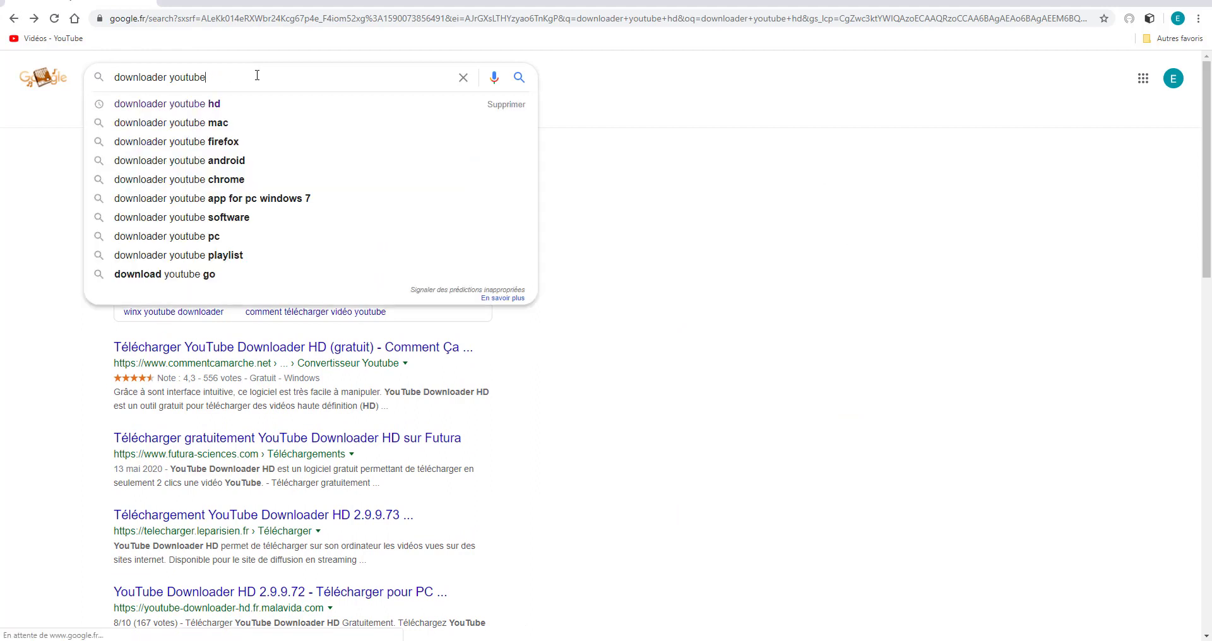
pyautogui.press('Left')
pyautogui.press('Left')
pyautogui.press('Left')
pyautogui.press('Left')
pyautogui.press('Left')
pyautogui.press('Left')
pyautogui.press('Left')
pyautogui.press('BackSpace')
pyautogui.press('BackSpace')
pyautogui.press('BackSpace')
pyautogui.press('BackSpace')
pyautogui.press('BackSpace')
pyautogui.press('BackSpace')
pyautogui.press('BackSpace')
pyautogui.press('BackSpace')
pyautogui.press('BackSpace')
pyautogui.press('BackSpace')
pyautogui.press('BackSpace')
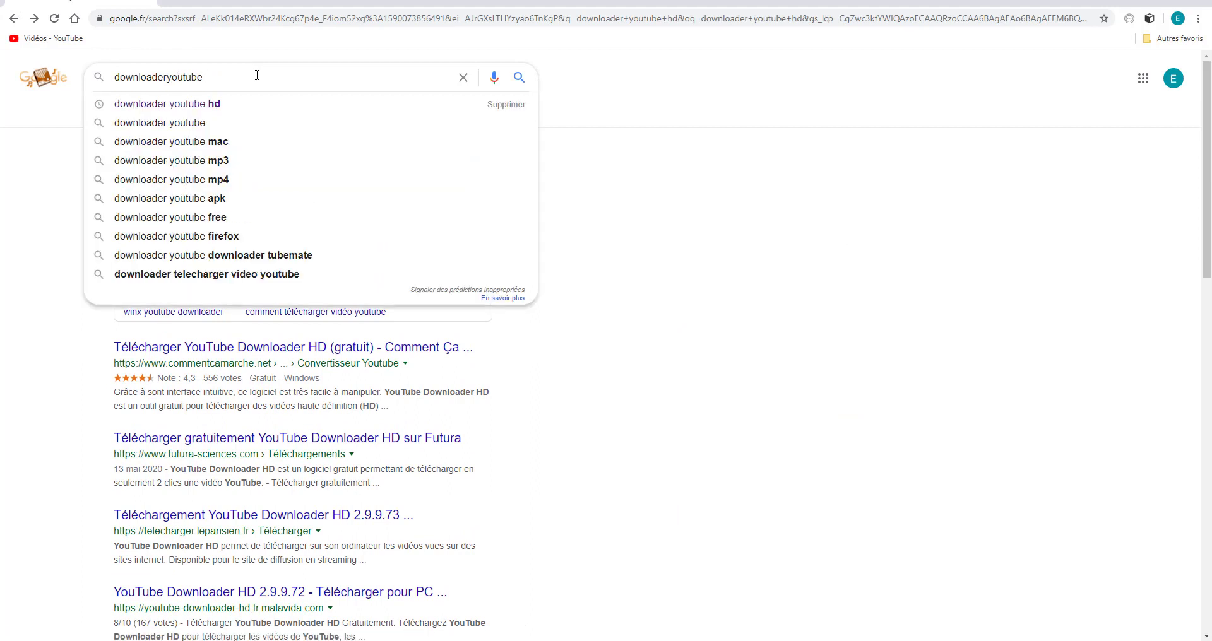
pyautogui.press('Return')
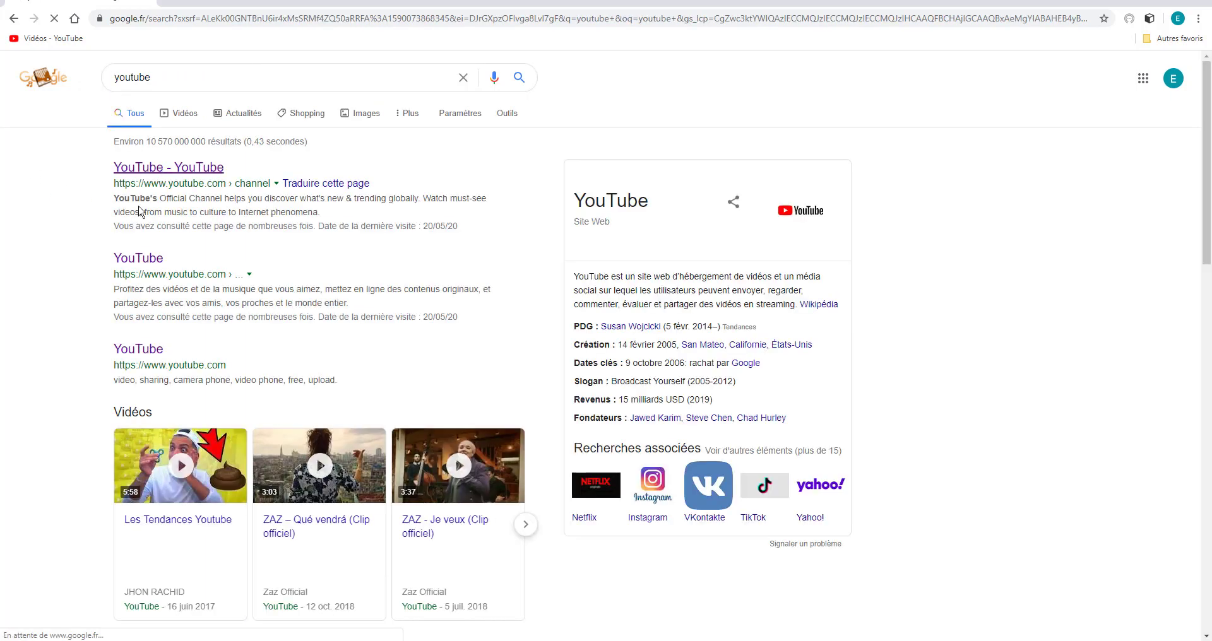
pyautogui.click(158, 169)
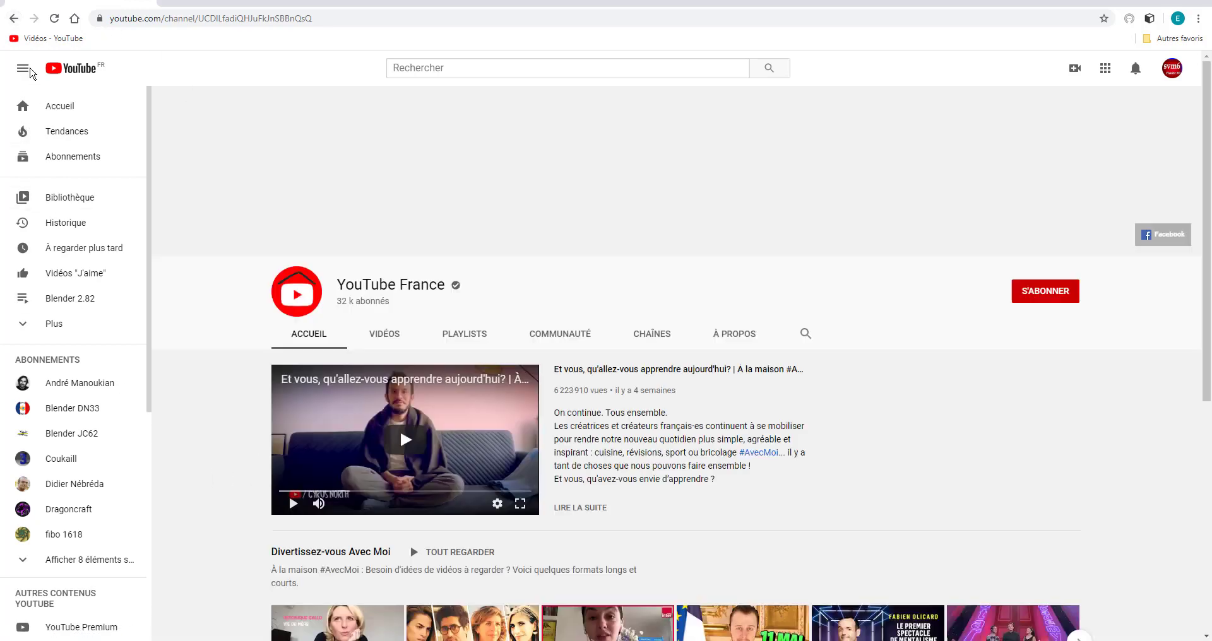
# Step: Go back from the YouTube channel page to the Google results for "downloader youtube hd"
pyautogui.click(16, 21)
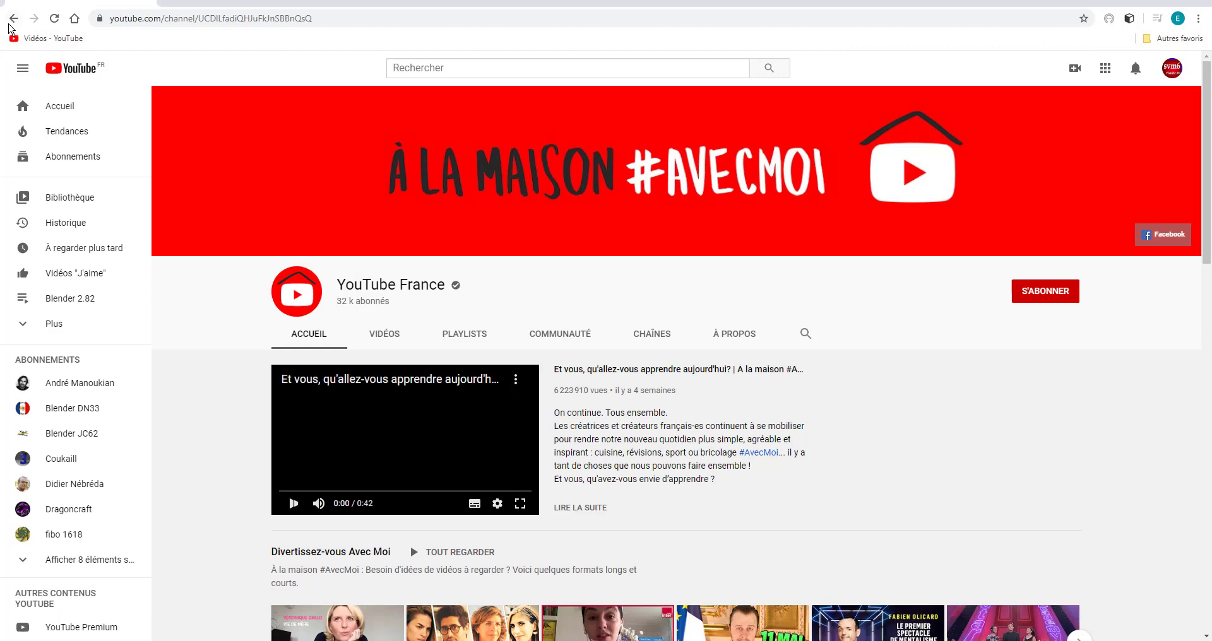
pyautogui.click(12, 19)
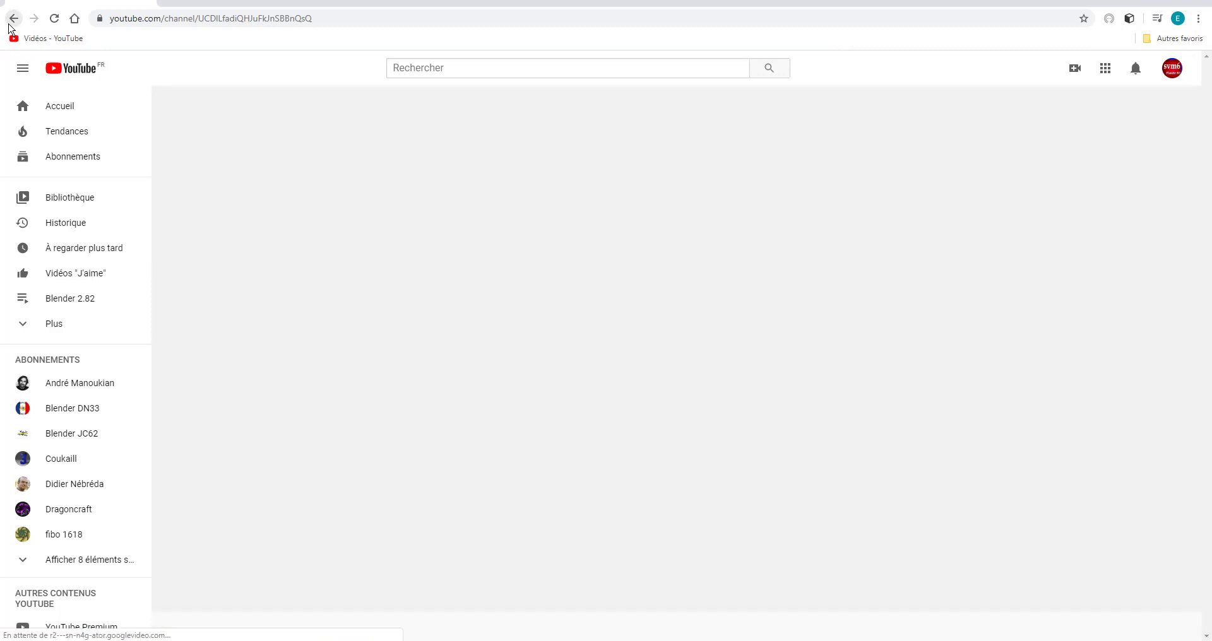
pyautogui.click(14, 19)
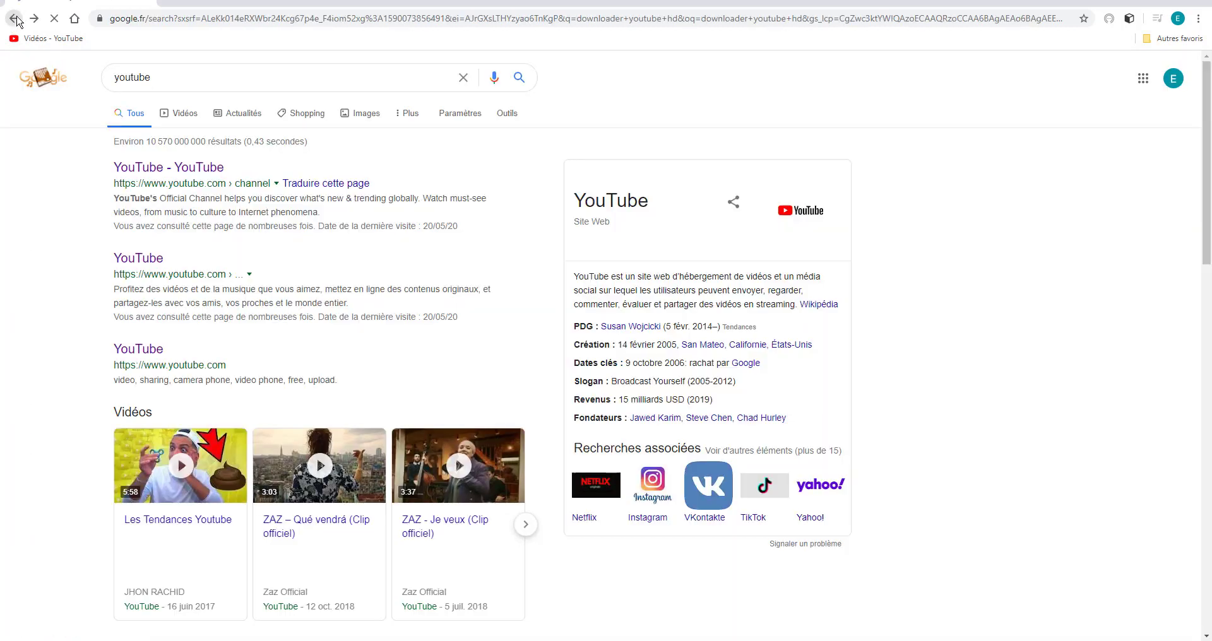
pyautogui.click(14, 19)
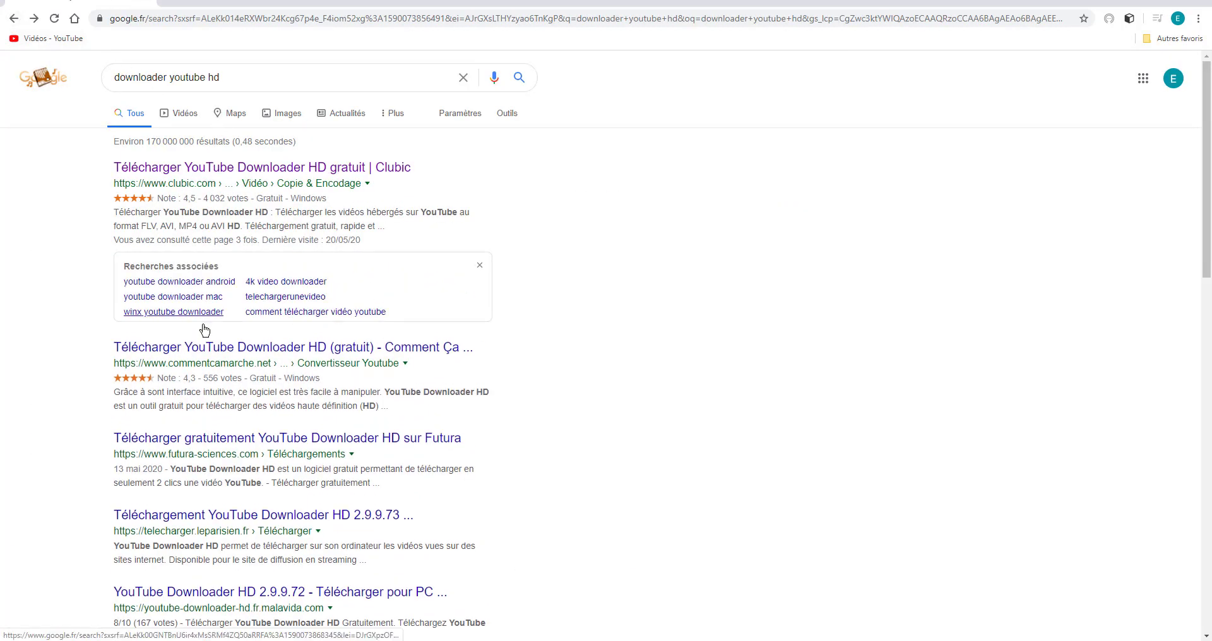
# Step: Replace the Google query with "youtube" and open the YouTube home page result
pyautogui.click(243, 73)
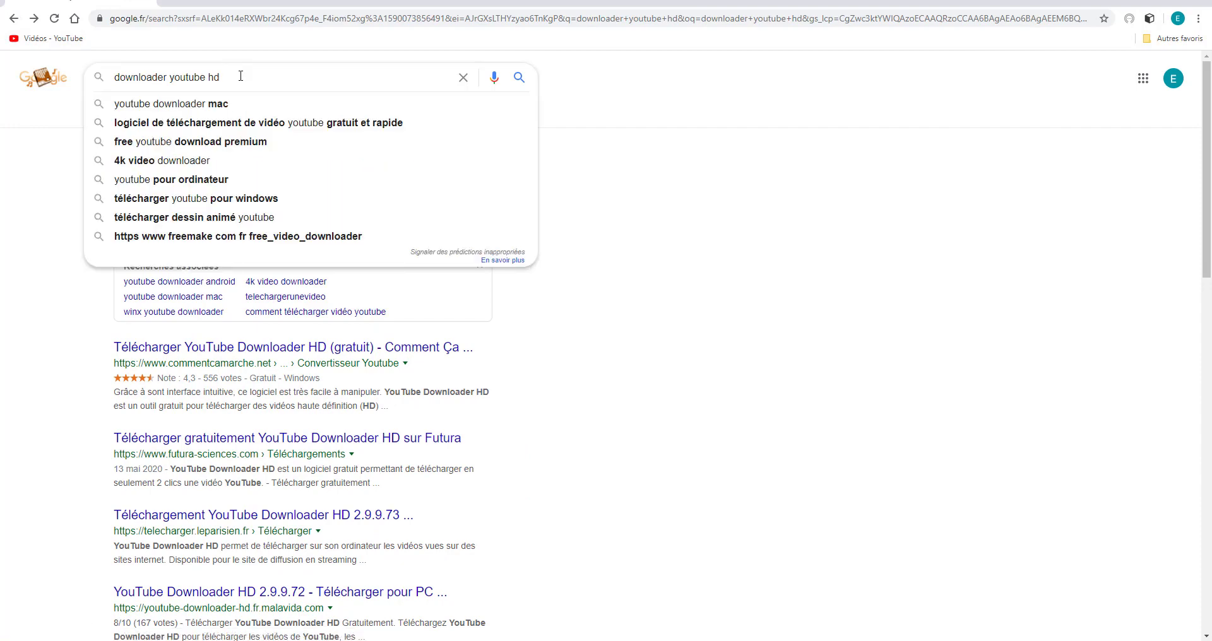
pyautogui.press('BackSpace')
pyautogui.press('BackSpace')
pyautogui.press('BackSpace')
pyautogui.press('BackSpace')
pyautogui.press('BackSpace')
pyautogui.press('BackSpace')
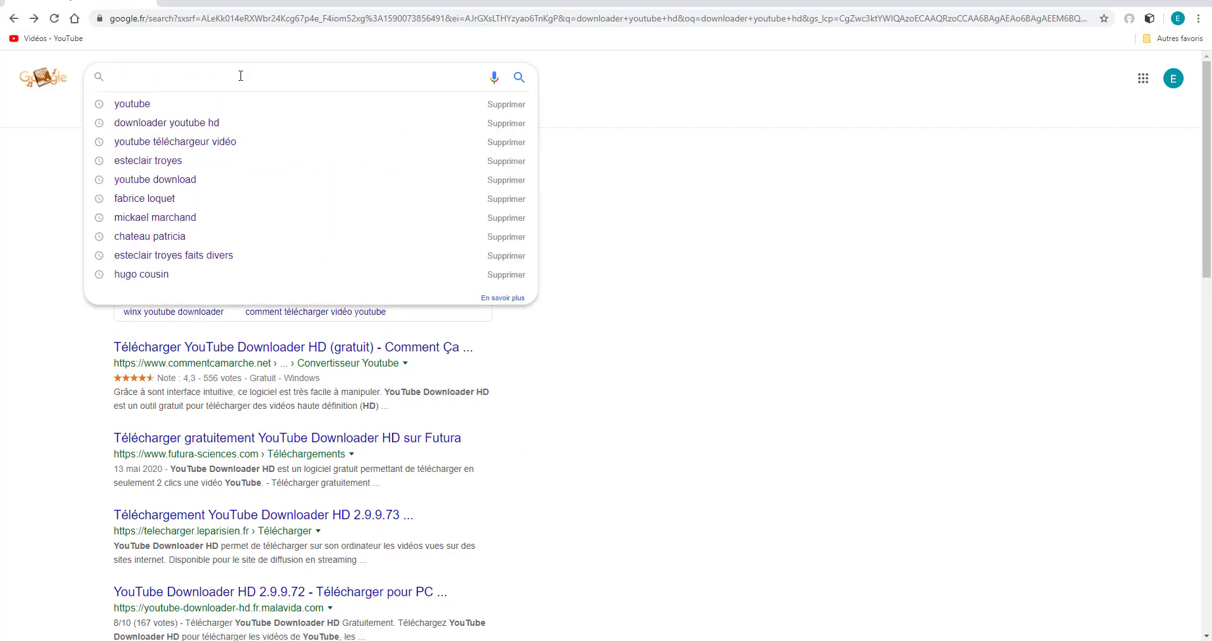
pyautogui.write('you')
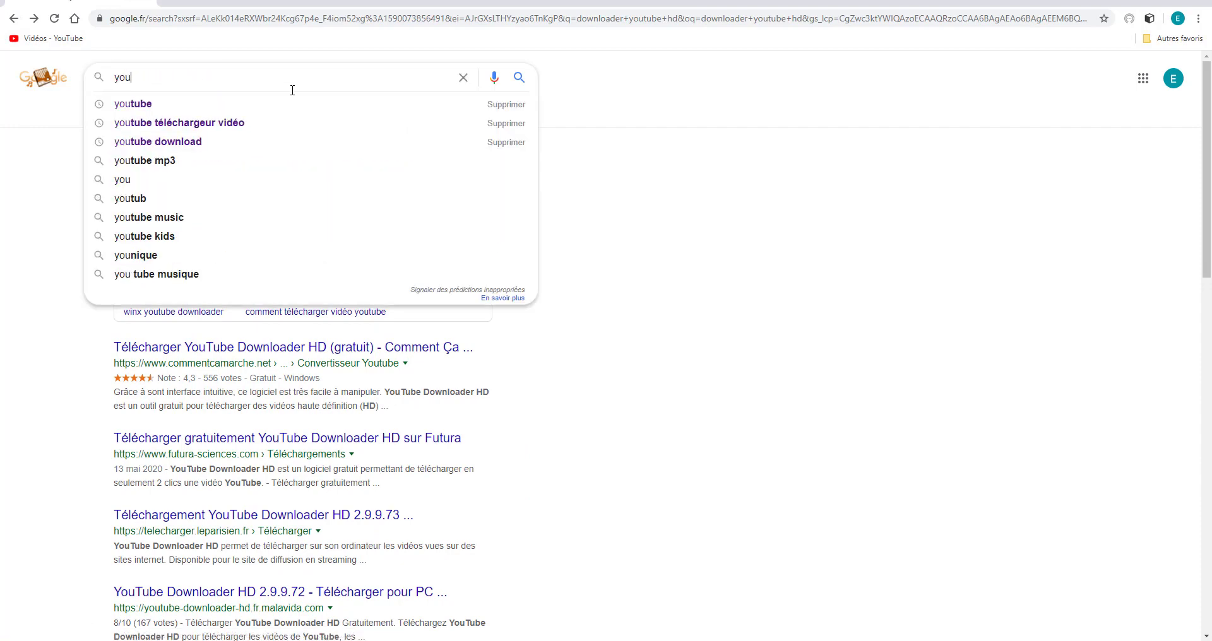
pyautogui.click(169, 103)
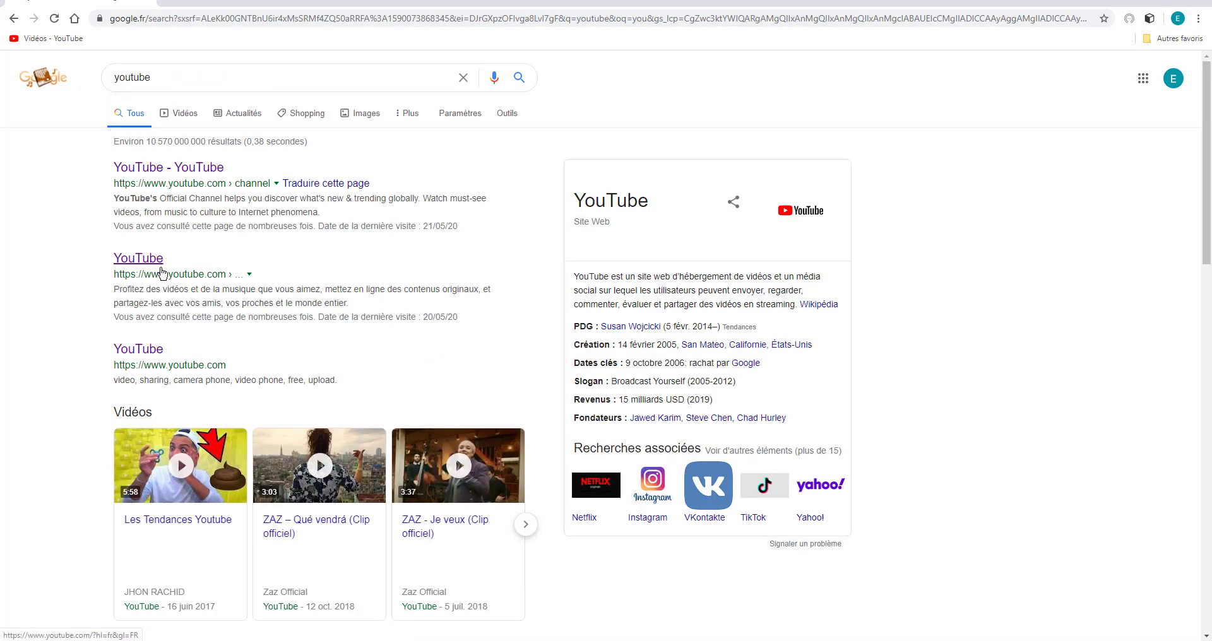
pyautogui.click(155, 260)
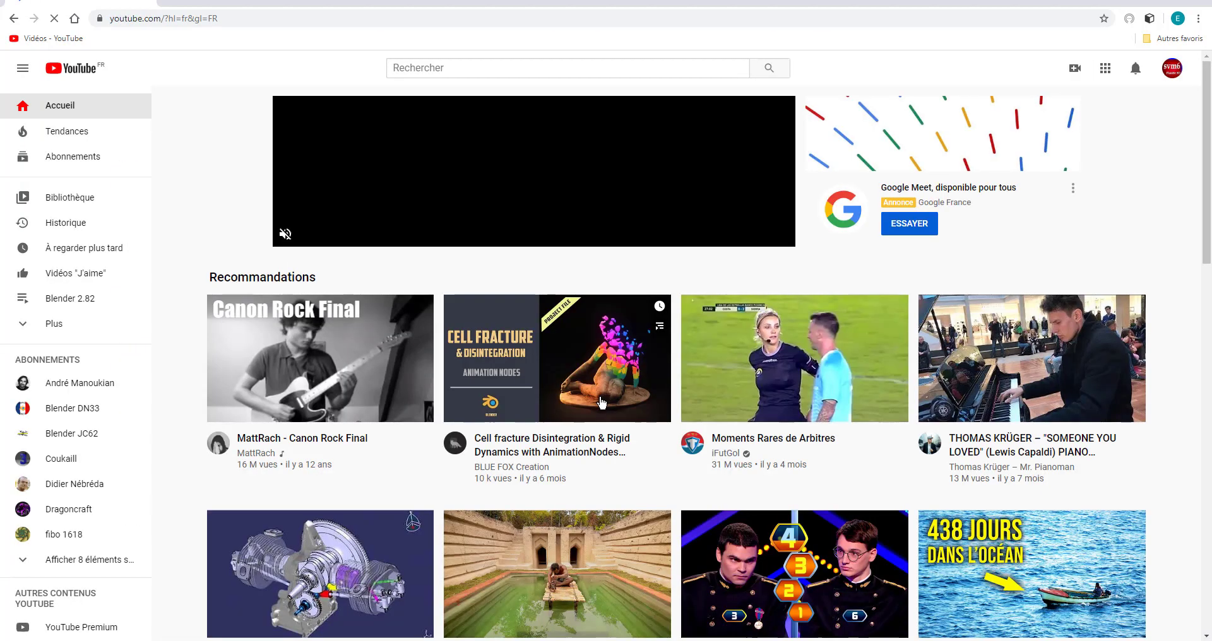
# Step: Open the recommended "SOMEONE YOU LOVED" piano version video and pause its playback
pyautogui.scroll(-2, 505, 372)
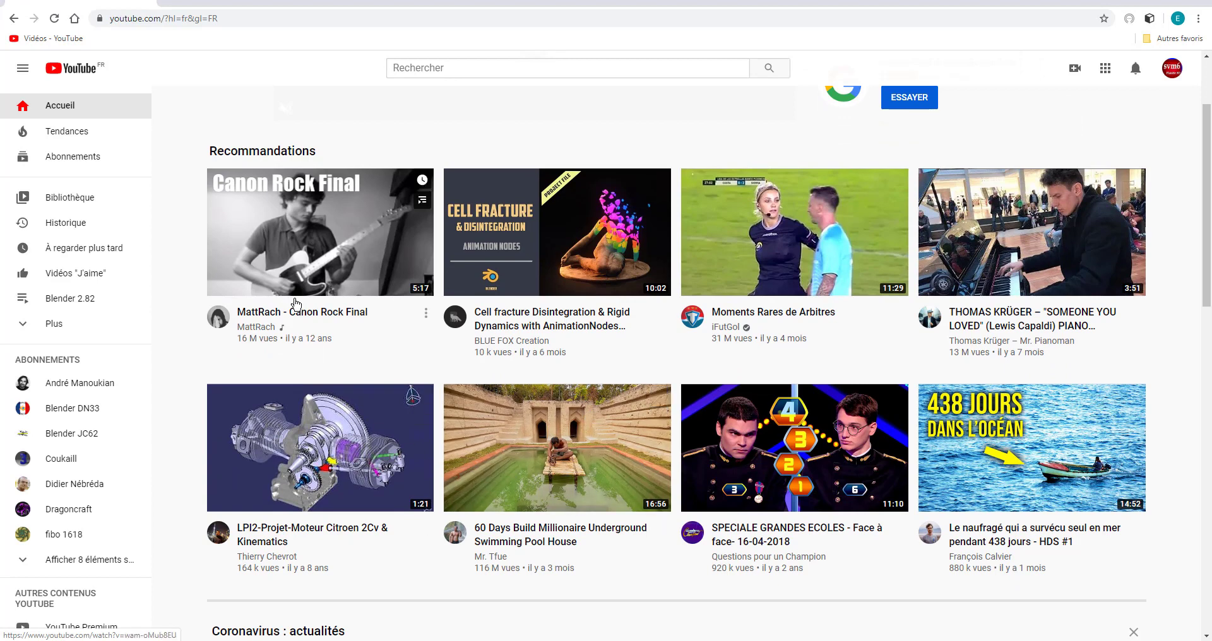
pyautogui.moveTo(333, 300)
pyautogui.moveTo(1045, 404)
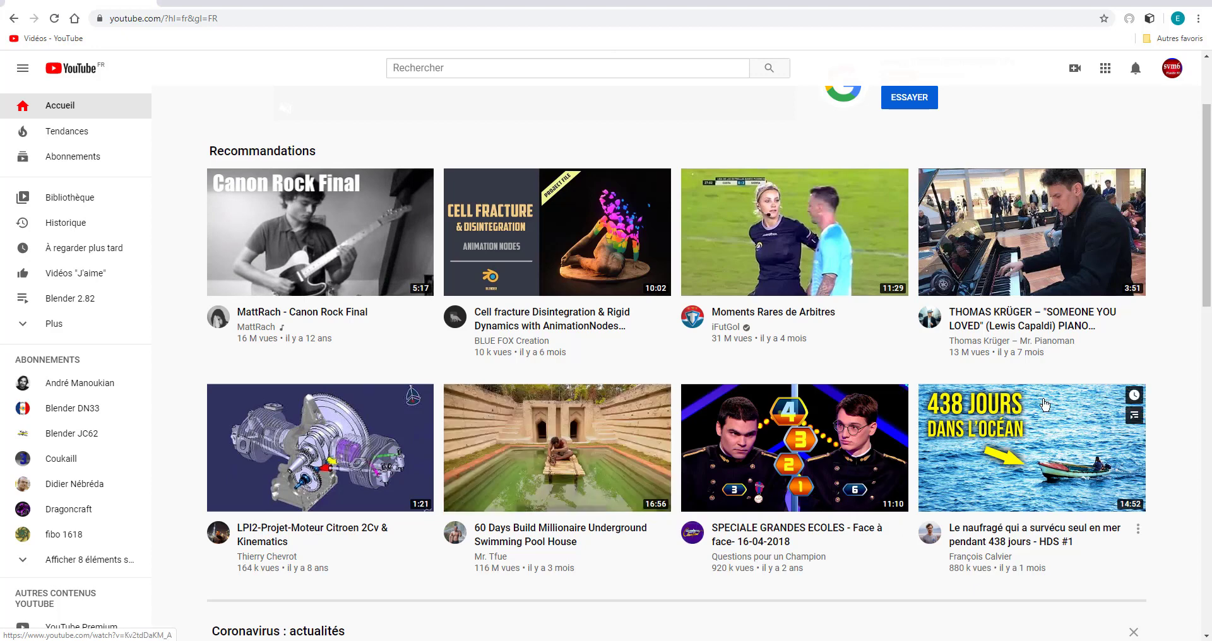
pyautogui.moveTo(1055, 245)
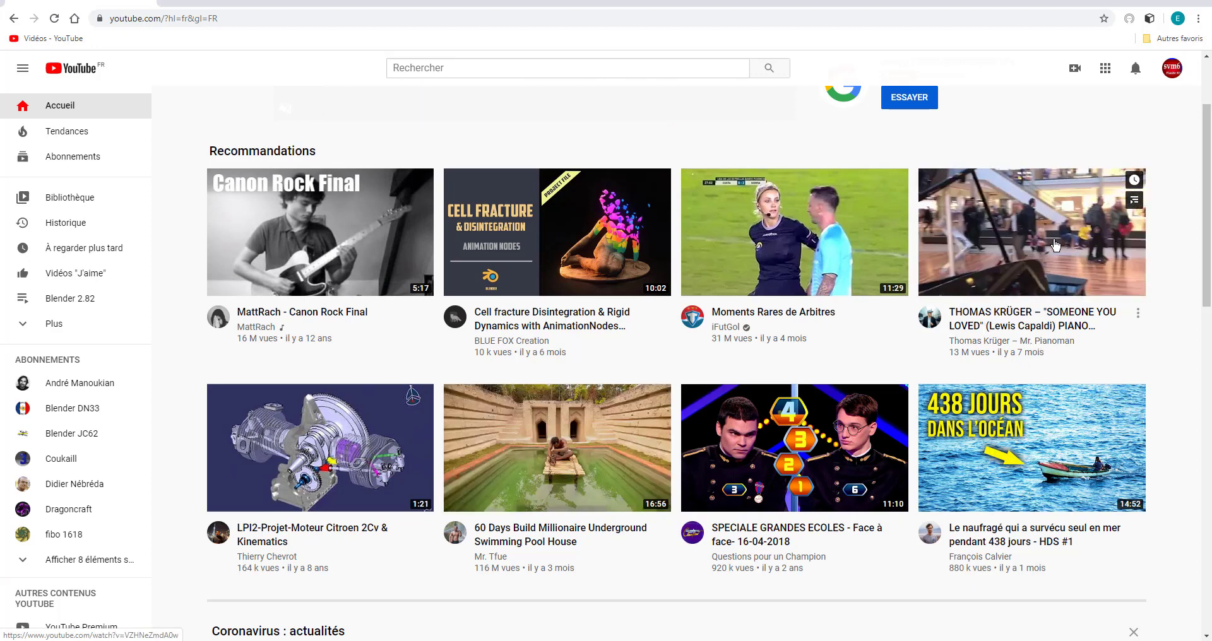
pyautogui.click(1055, 245)
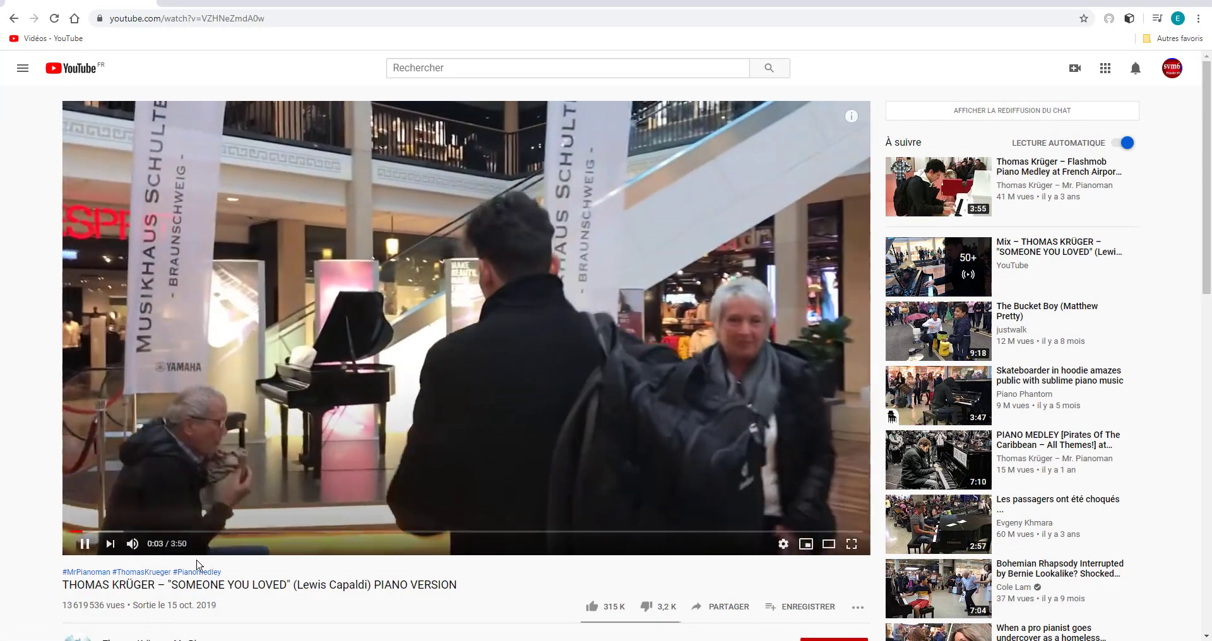
pyautogui.click(84, 543)
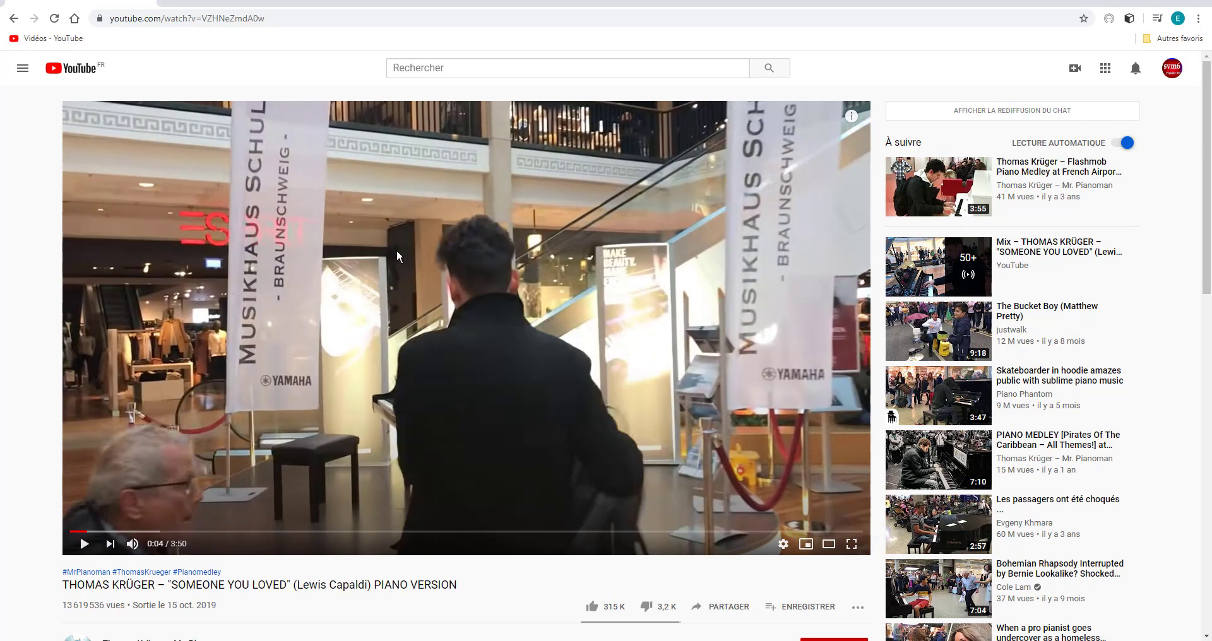
# Step: Copy the full web address of the paused "SOMEONE YOU LOVED" video page
pyautogui.click(195, 18)
pyautogui.hotkey('ctrl', 'c')
pyautogui.rightClick(195, 17)
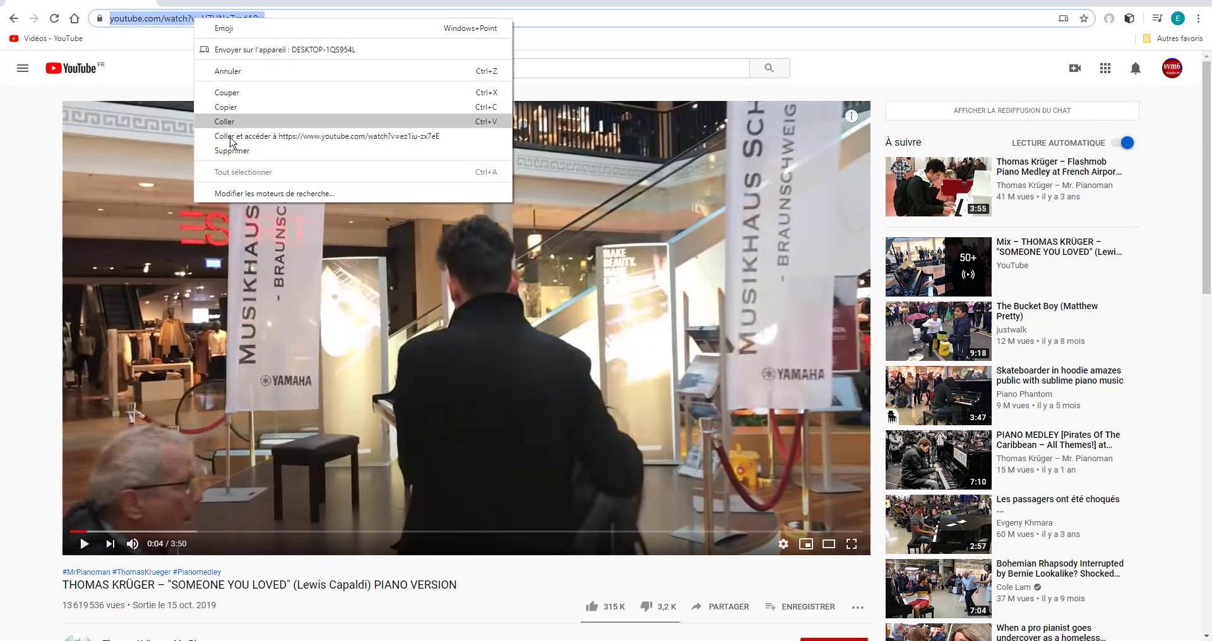
pyautogui.click(234, 108)
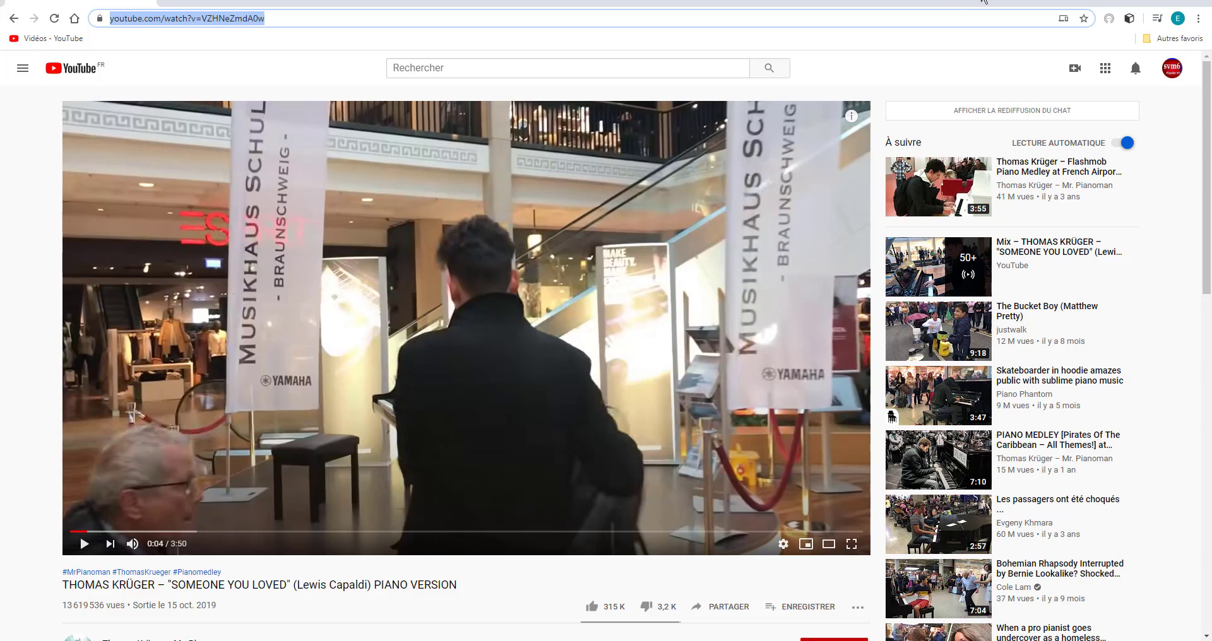
# Step: Switch from the browser to YouTube Downloader HD via its desktop shortcut and paste the copied link as the video URL
pyautogui.click(1142, 5)
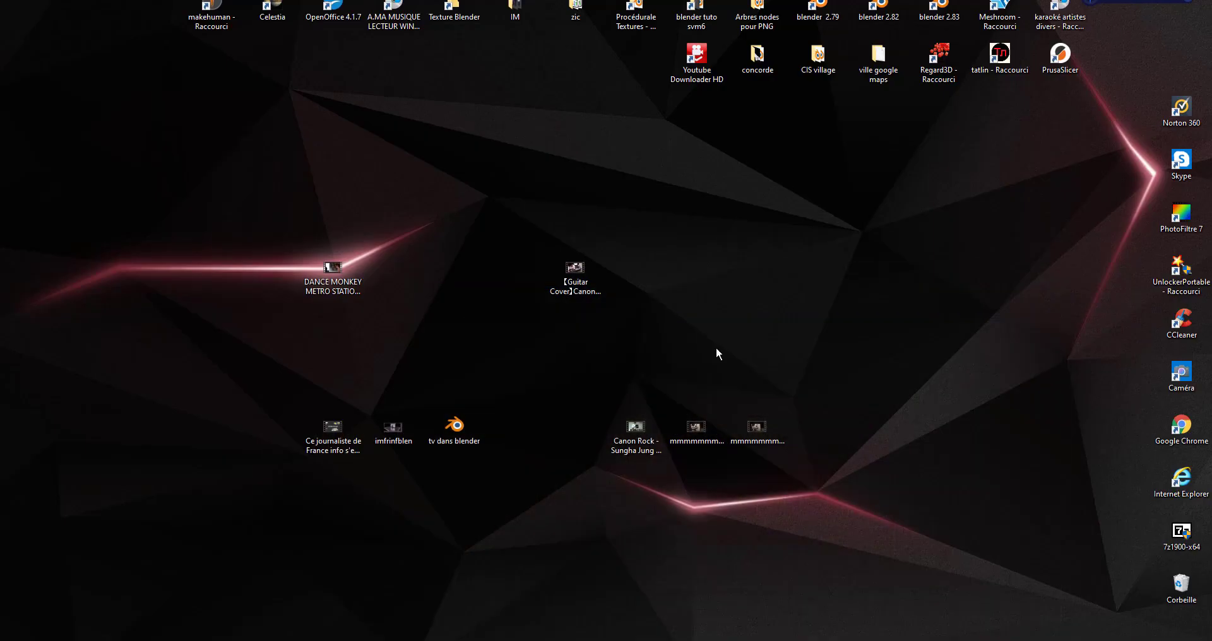
pyautogui.click(698, 69)
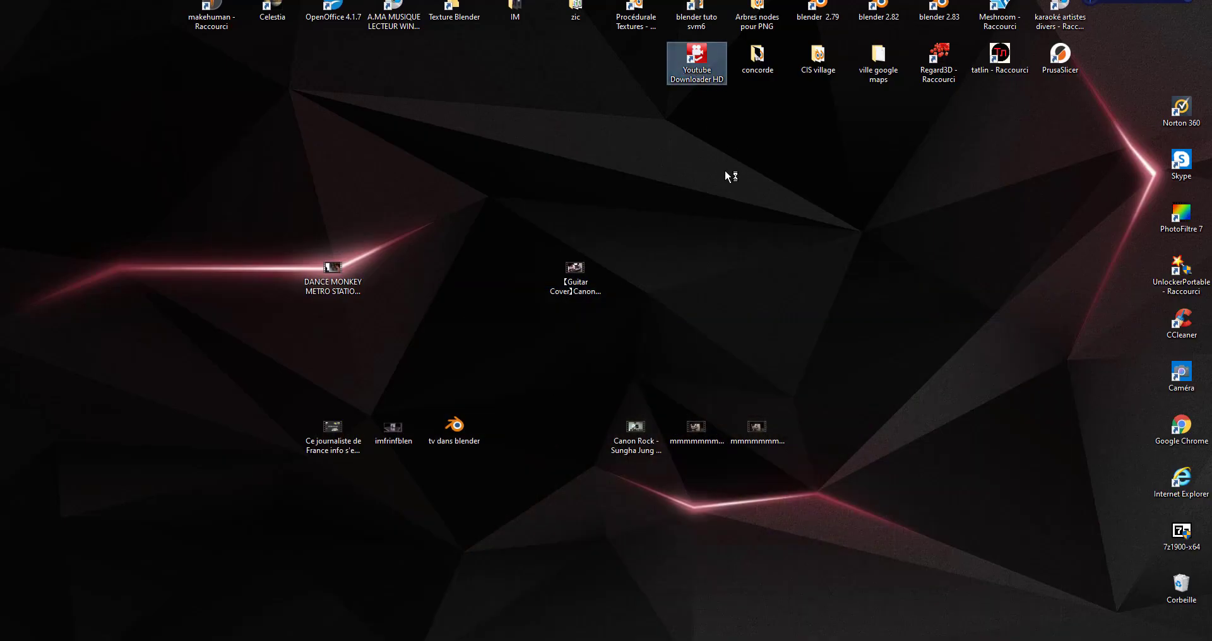
pyautogui.doubleClick(782, 165)
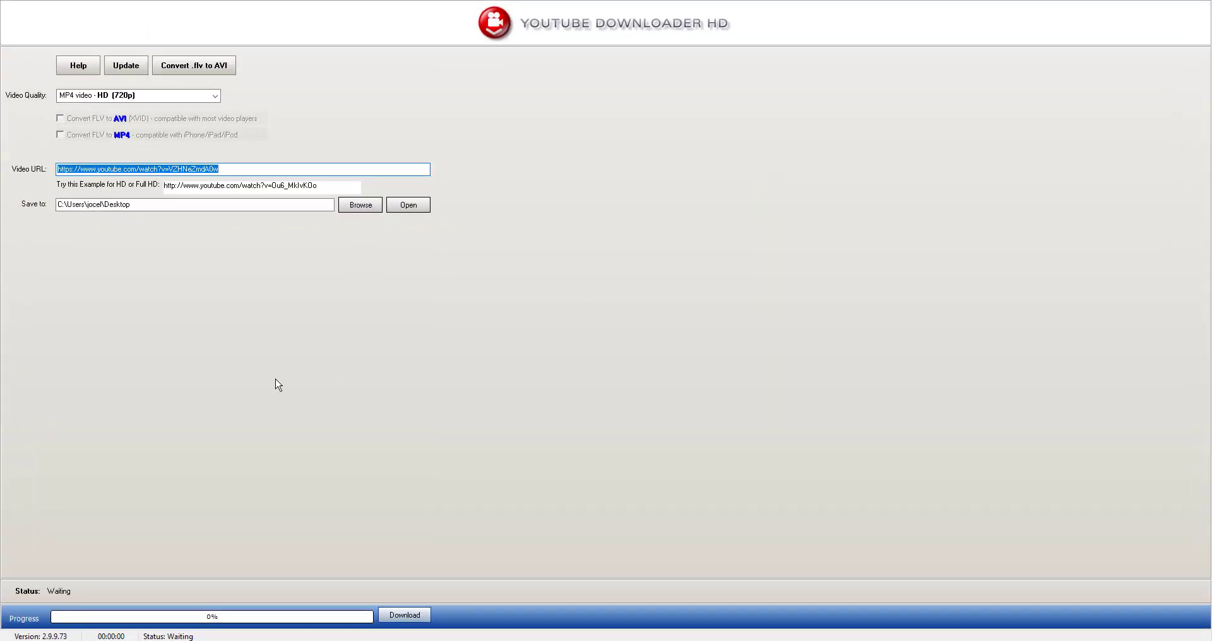
pyautogui.rightClick(197, 169)
pyautogui.click(231, 225)
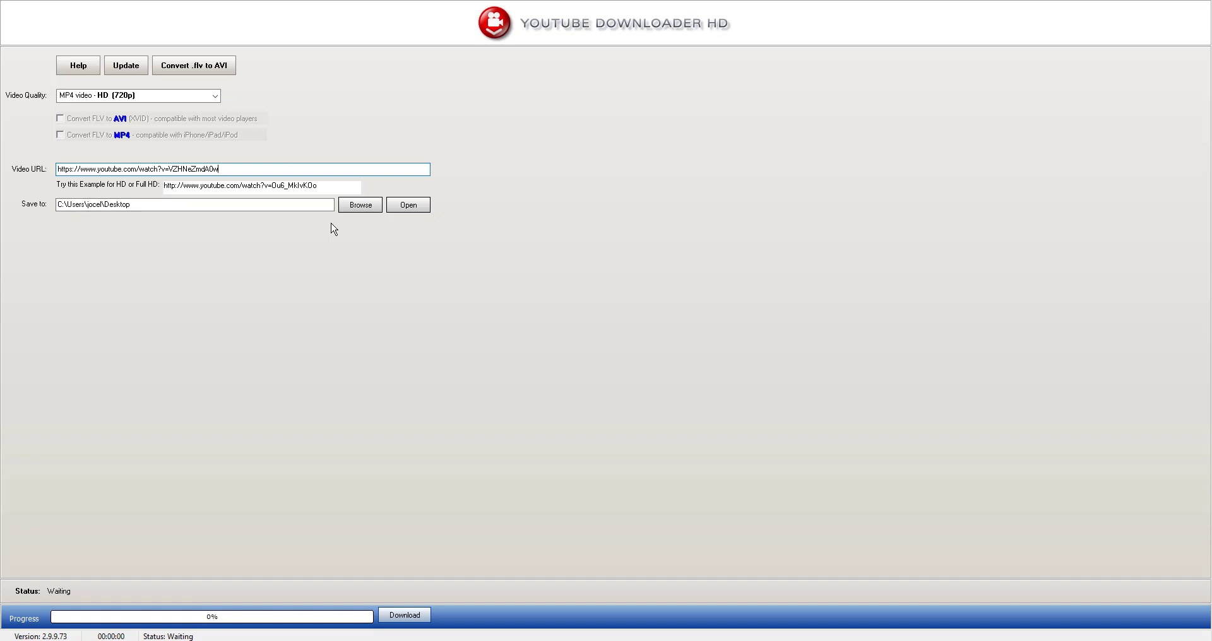
# Step: Set the video quality to MP4 Full HD (1080p), download the video to the Desktop, and dismiss the completion message
pyautogui.click(200, 96)
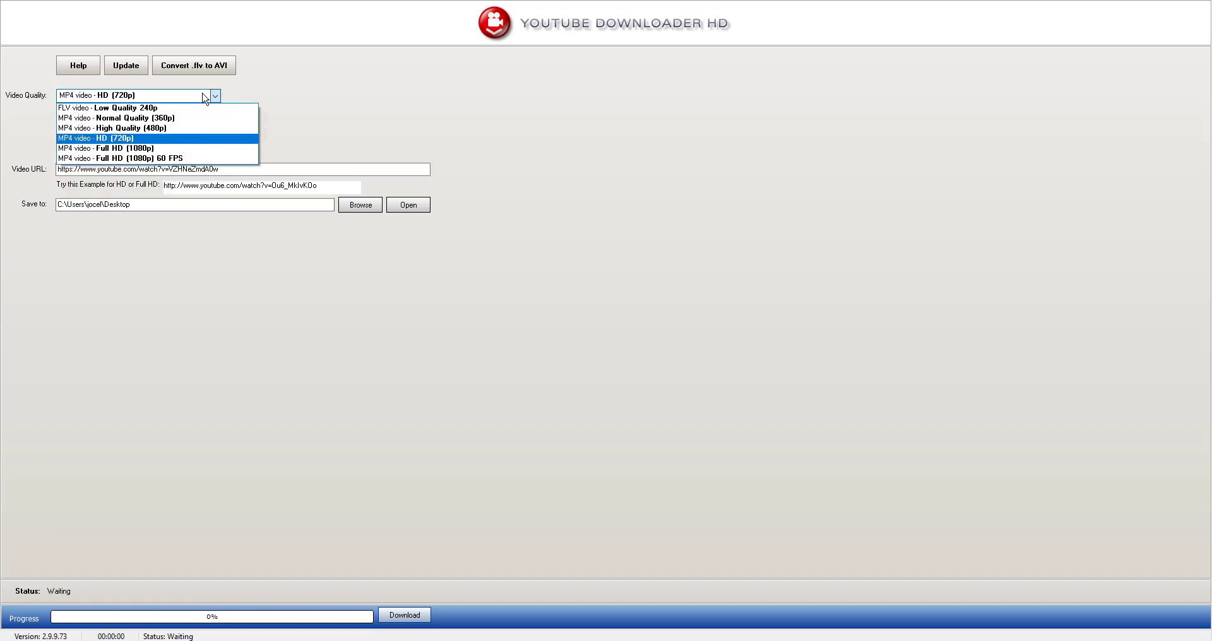
pyautogui.click(137, 150)
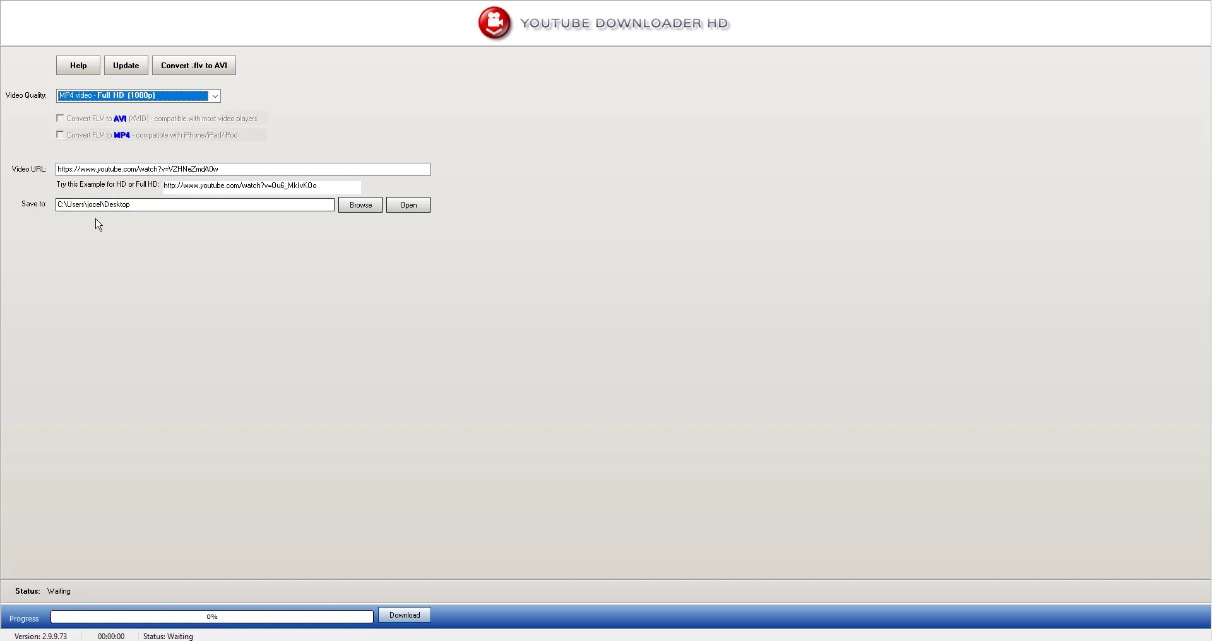
pyautogui.click(409, 616)
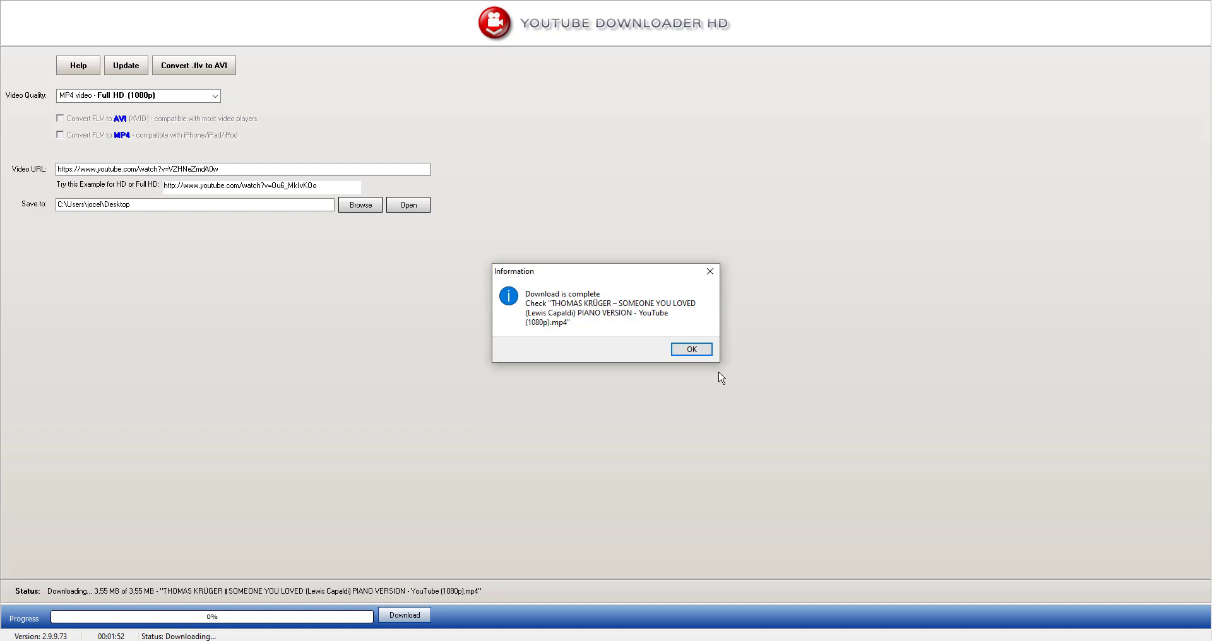
pyautogui.click(692, 351)
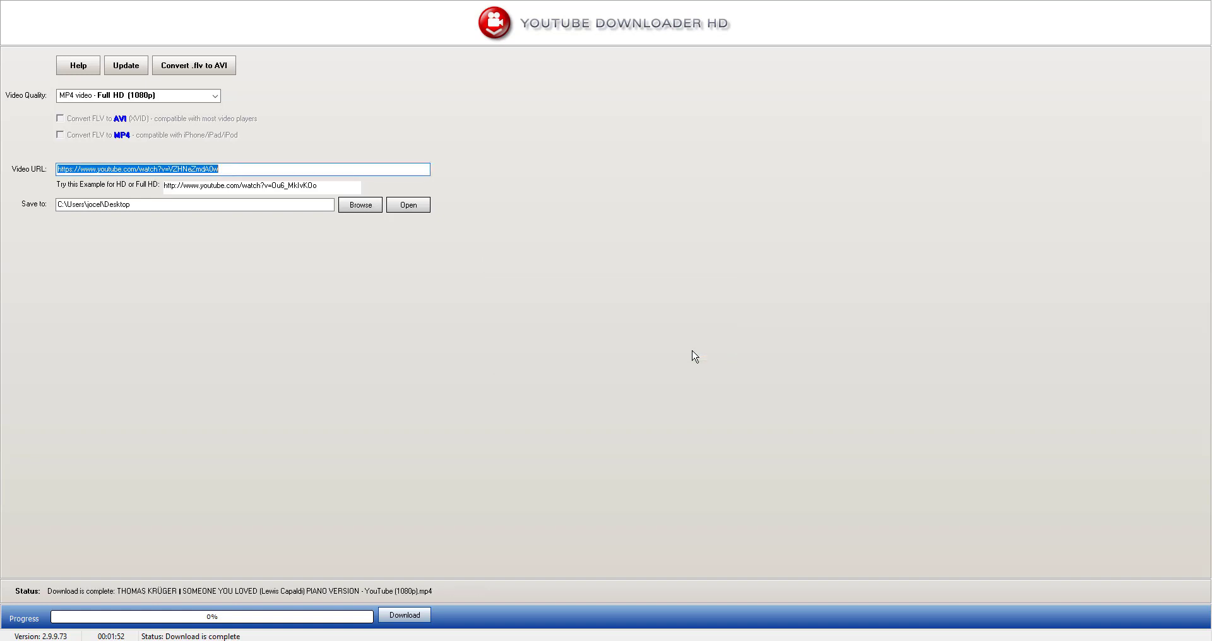
# Step: Leave the downloader, move the downloaded video file to a free area of the desktop, and play it briefly
pyautogui.click(1193, 2)
pyautogui.moveTo(31, 25); pyautogui.dragTo(790, 285)
pyautogui.doubleClick(815, 337)
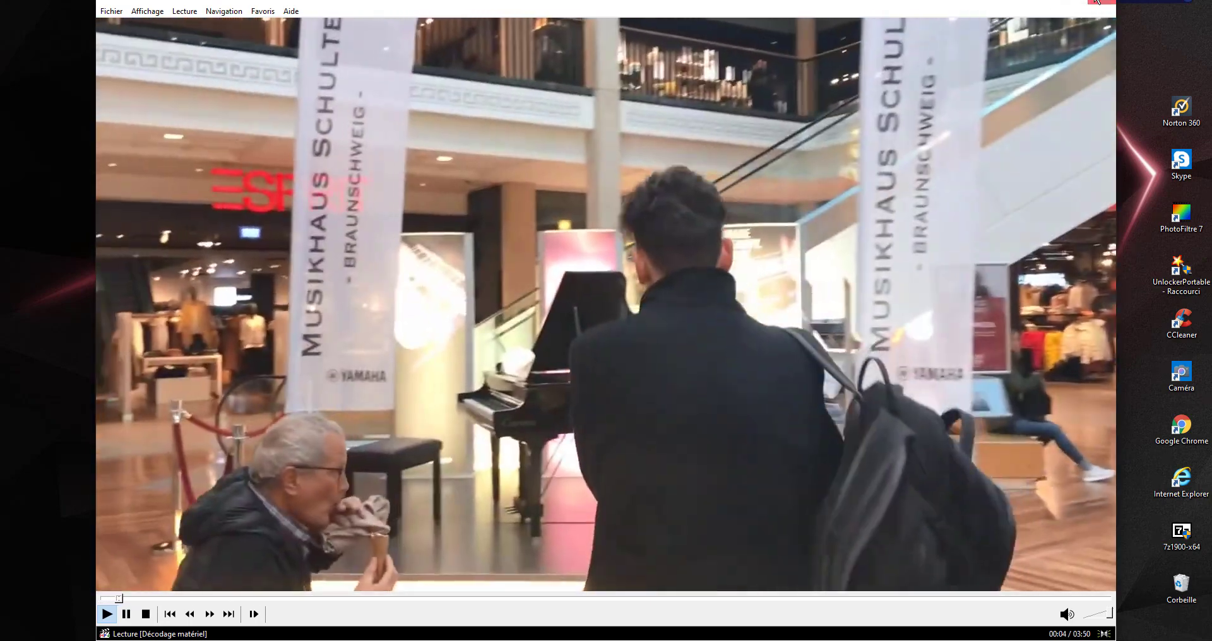
pyautogui.click(1096, 1)
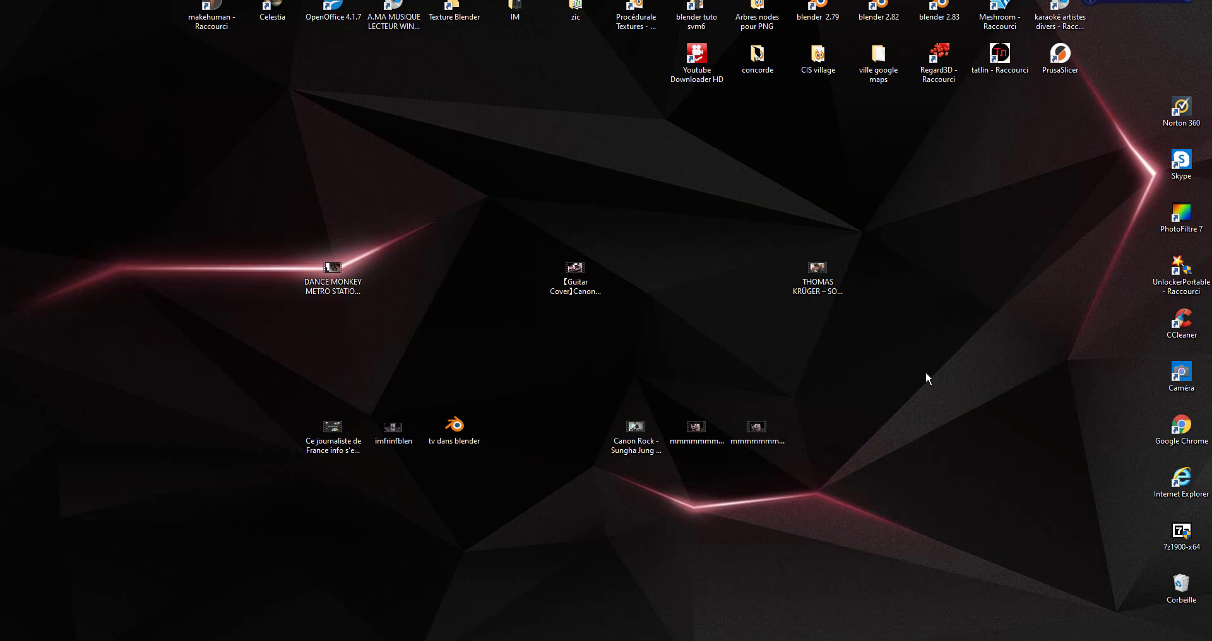
# Step: Launch Blender 2.82, dismiss the splash screen, and open the Images as Planes import file browser
pyautogui.doubleClick(887, 11)
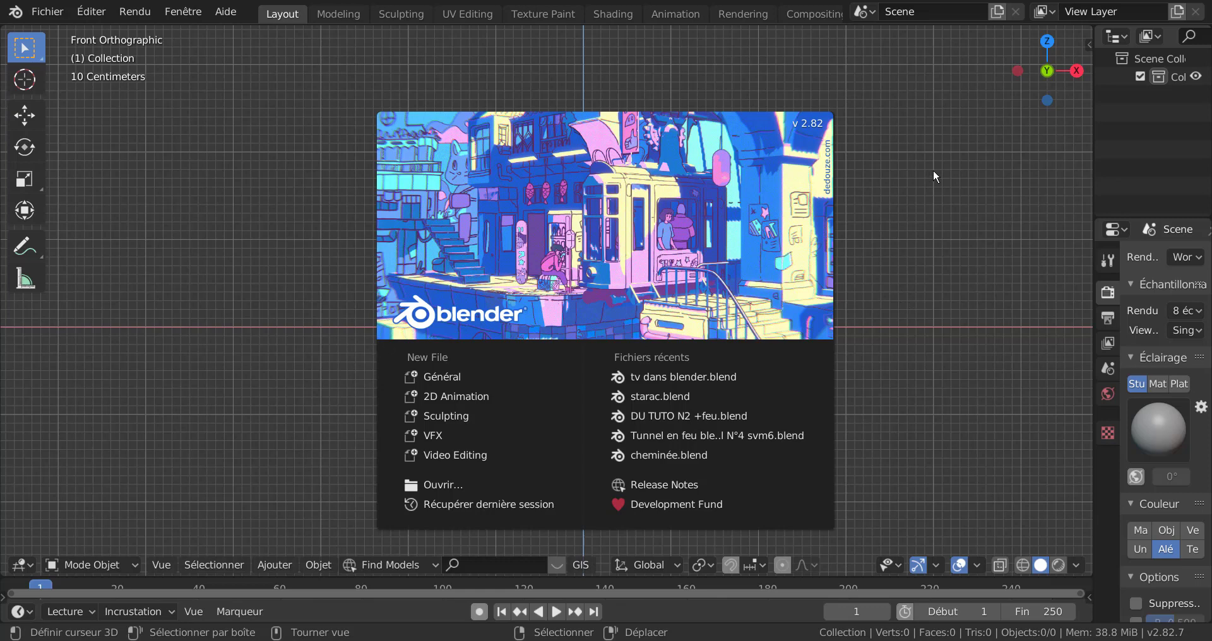
pyautogui.click(929, 328)
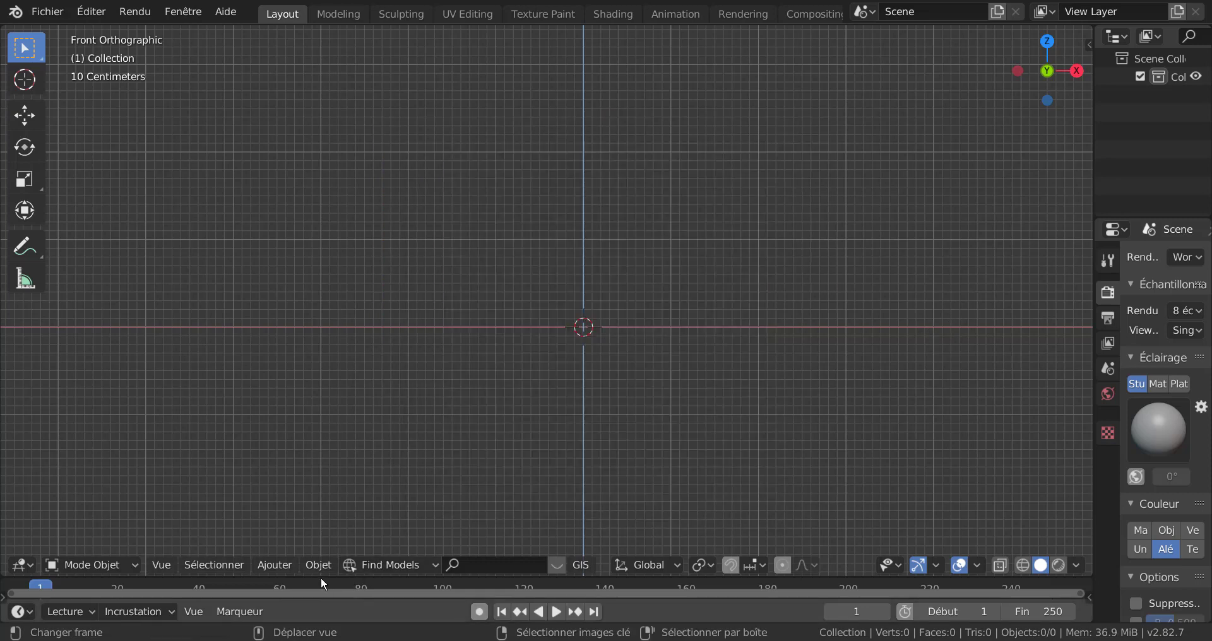
pyautogui.click(271, 570)
pyautogui.moveTo(279, 548)
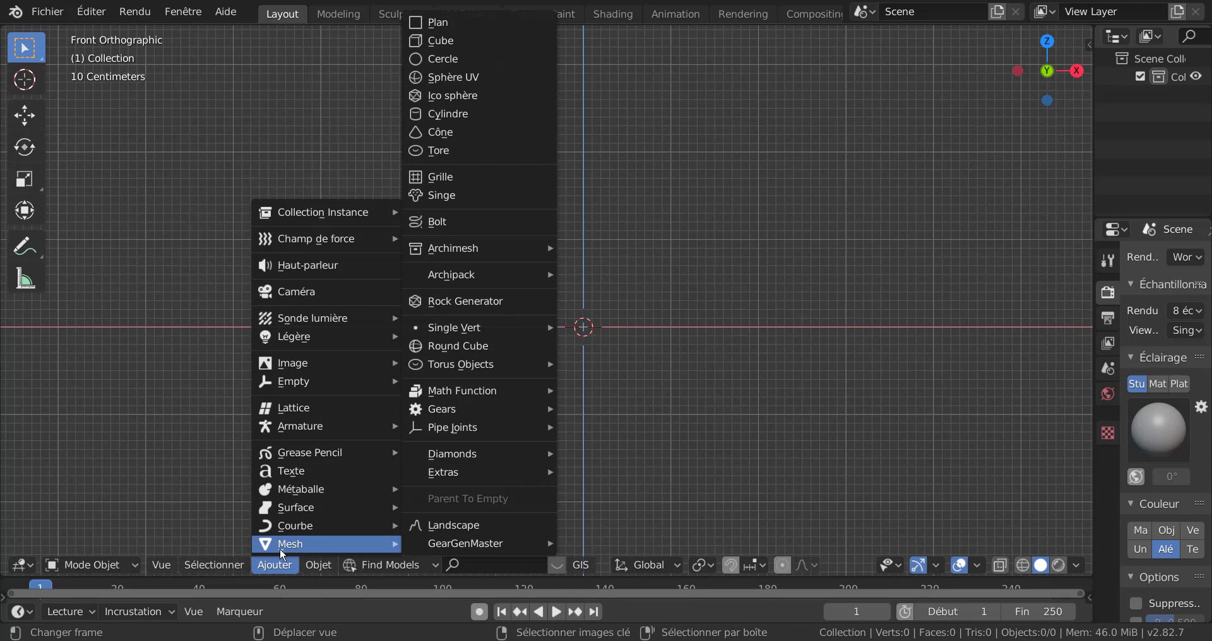
pyautogui.moveTo(303, 368)
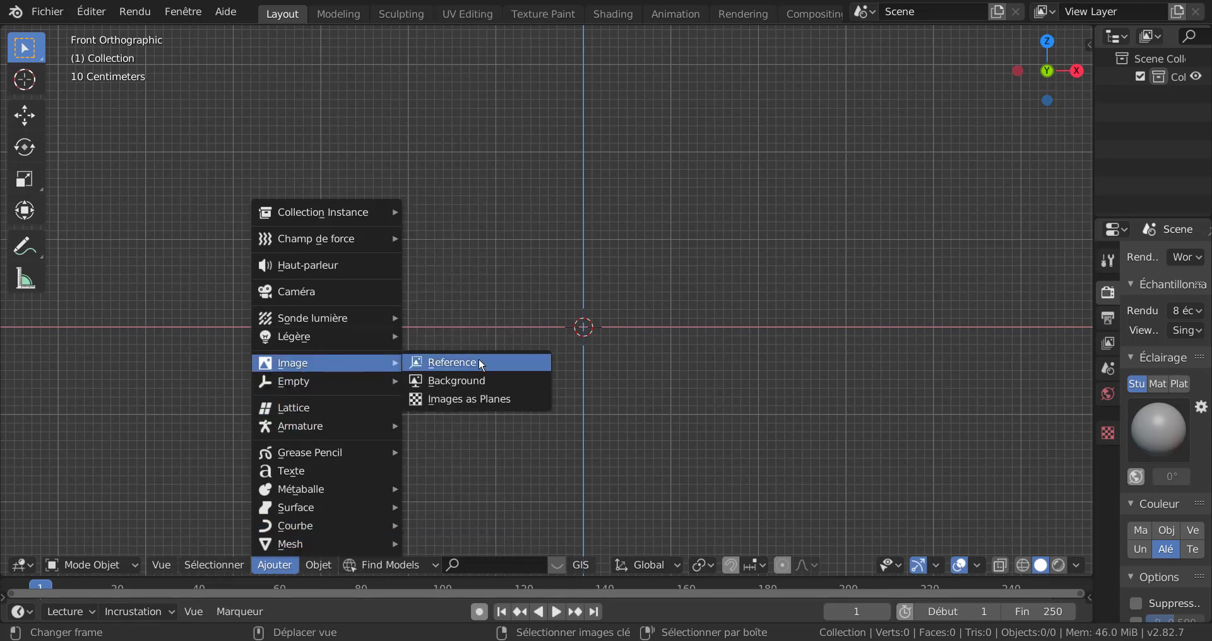
pyautogui.click(476, 403)
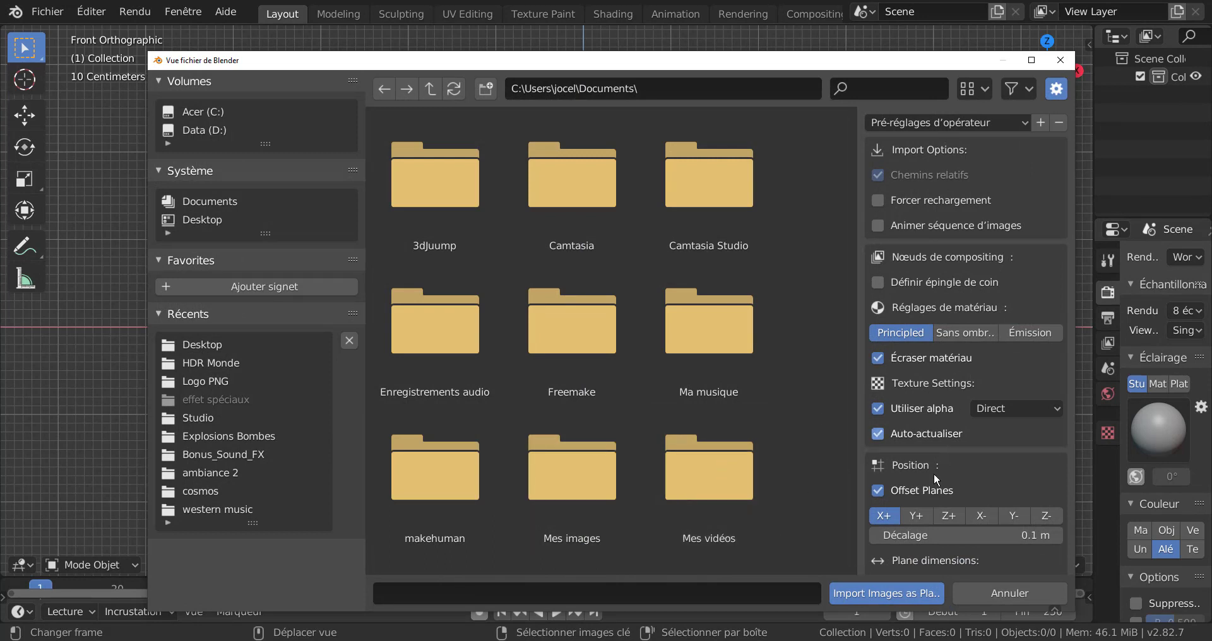
# Step: Review the plane import options and import the 1080p "SOMEONE YOU LOVED" piano video from the Desktop folder as an image plane
pyautogui.scroll(-2, 988, 489)
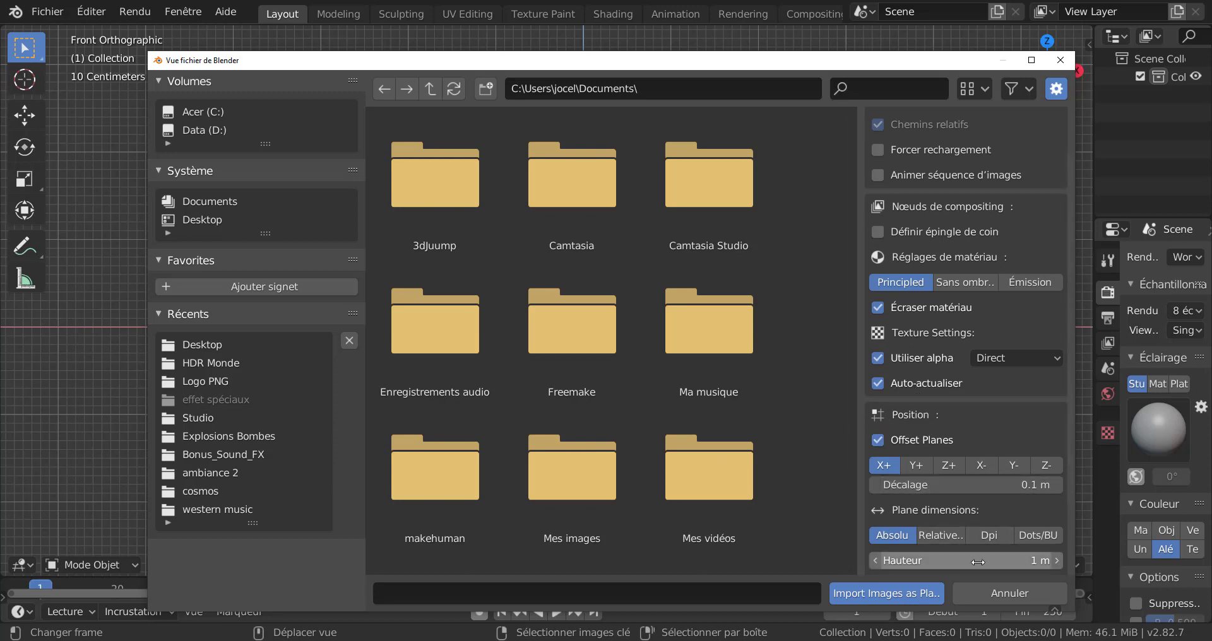
pyautogui.scroll(-3, 920, 549)
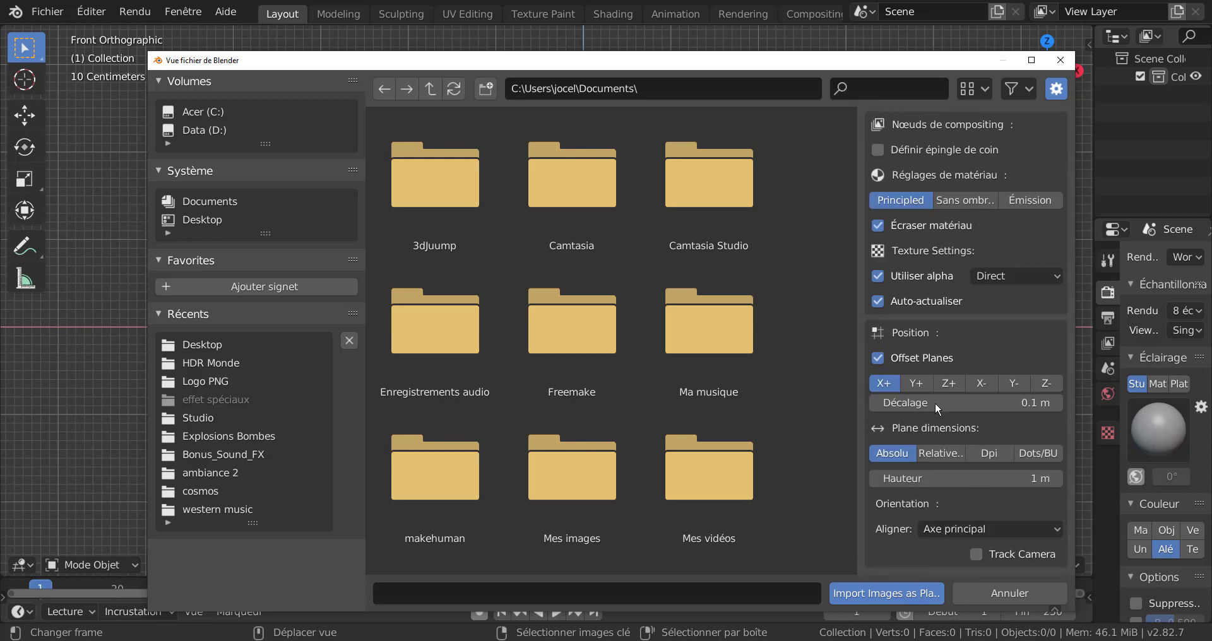
pyautogui.scroll(4, 896, 323)
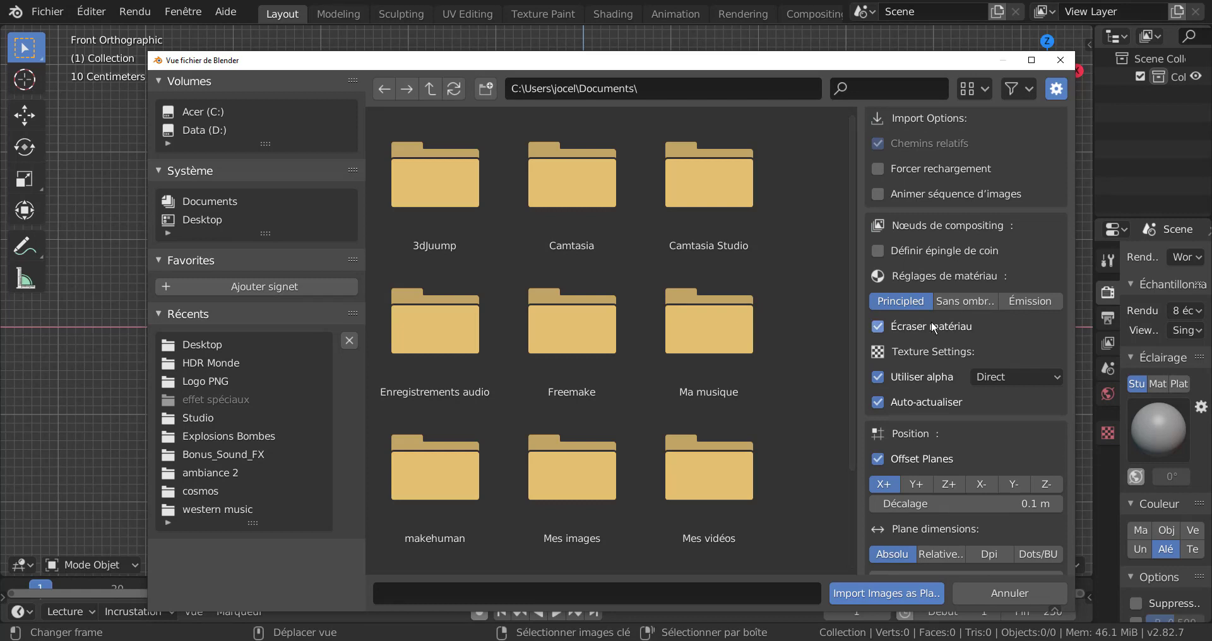
pyautogui.scroll(-4, 931, 320)
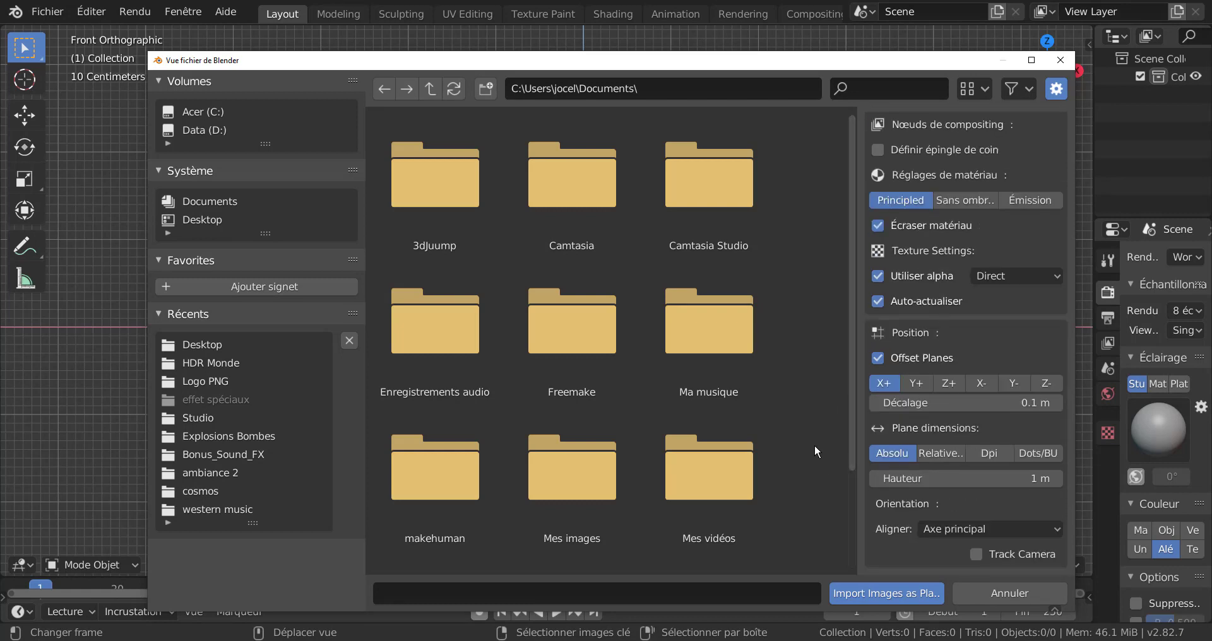
pyautogui.click(202, 219)
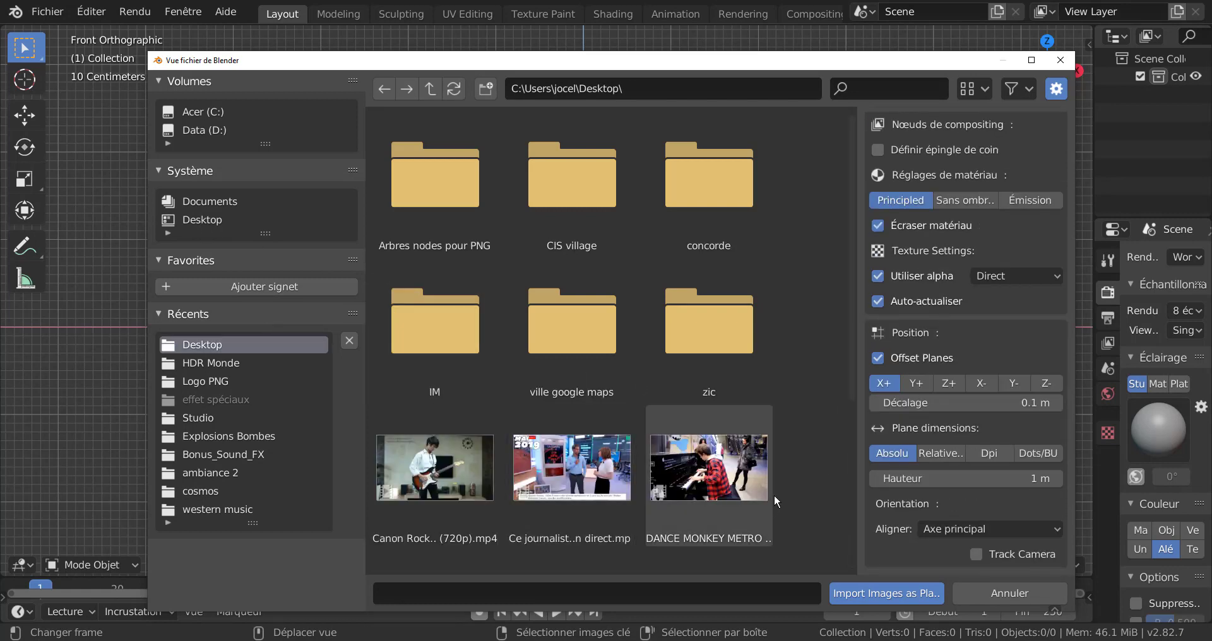
pyautogui.scroll(-2, 790, 514)
pyautogui.scroll(-5, 791, 513)
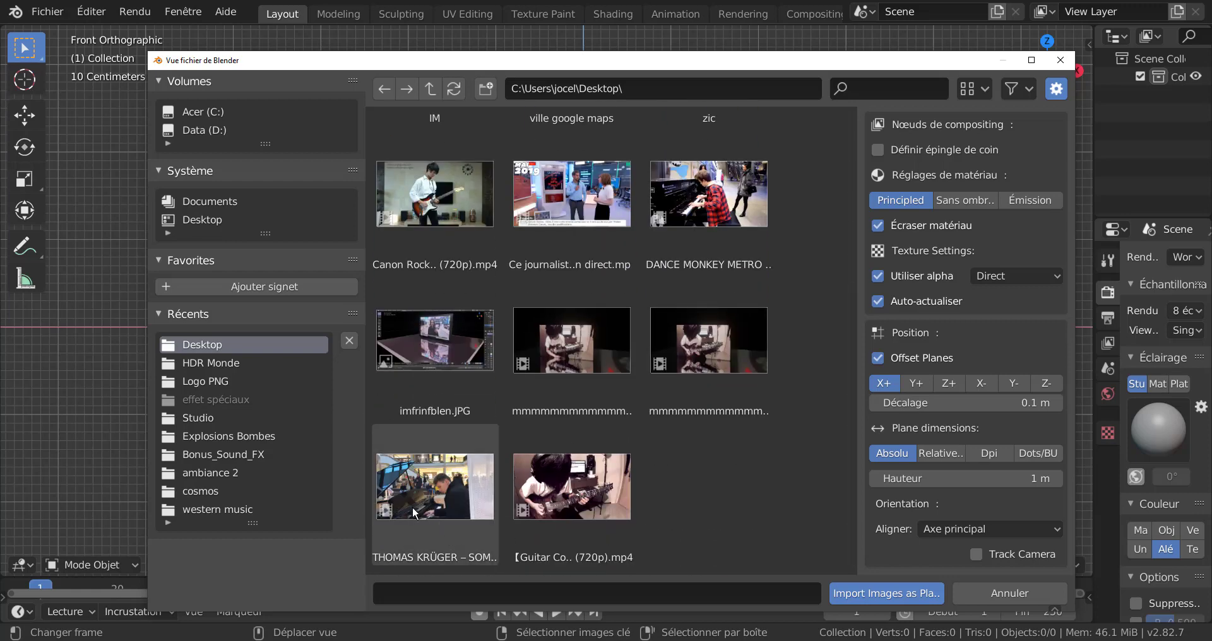
pyautogui.click(420, 503)
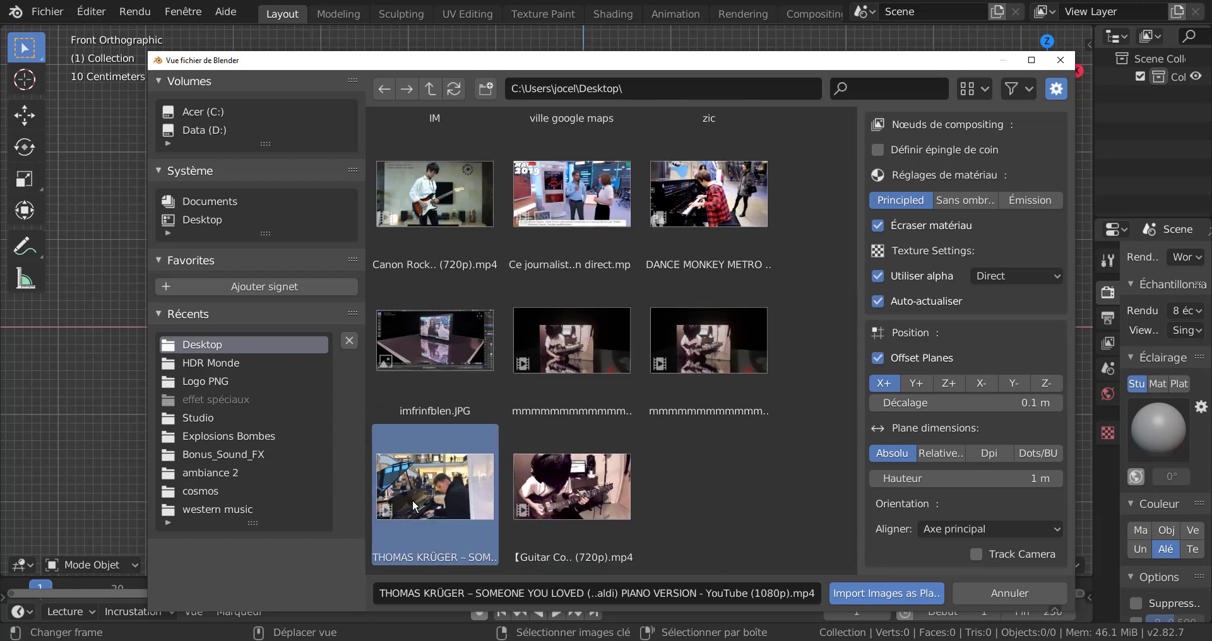
pyautogui.click(863, 593)
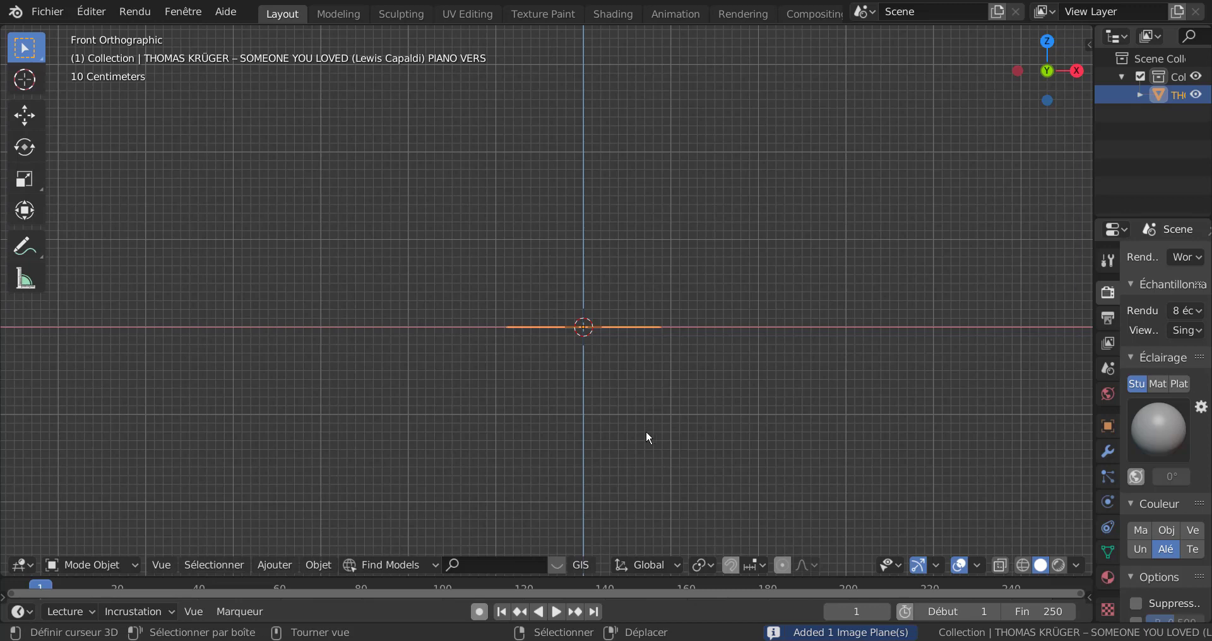
# Step: Rotate the imported video plane 90 degrees around the global X axis so it stands upright in the front view
pyautogui.scroll(-4, 649, 432)
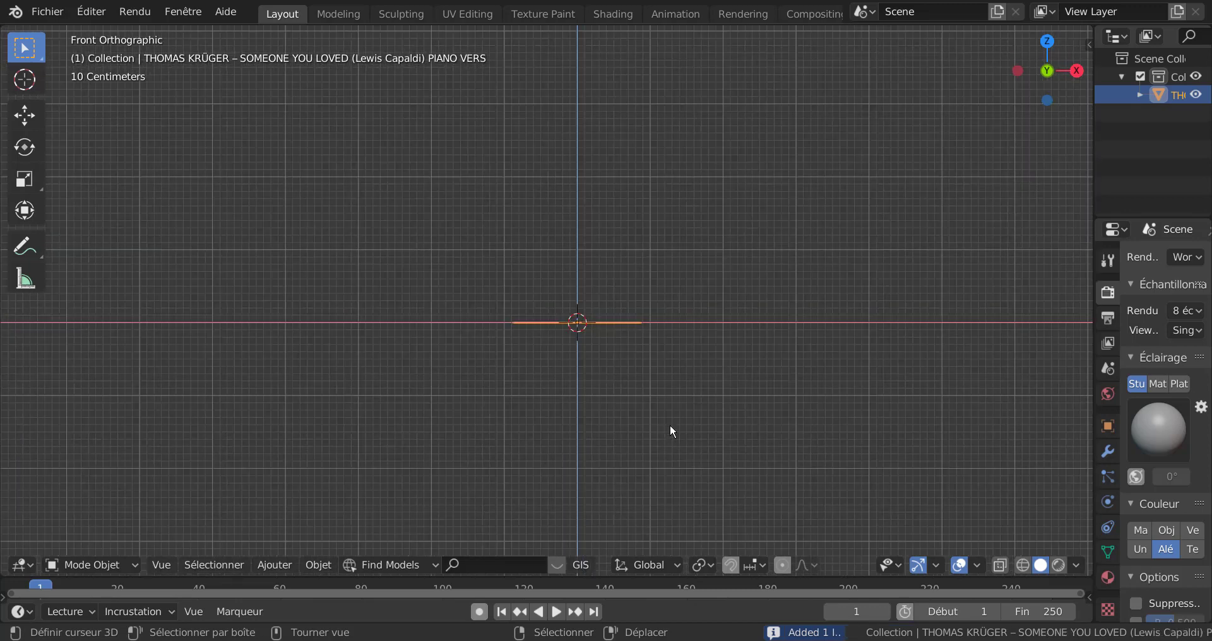
pyautogui.write('rx')
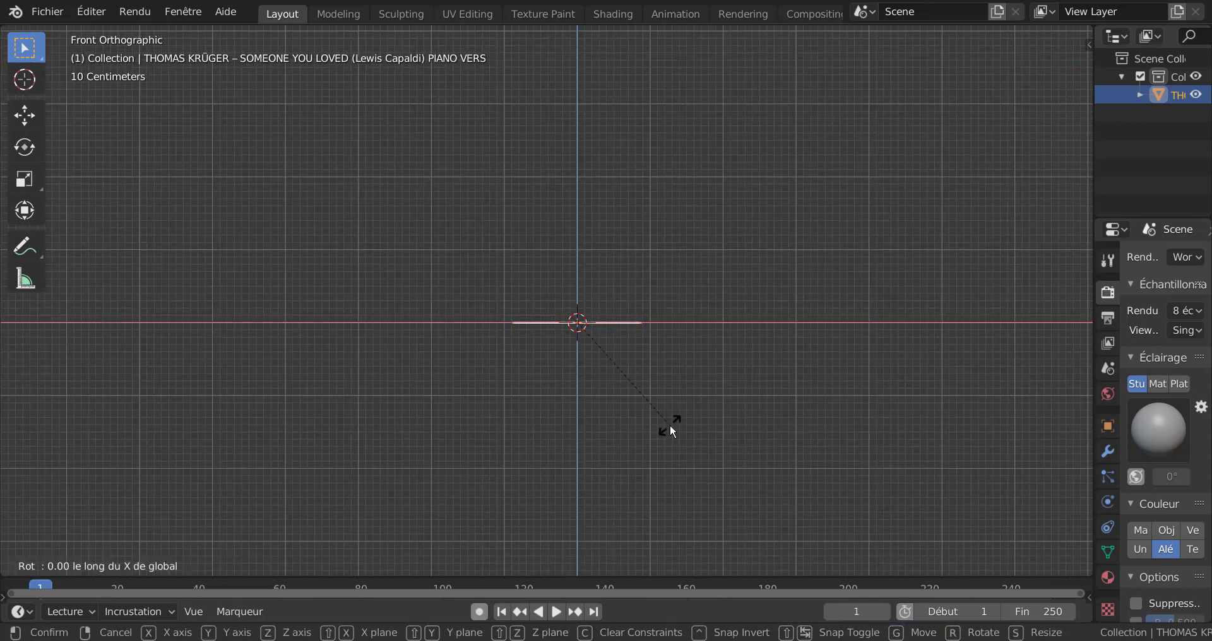
pyautogui.write('90')
pyautogui.press('Return')
pyautogui.keyDown('shift'); pyautogui.moveTo(774, 427); pyautogui.dragTo(688, 374, button='middle'); pyautogui.keyUp('shift')
pyautogui.scroll(4, 675, 351)
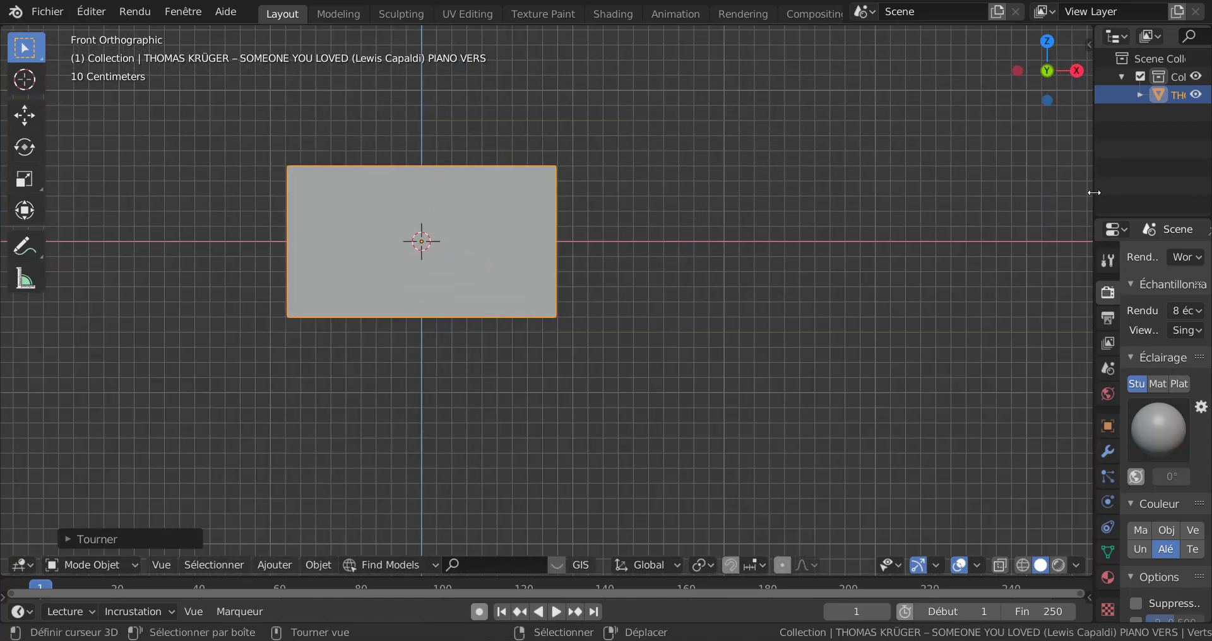
# Step: Widen the properties area and set the render engine to Eevee with ambient occlusion, bloom and screen space reflections enabled
pyautogui.moveTo(1095, 190); pyautogui.dragTo(934, 233)
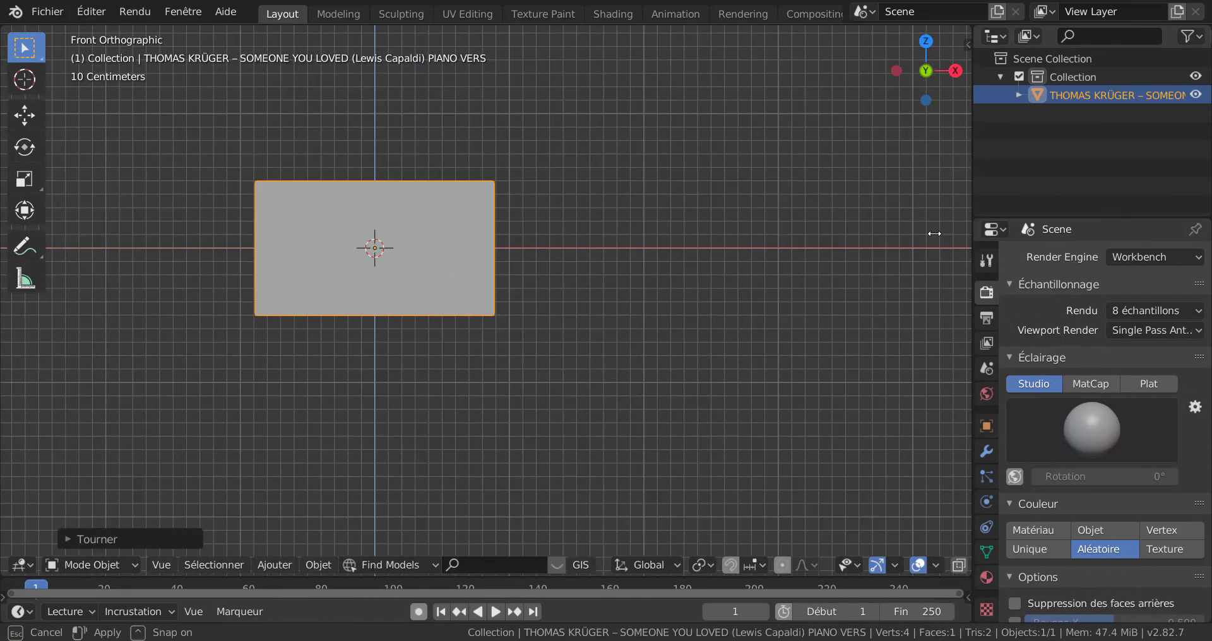
pyautogui.keyDown('shift'); pyautogui.moveTo(638, 343); pyautogui.dragTo(764, 388, button='middle'); pyautogui.keyUp('shift')
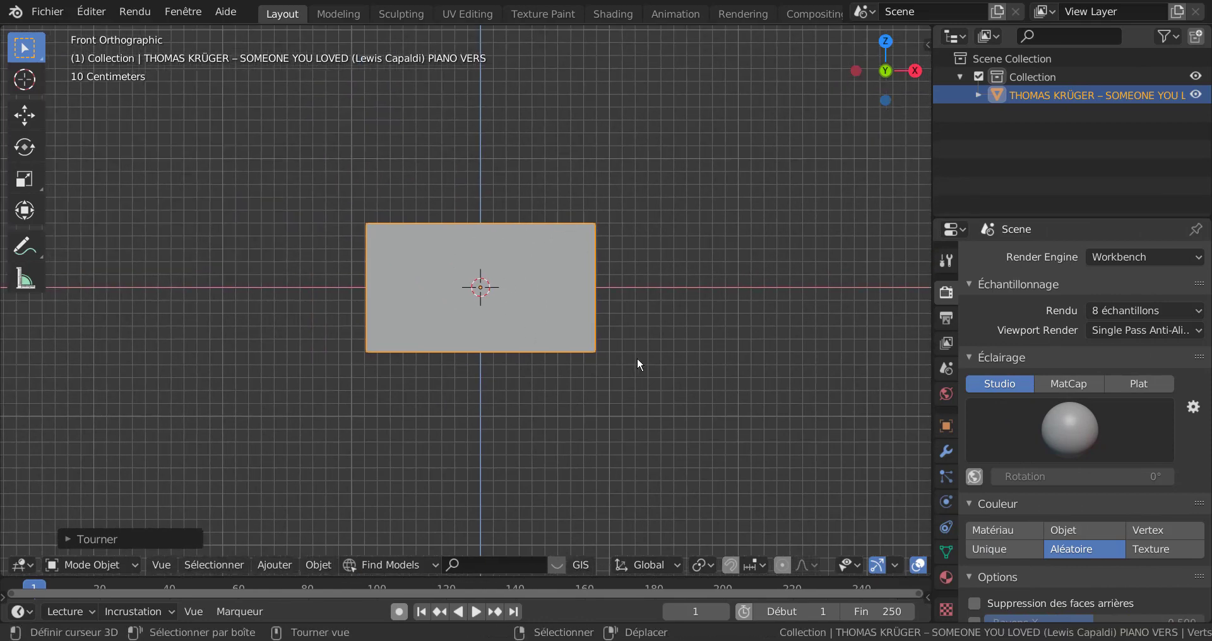
pyautogui.click(1130, 258)
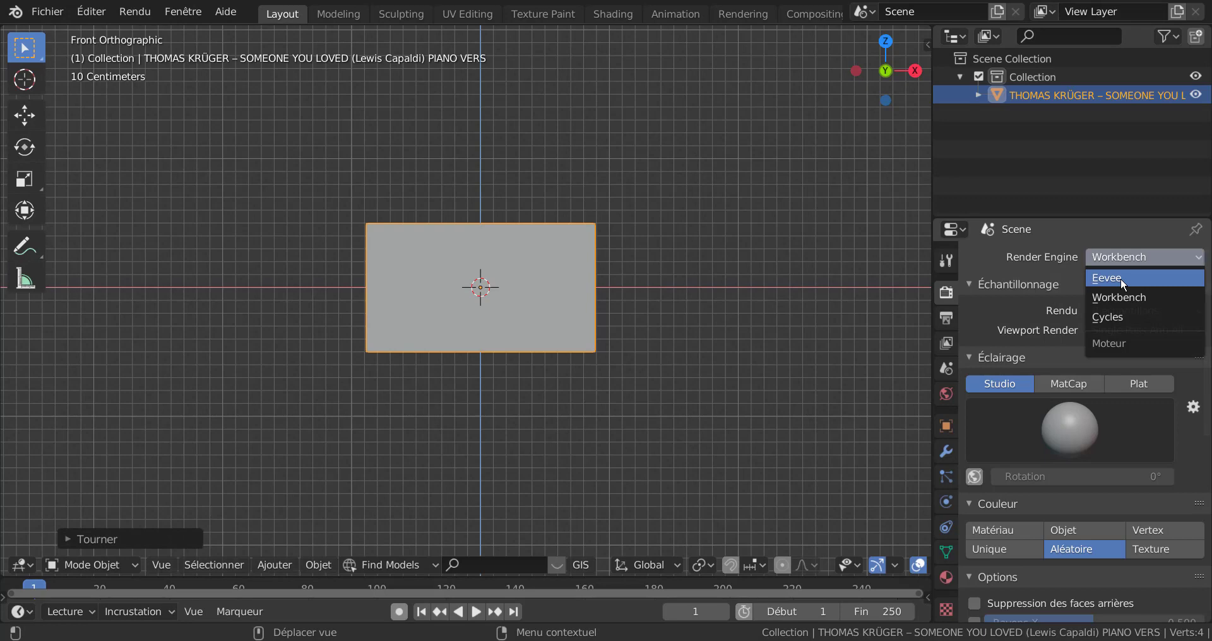
pyautogui.click(1119, 277)
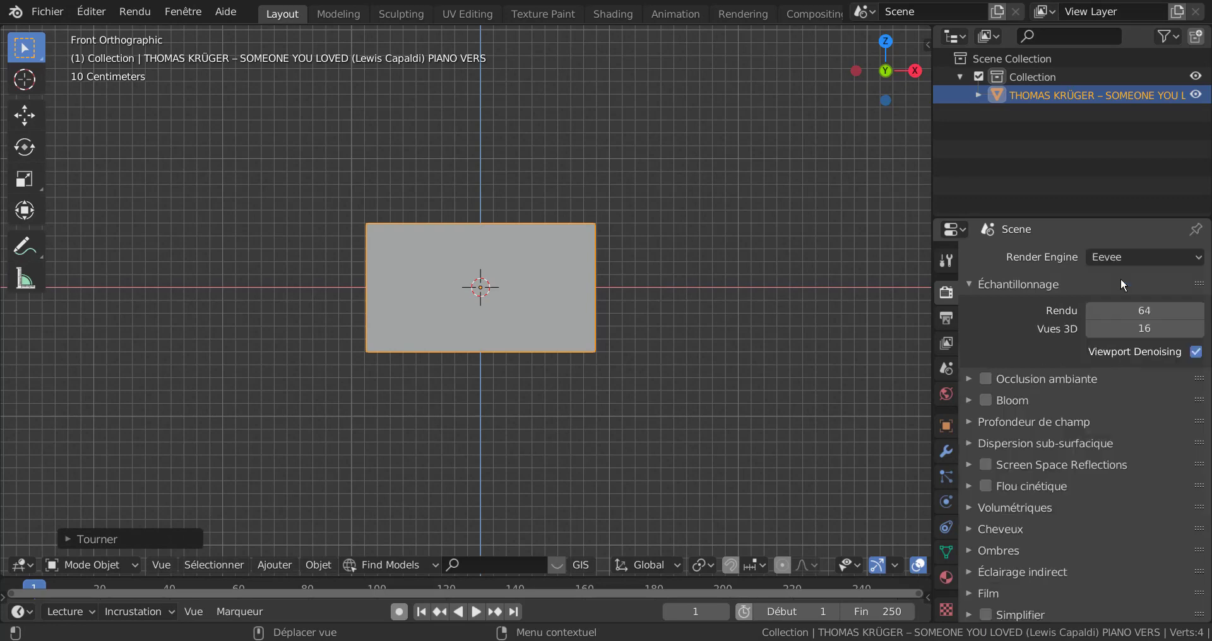
pyautogui.click(985, 380)
pyautogui.click(986, 401)
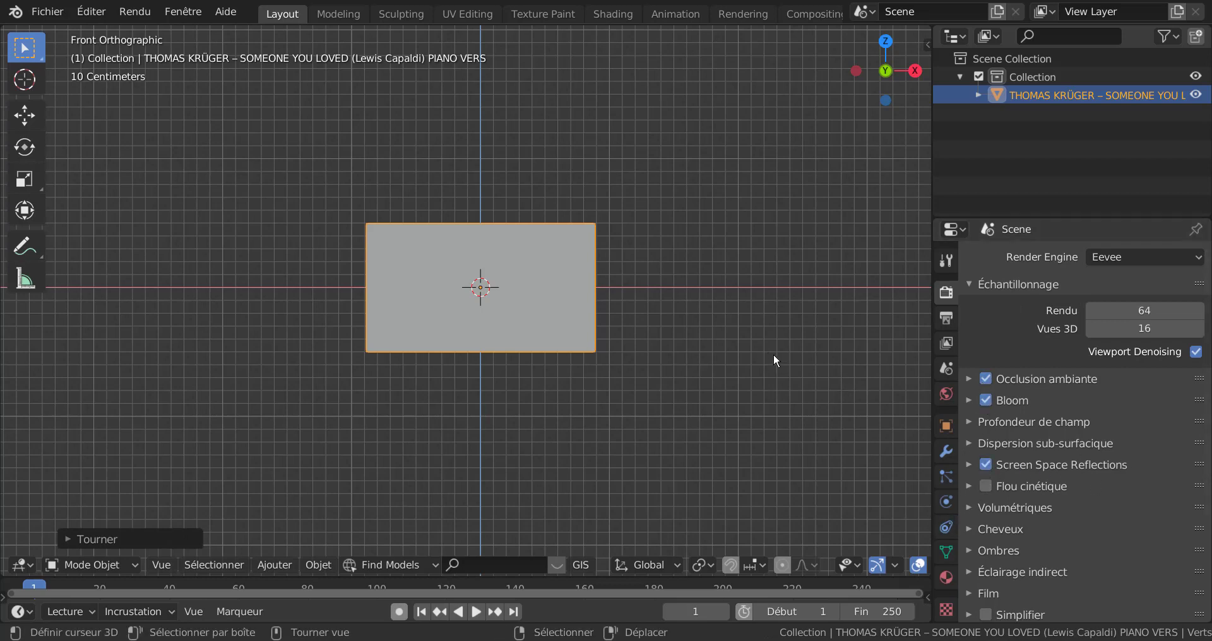
# Step: Switch the 3D viewport to Rendered shading and frame the video plane closely
pyautogui.scroll(-5, 896, 565)
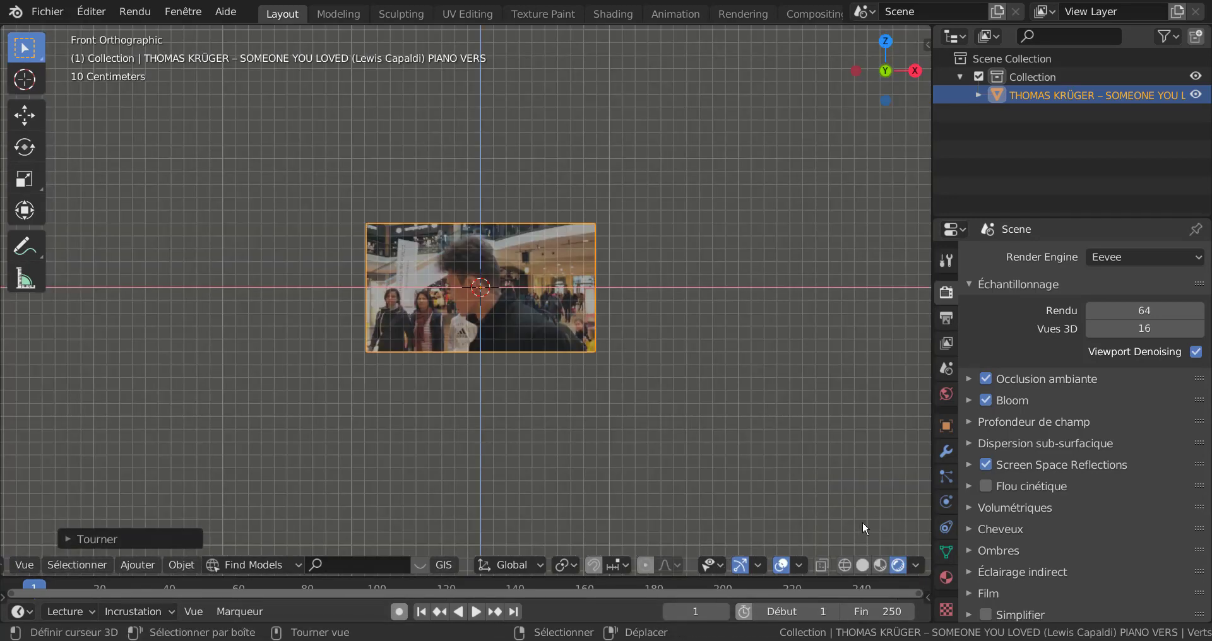
pyautogui.scroll(4, 770, 433)
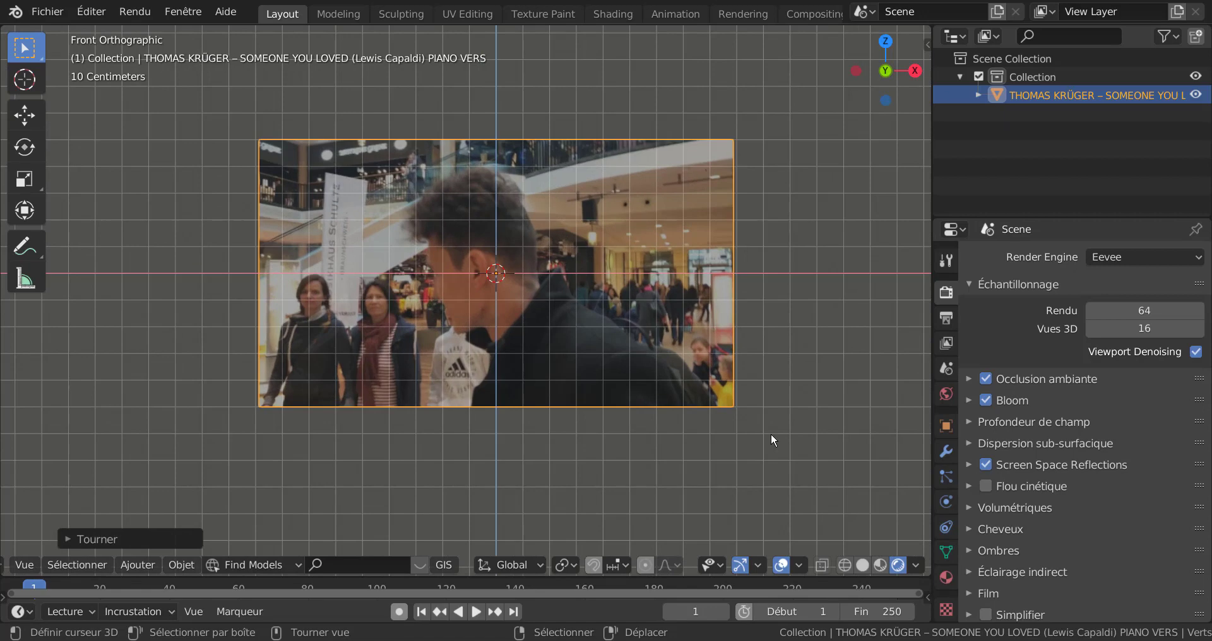
pyautogui.scroll(2, 771, 433)
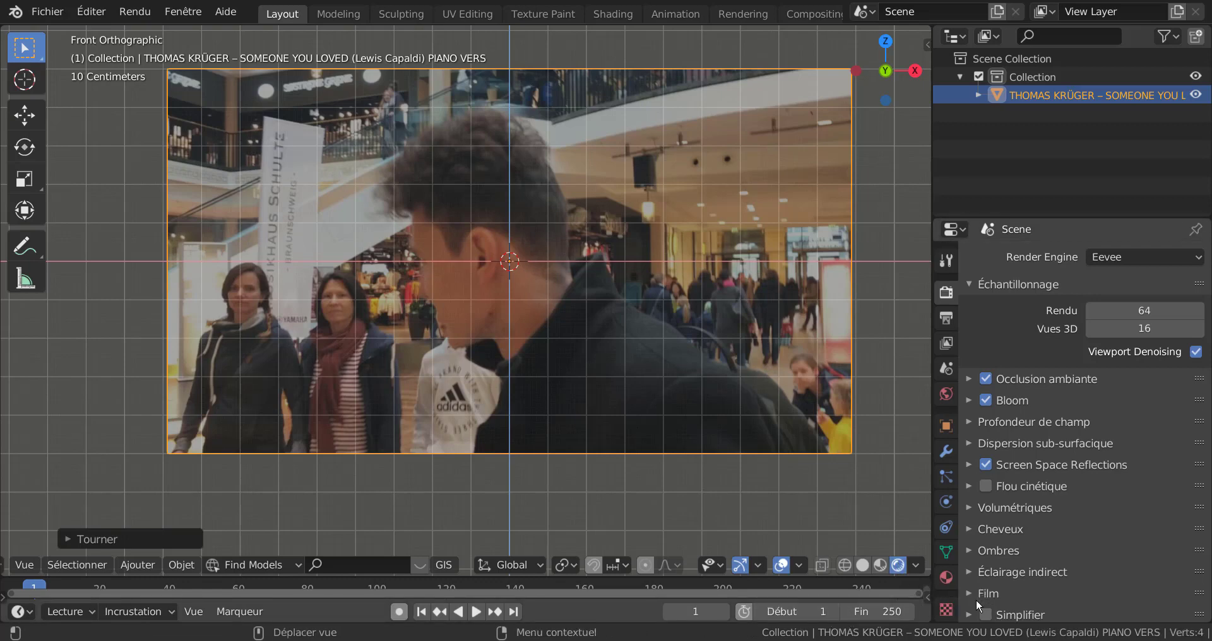
# Step: Expand the base color video settings in the plane's material and set the scene's end frame to the video's length, 6907
pyautogui.click(946, 578)
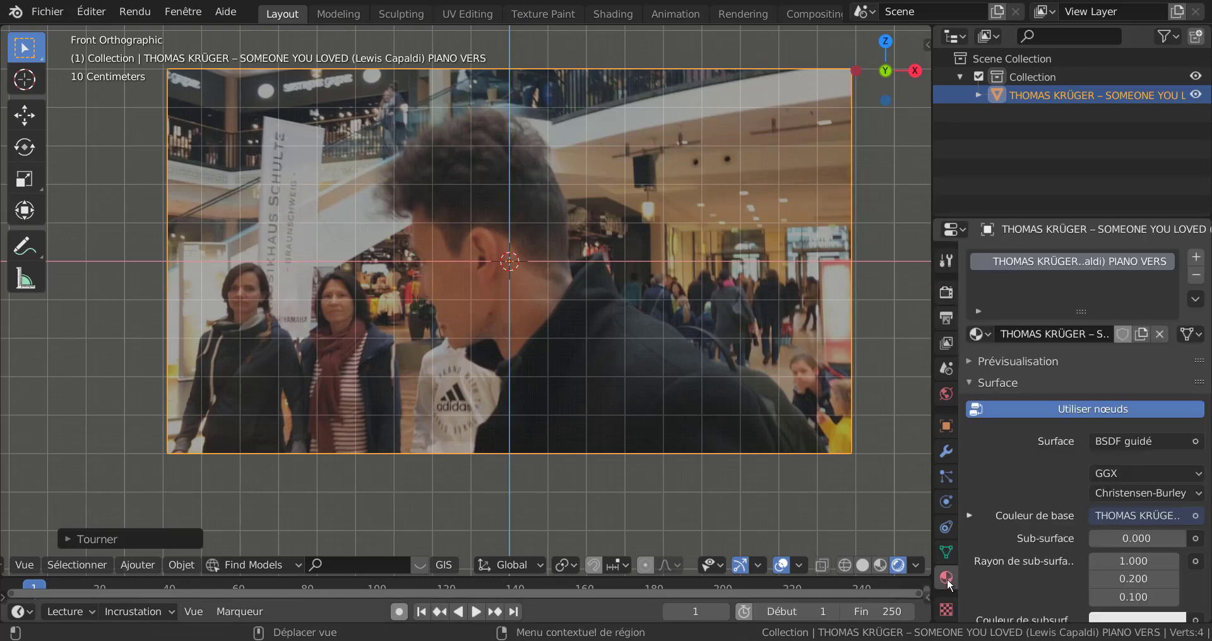
pyautogui.scroll(-4, 1040, 562)
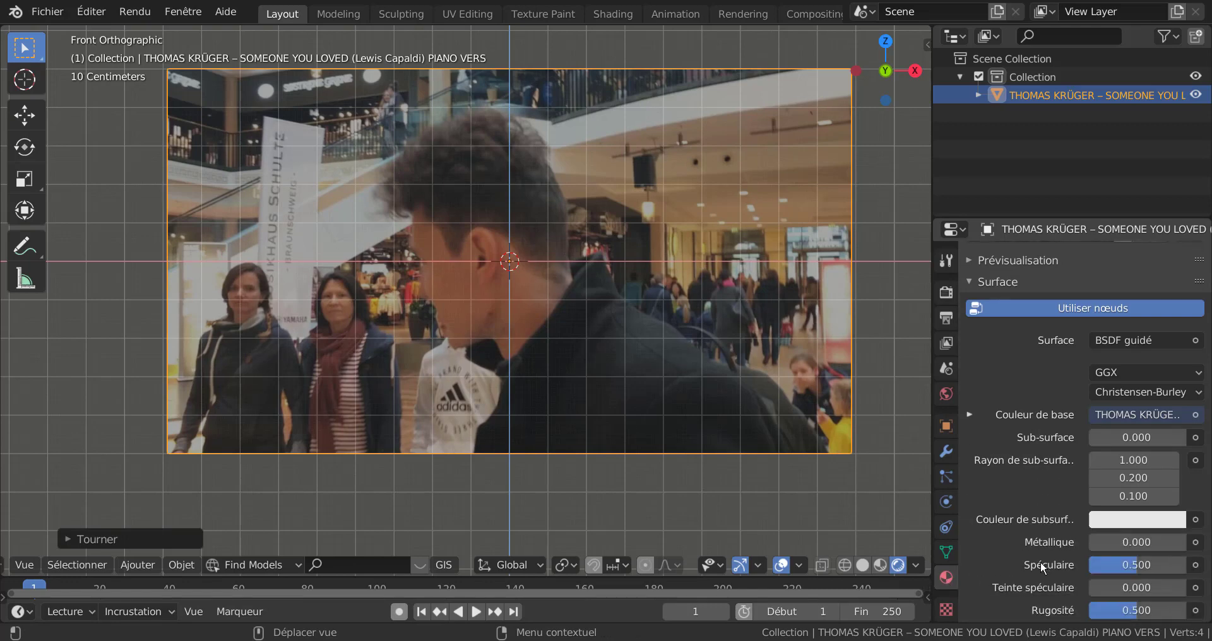
pyautogui.click(970, 415)
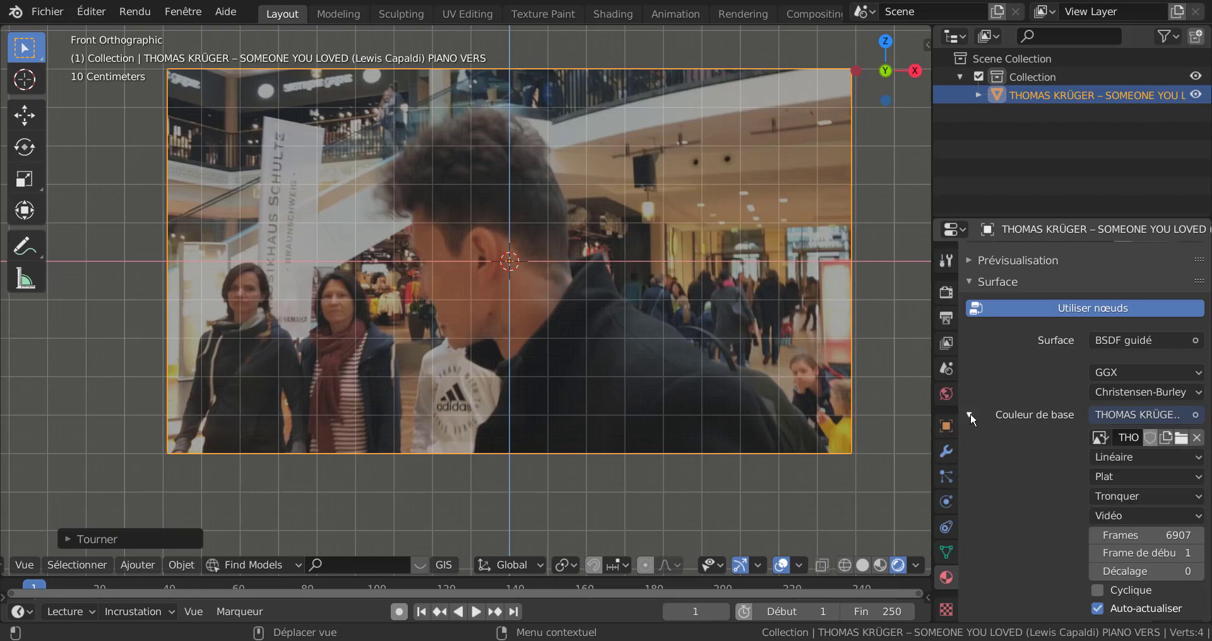
pyautogui.scroll(-5, 990, 457)
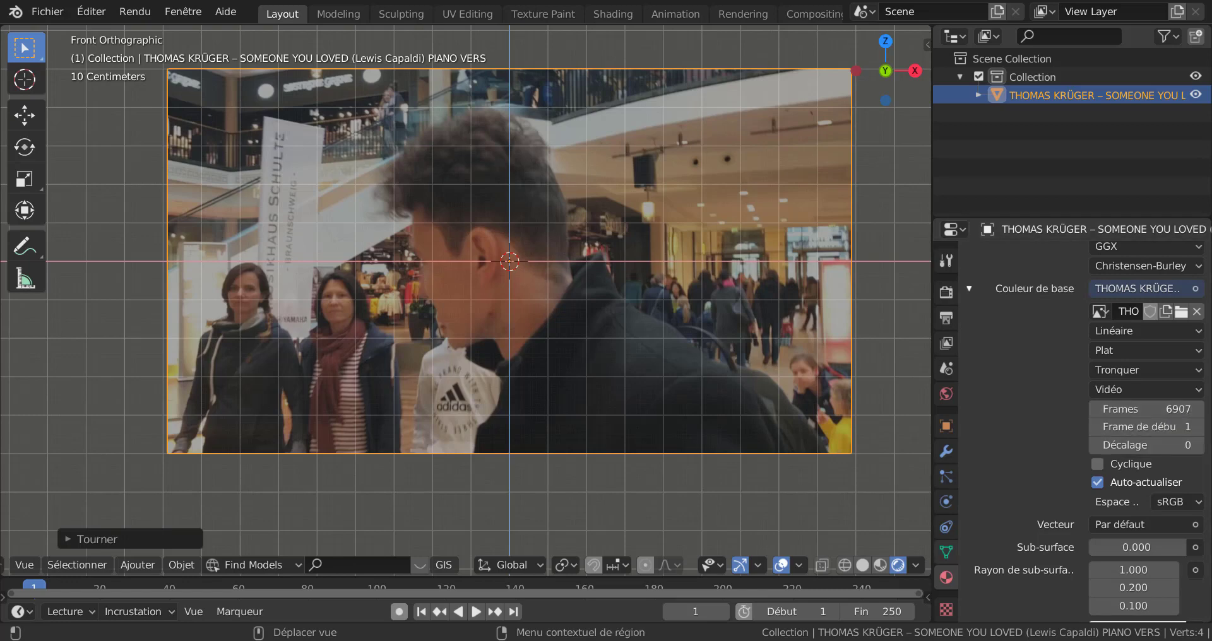
pyautogui.click(871, 615)
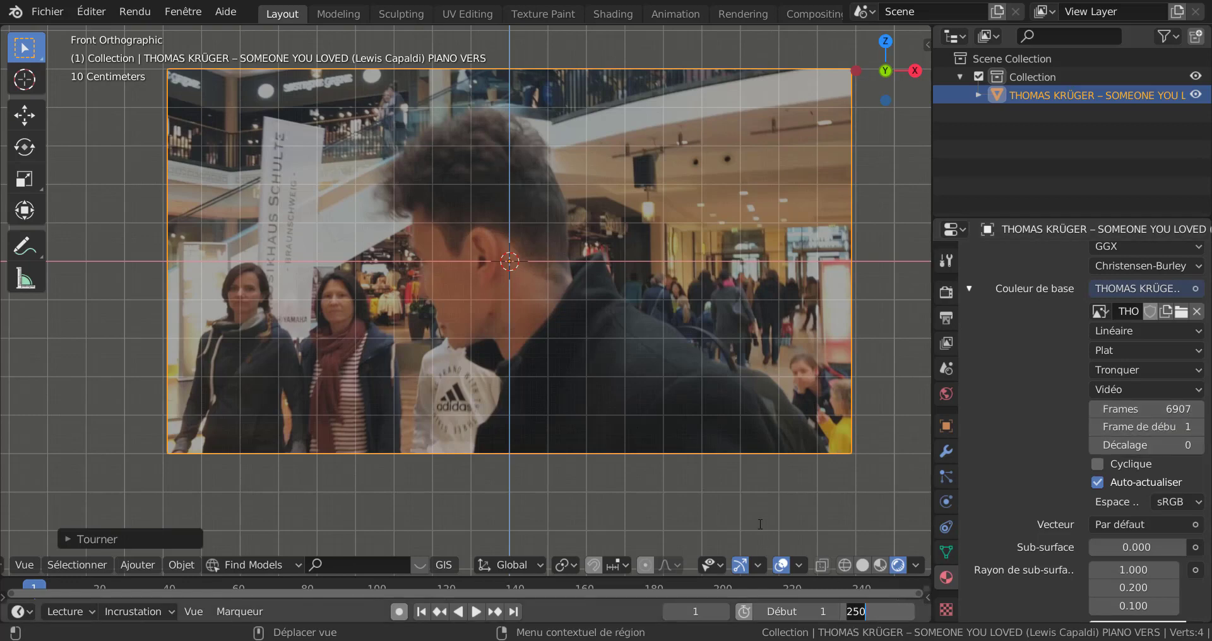
pyautogui.write('6907')
pyautogui.press('Return')
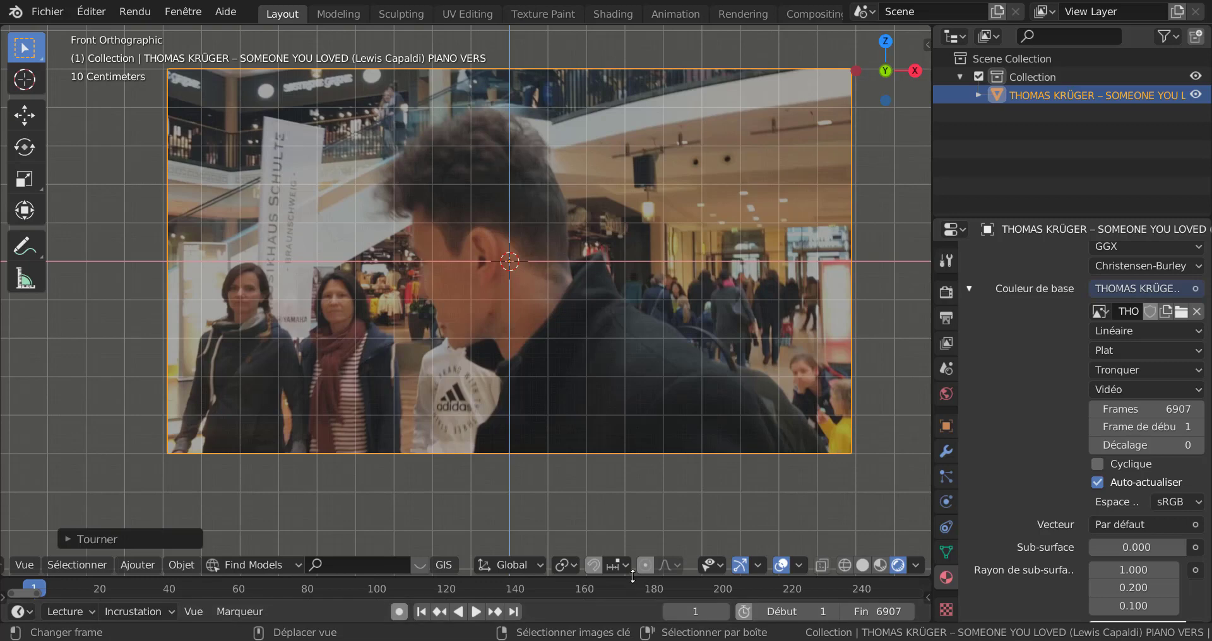
# Step: Enlarge the timeline and fit the whole frame range from 1 to 6907 in it
pyautogui.moveTo(632, 577); pyautogui.dragTo(632, 365)
pyautogui.scroll(-3, 439, 488)
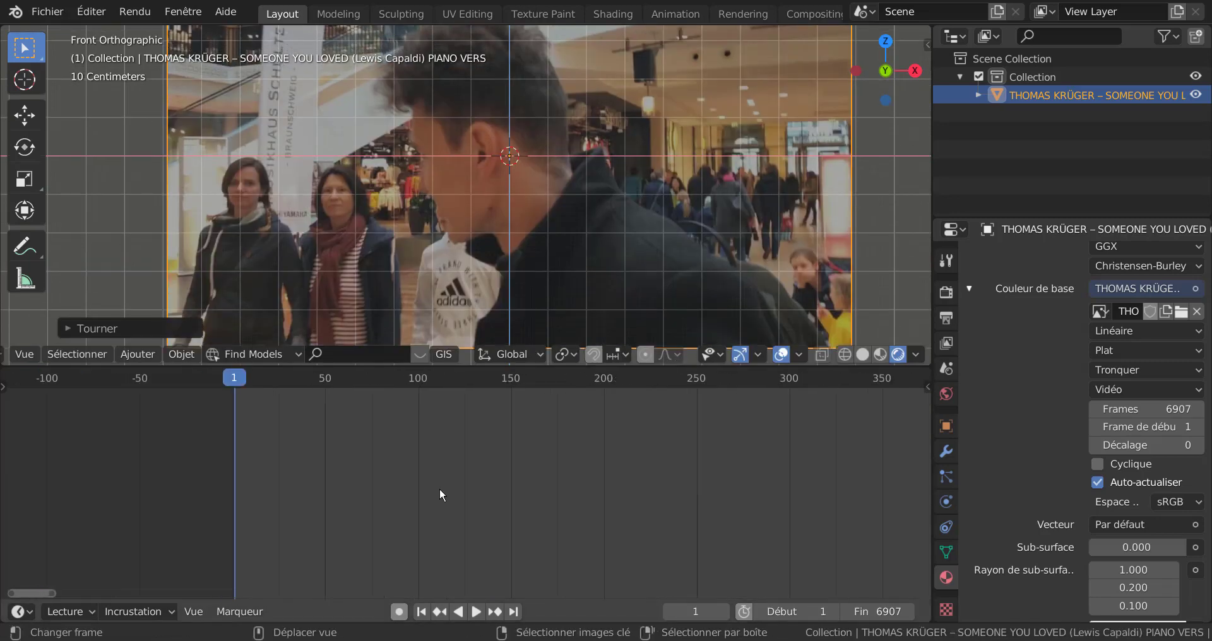
pyautogui.scroll(-15, 456, 492)
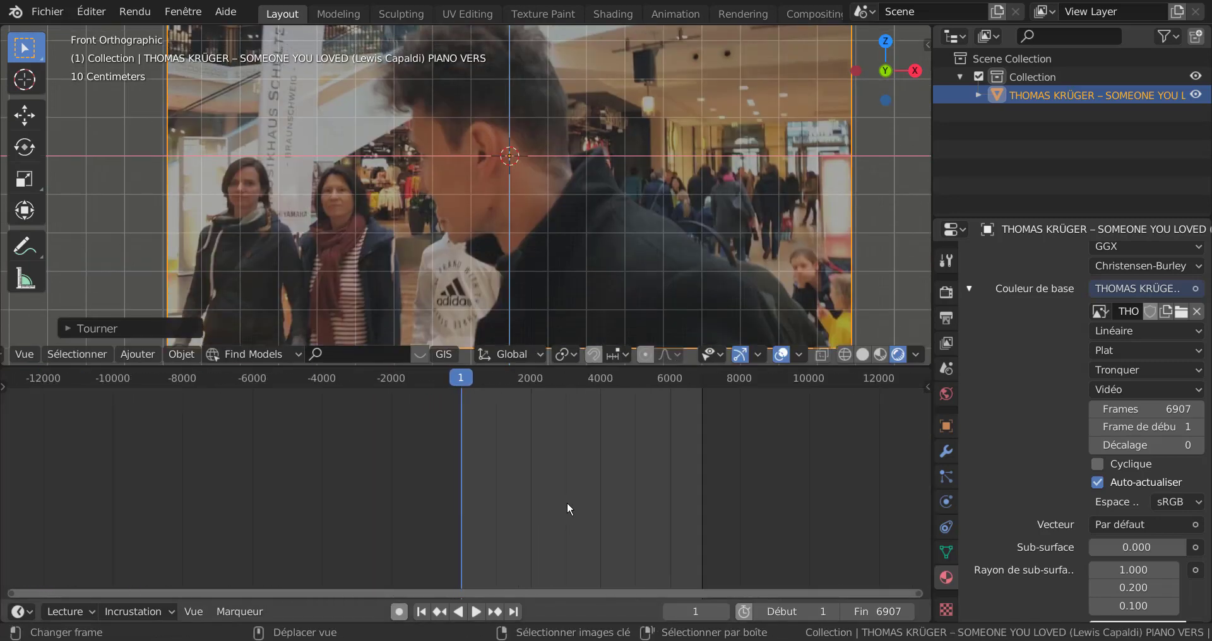
pyautogui.scroll(1, 585, 501)
pyautogui.moveTo(669, 499); pyautogui.dragTo(558, 473, button='middle')
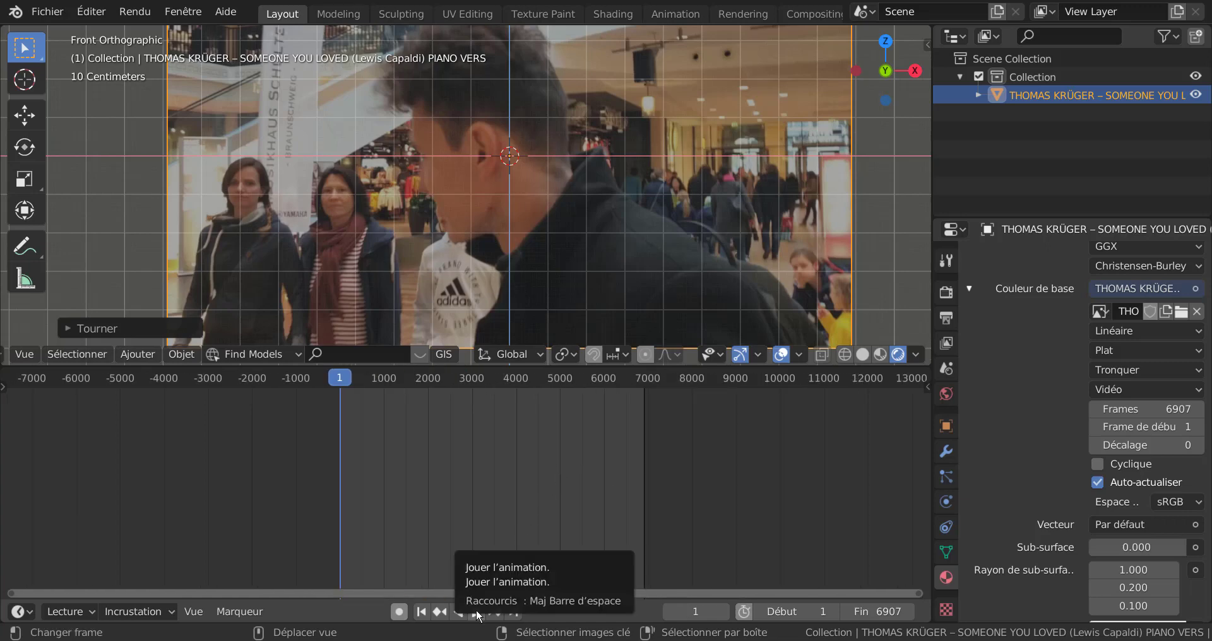
# Step: Play the animation to preview the video on the plane, stop it, and return the playhead to frame 0
pyautogui.click(477, 612)
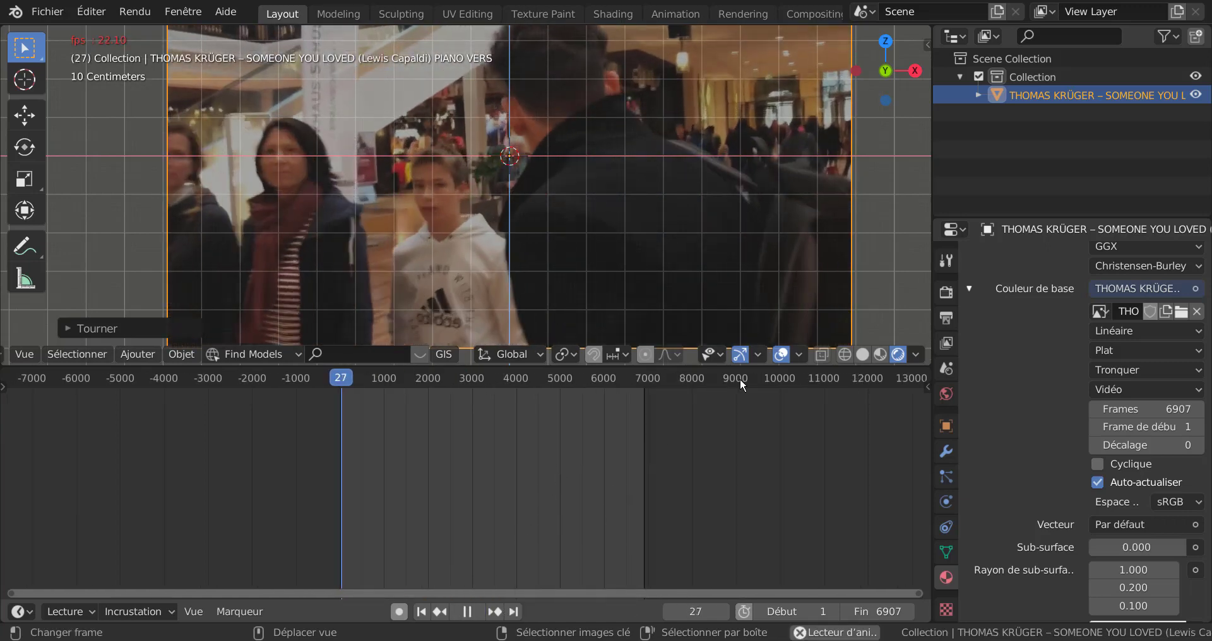
pyautogui.scroll(-3, 829, 253)
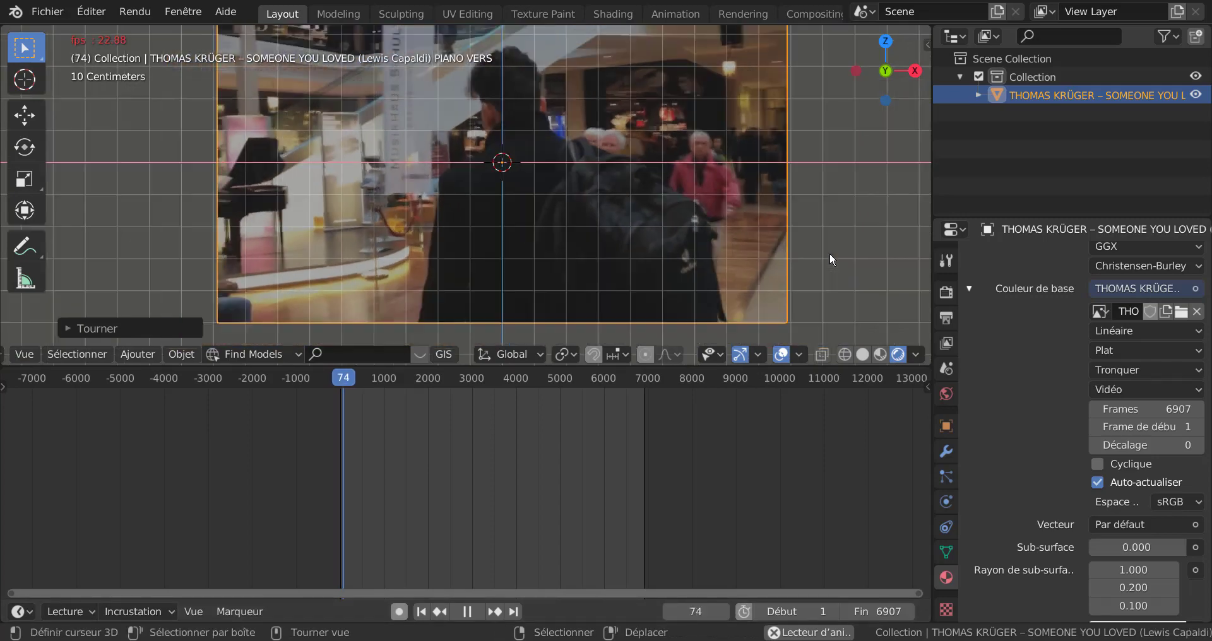
pyautogui.keyDown('shift'); pyautogui.moveTo(829, 252); pyautogui.dragTo(844, 300, button='middle'); pyautogui.keyUp('shift')
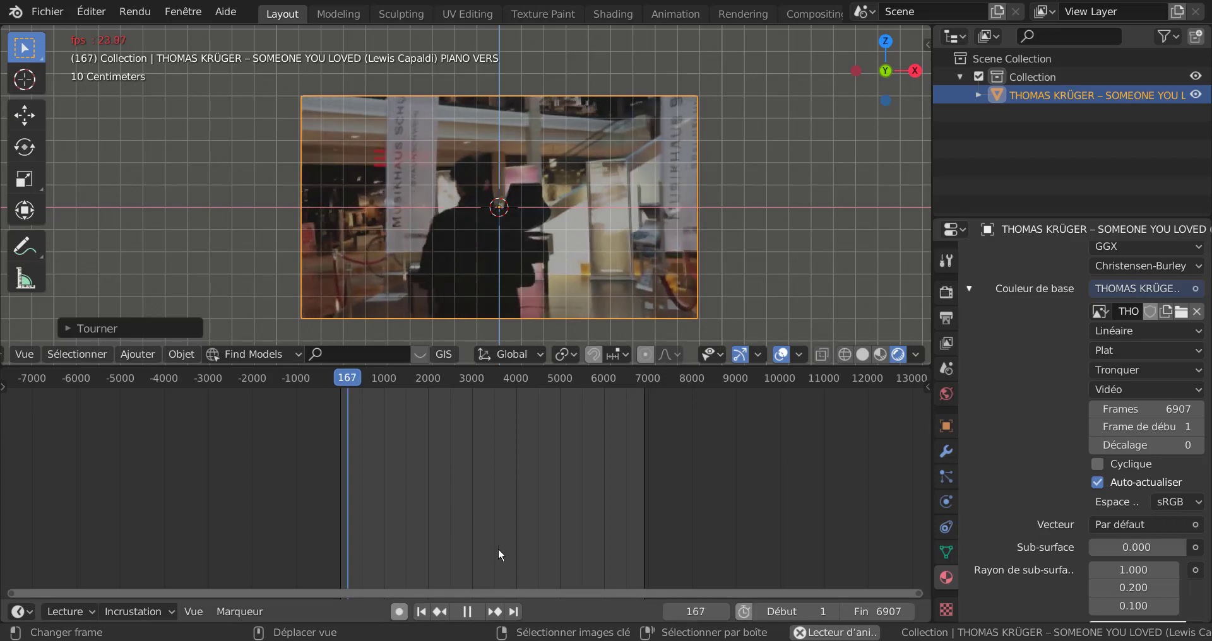
pyautogui.click(466, 613)
pyautogui.moveTo(346, 377); pyautogui.dragTo(275, 397)
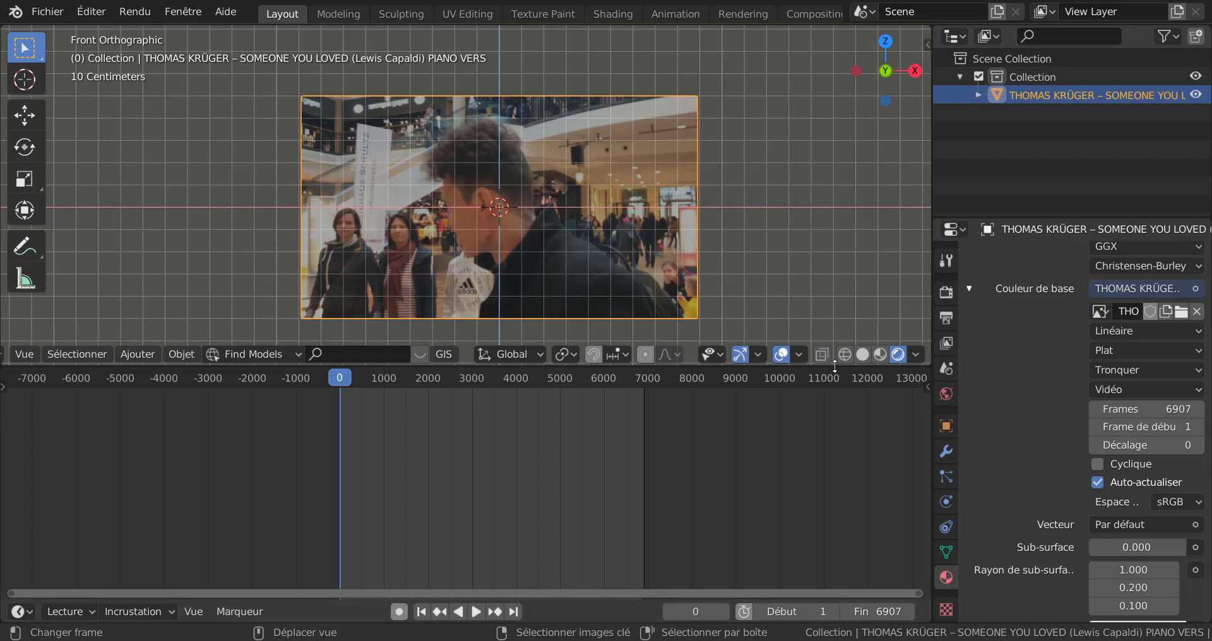
# Step: Shrink the timeline to enlarge the 3D viewport and add a speaker object to the scene
pyautogui.moveTo(834, 365); pyautogui.dragTo(682, 519)
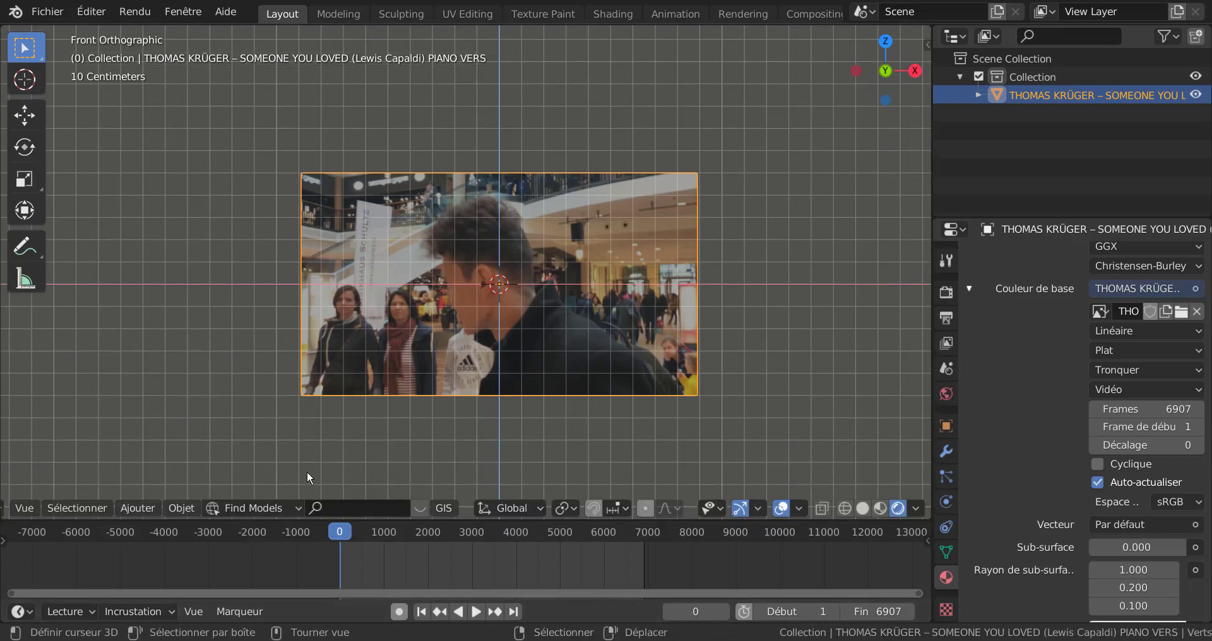
pyautogui.click(136, 509)
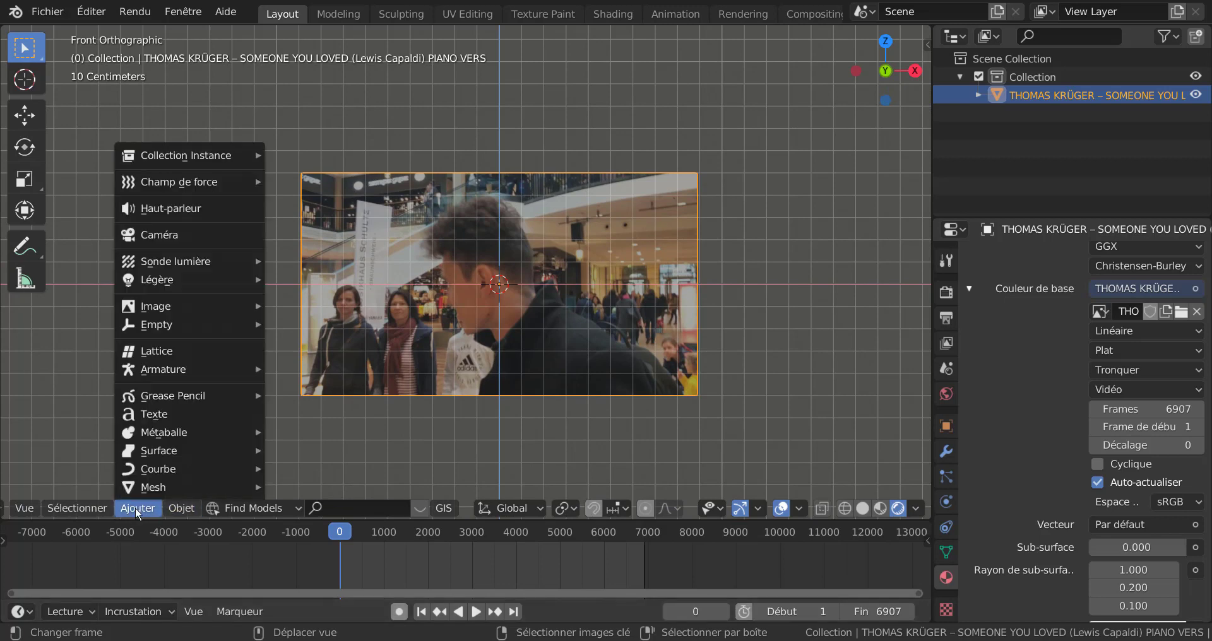
pyautogui.moveTo(141, 439)
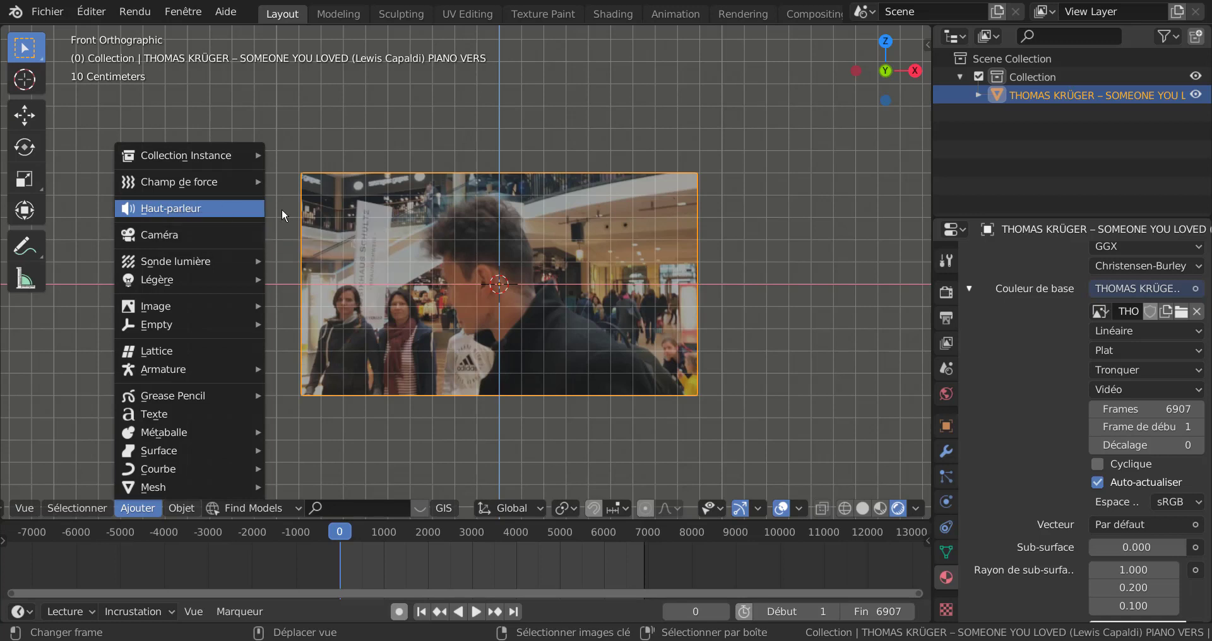
pyautogui.click(188, 207)
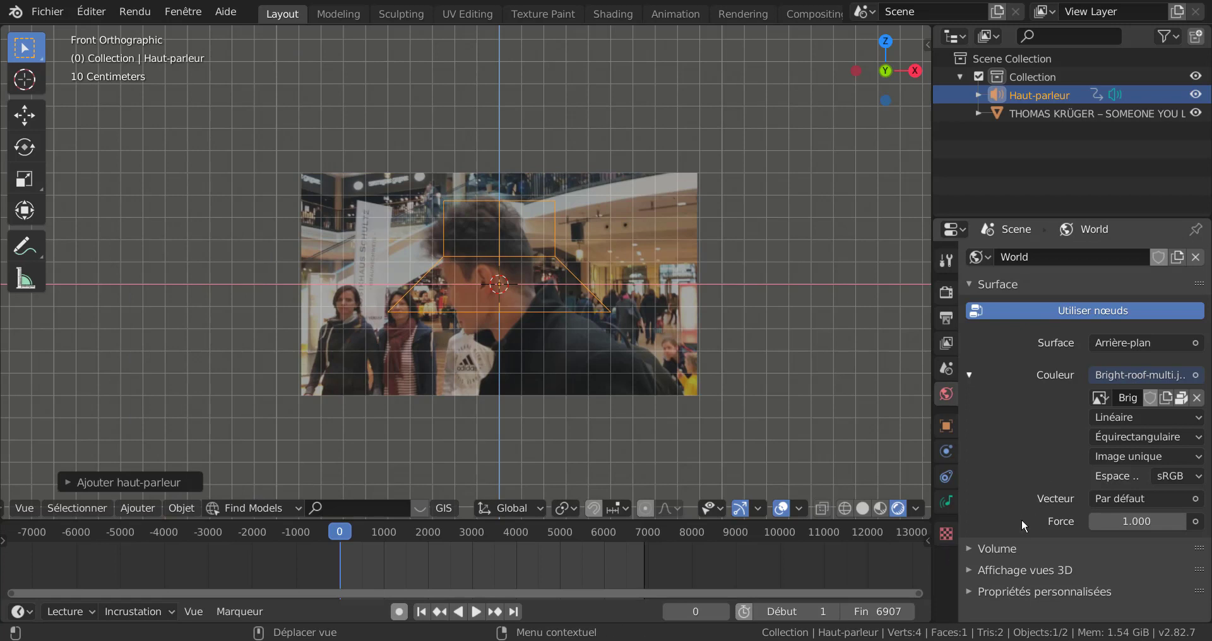
# Step: Load the SOMEONE YOU LOVED piano video from the Desktop as the speaker's mono sound
pyautogui.click(947, 503)
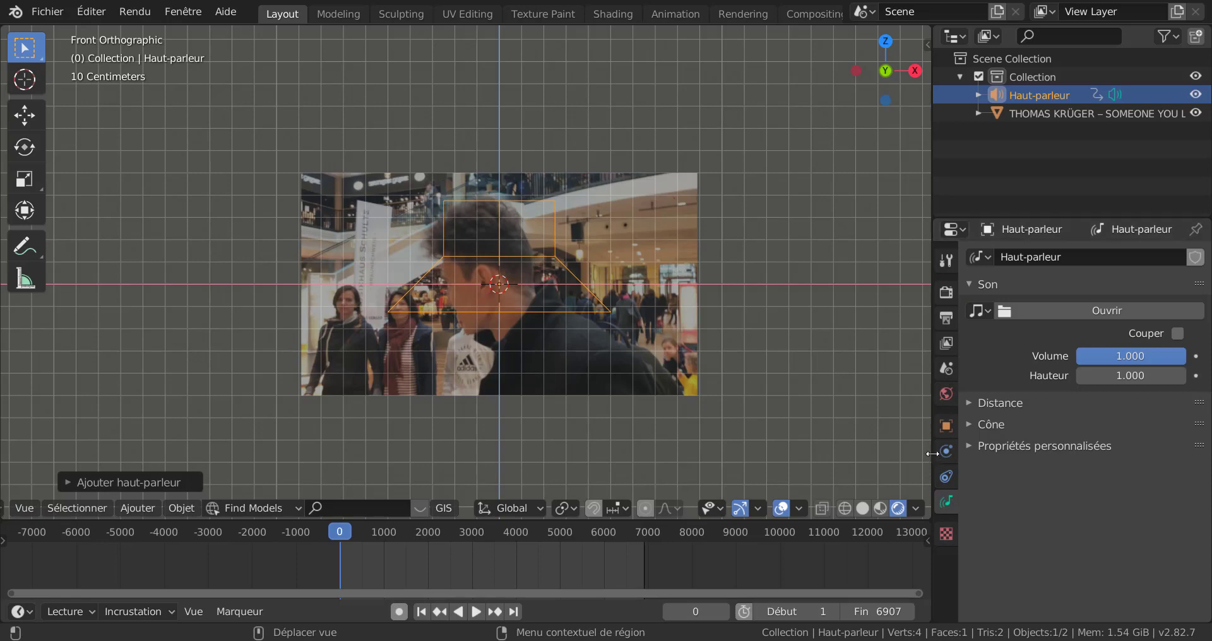
pyautogui.moveTo(933, 449); pyautogui.dragTo(753, 449)
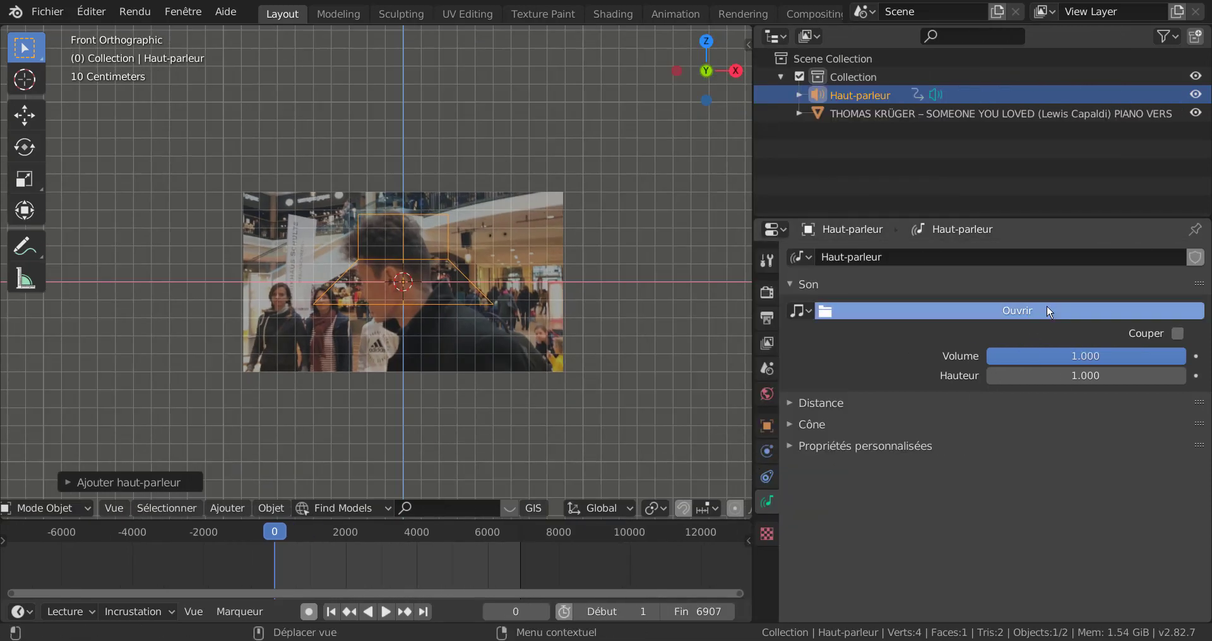
pyautogui.click(1046, 311)
pyautogui.click(201, 346)
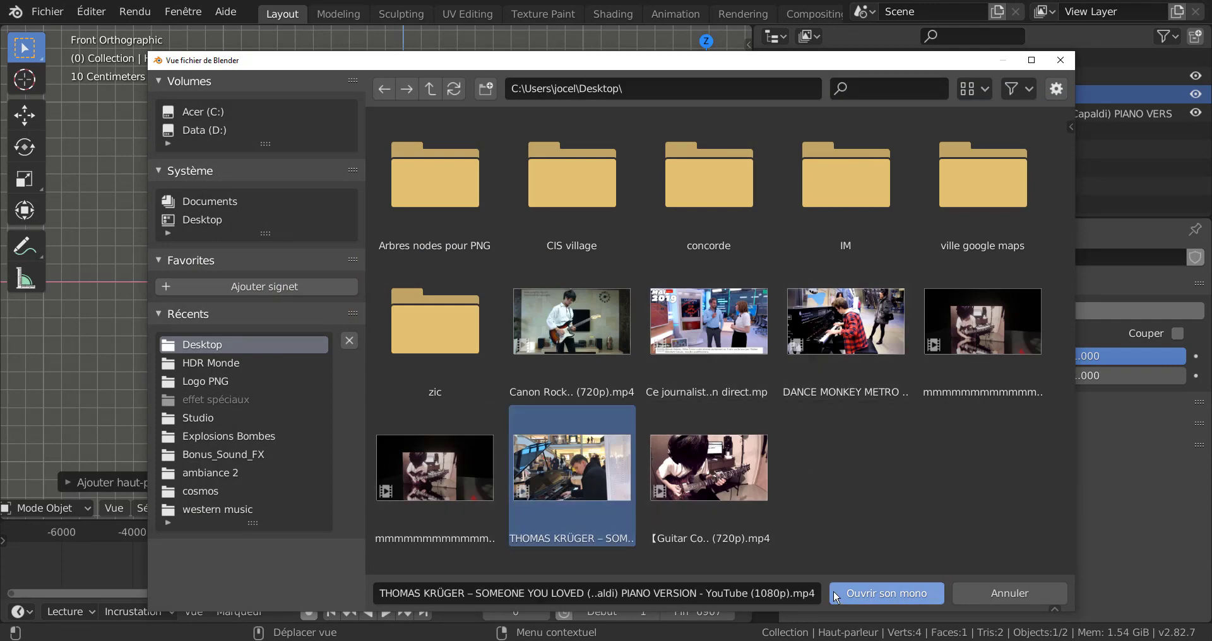
pyautogui.click(855, 596)
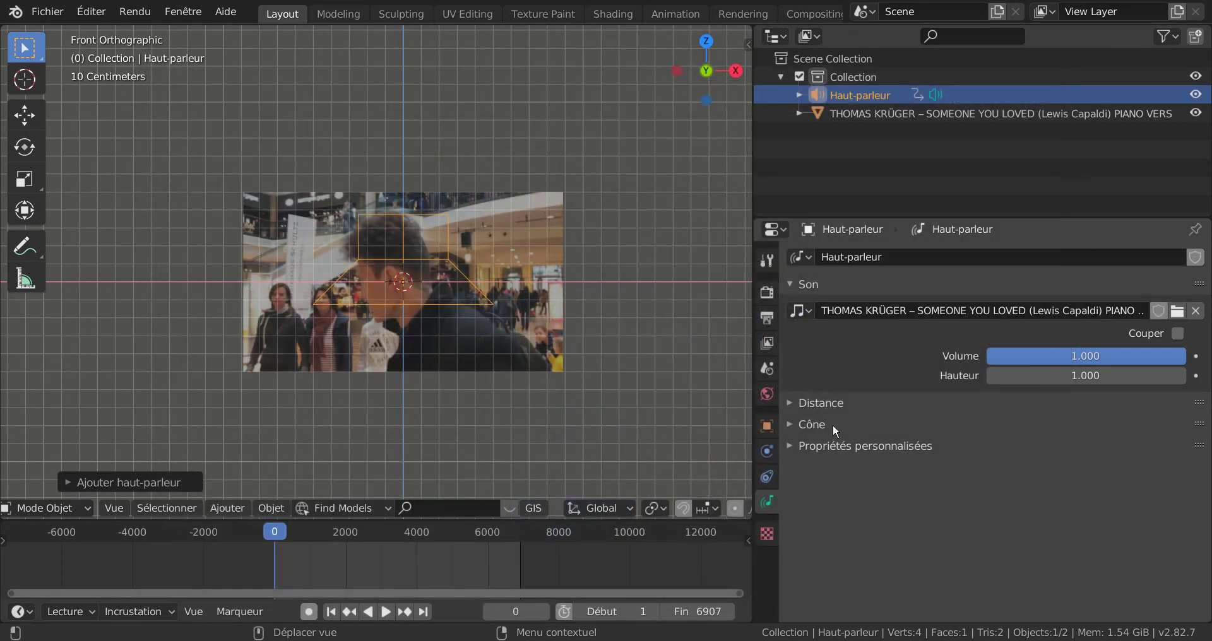
# Step: Play the animation with the speaker's sound, skip ahead to about frame 5600, and stop the playback
pyautogui.click(386, 611)
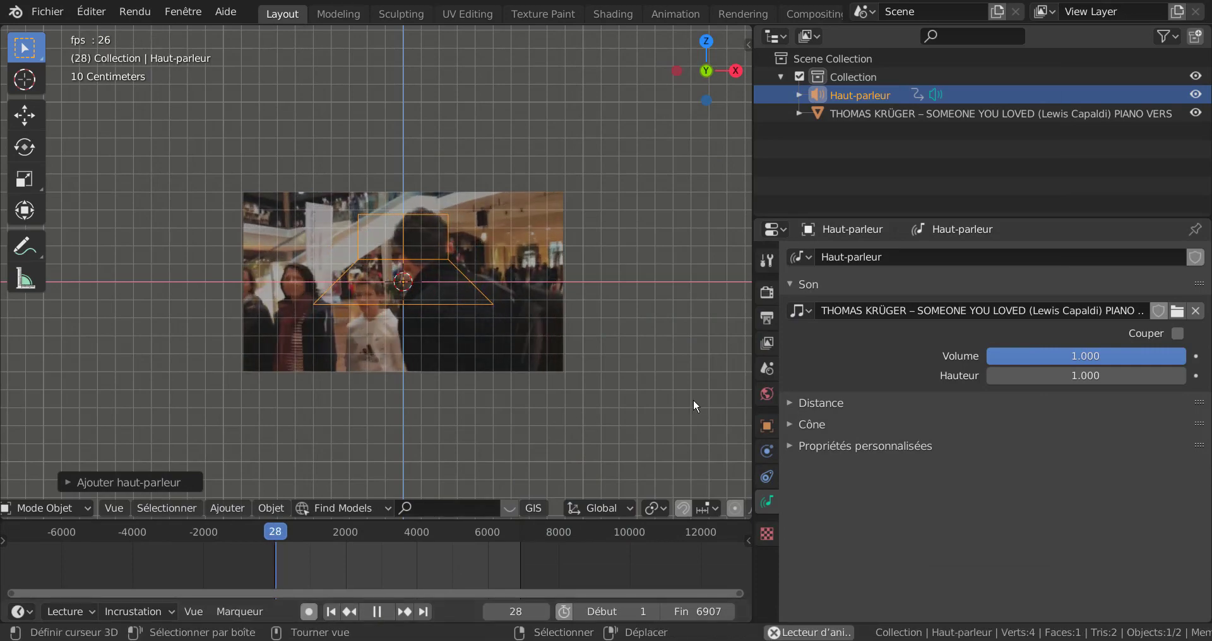
pyautogui.scroll(2, 693, 399)
pyautogui.moveTo(753, 404); pyautogui.dragTo(960, 410)
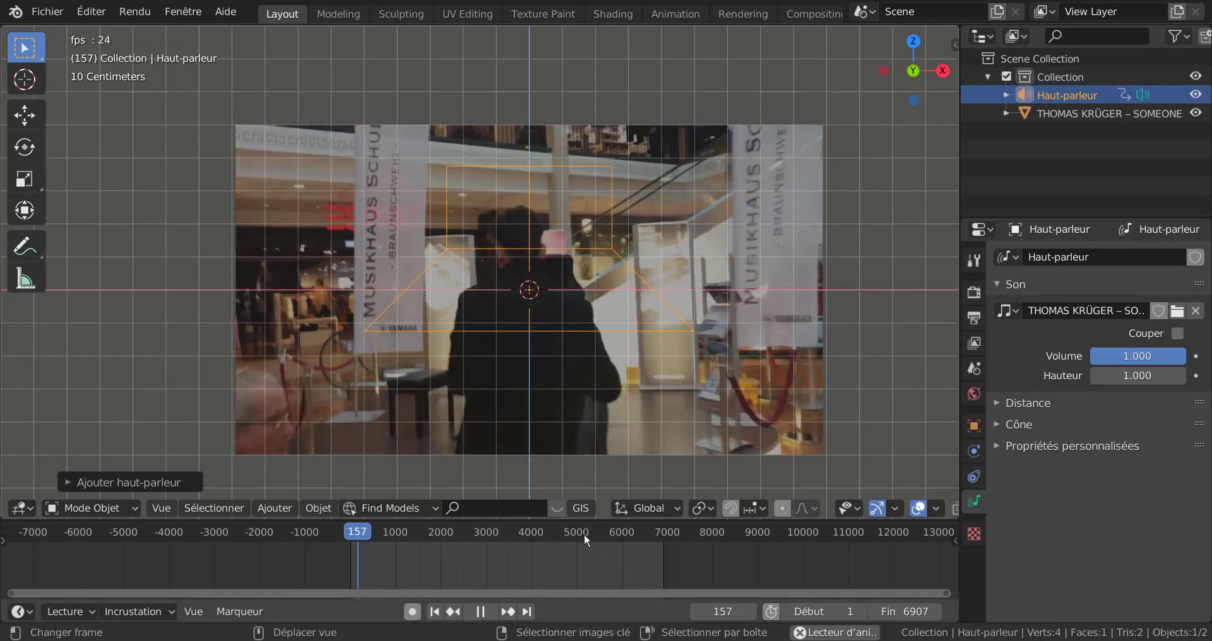
pyautogui.click(593, 530)
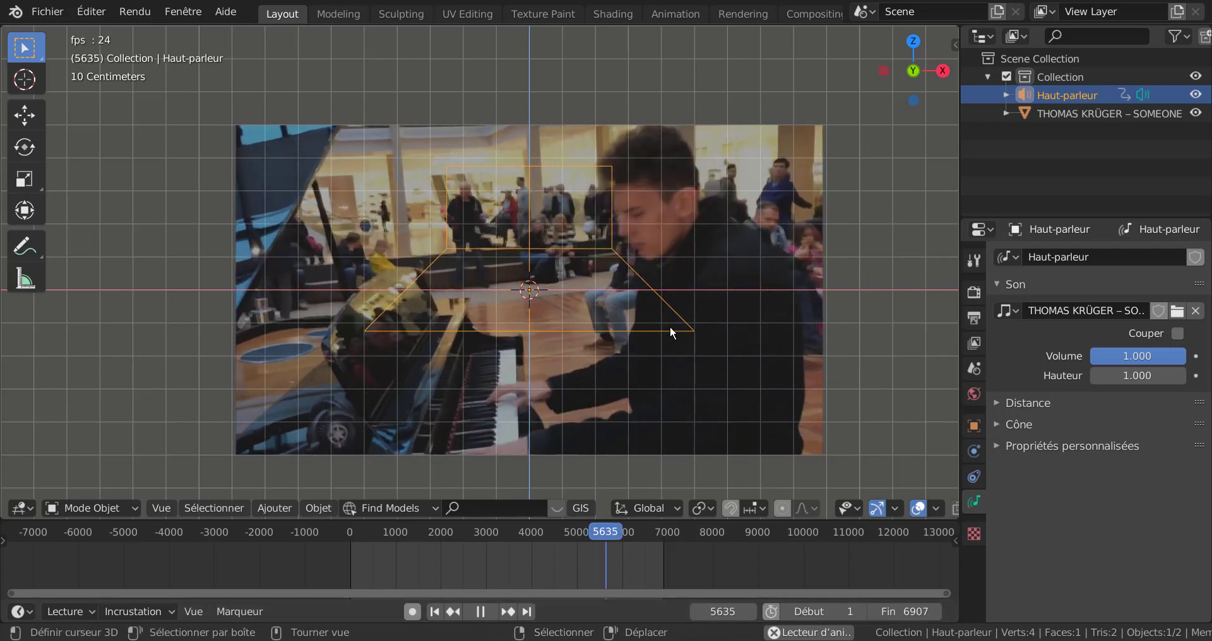
pyautogui.press('space')
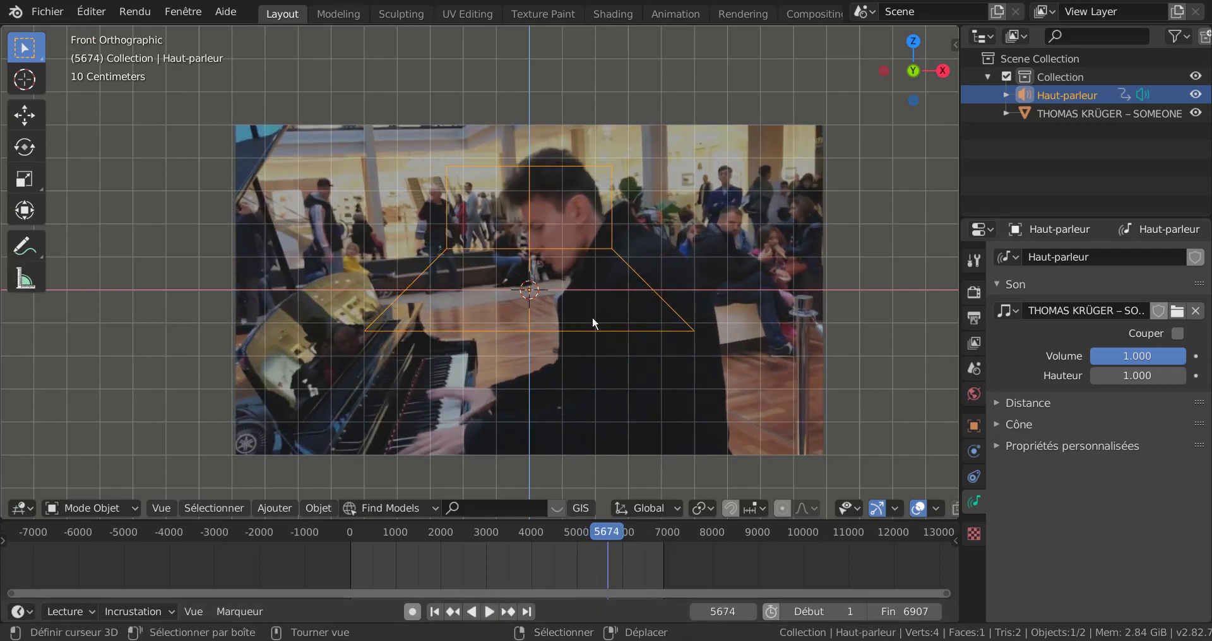
# Step: Delete the speaker object from the scene, leaving the video plane in place
pyautogui.click(585, 331)
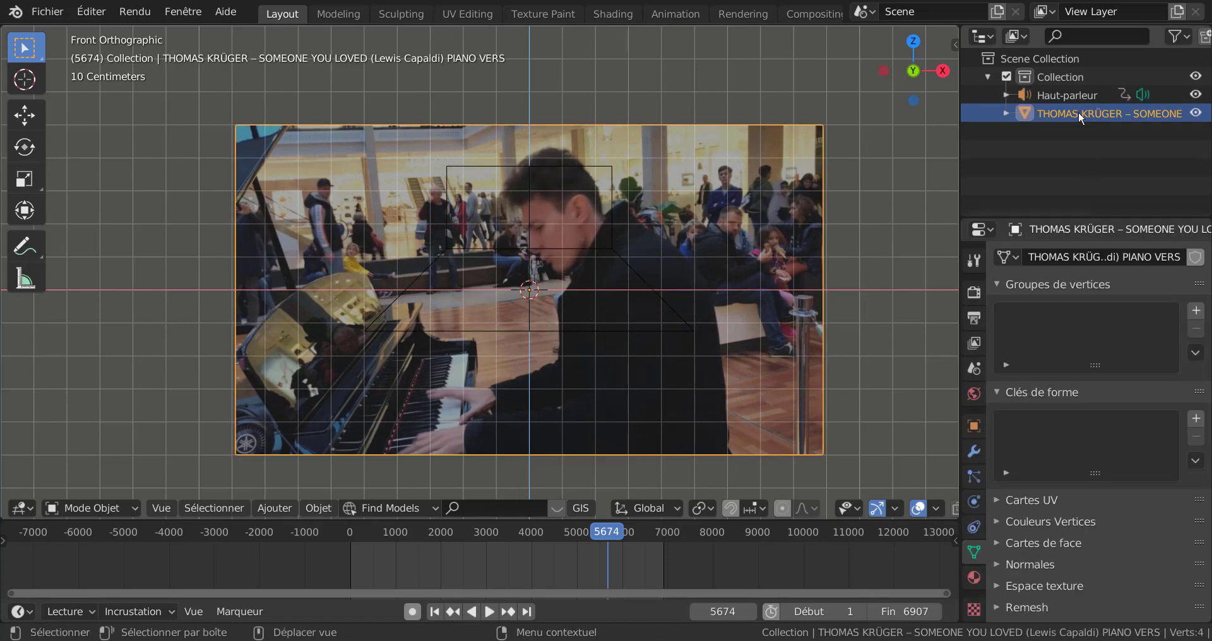
pyautogui.click(1082, 91)
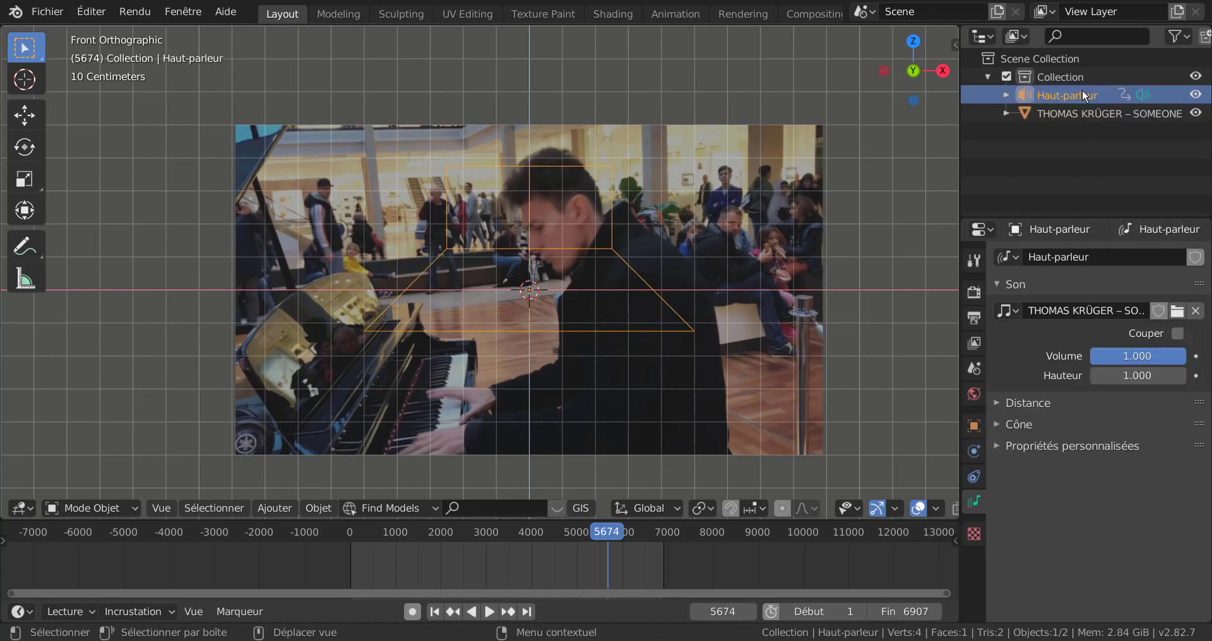
pyautogui.rightClick(1082, 89)
pyautogui.click(1080, 137)
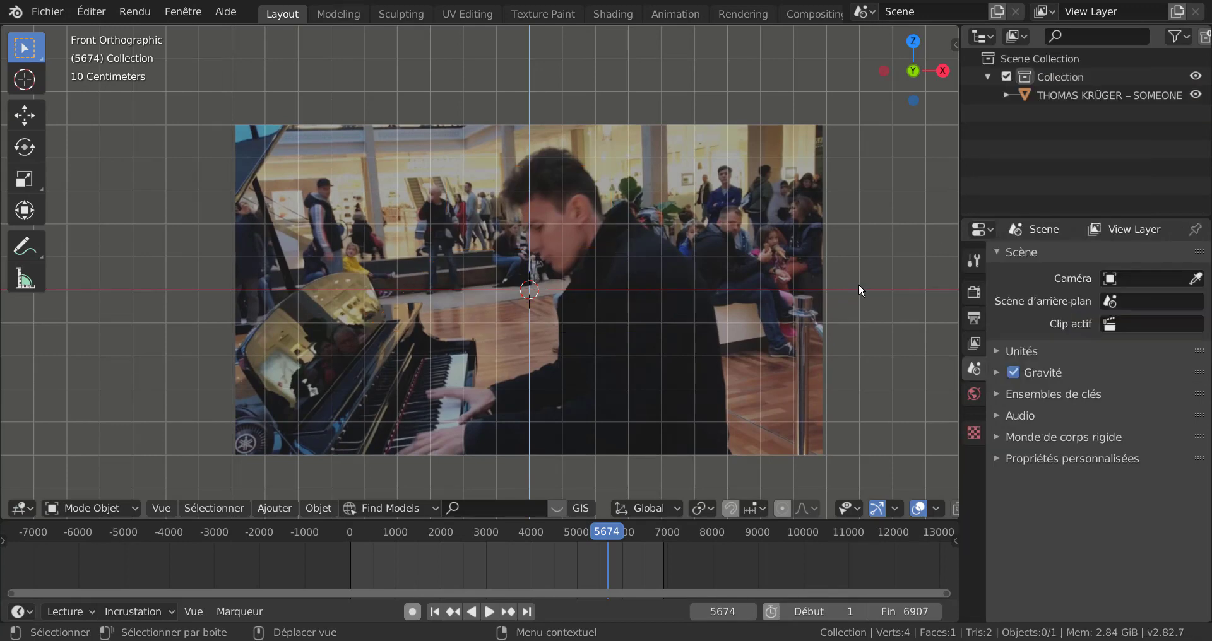
# Step: Return the playhead to frame 0 and add a Video Editing workspace
pyautogui.click(314, 559)
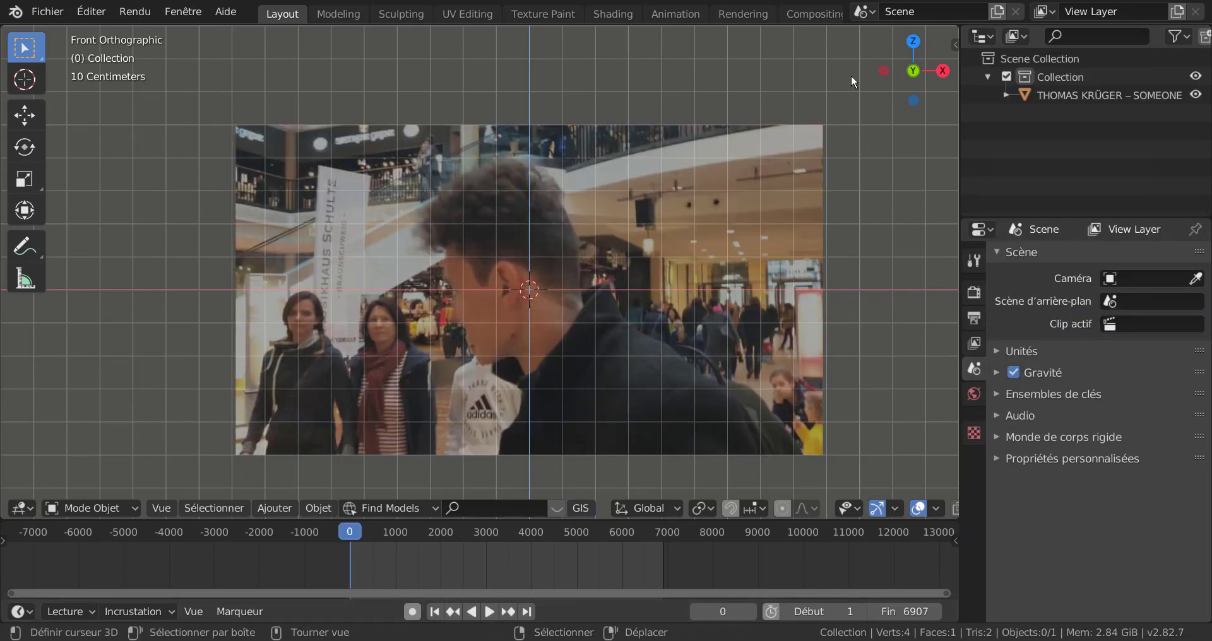
pyautogui.scroll(-3, 814, 12)
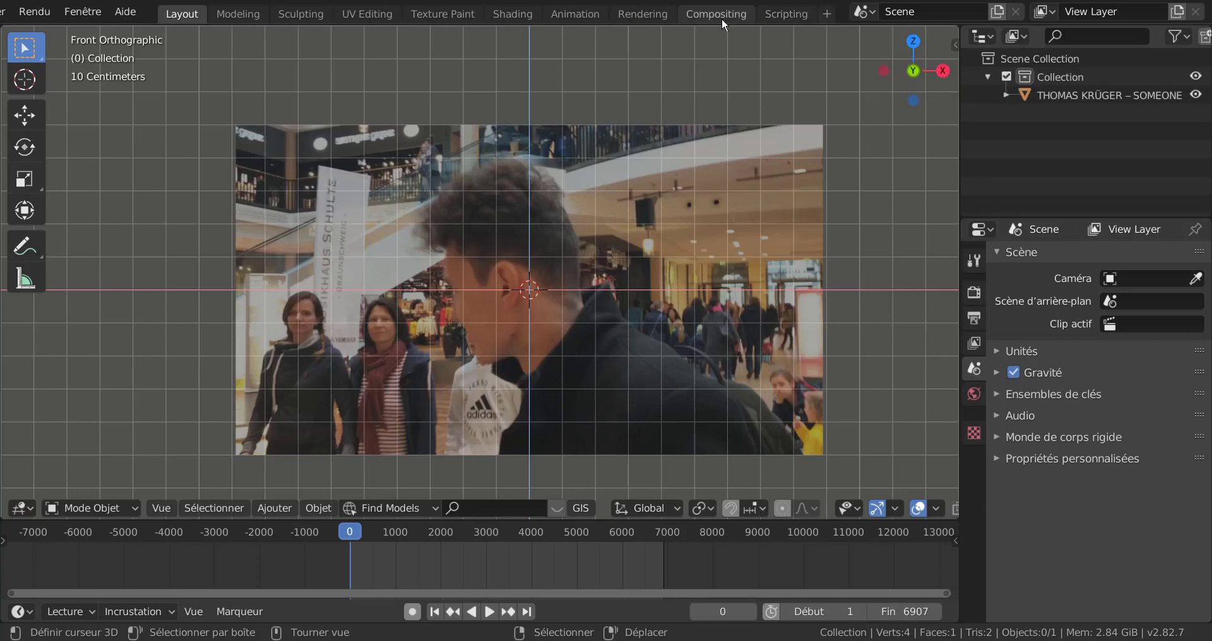
pyautogui.scroll(3, 721, 18)
pyautogui.scroll(-3, 721, 18)
pyautogui.click(827, 12)
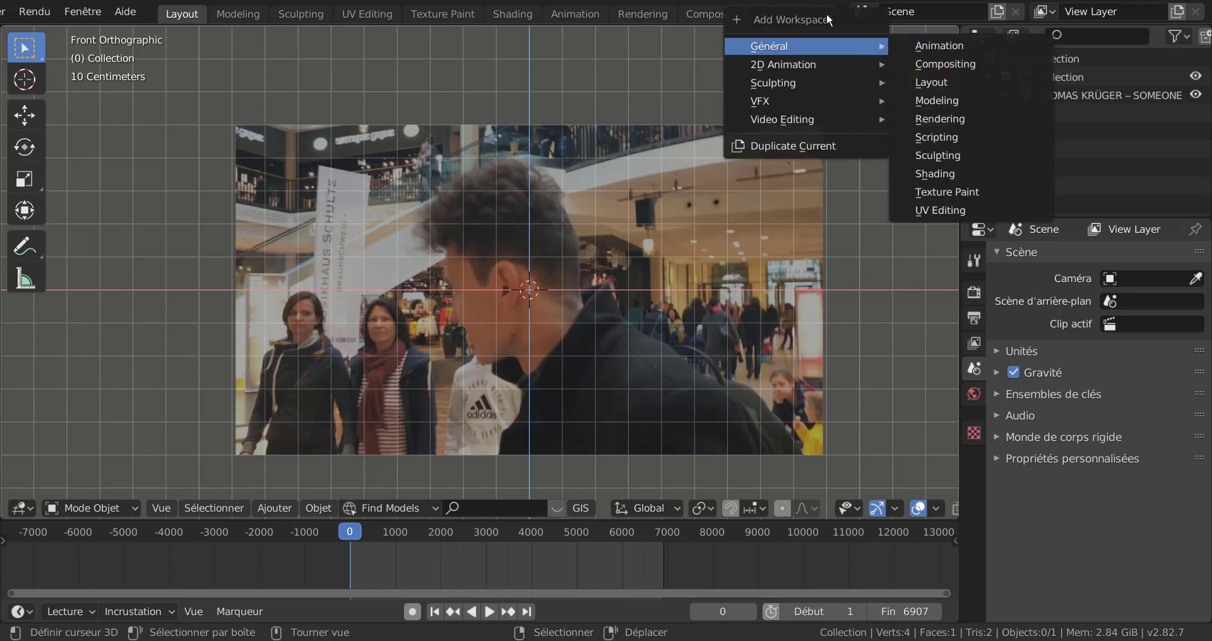
pyautogui.moveTo(817, 120)
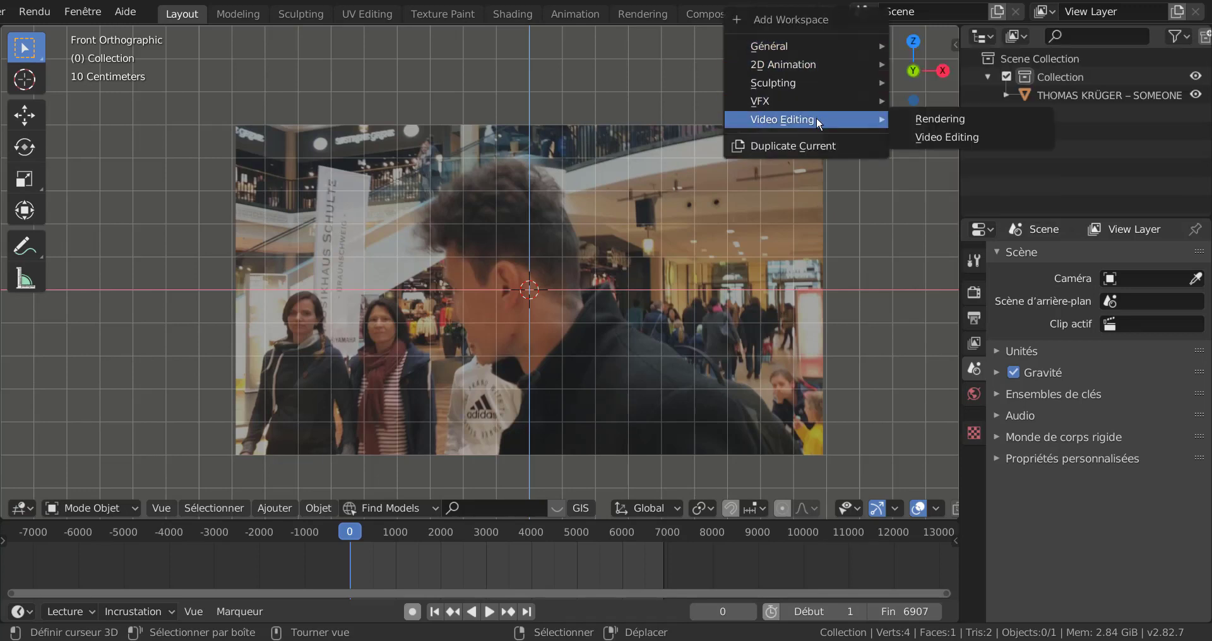
pyautogui.click(952, 137)
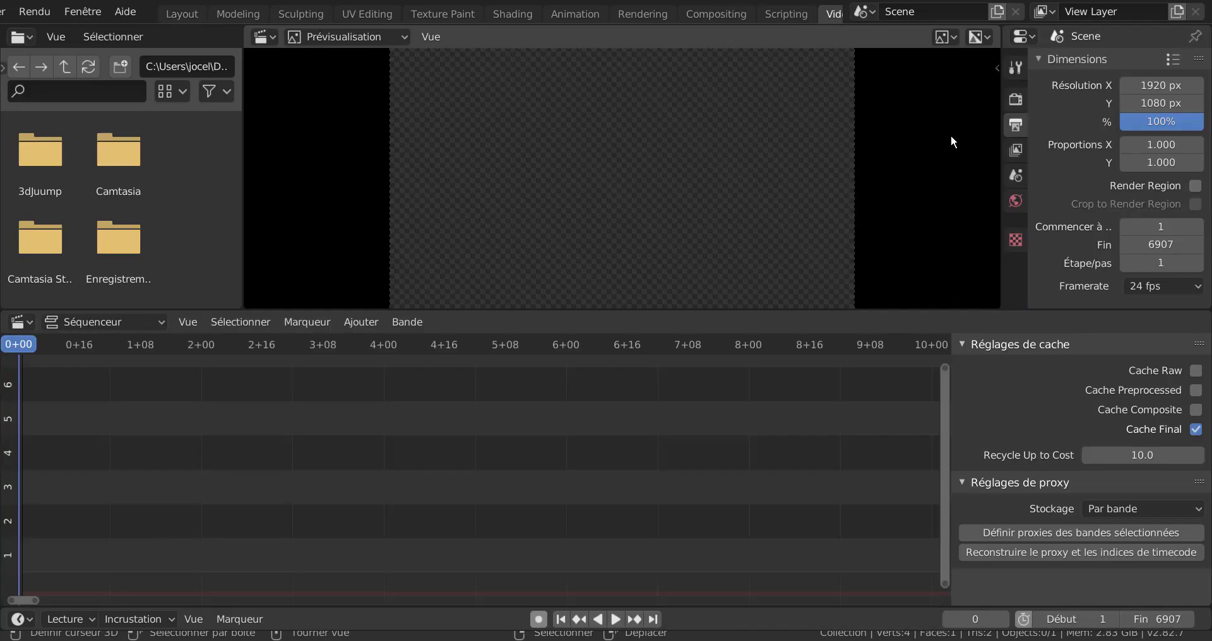
# Step: Add the SOMEONE YOU LOVED piano video from the Desktop as a movie strip with sound, starting at frame 0 on channel 2
pyautogui.click(349, 328)
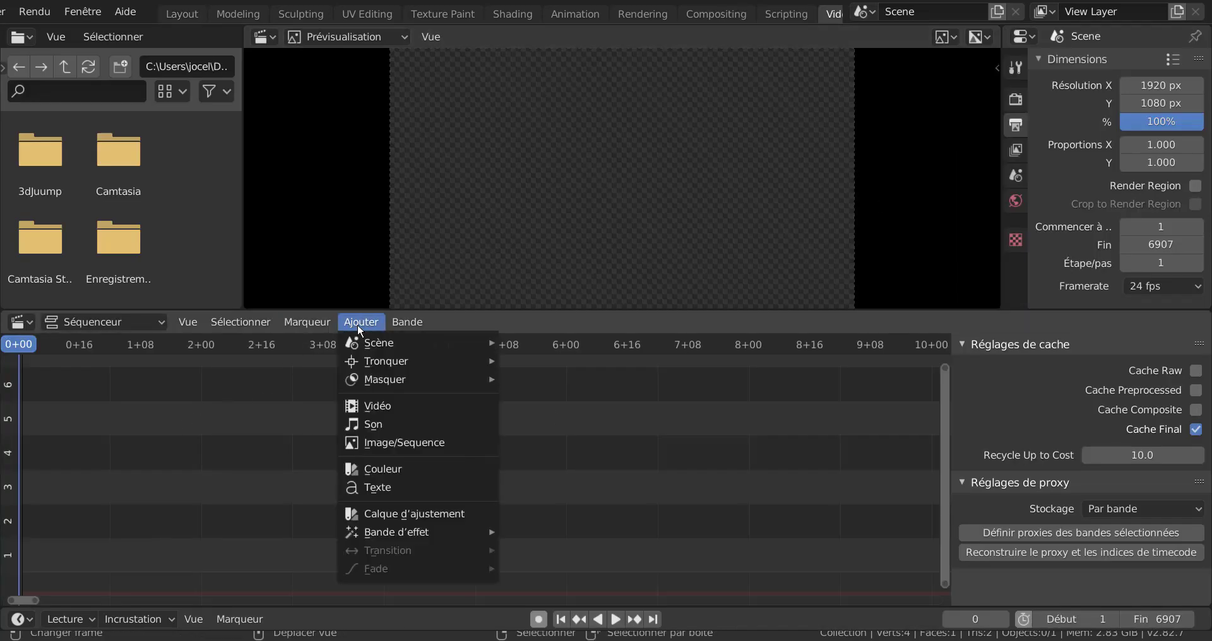
pyautogui.click(385, 411)
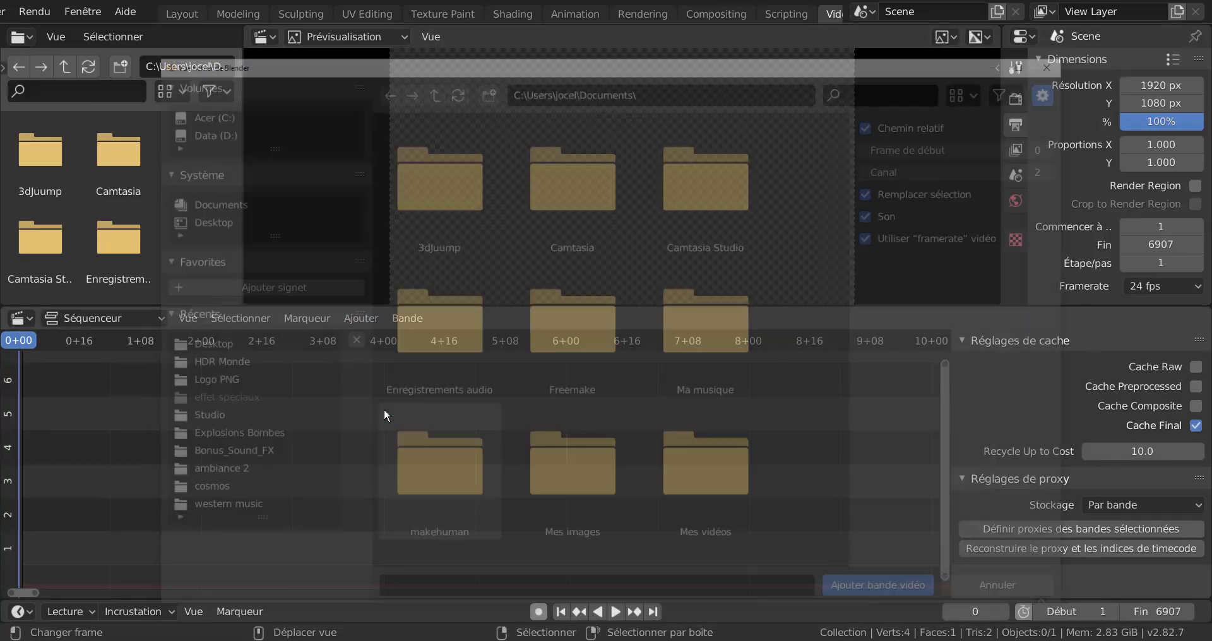
pyautogui.click(188, 346)
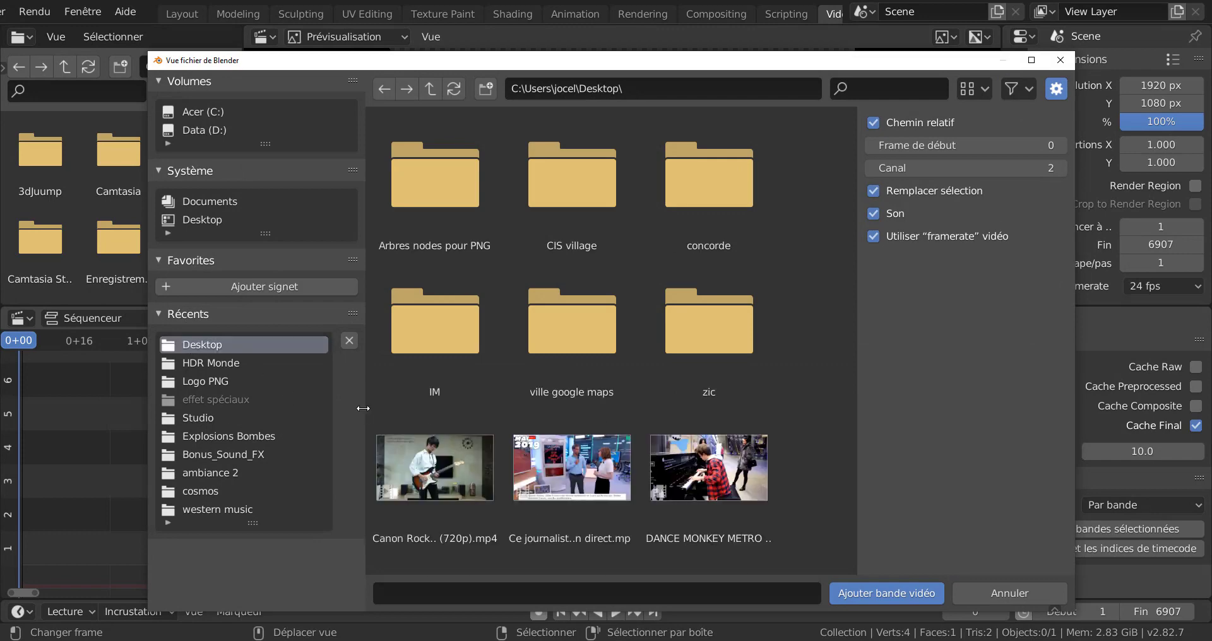
pyautogui.scroll(-4, 714, 543)
pyautogui.scroll(-3, 728, 513)
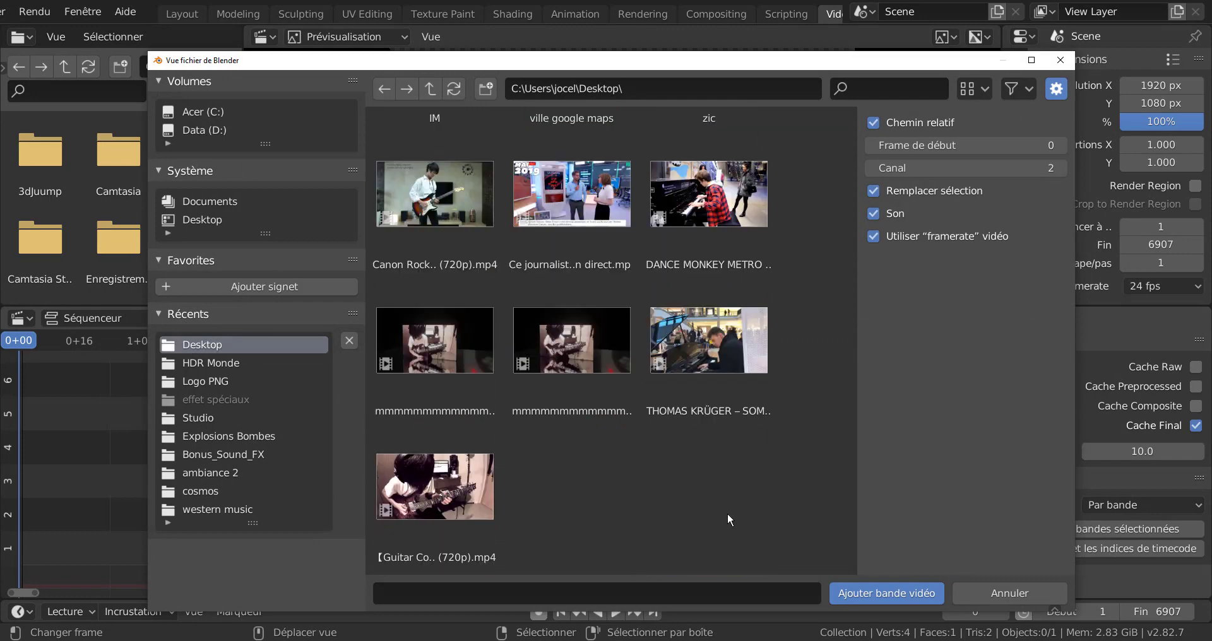
pyautogui.click(733, 350)
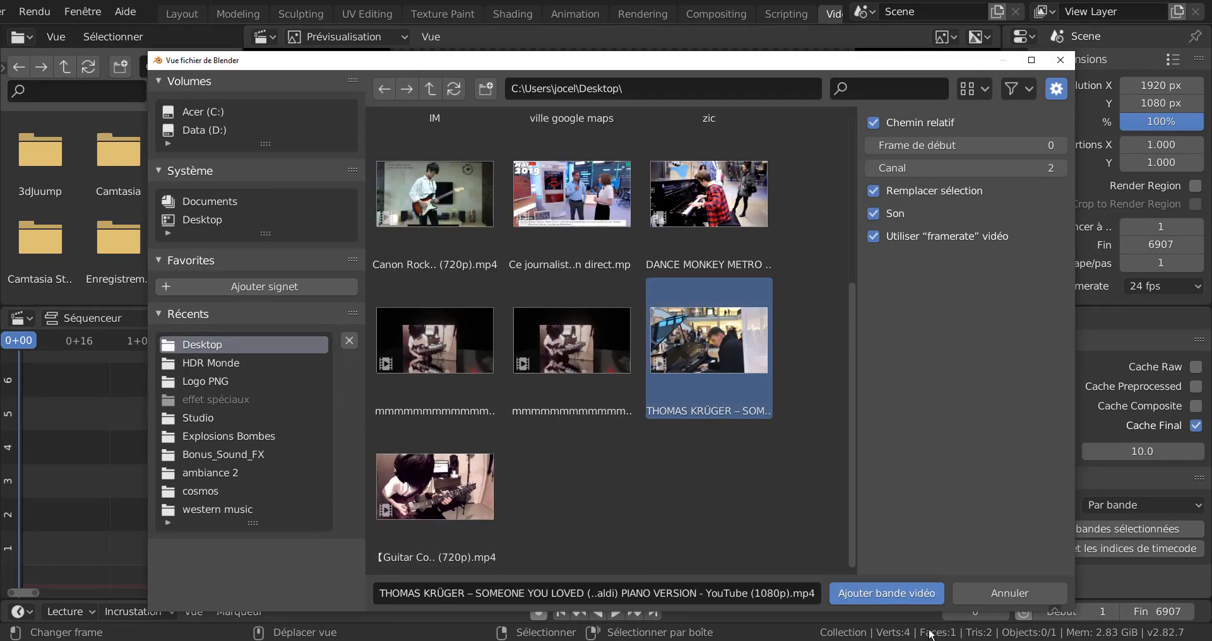
pyautogui.click(904, 594)
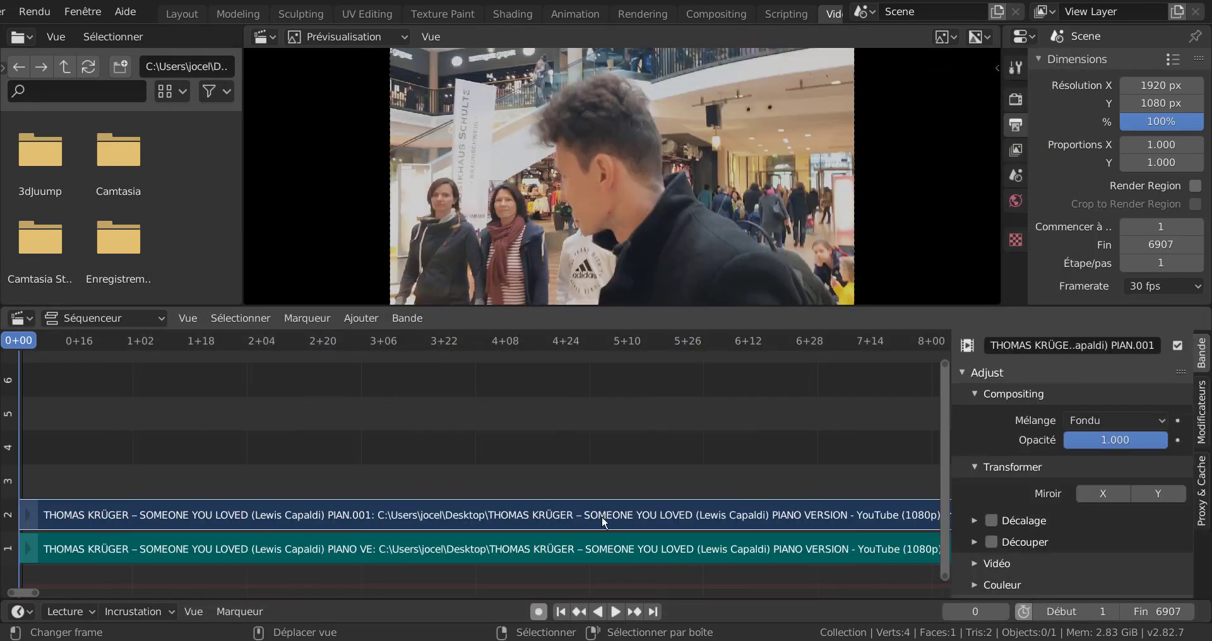
# Step: Delete the movie strip on channel 2 of the sequencer, keeping only the sound strip
pyautogui.scroll(-15, 660, 498)
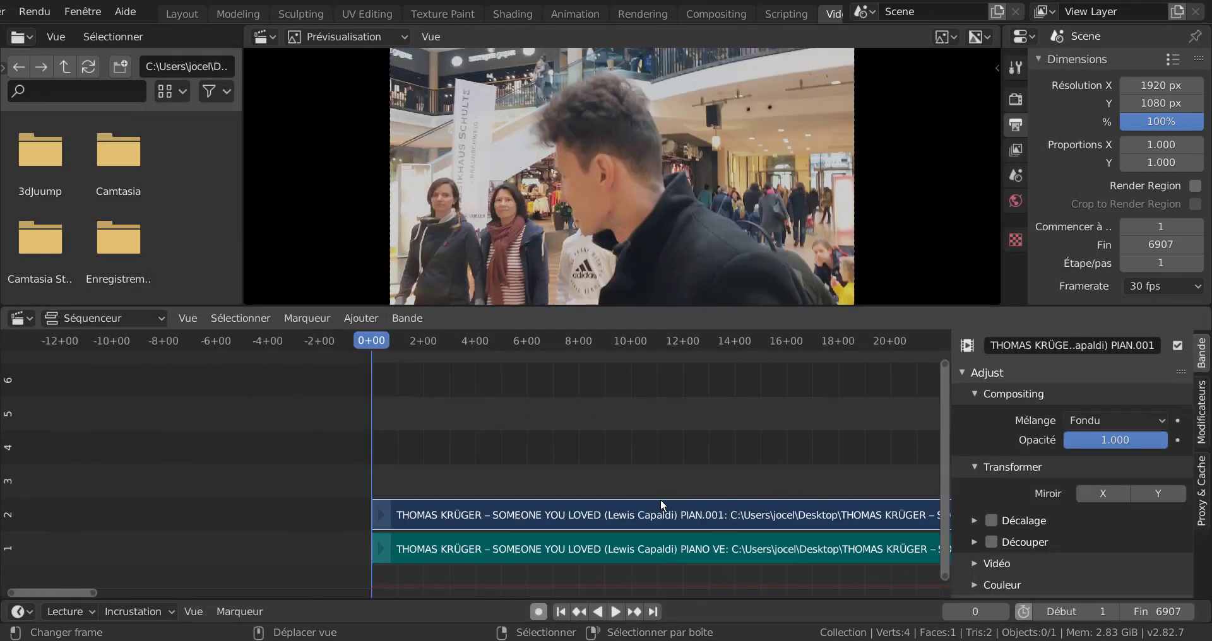
pyautogui.moveTo(728, 485); pyautogui.dragTo(347, 454, button='middle')
pyautogui.scroll(-4, 511, 496)
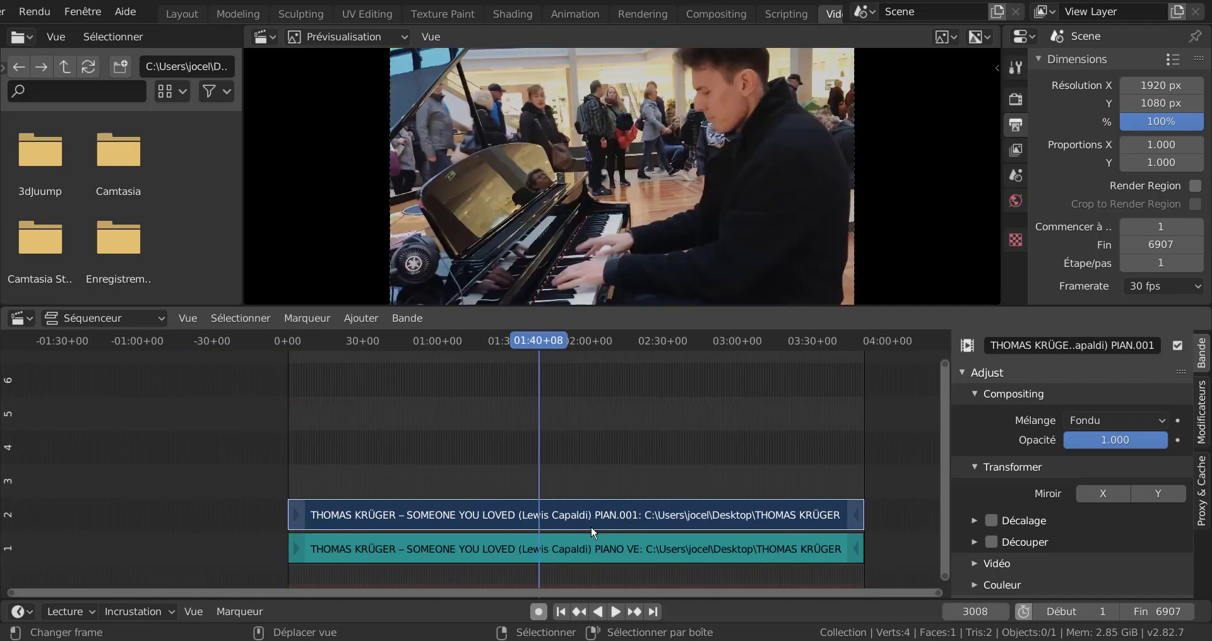
pyautogui.click(593, 520)
pyautogui.press('x')
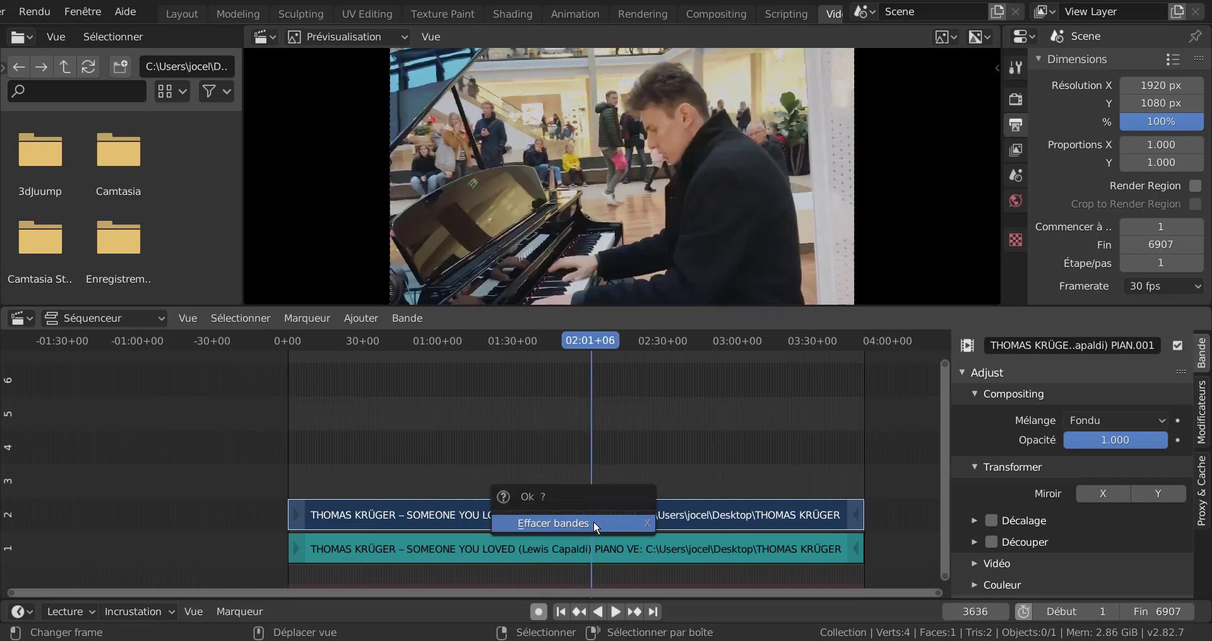
pyautogui.click(593, 521)
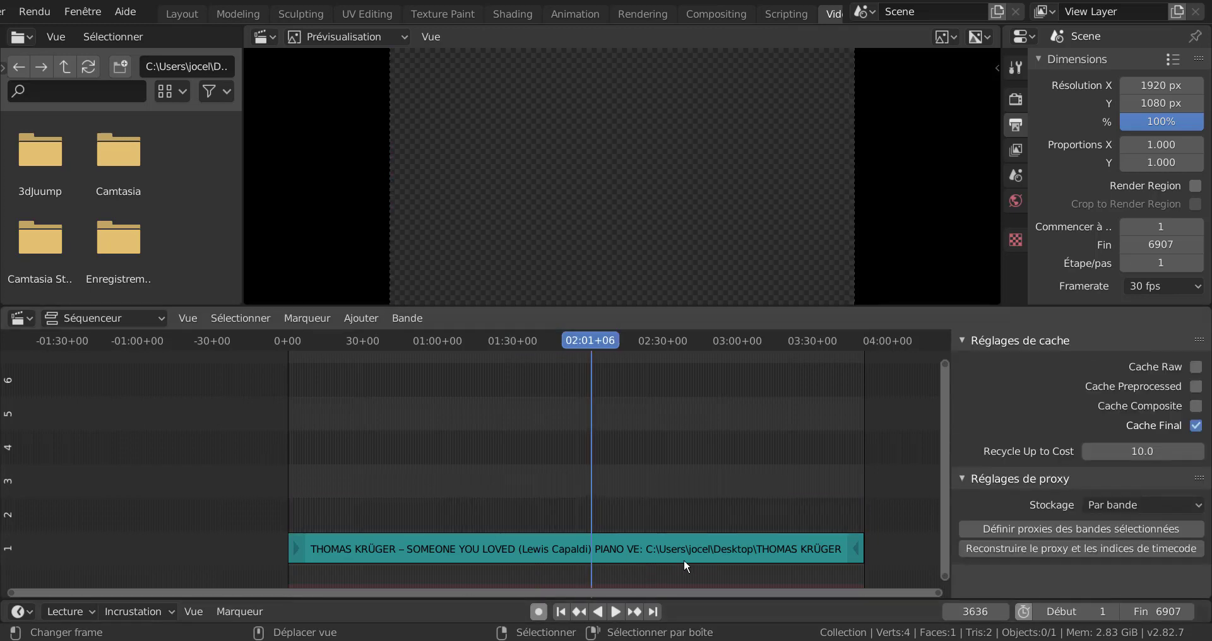
# Step: Play the animation in the Layout workspace to check the plane's video with its sound, skip ahead to about frame 2360, and stop it
pyautogui.click(183, 14)
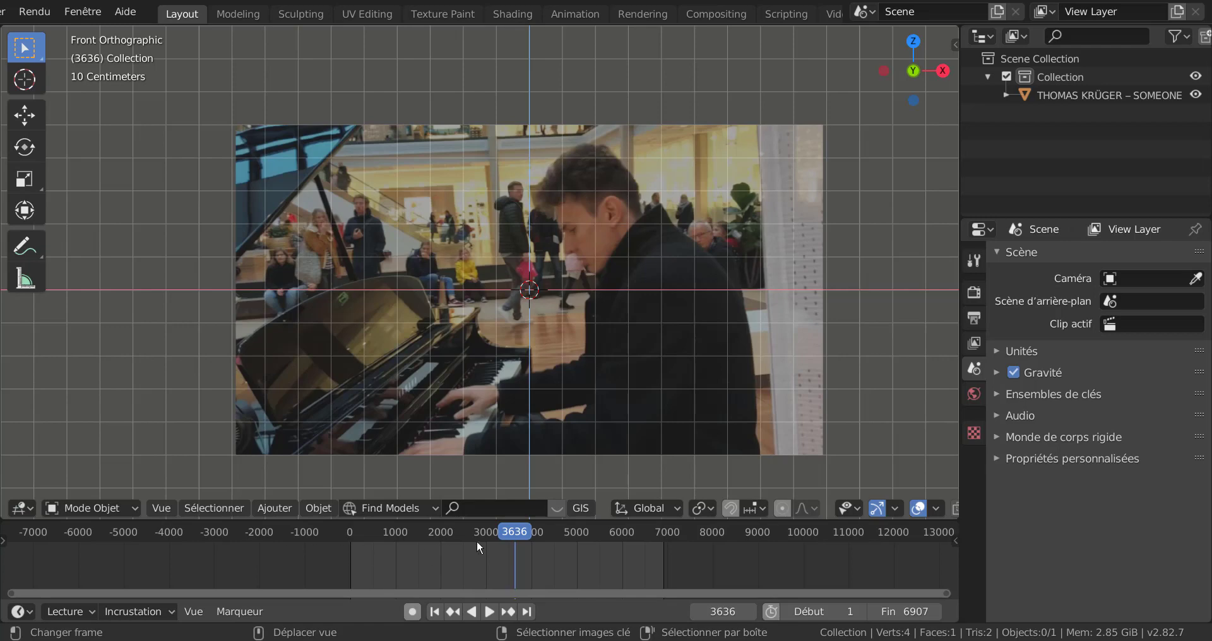
pyautogui.click(507, 536)
pyautogui.press('space')
pyautogui.hotkey('shift', 'Left')
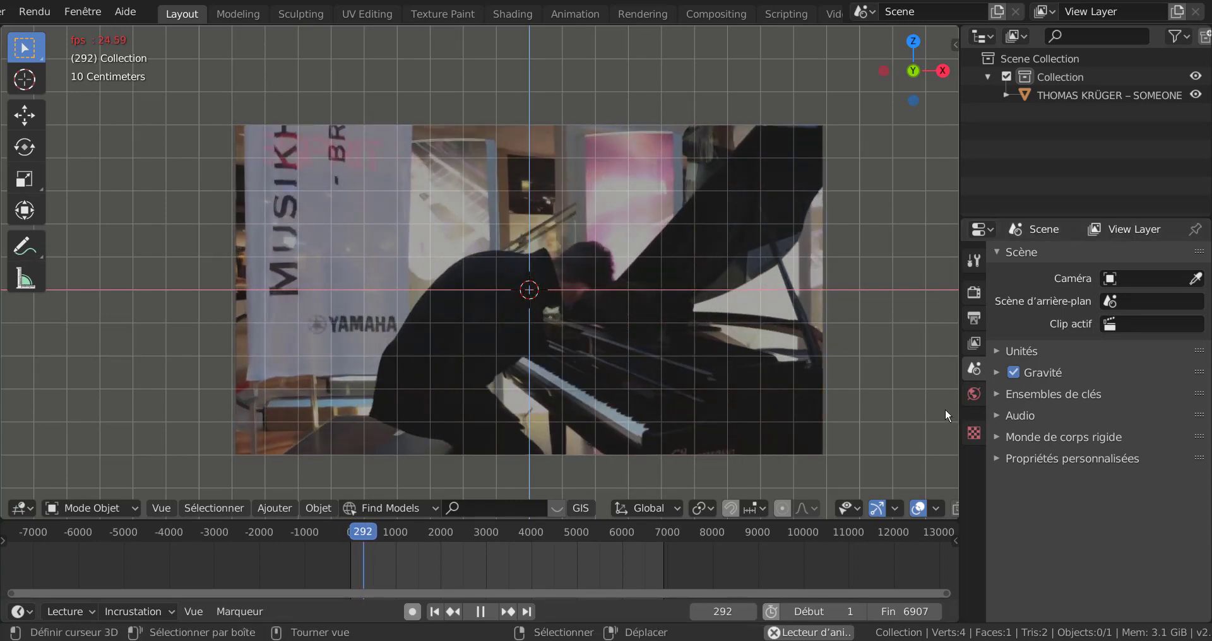
pyautogui.moveTo(959, 403); pyautogui.dragTo(1035, 404)
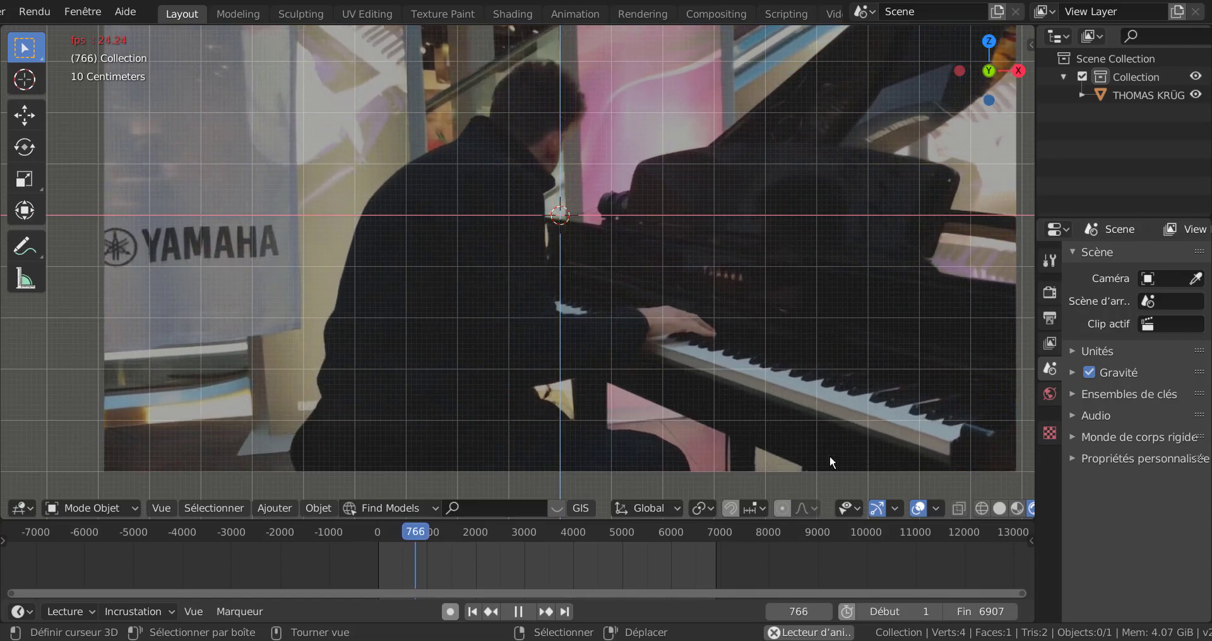
pyautogui.click(491, 532)
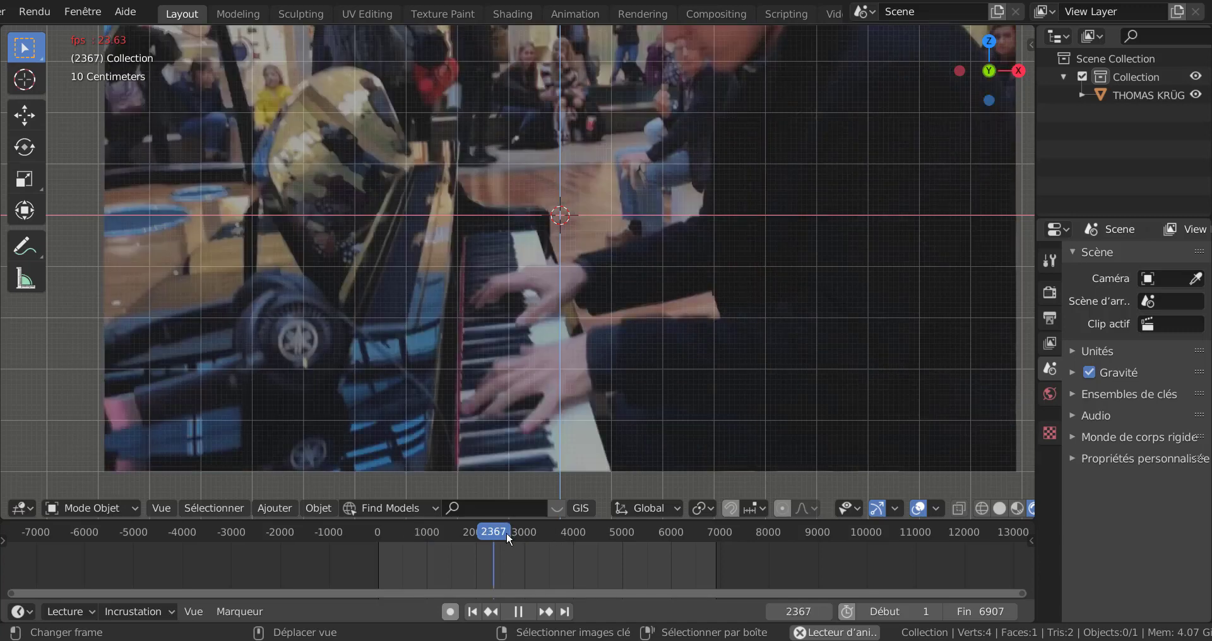
pyautogui.click(519, 612)
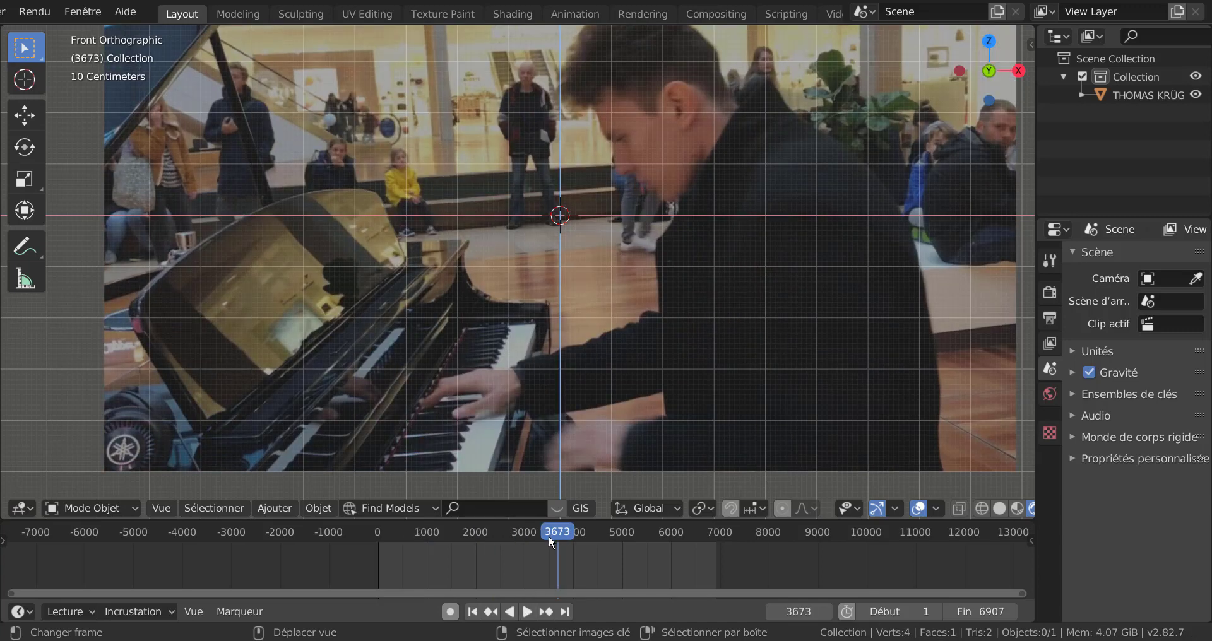
# Step: Play the plane's video with its sound, skip ahead to the final part of the timeline, and stop at frame 6622
pyautogui.click(528, 612)
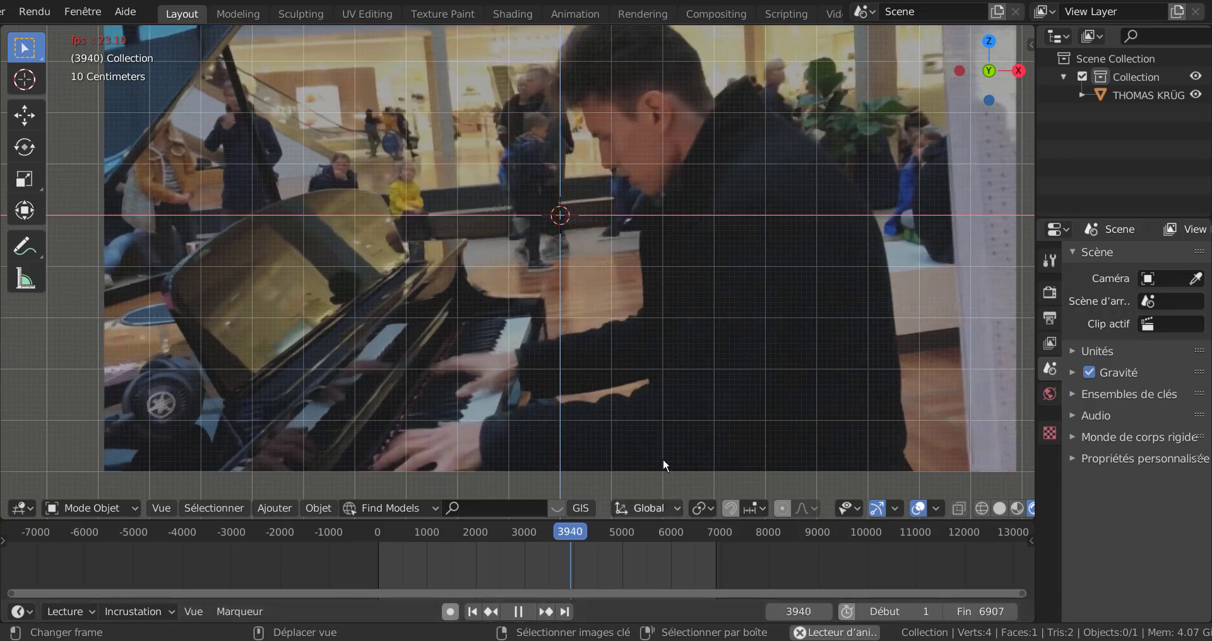
pyautogui.scroll(-2, 691, 419)
pyautogui.scroll(4, 692, 420)
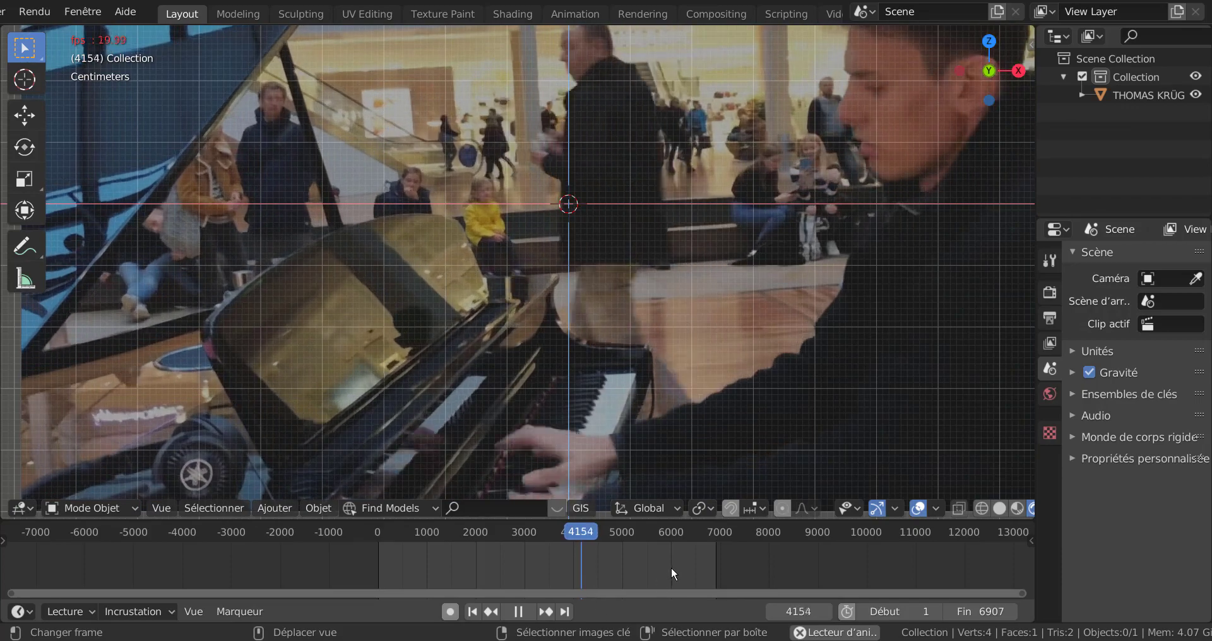
pyautogui.click(679, 529)
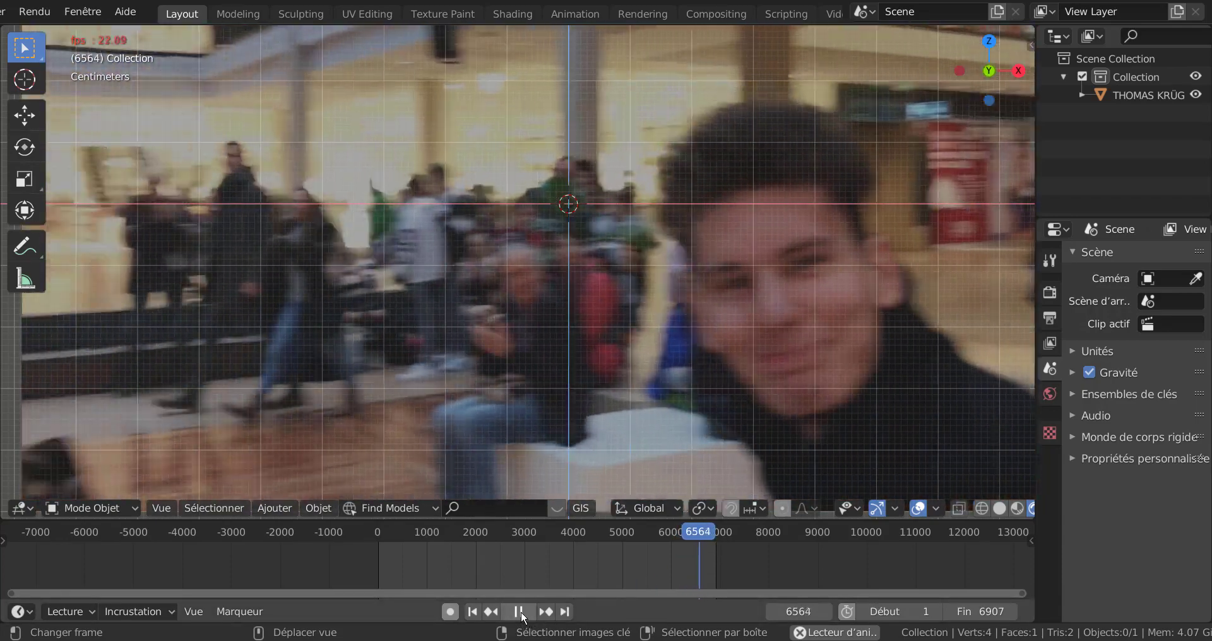
pyautogui.click(519, 612)
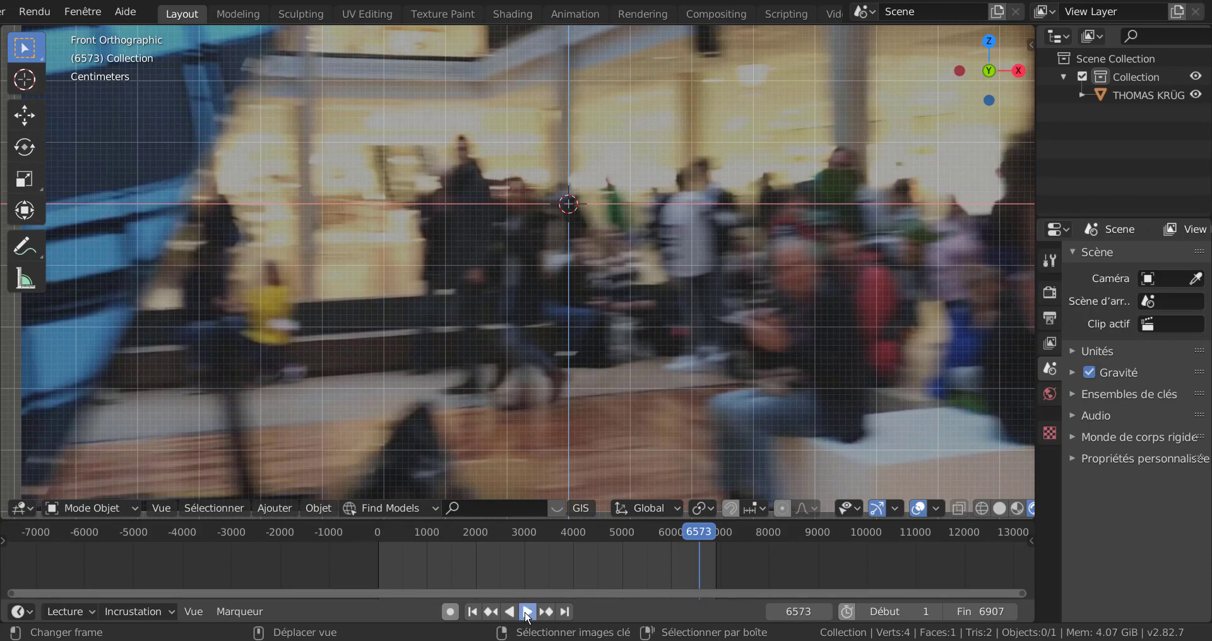
pyautogui.click(526, 612)
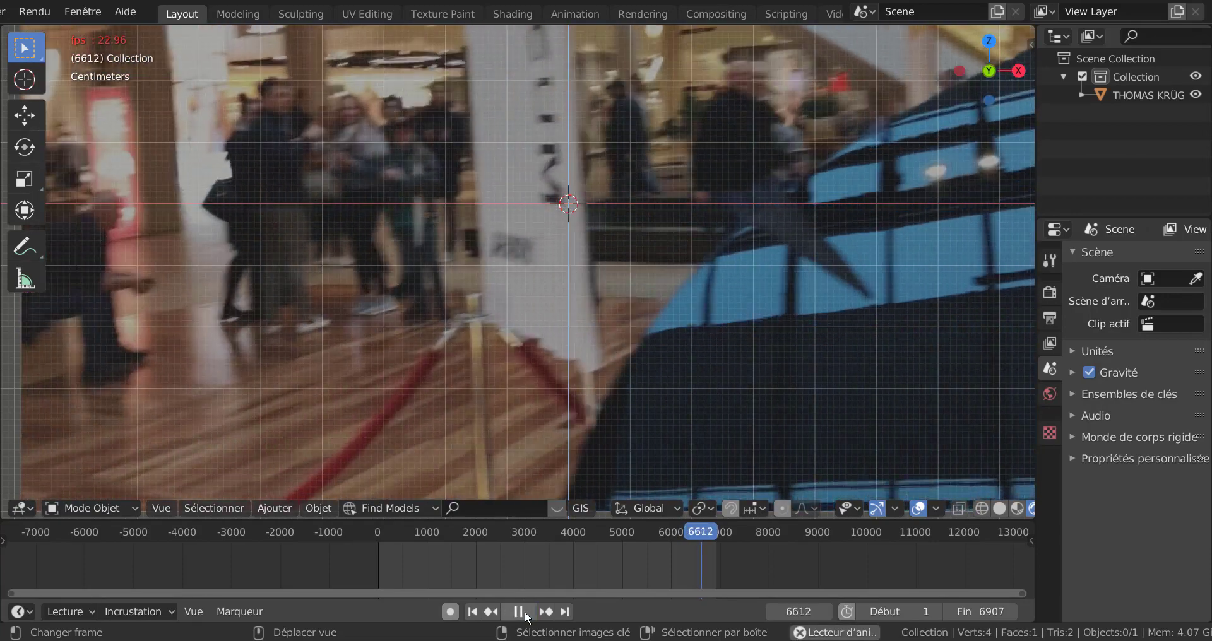
pyautogui.click(518, 611)
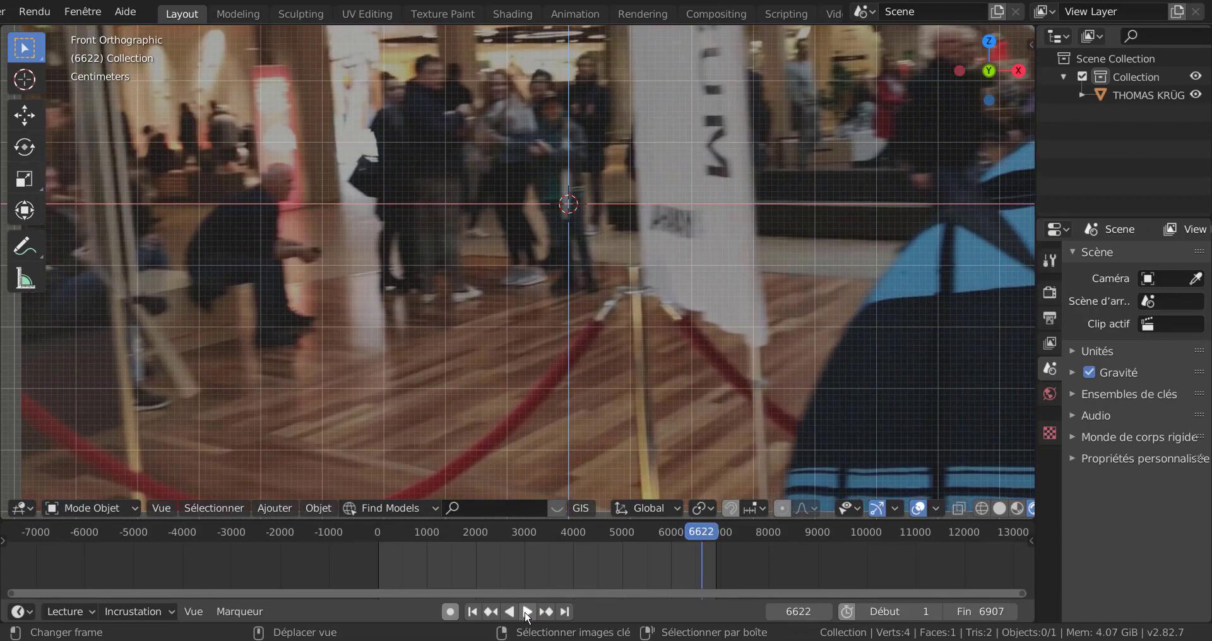
pyautogui.scroll(-6, 832, 388)
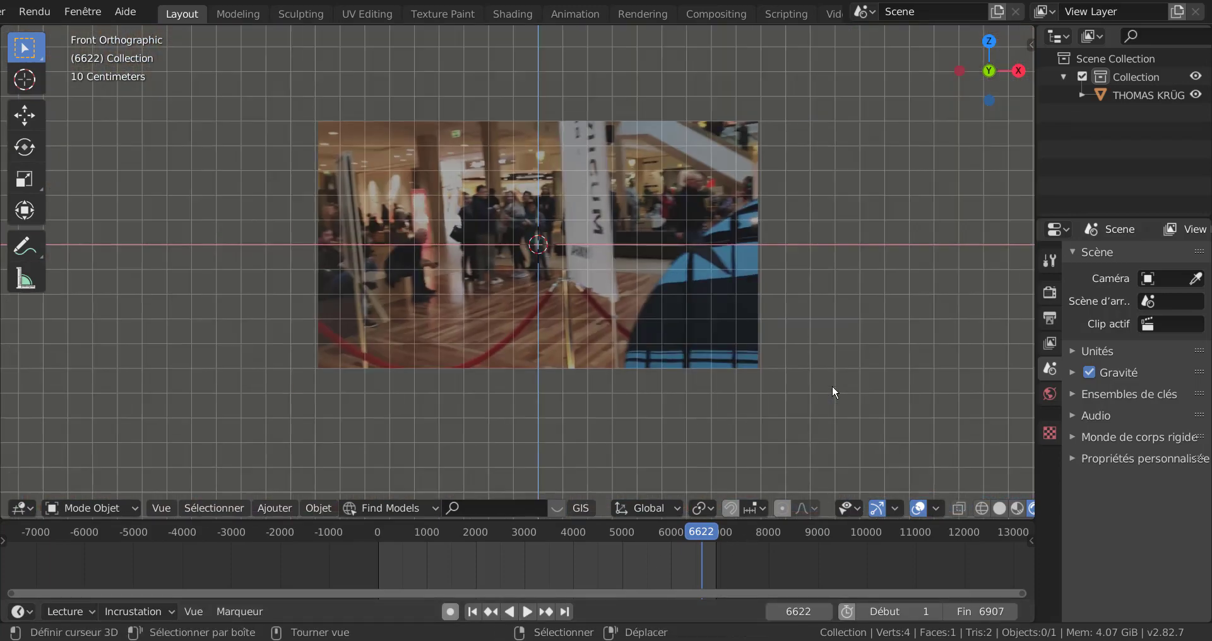
pyautogui.scroll(2, 837, 401)
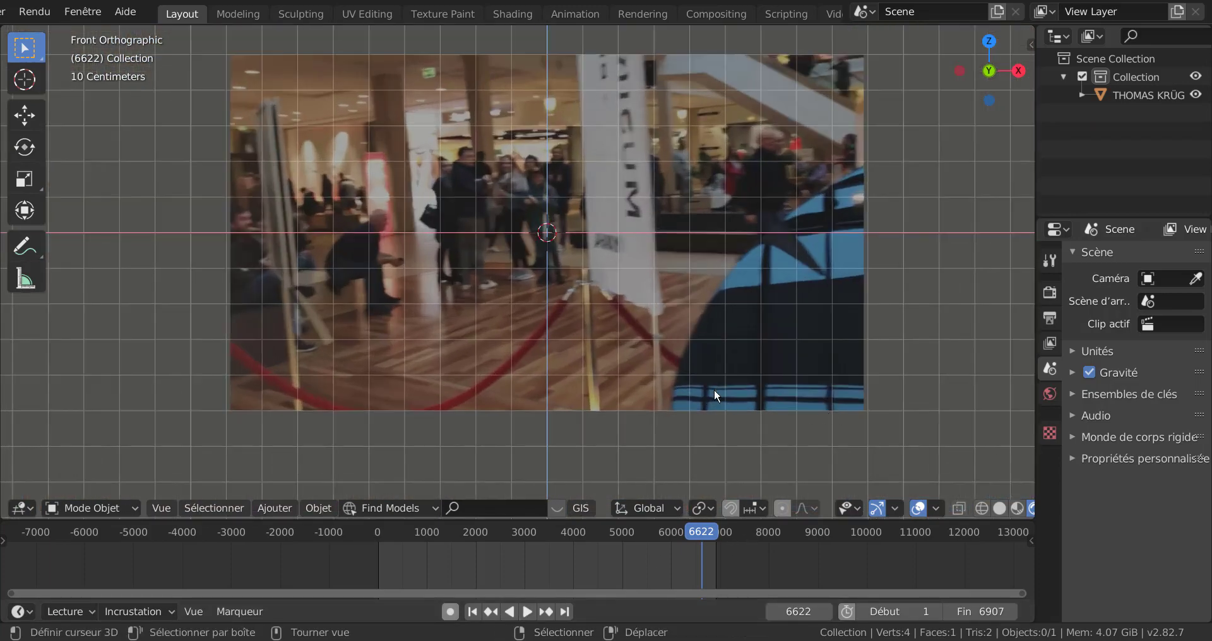
# Step: Return the playhead to frame 0 and select the video plane in a perspective view
pyautogui.click(366, 540)
pyautogui.scroll(1, 718, 323)
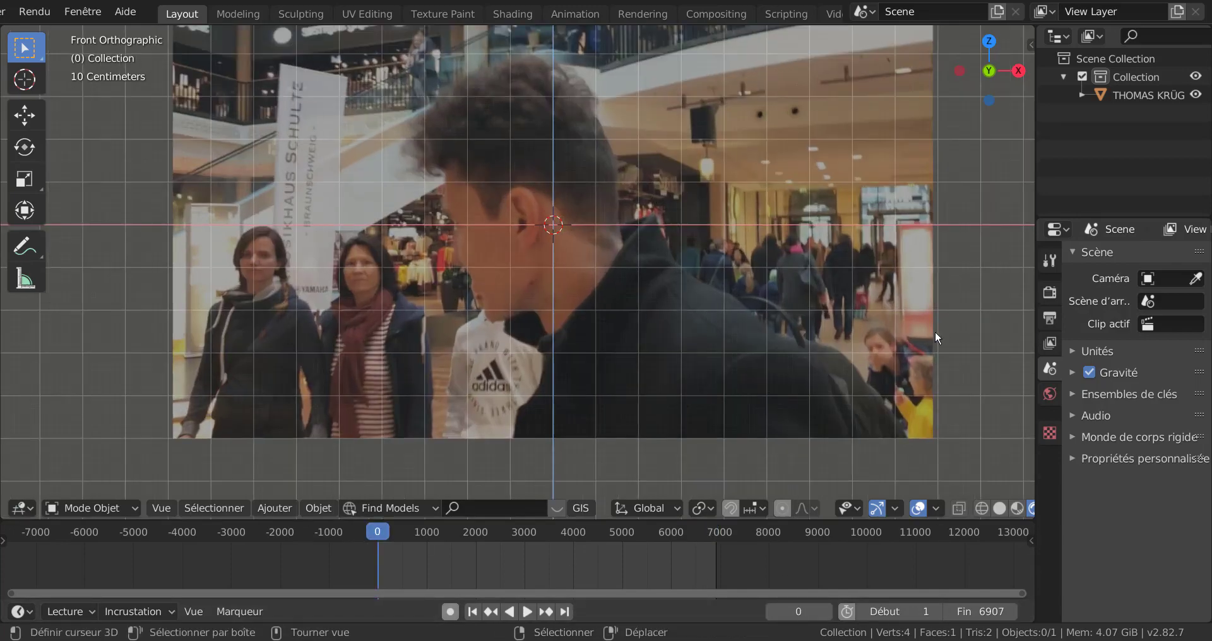
pyautogui.scroll(-3, 934, 333)
pyautogui.moveTo(853, 378); pyautogui.dragTo(772, 384, button='middle')
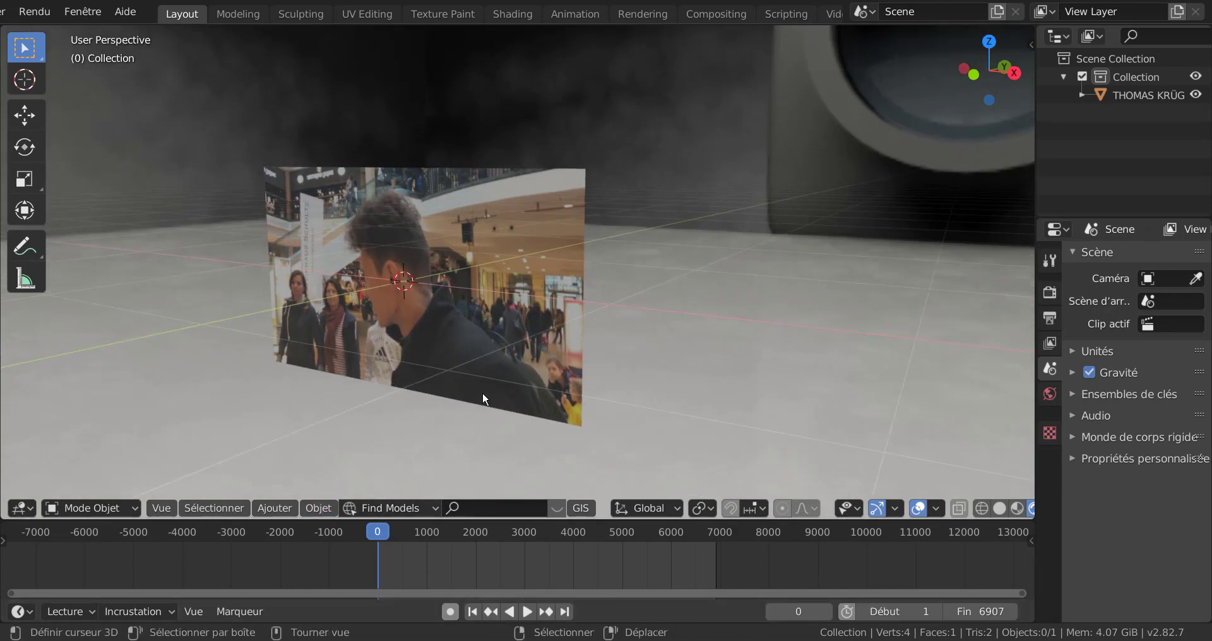
pyautogui.click(272, 509)
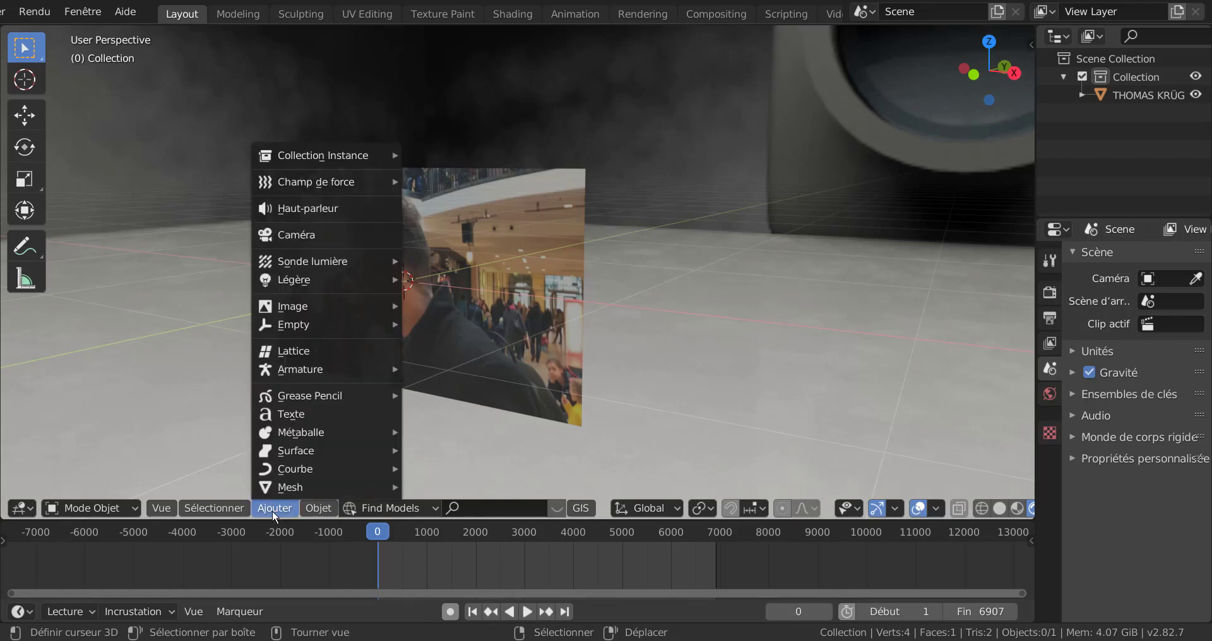
pyautogui.click(491, 318)
pyautogui.keyDown('shift'); pyautogui.moveTo(760, 432); pyautogui.dragTo(816, 418, button='middle'); pyautogui.keyUp('shift')
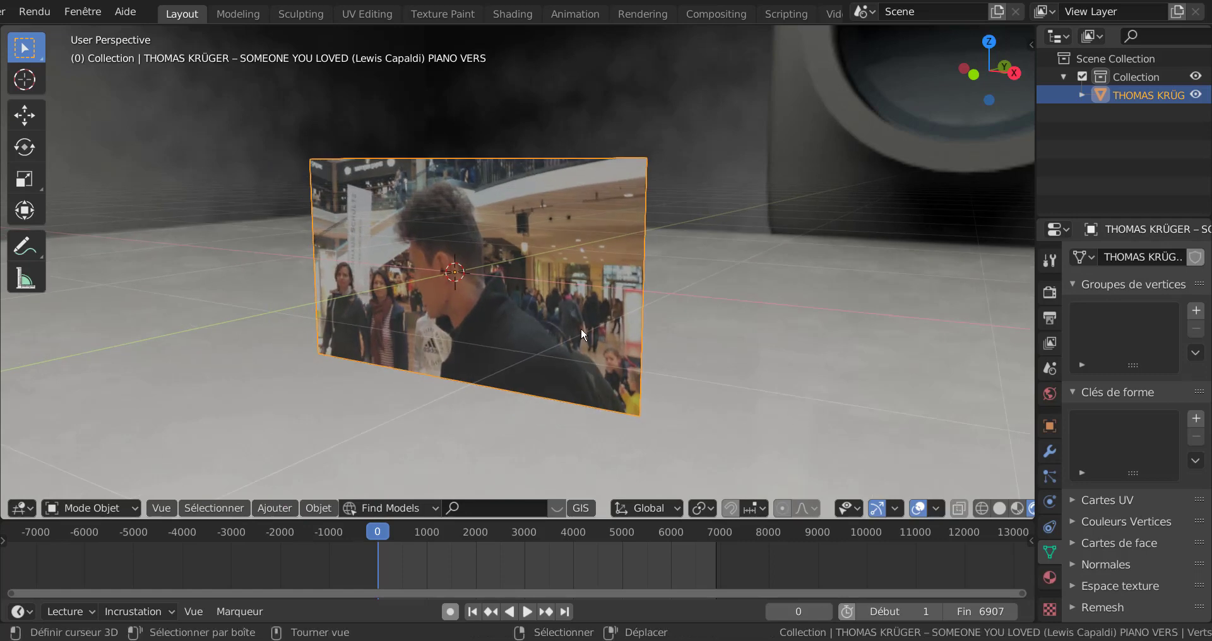
# Step: Inset the video plane's face by about 0.03 in Edit Mode to create a thin border around the picture
pyautogui.press('Tab')
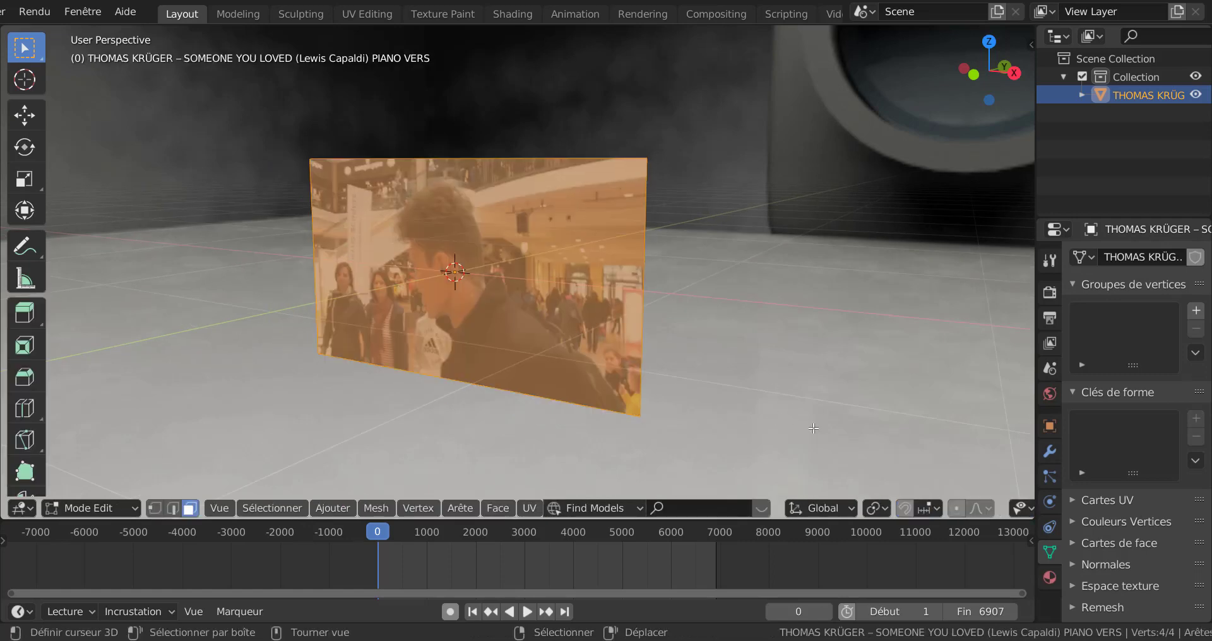
pyautogui.press('i')
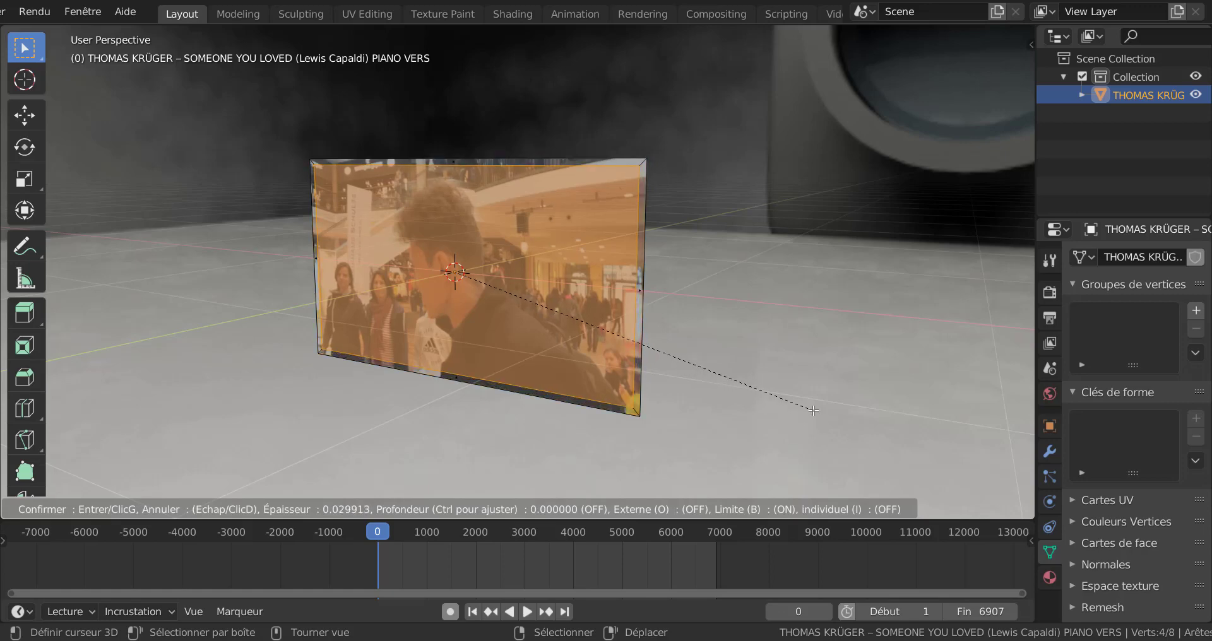
pyautogui.click(813, 411)
pyautogui.moveTo(757, 407); pyautogui.dragTo(677, 212, button='middle')
pyautogui.scroll(3, 678, 212)
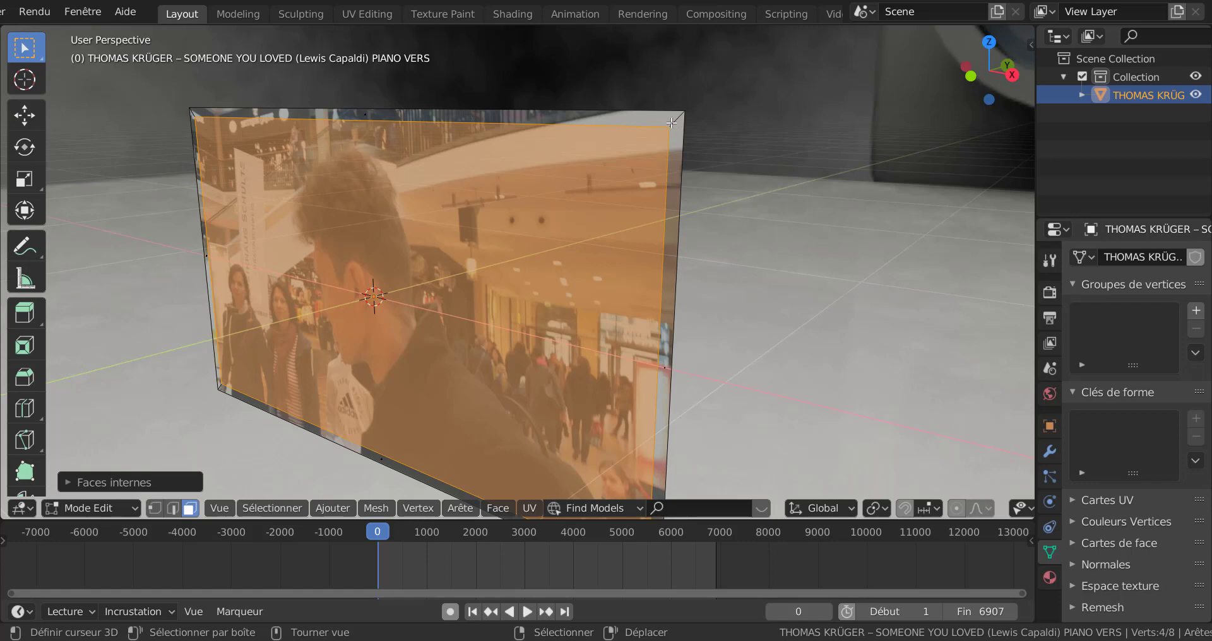
# Step: Invert the selection to the border faces, extrude them about 0.037 m along their normal, and grow the selection to the whole frame
pyautogui.press('a')
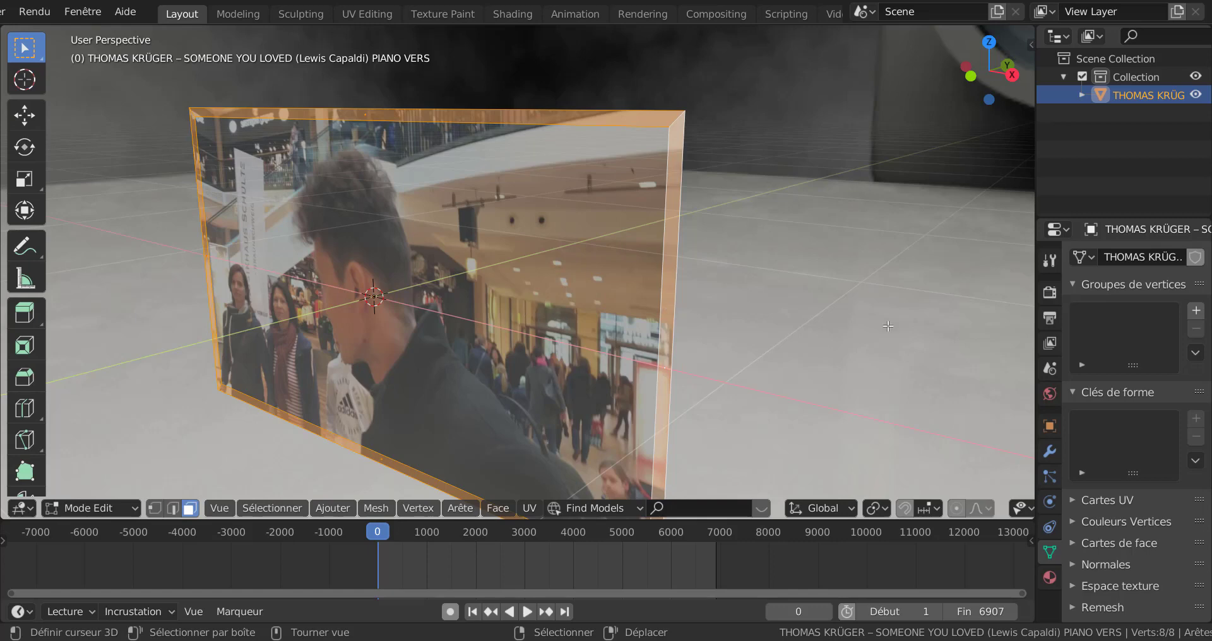
pyautogui.scroll(-2, 885, 348)
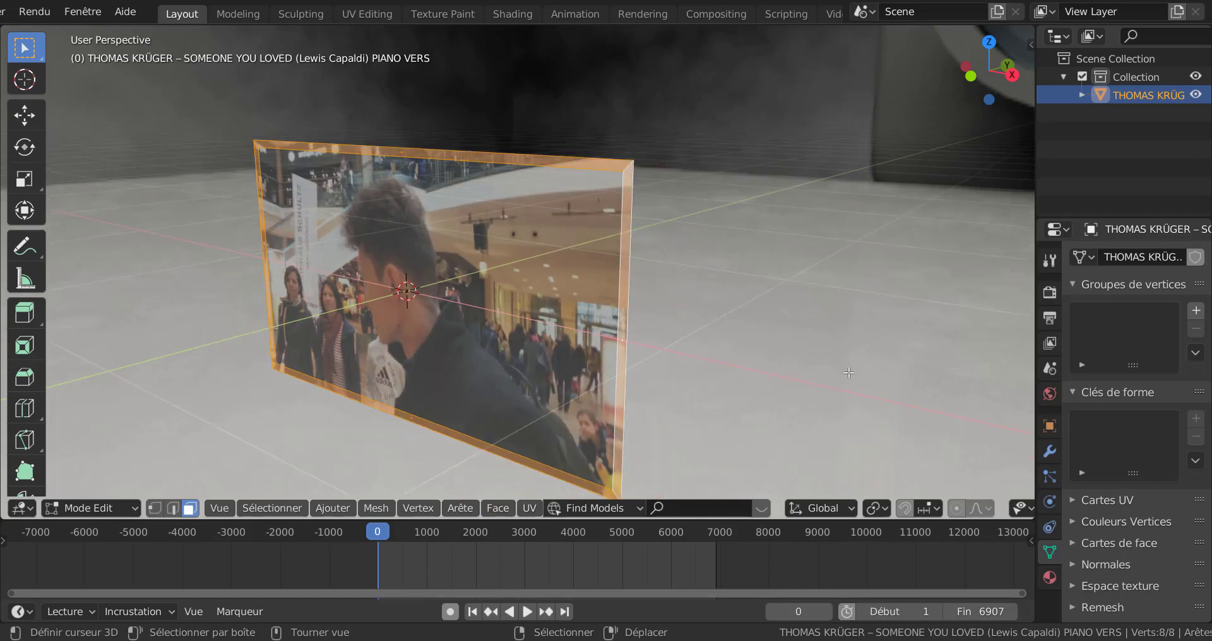
pyautogui.press('e')
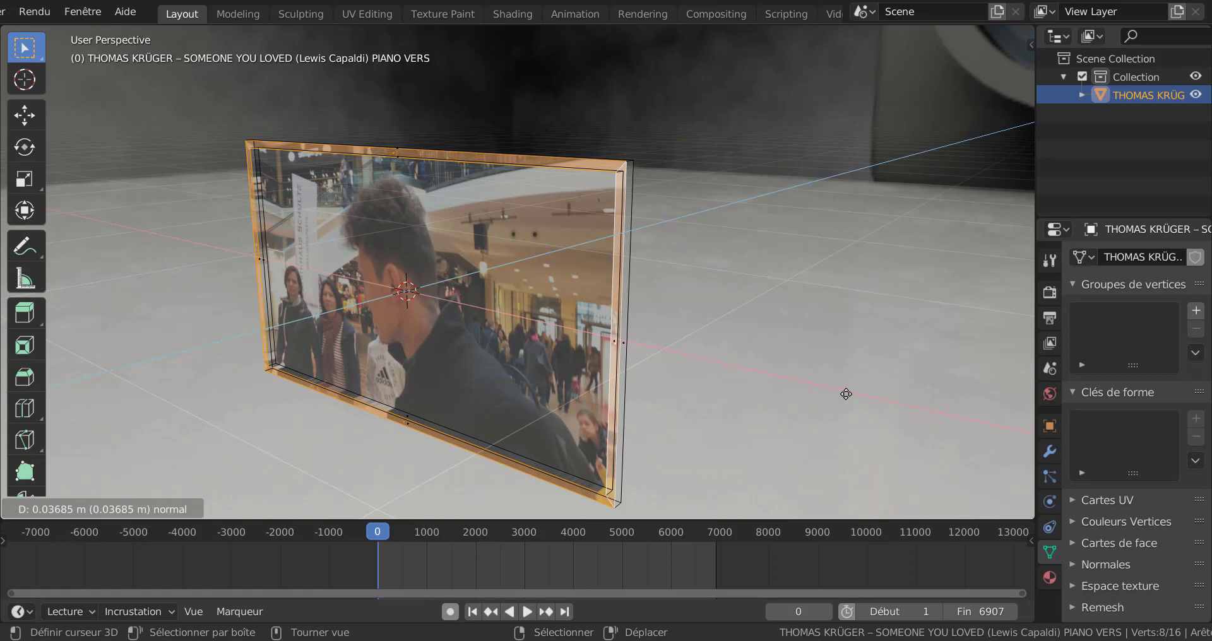
pyautogui.click(846, 394)
pyautogui.scroll(3, 164, 330)
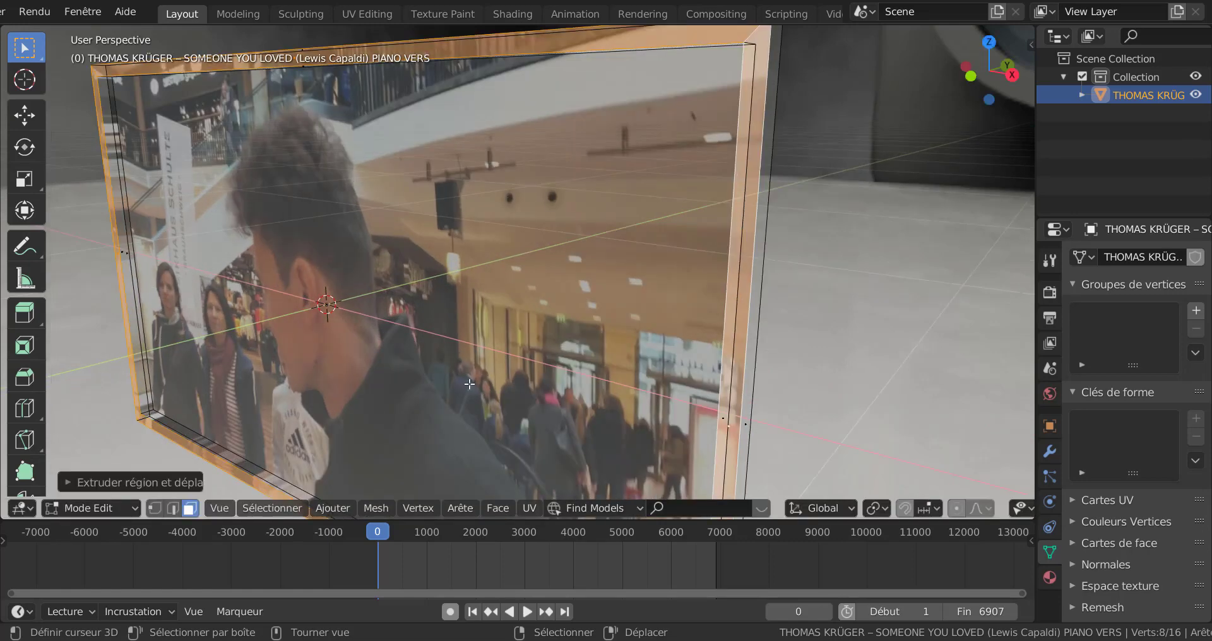
pyautogui.press('ctrl+KP_Add')
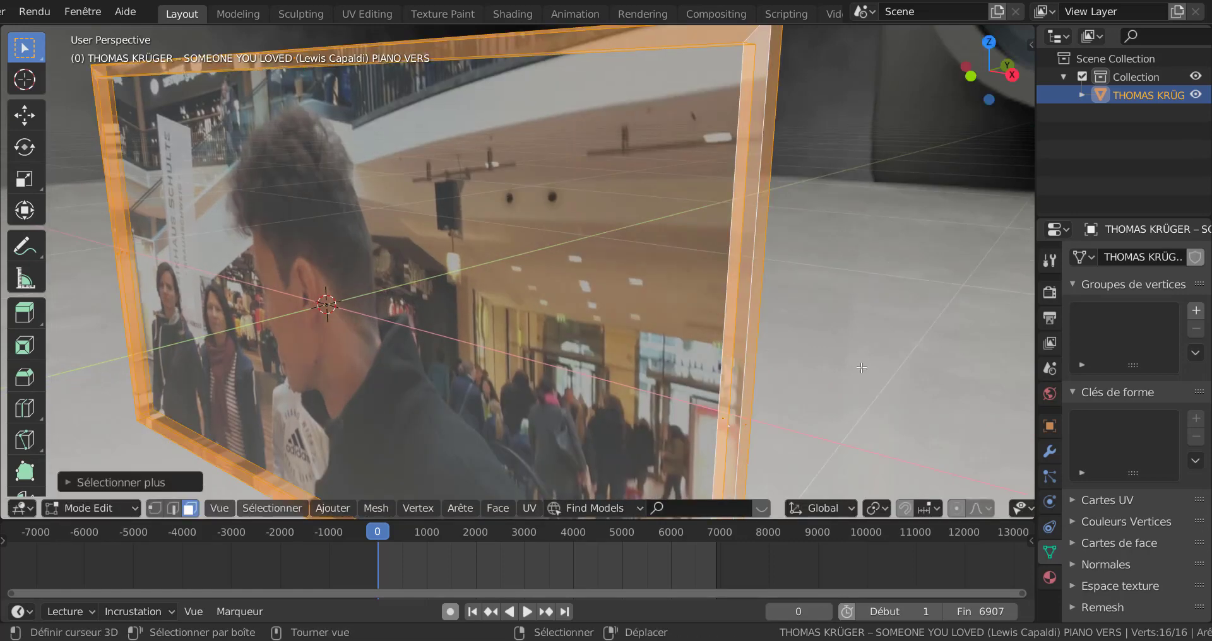
pyautogui.scroll(-5, 862, 367)
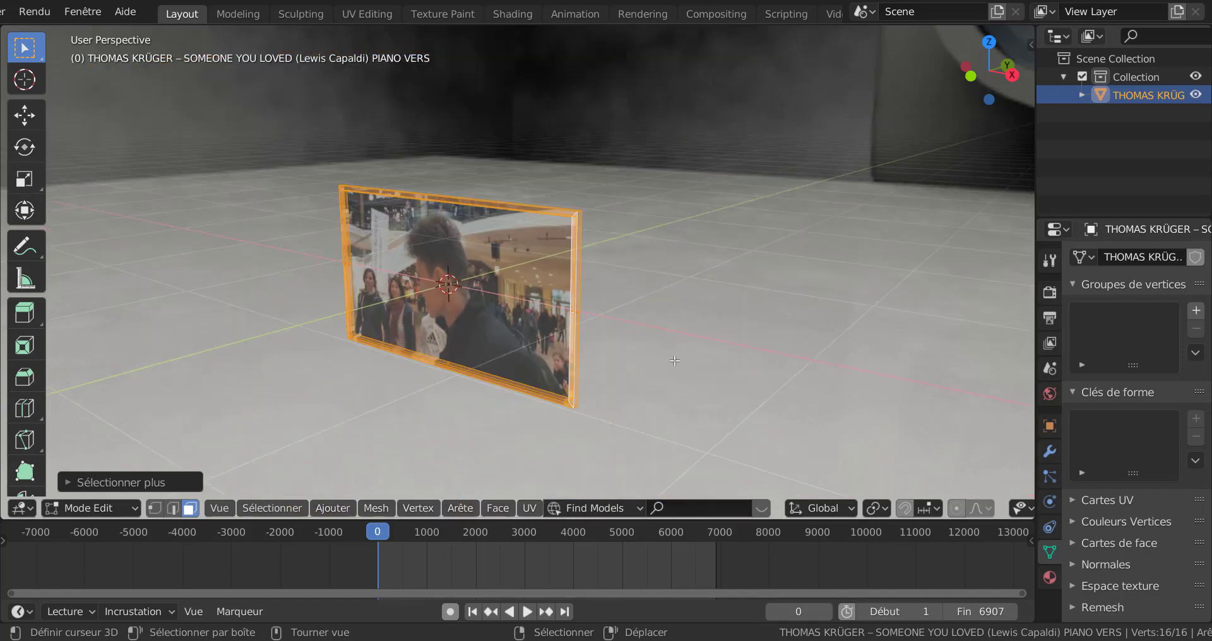
pyautogui.moveTo(661, 379); pyautogui.dragTo(732, 377, button='middle')
# Step: Add a second material slot to the video plane and create a new material in it
pyautogui.click(1049, 577)
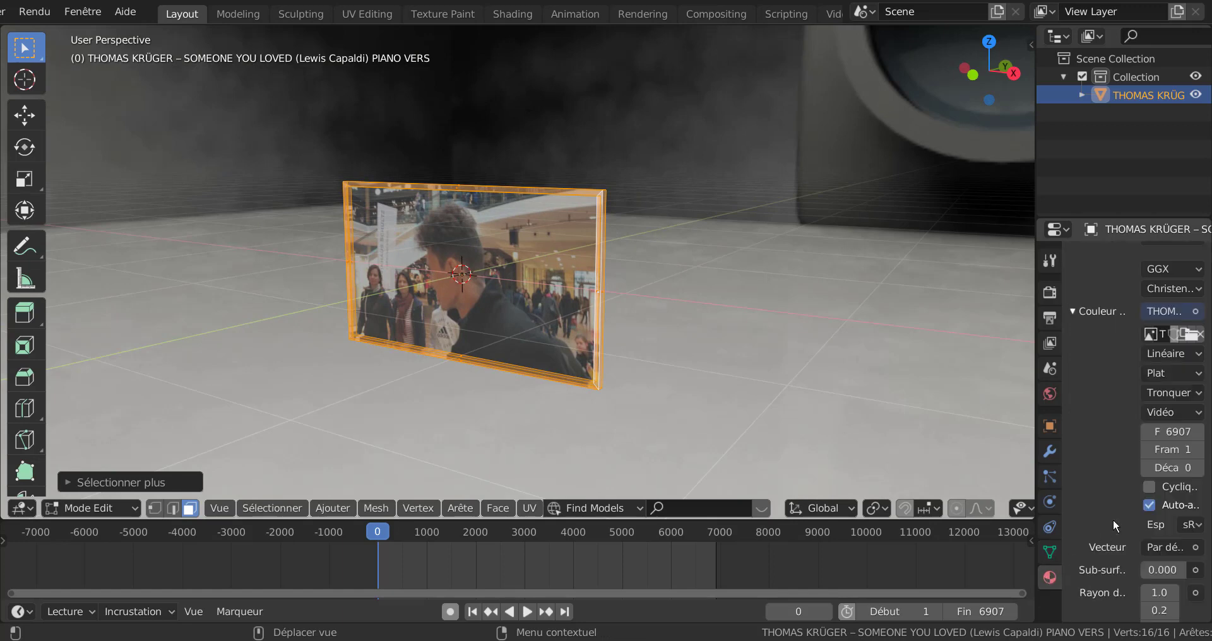
pyautogui.moveTo(1034, 349); pyautogui.dragTo(872, 350)
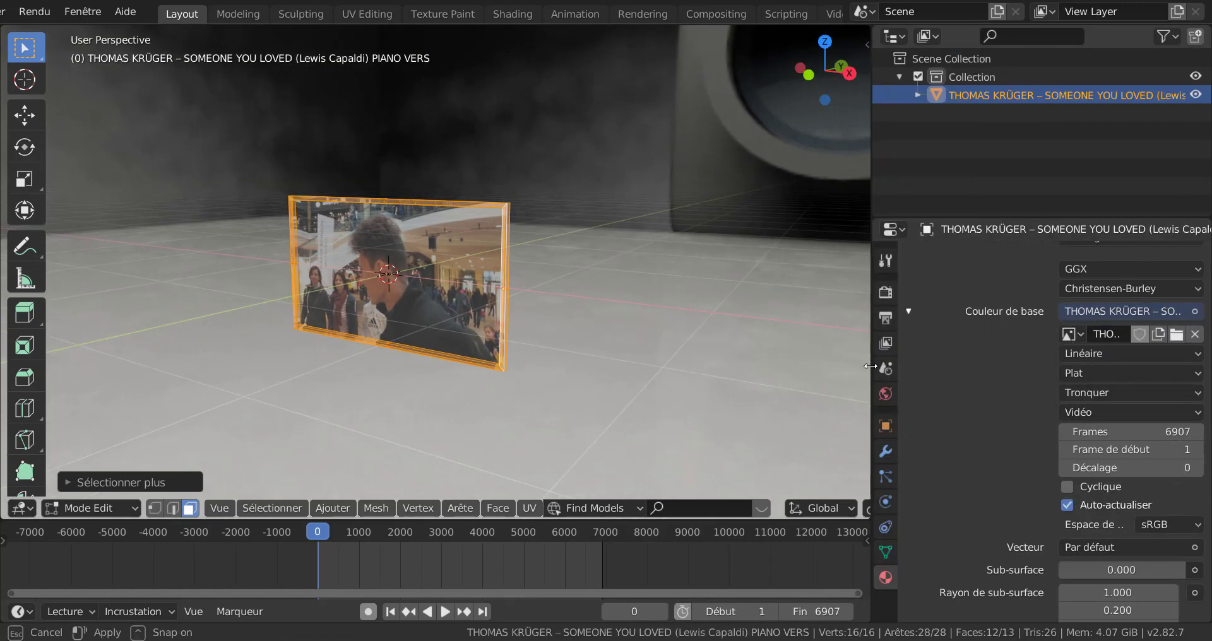
pyautogui.scroll(5, 1027, 471)
pyautogui.scroll(1, 1027, 478)
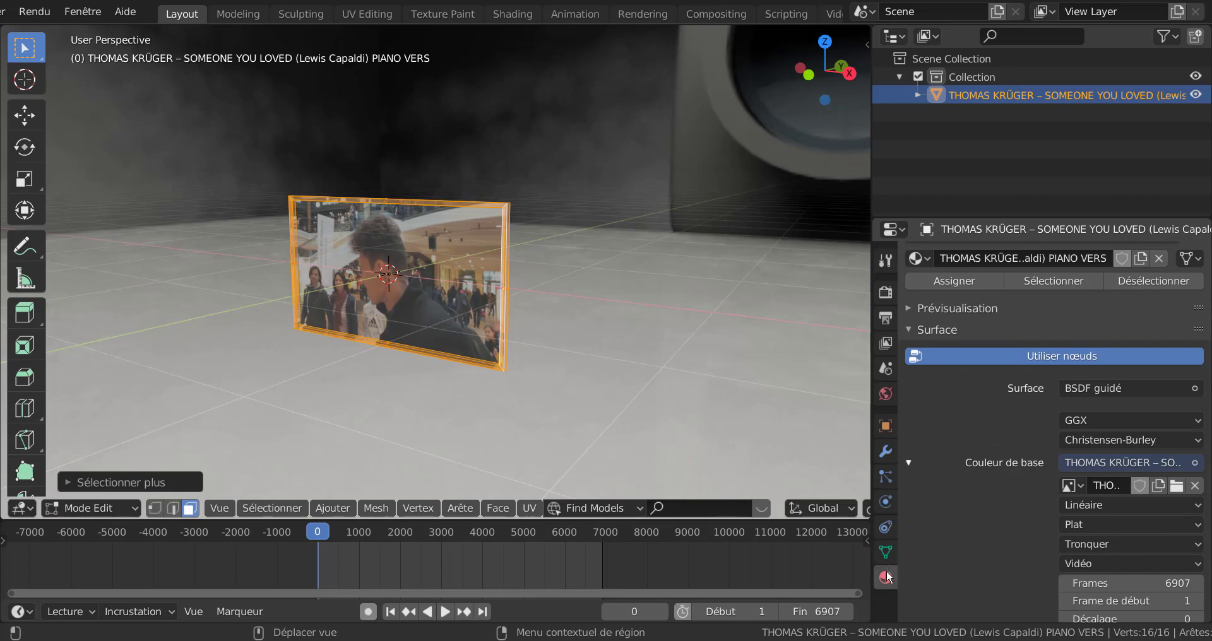
pyautogui.scroll(3, 1140, 327)
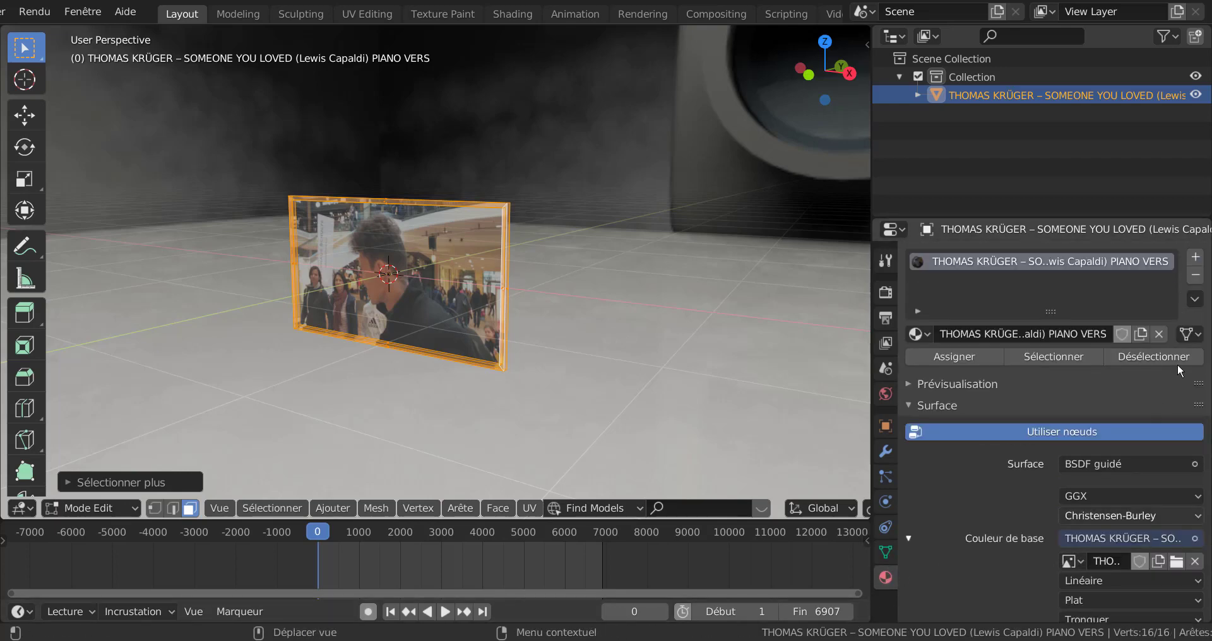
pyautogui.click(1196, 258)
pyautogui.click(1066, 373)
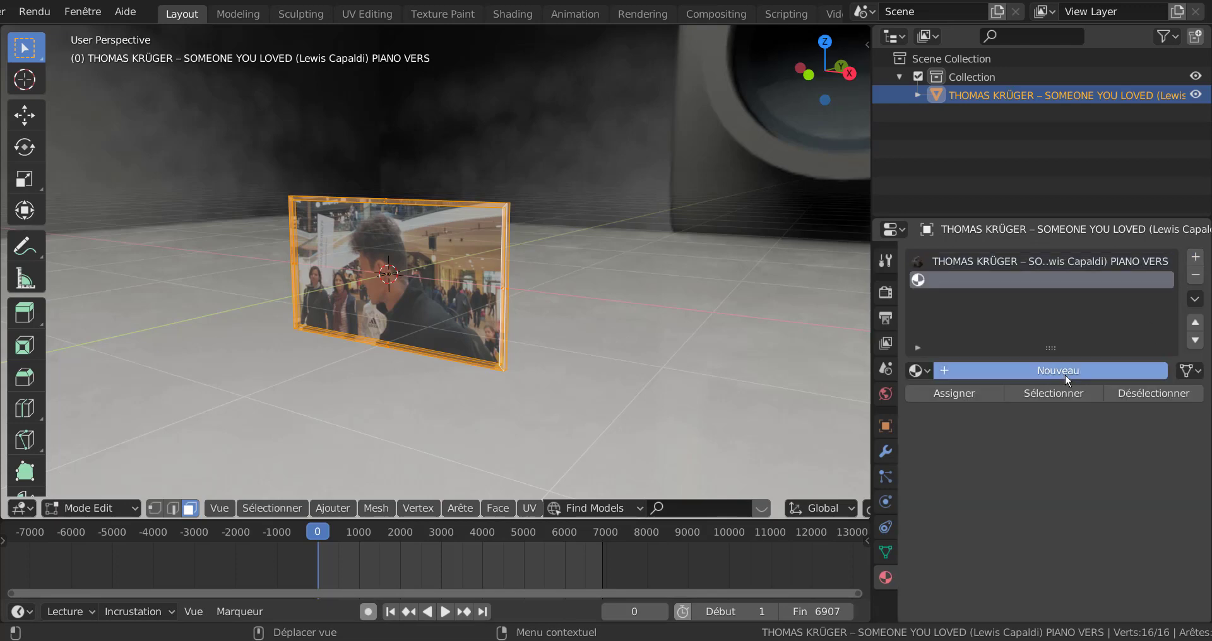
# Step: Darken the new material's base colour to near black
pyautogui.click(1131, 581)
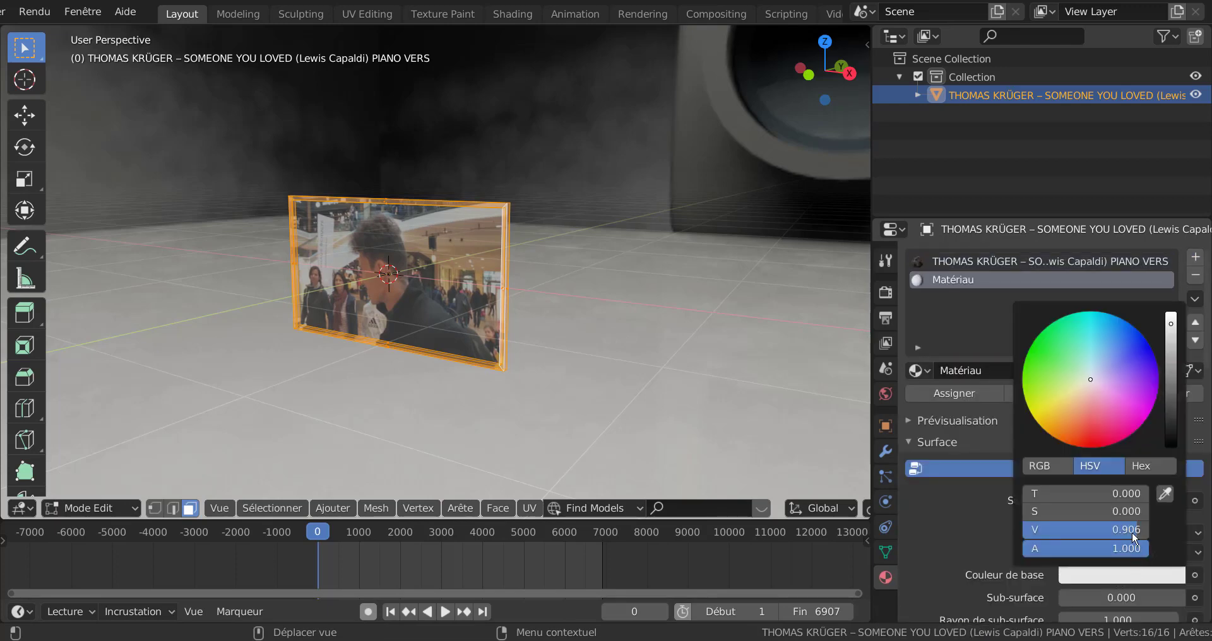
pyautogui.moveTo(1171, 357); pyautogui.dragTo(1171, 445)
pyautogui.scroll(-4, 941, 538)
pyautogui.scroll(-5, 970, 543)
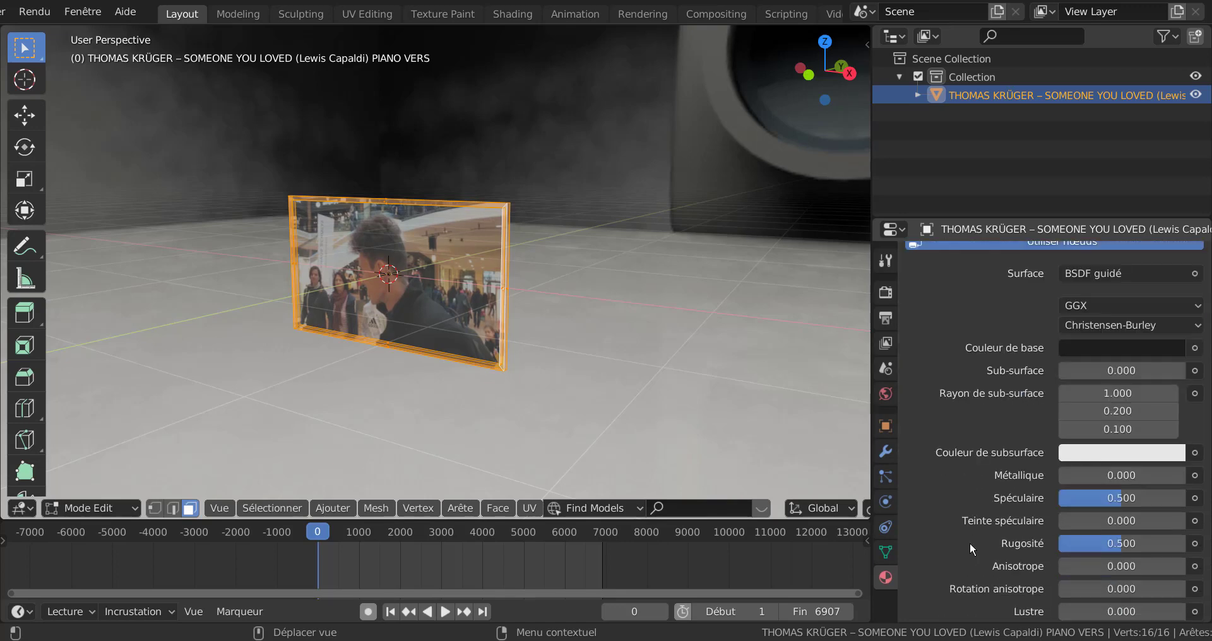
# Step: Assign the dark material to the selected frame faces and inspect the frame up close in Object Mode
pyautogui.scroll(4, 982, 517)
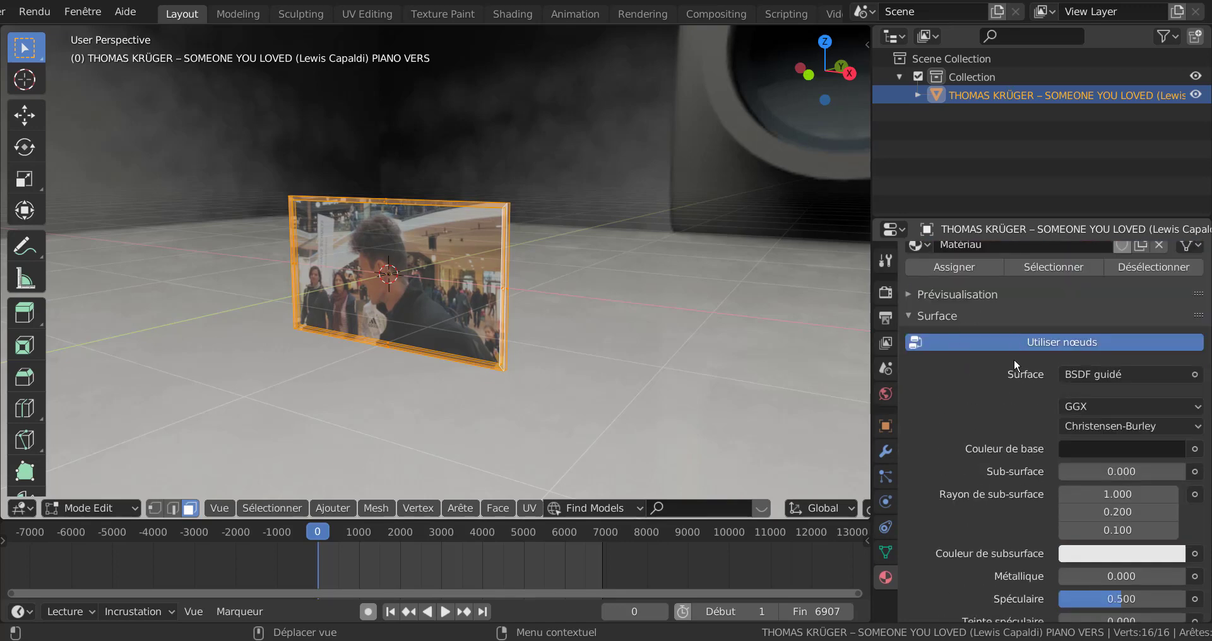
pyautogui.scroll(2, 1014, 359)
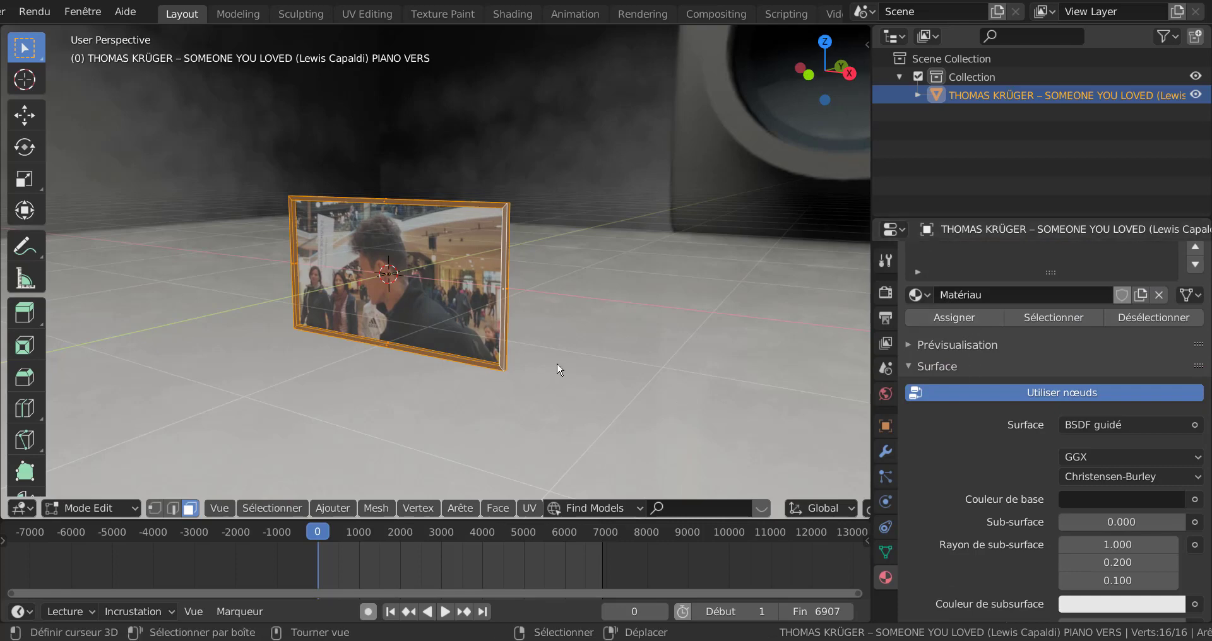
pyautogui.press('Tab')
pyautogui.scroll(4, 504, 425)
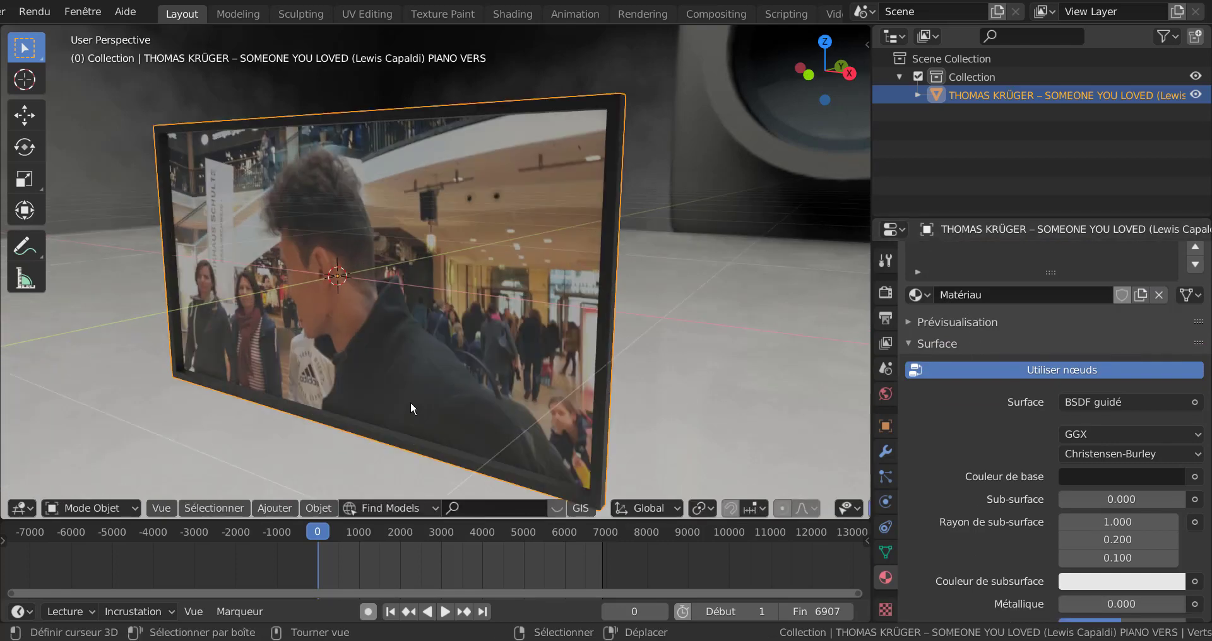
pyautogui.scroll(-4, 468, 429)
# Step: In Edit Mode, set the frame material's metallic to 0.847, specular to 0 and roughness to 0.170
pyautogui.press('Tab')
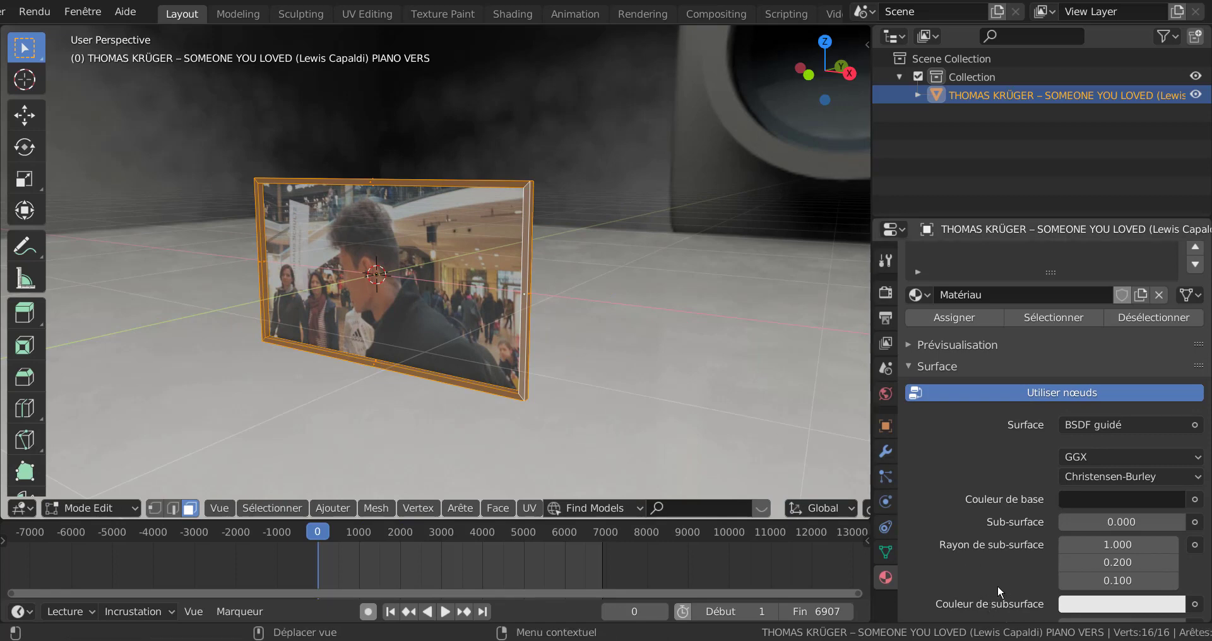
pyautogui.scroll(-6, 1004, 590)
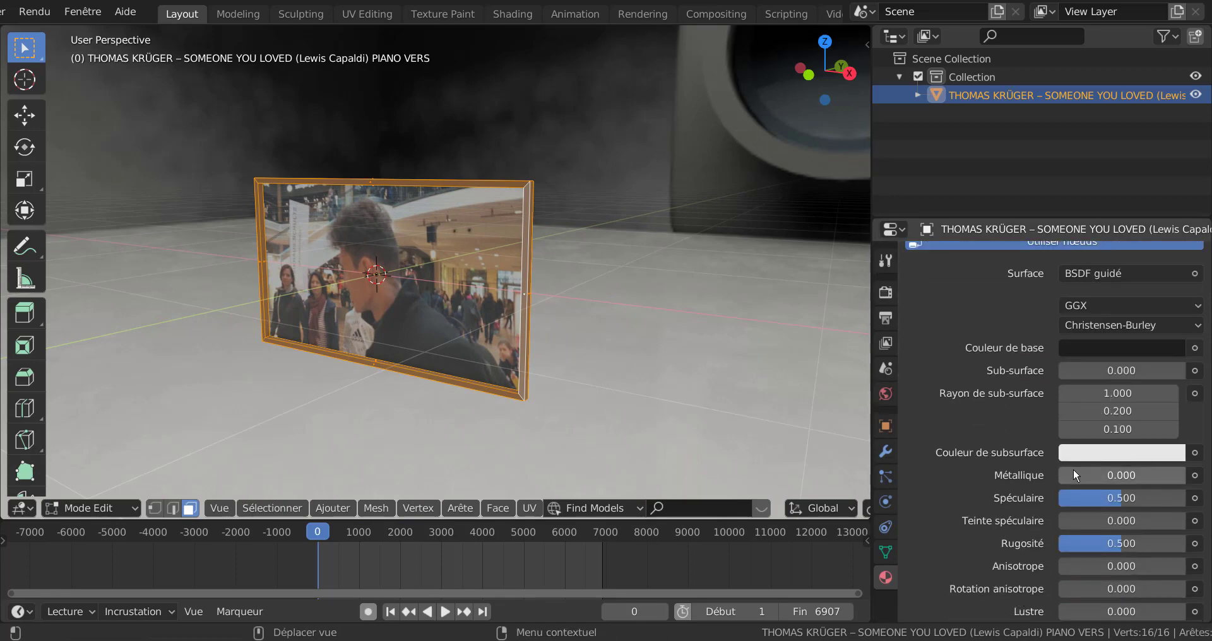
pyautogui.moveTo(1073, 469); pyautogui.dragTo(1194, 486)
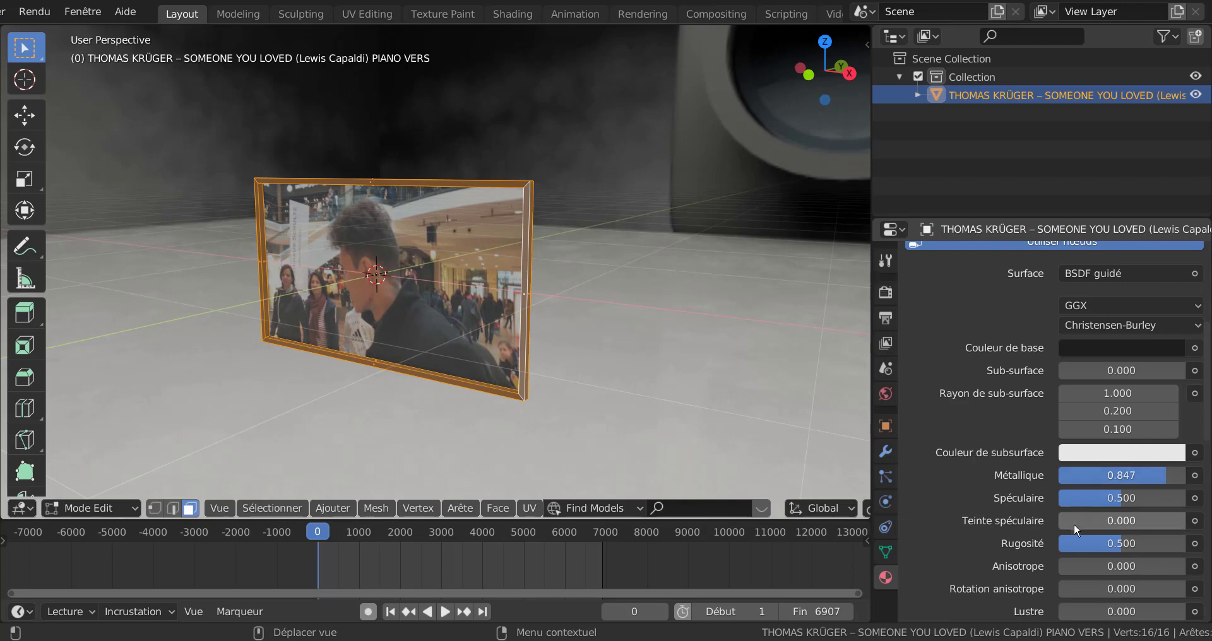
pyautogui.moveTo(1110, 498); pyautogui.dragTo(1024, 509)
pyautogui.moveTo(1135, 543); pyautogui.dragTo(1071, 547)
pyautogui.scroll(-10, 1070, 547)
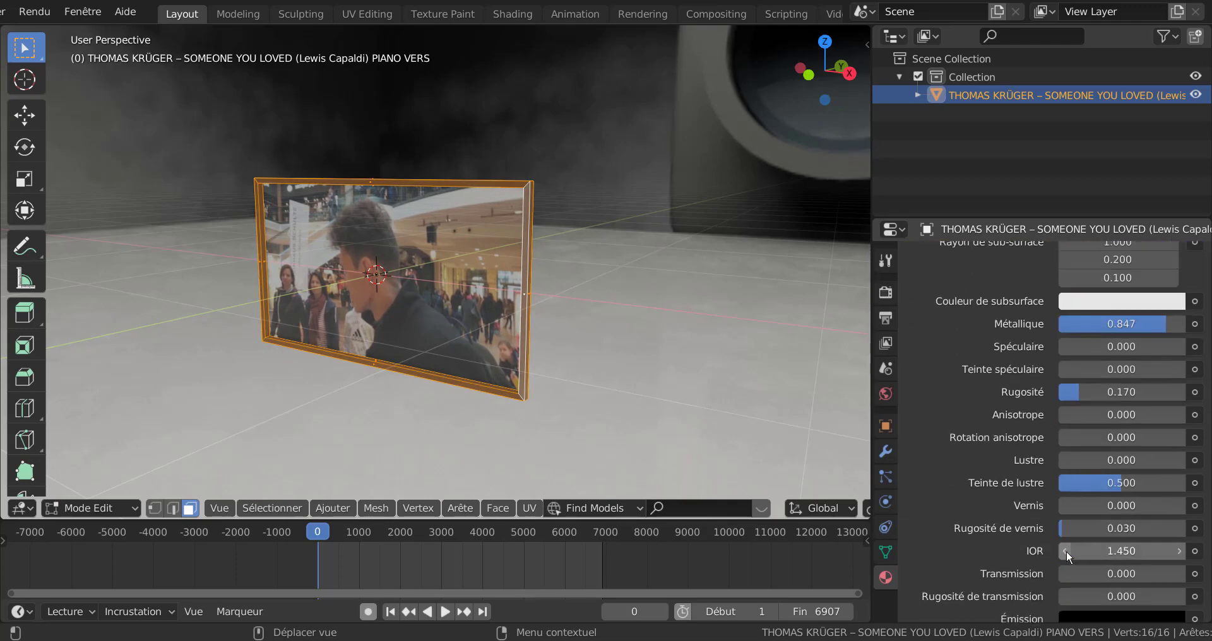
# Step: Set the frame material's clearcoat roughness to 0
pyautogui.moveTo(1067, 409); pyautogui.dragTo(908, 438)
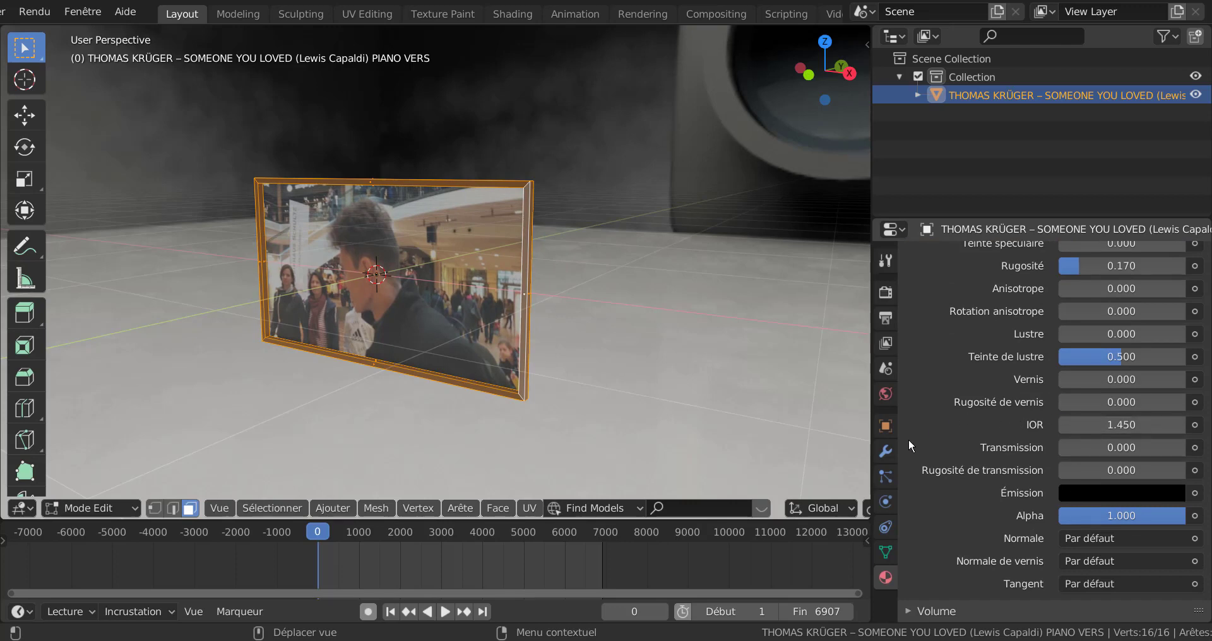
pyautogui.moveTo(751, 382); pyautogui.dragTo(737, 390, button='middle')
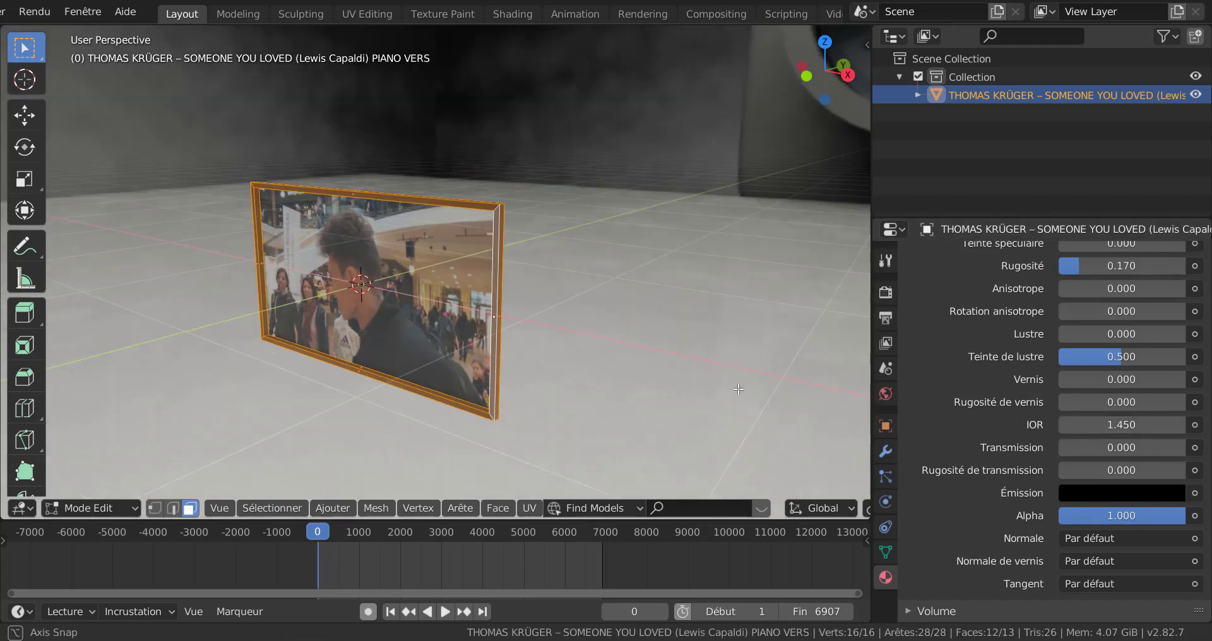
# Step: Select the screen face, set its video material's specular, roughness, sheen tint and clearcoat roughness to 0, and return to Object Mode
pyautogui.rightClick(391, 297)
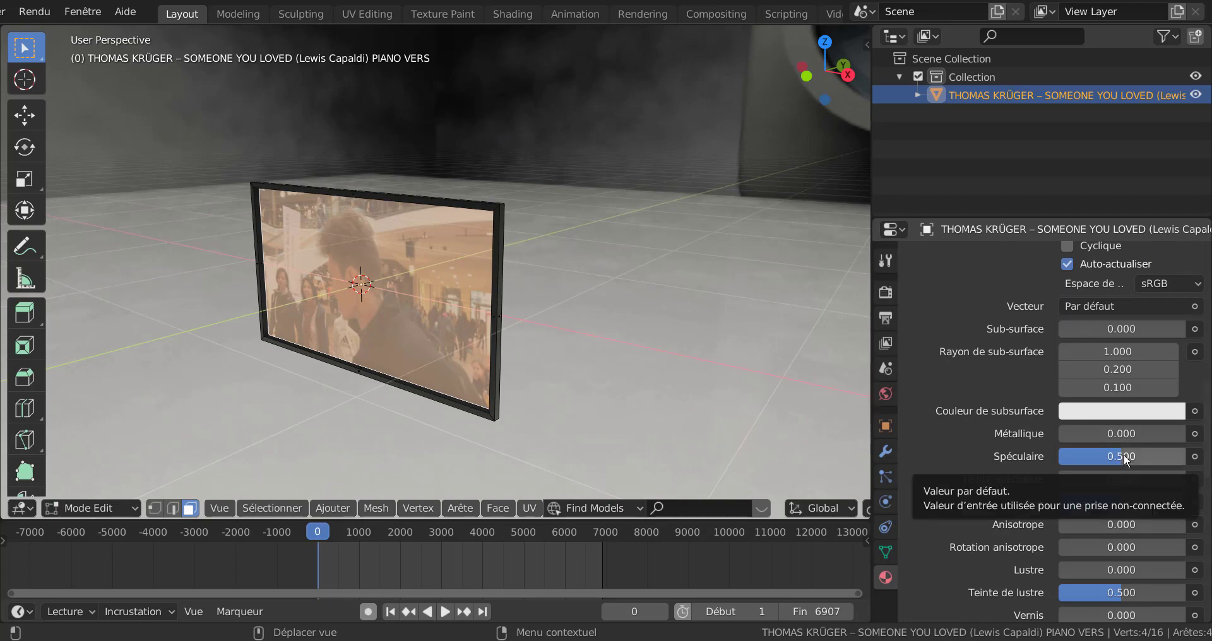
pyautogui.moveTo(1123, 453); pyautogui.dragTo(994, 460)
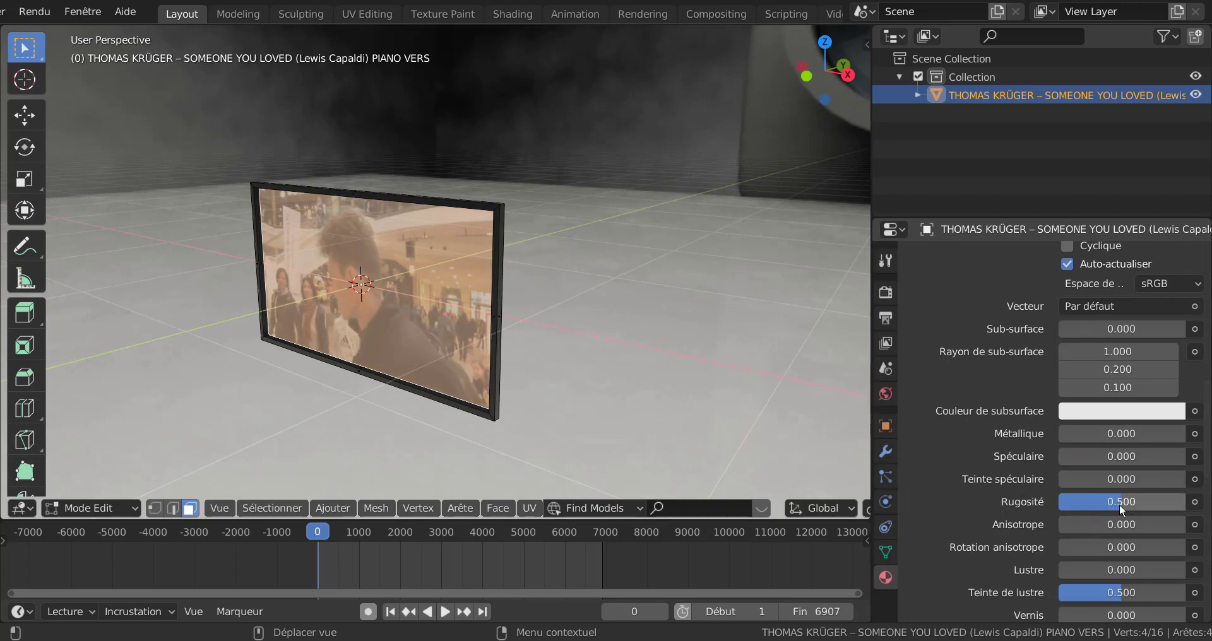
pyautogui.moveTo(1119, 503); pyautogui.dragTo(979, 513)
pyautogui.moveTo(1164, 590); pyautogui.dragTo(1010, 586)
pyautogui.scroll(-6, 1097, 528)
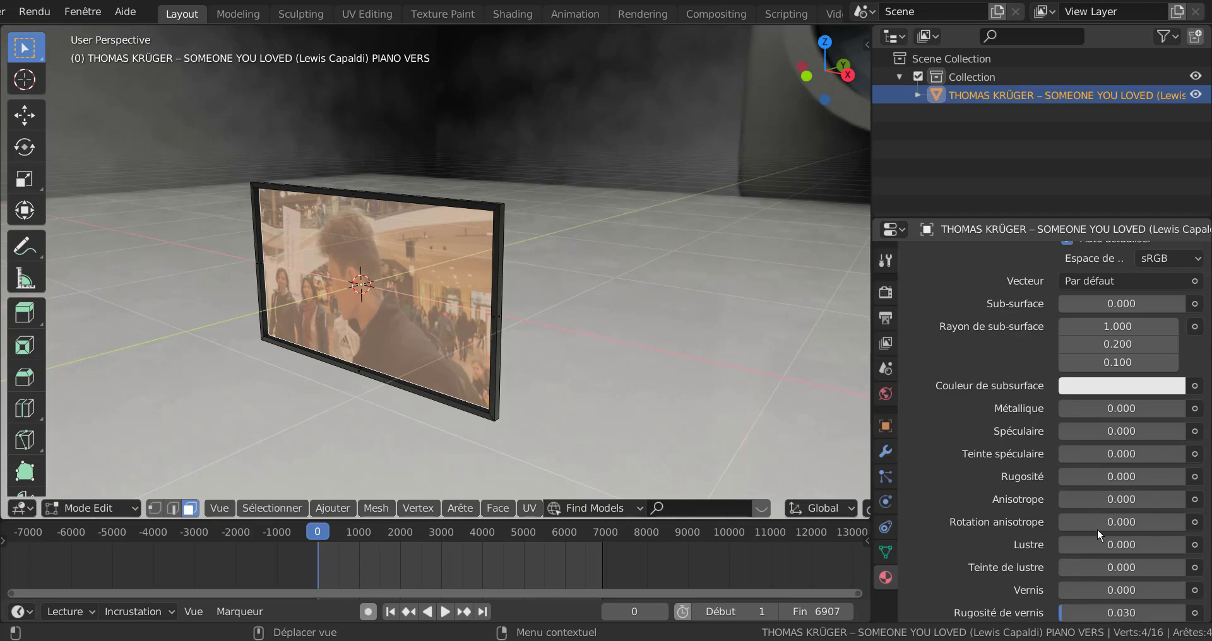
pyautogui.moveTo(1111, 486); pyautogui.dragTo(1003, 490)
pyautogui.scroll(4, 1074, 491)
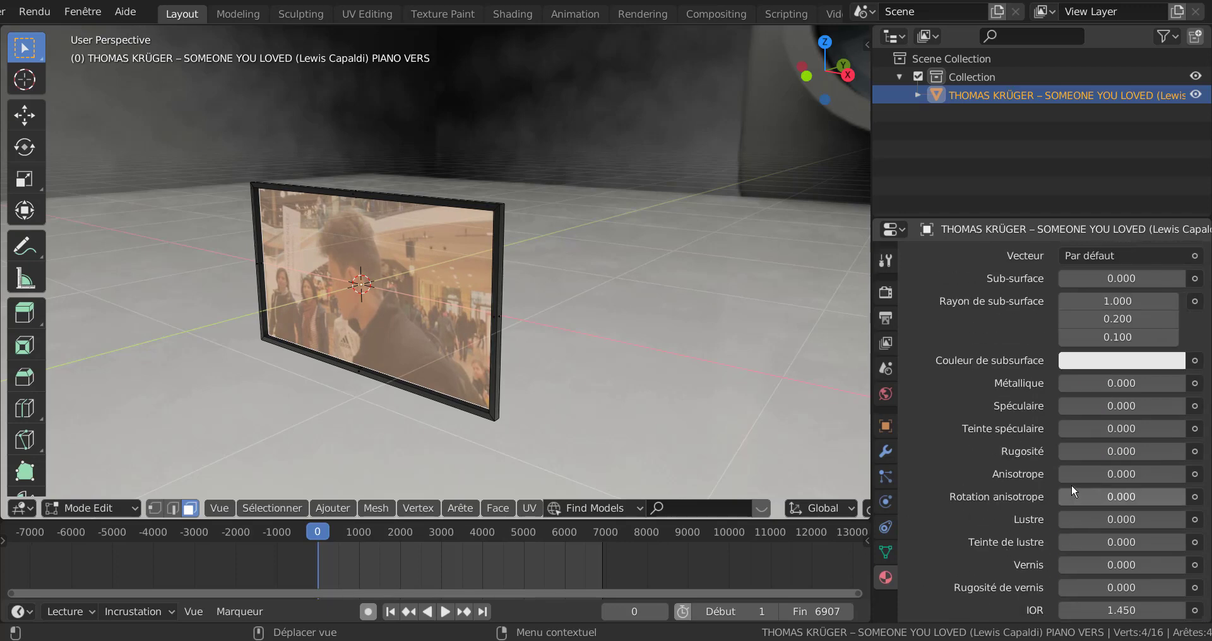
pyautogui.press('Tab')
pyautogui.scroll(4, 1101, 310)
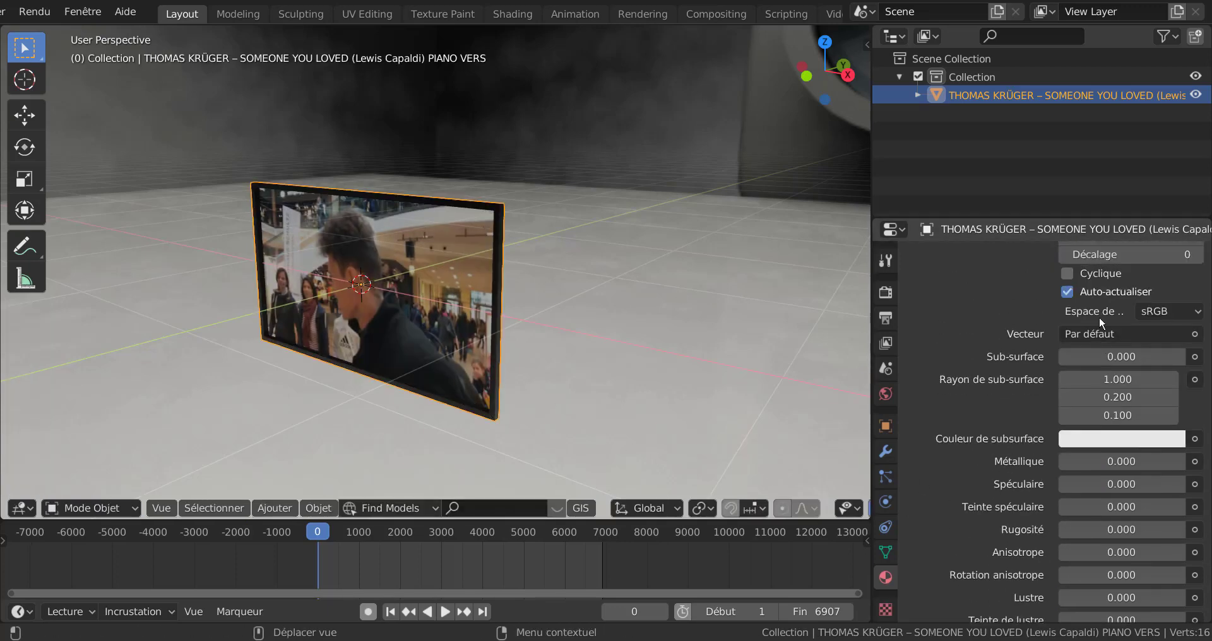
pyautogui.moveTo(1070, 459); pyautogui.dragTo(1025, 456)
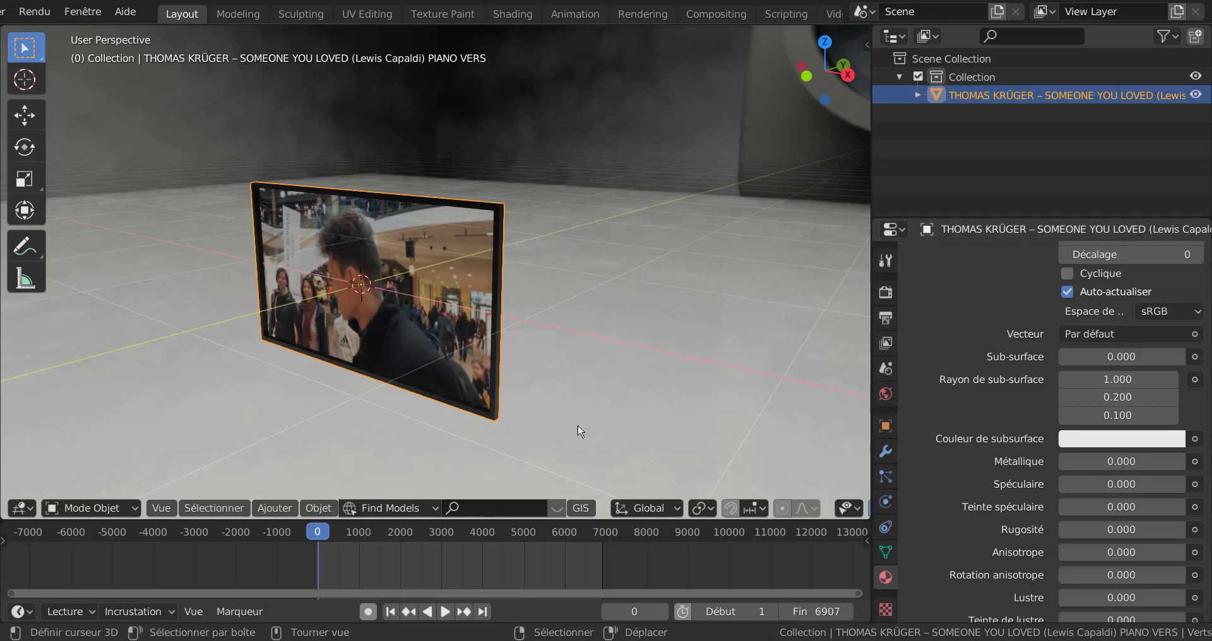
pyautogui.moveTo(1070, 483)
pyautogui.mouseDown()
pyautogui.moveTo(1121, 484)
pyautogui.moveTo(1063, 484)
pyautogui.mouseUp()
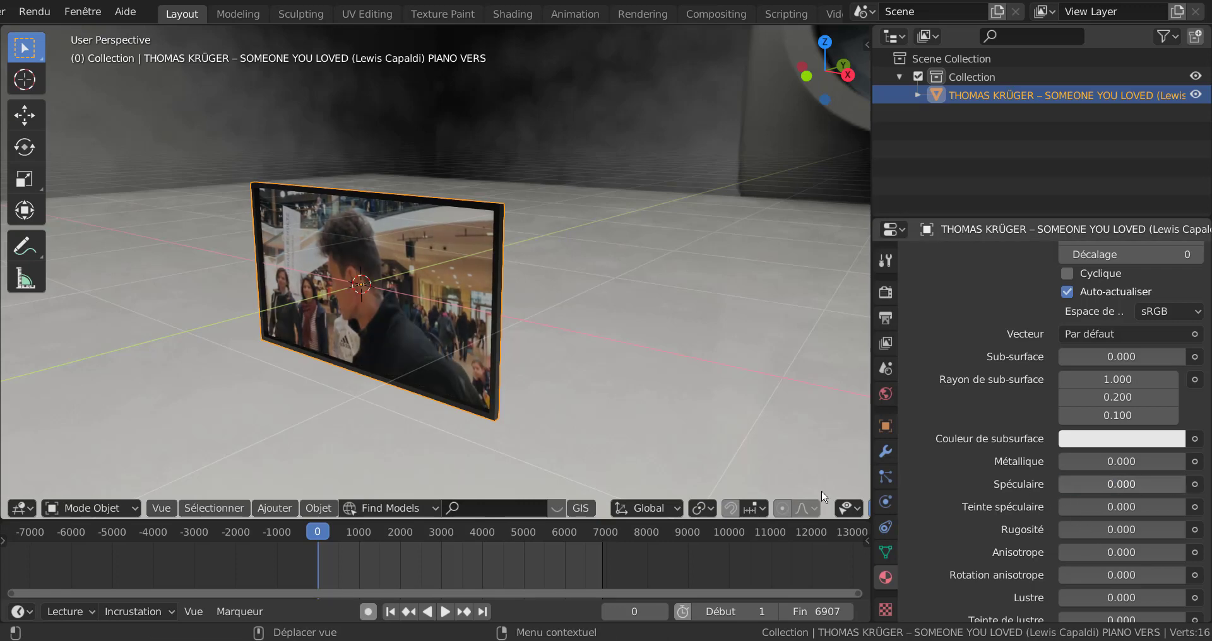
pyautogui.moveTo(1073, 530); pyautogui.dragTo(903, 540)
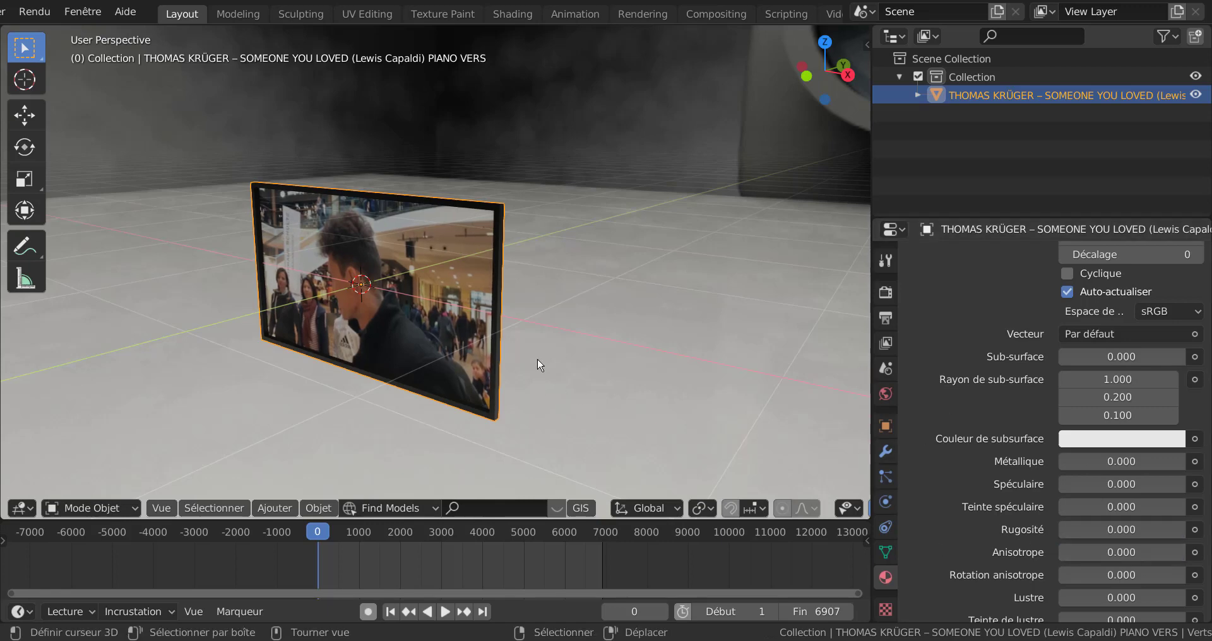
# Step: Try the Filmic Log colour space on the video texture and play a few frames to judge the contrast
pyautogui.click(1164, 310)
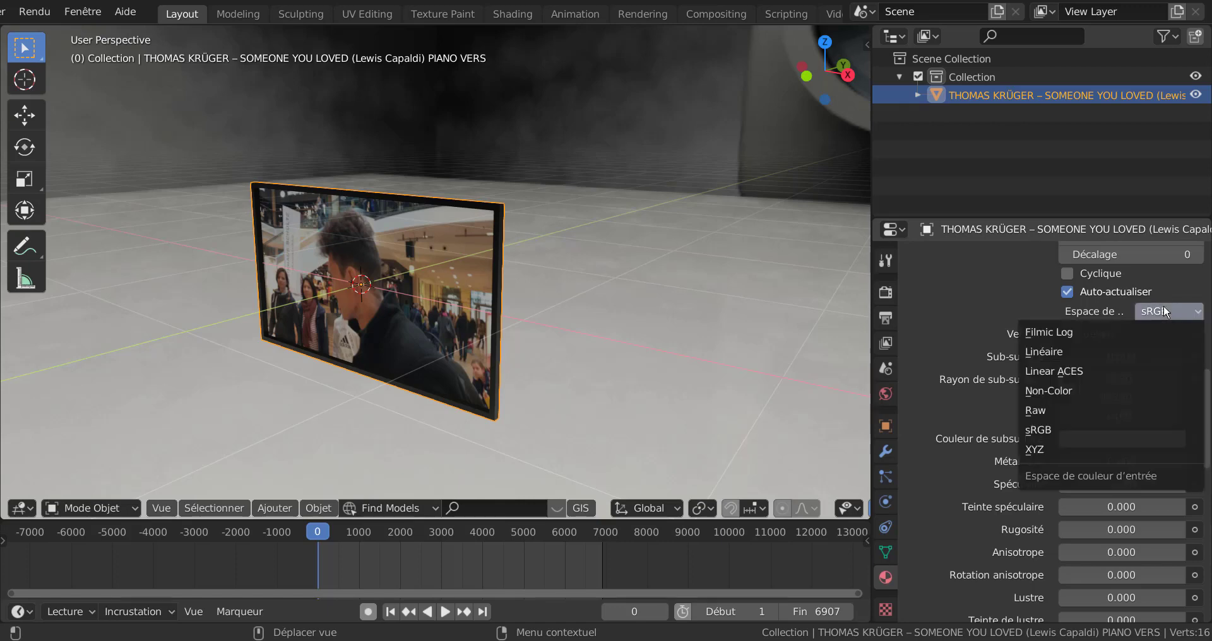
pyautogui.click(1140, 335)
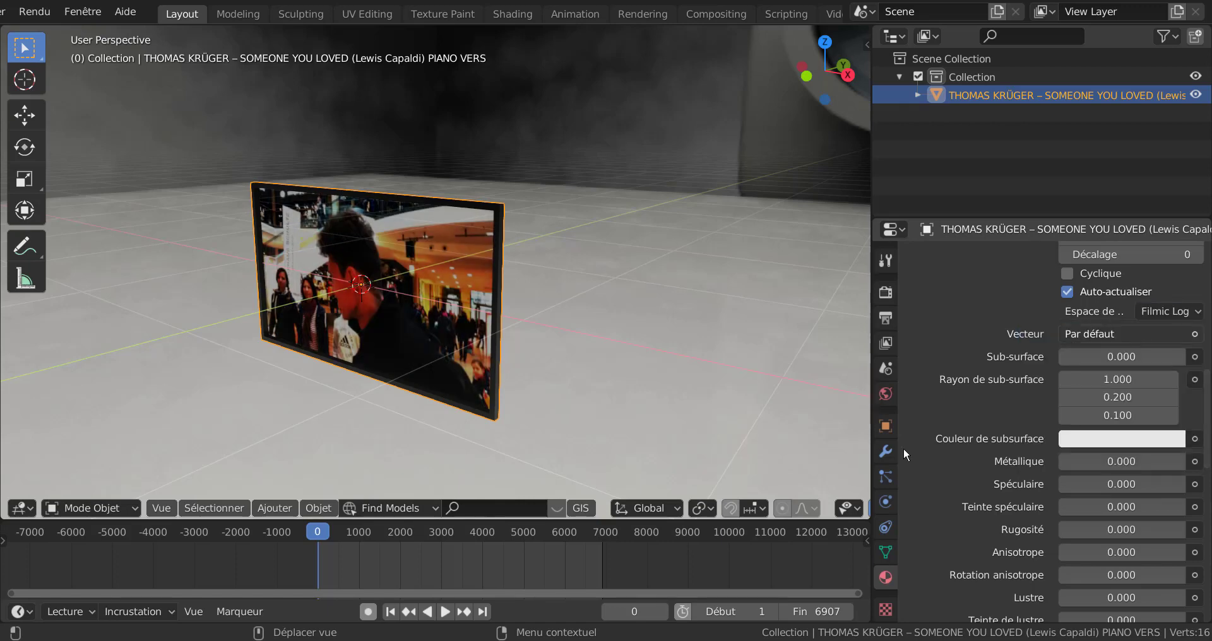
pyautogui.click(444, 612)
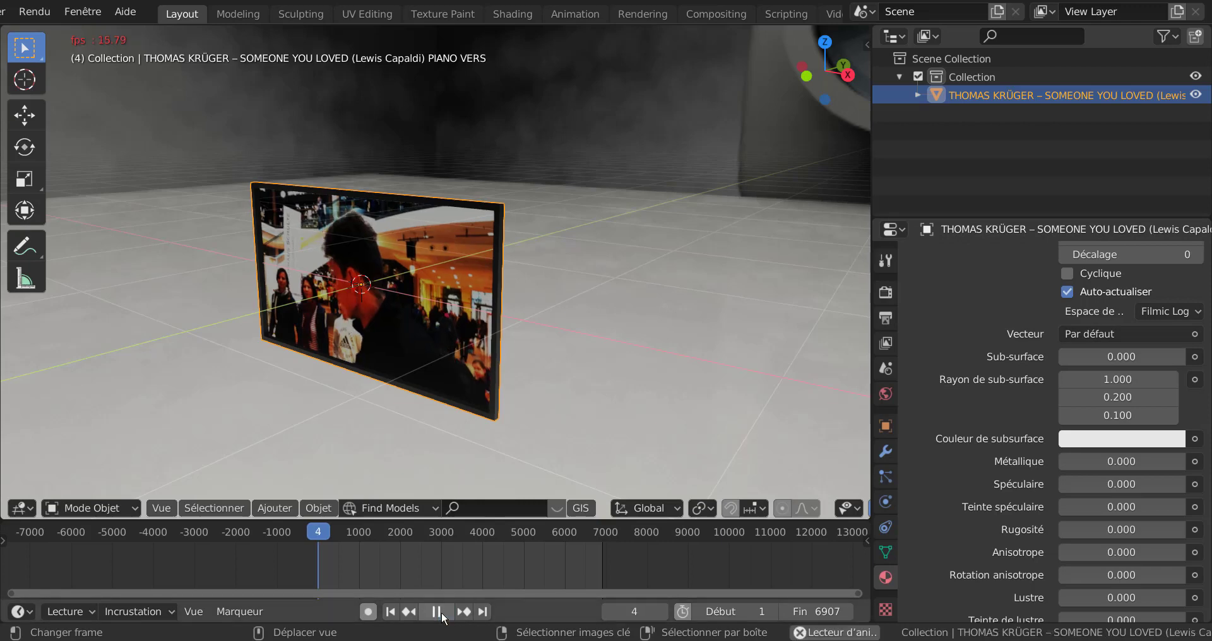
pyautogui.click(444, 609)
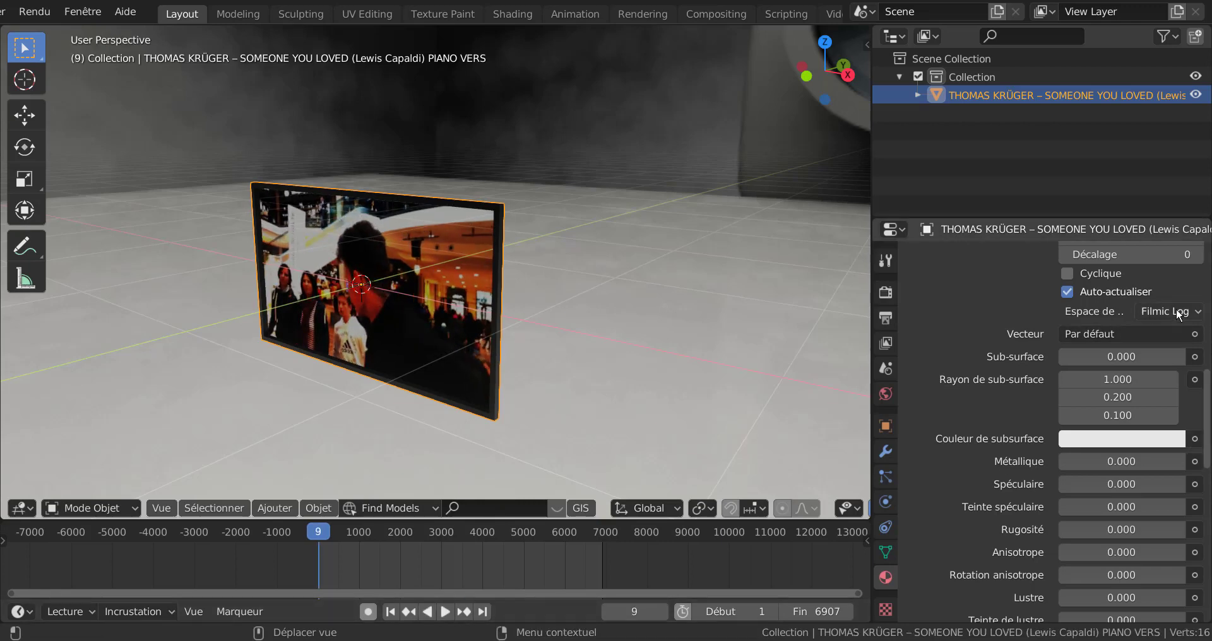
# Step: Try the Non-Color colour space on the video texture and inspect the screen up close
pyautogui.click(1176, 311)
pyautogui.click(1100, 390)
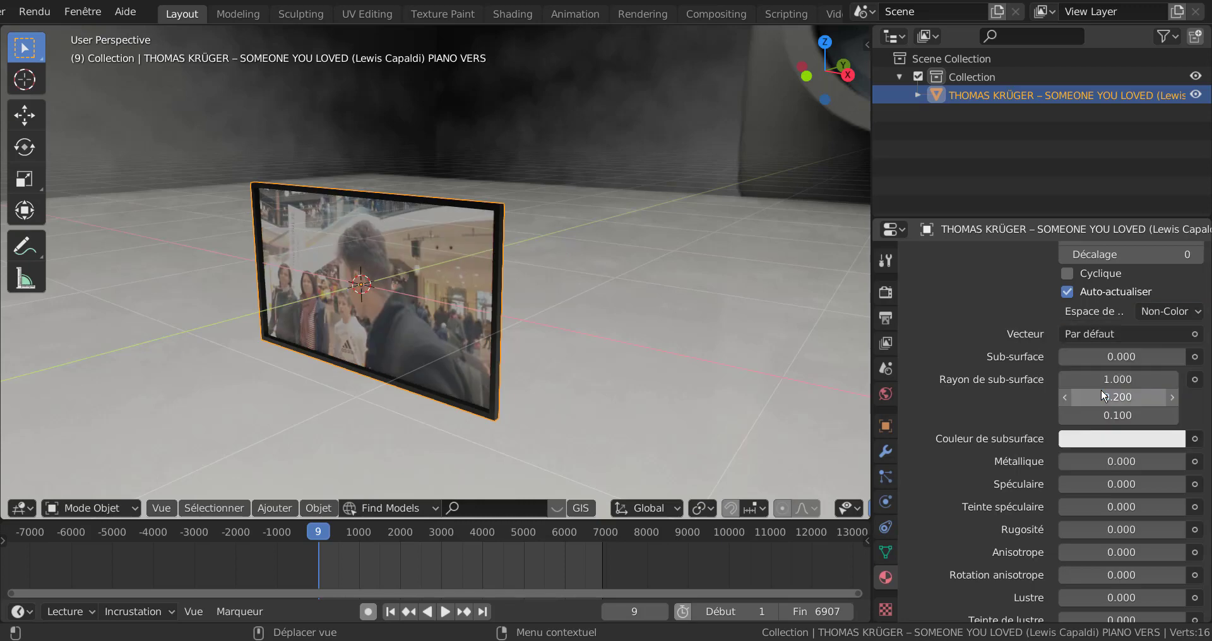
pyautogui.scroll(1, 615, 383)
pyautogui.scroll(1, 616, 383)
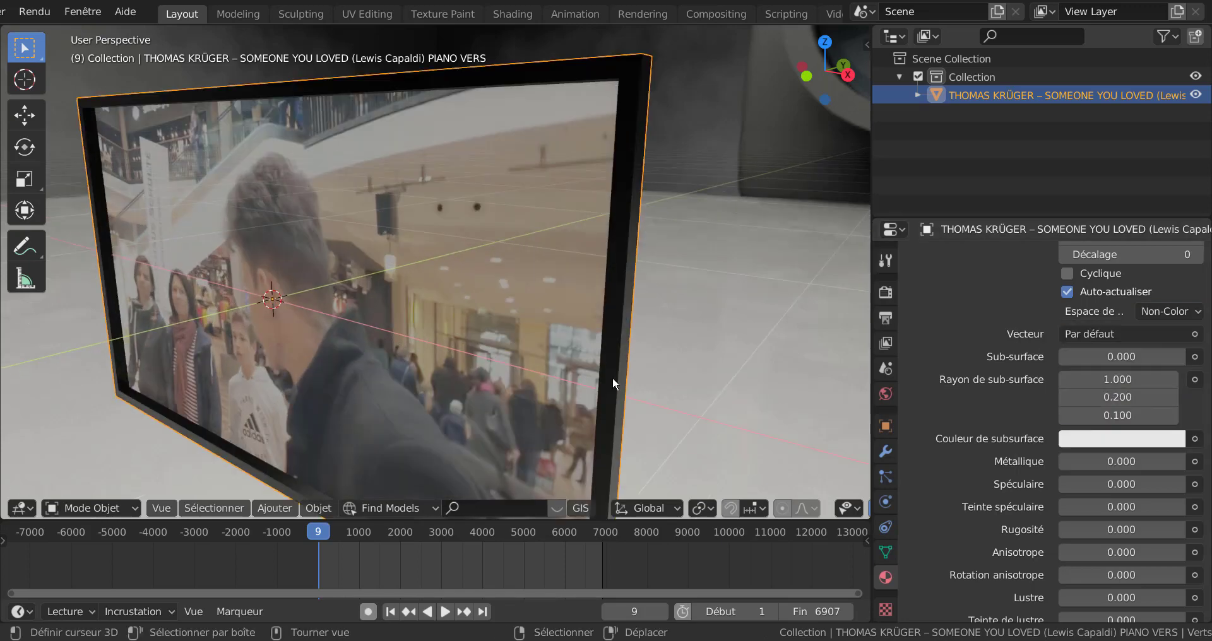
pyautogui.scroll(-1, 616, 384)
# Step: Set the video texture's colour space to sRGB and play the video briefly to check the picture
pyautogui.click(1159, 311)
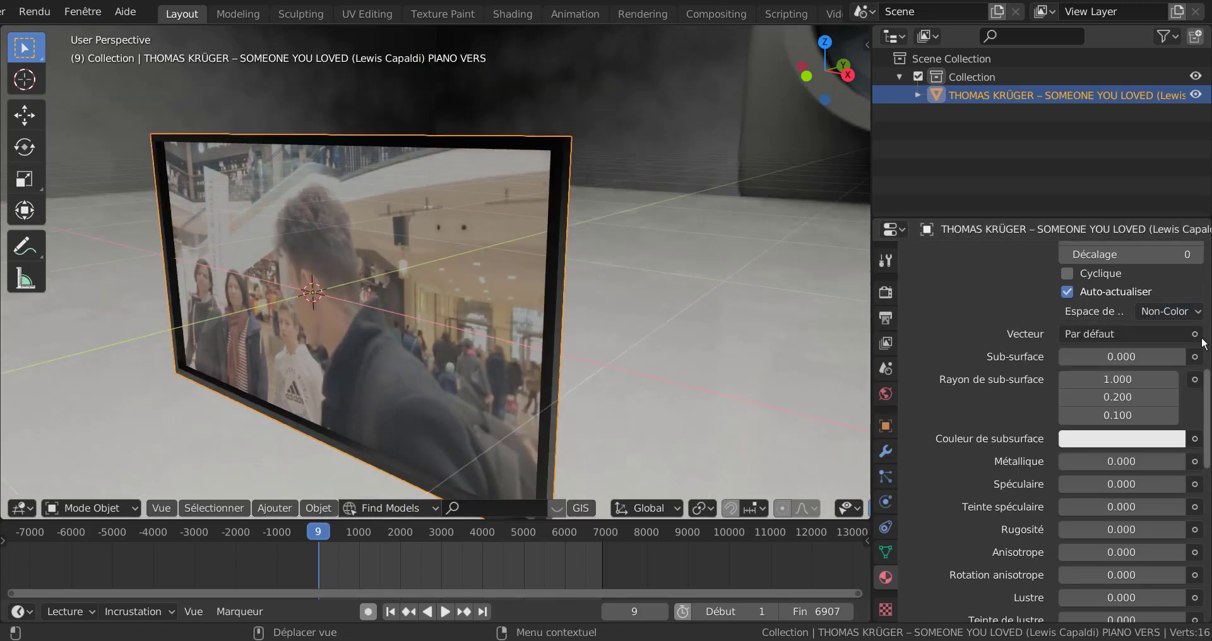
pyautogui.click(1164, 309)
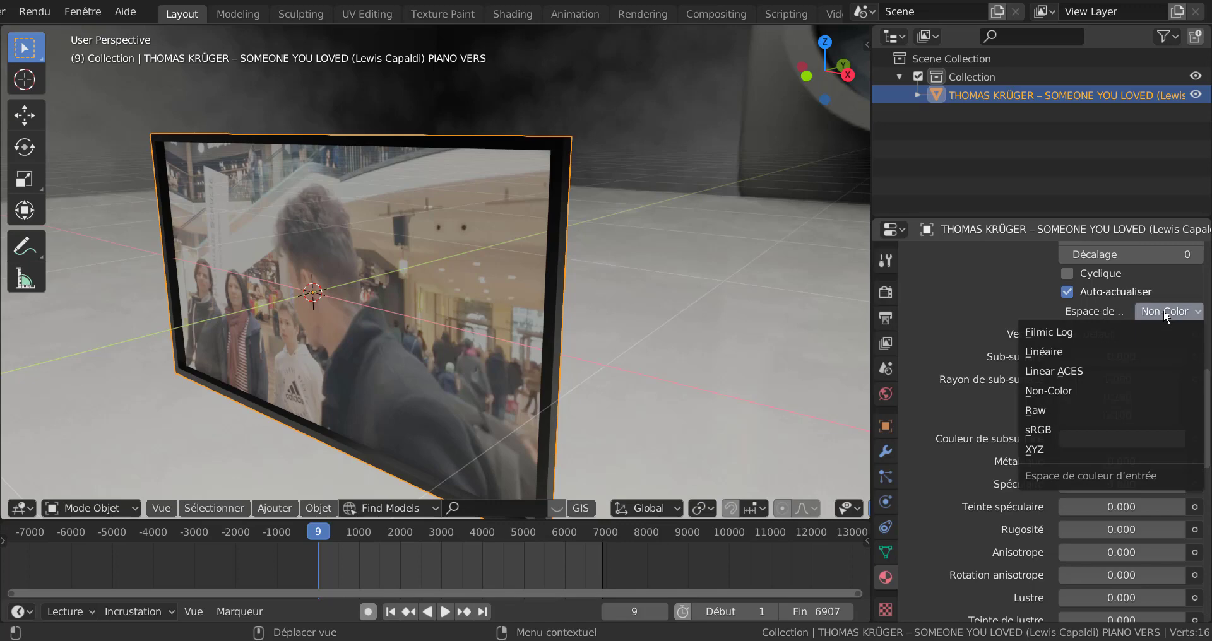
pyautogui.click(1102, 434)
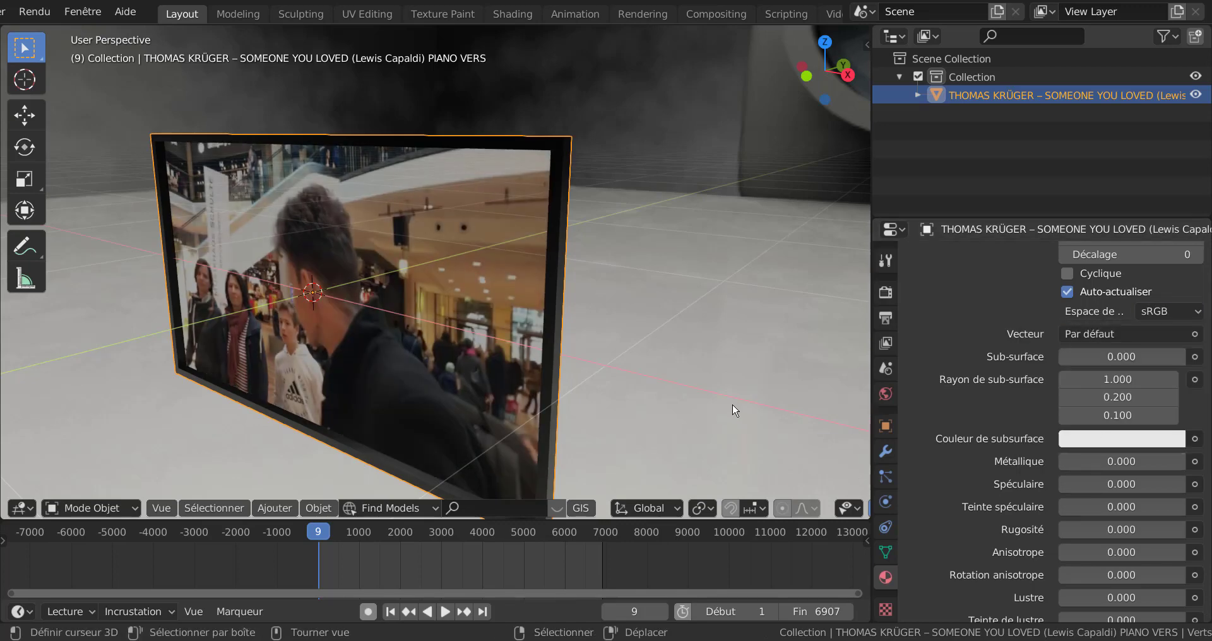
pyautogui.moveTo(741, 414); pyautogui.dragTo(717, 408, button='middle')
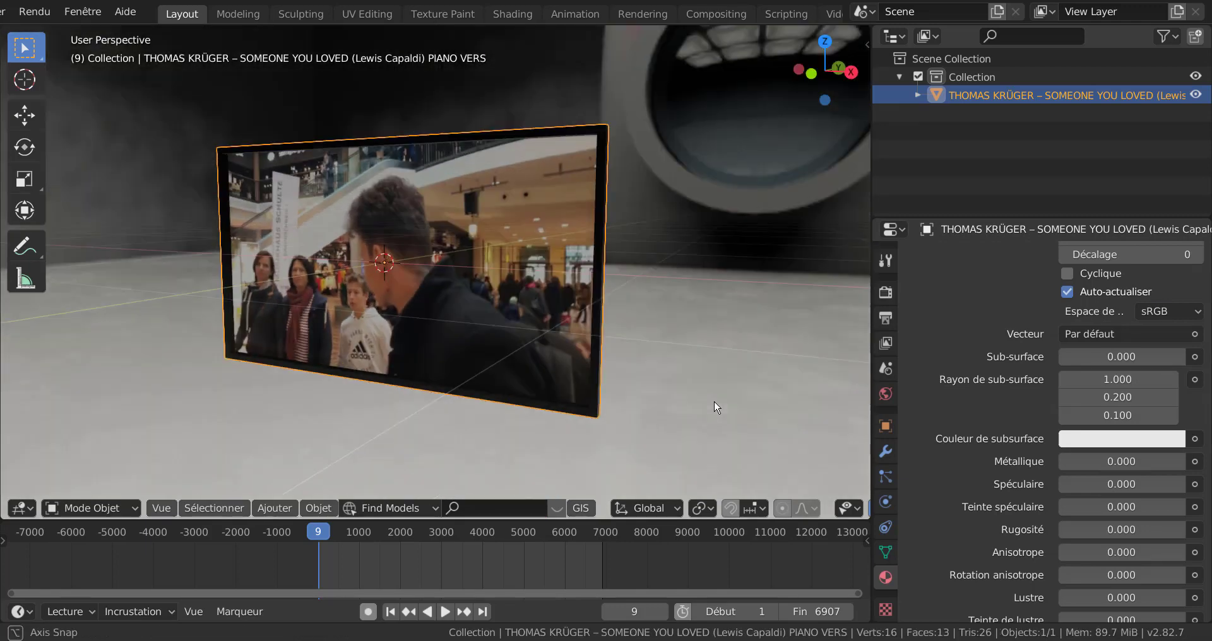
pyautogui.click(442, 612)
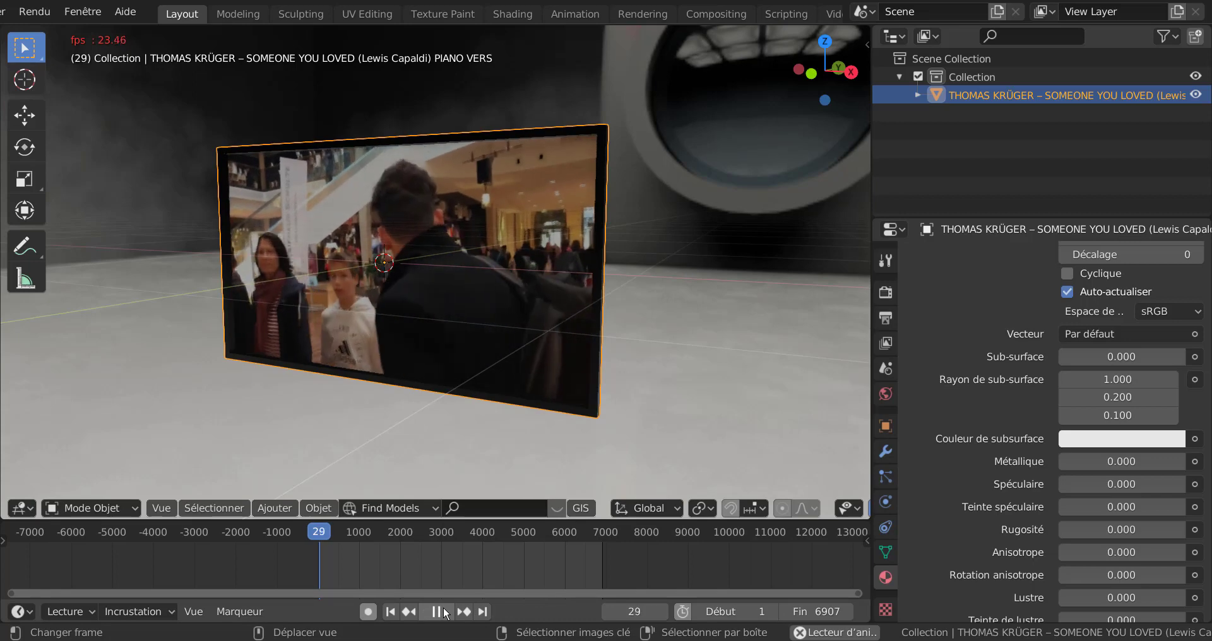
pyautogui.press('space')
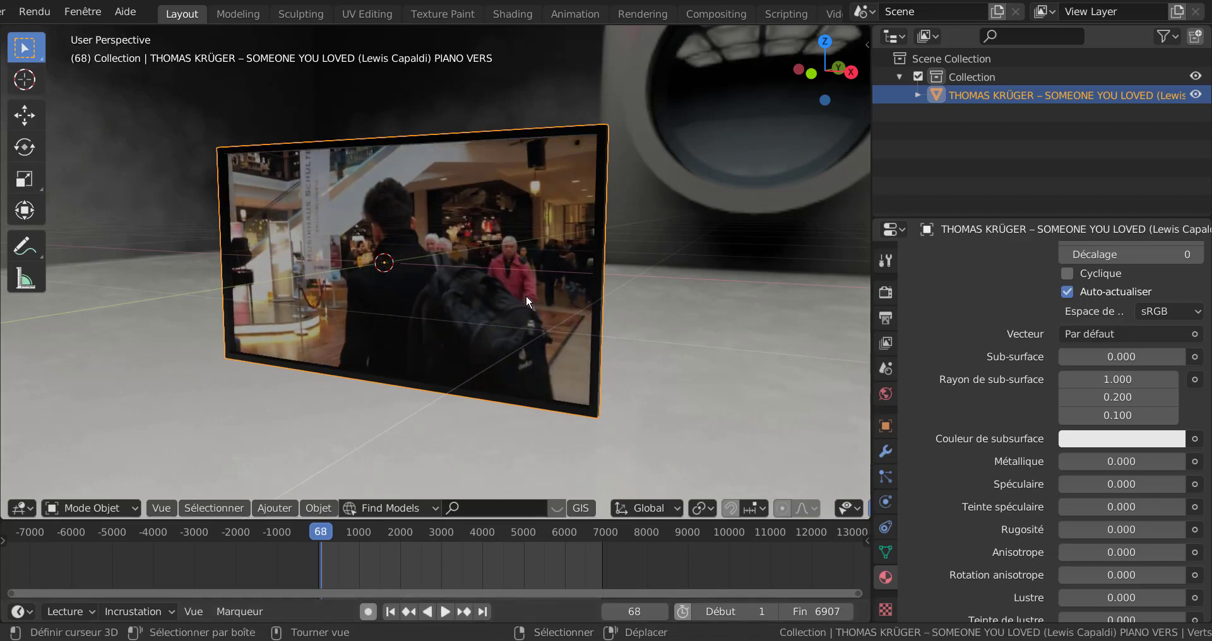
# Step: Add a mesh plane to the scene at the 3D cursor, in the middle of the TV
pyautogui.scroll(-4, 526, 294)
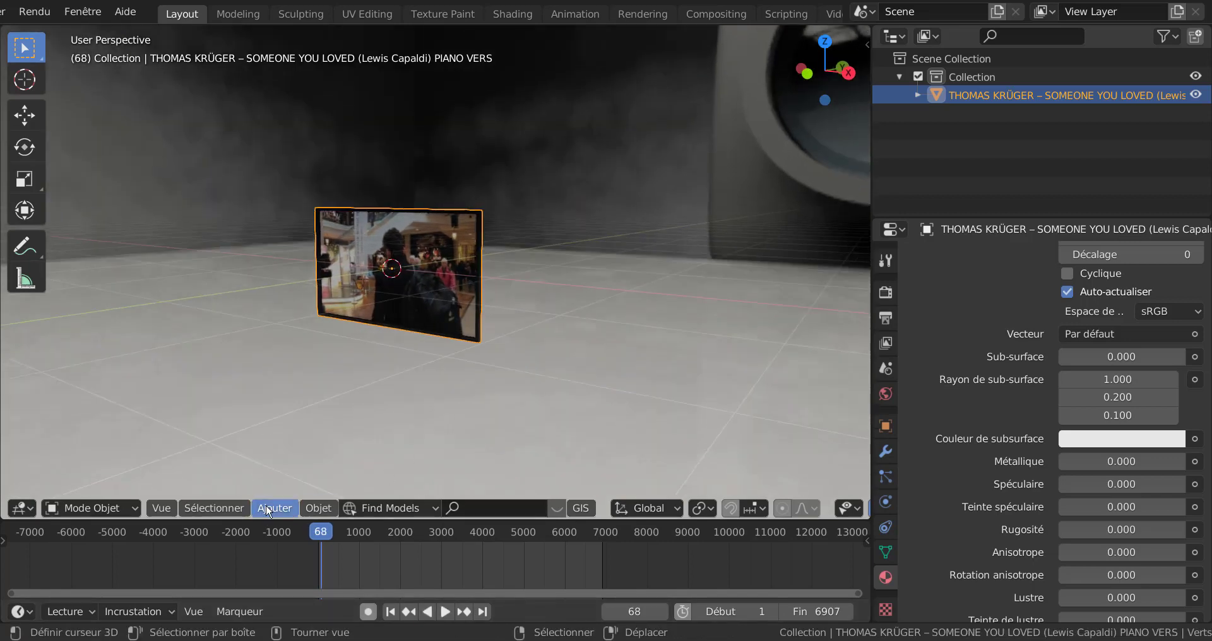
pyautogui.click(268, 509)
pyautogui.moveTo(291, 498)
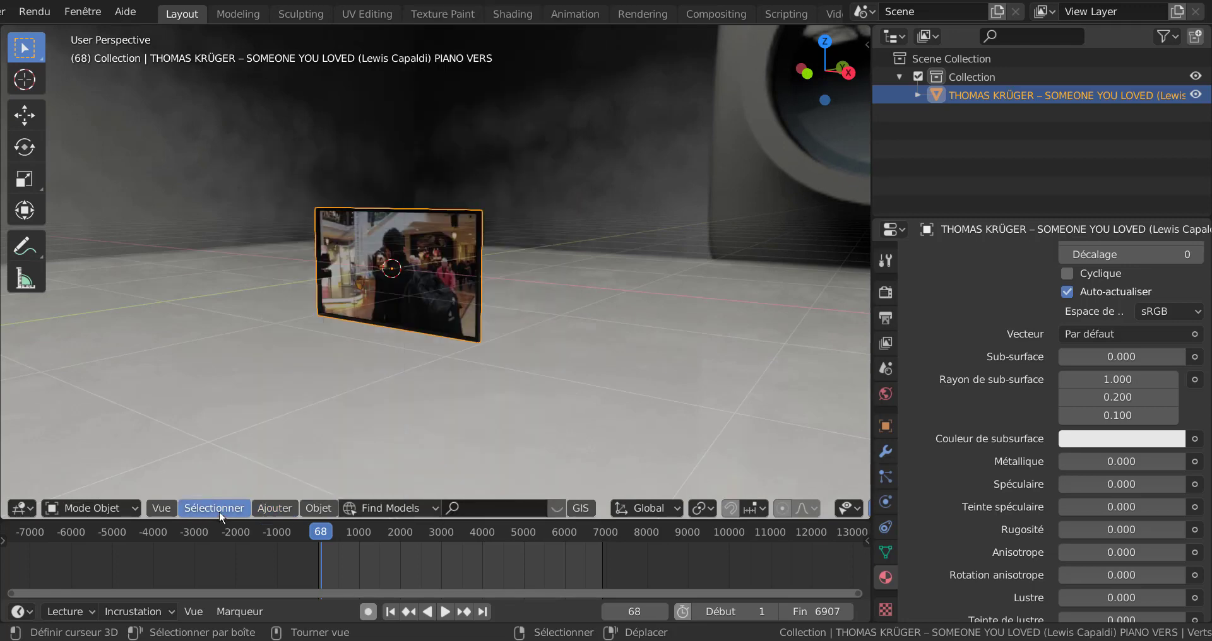
pyautogui.click(146, 505)
pyautogui.click(276, 508)
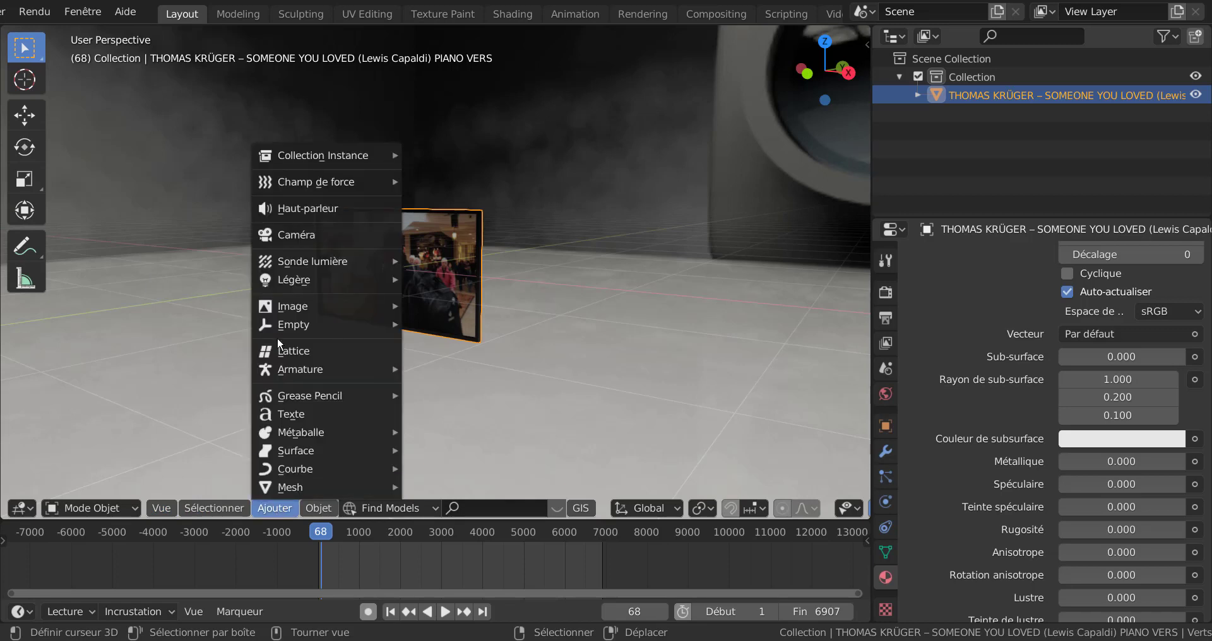
pyautogui.moveTo(291, 489)
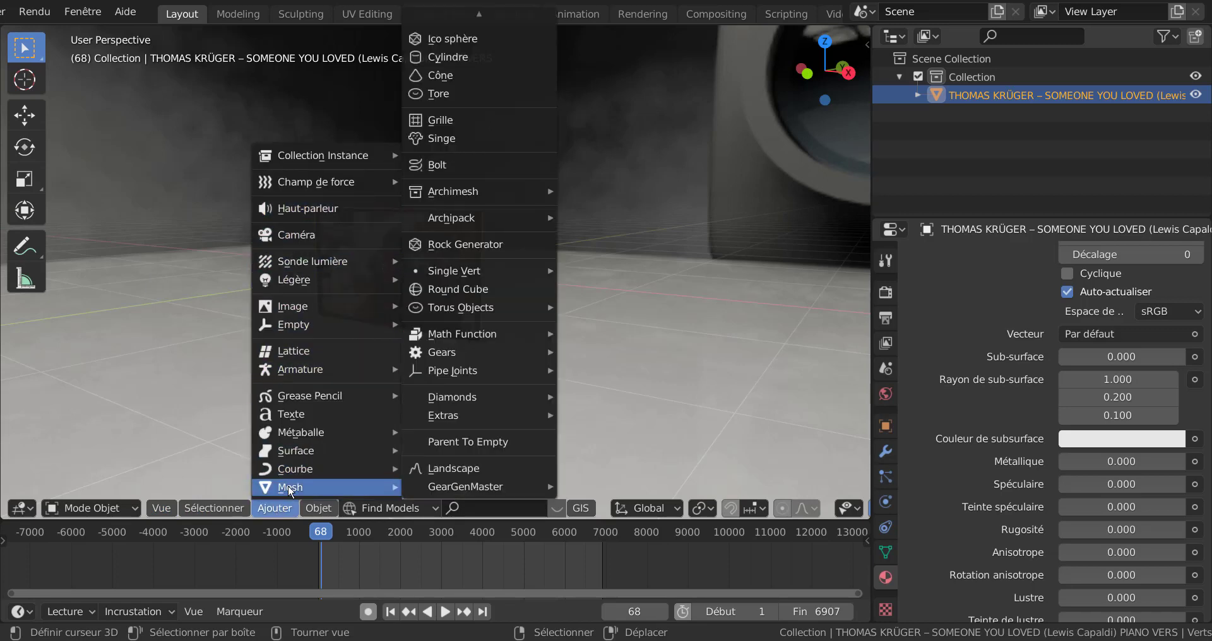
pyautogui.click(441, 21)
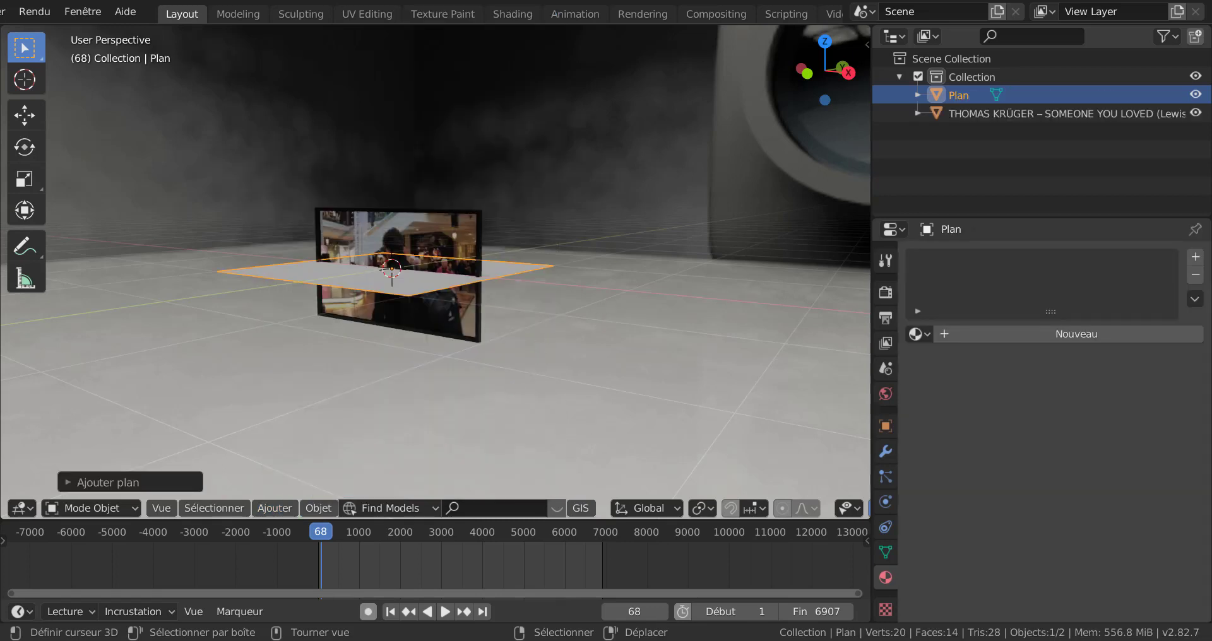
# Step: Scale the new plane up into a large floor and lower it about 0.52 m along Z to the TV's bottom edge
pyautogui.press('s')
pyautogui.click(781, 433)
pyautogui.press('g')
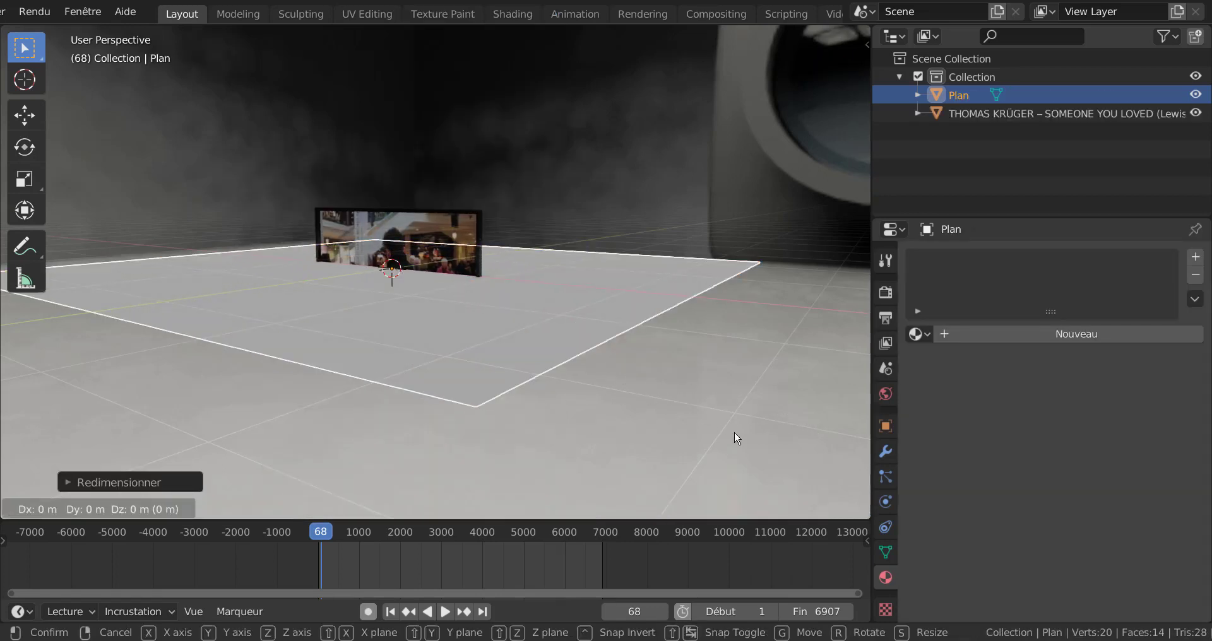
pyautogui.press('z')
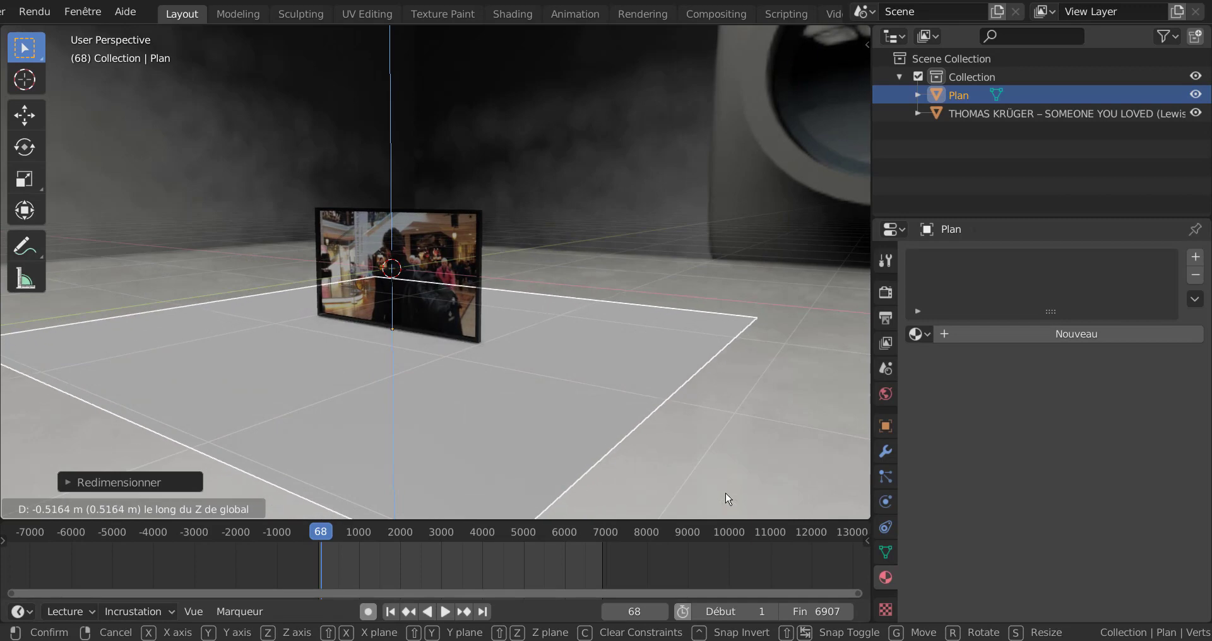
pyautogui.click(725, 497)
pyautogui.moveTo(635, 427); pyautogui.dragTo(607, 387, button='middle')
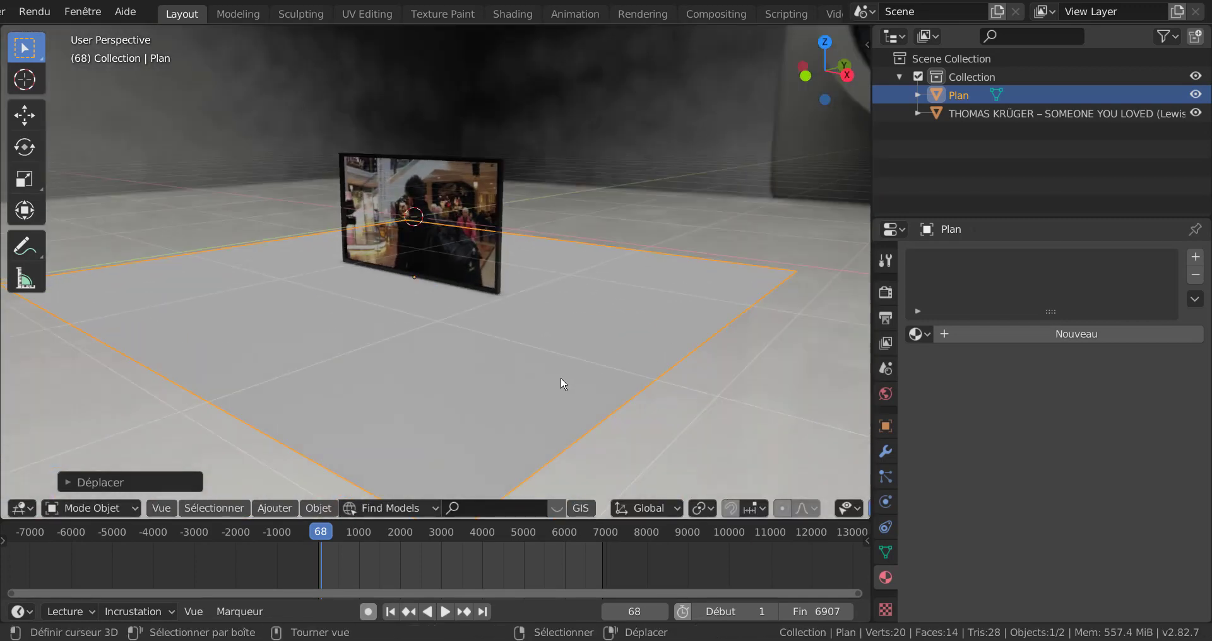
pyautogui.scroll(2, 562, 382)
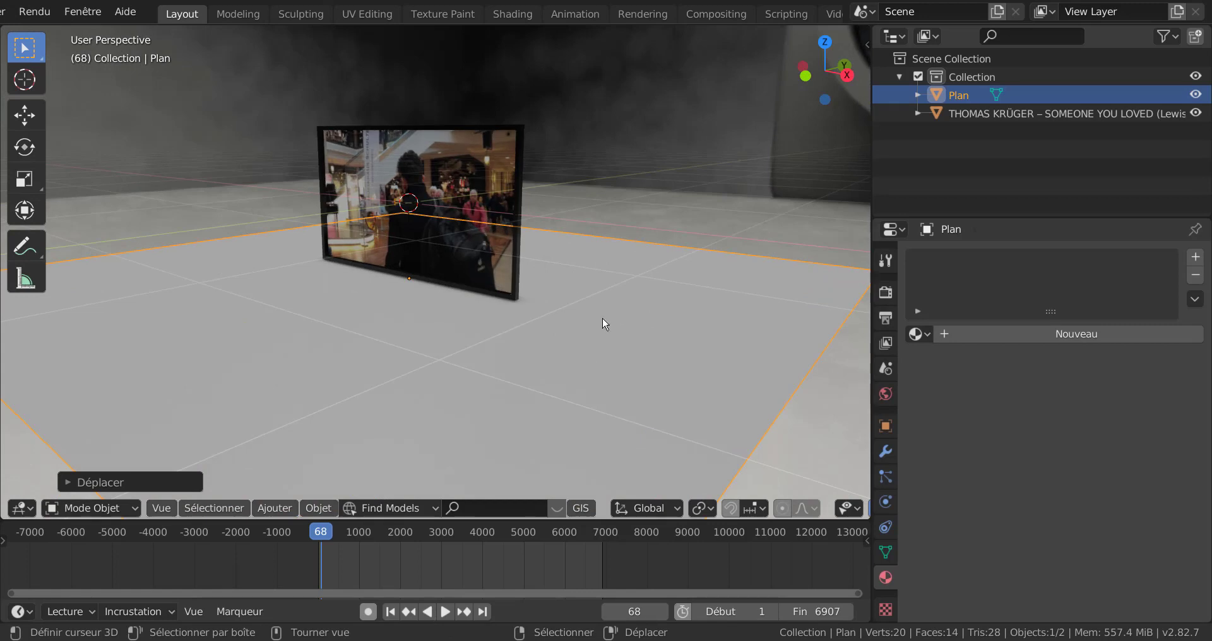
# Step: Set the blend mode of the TV's video material to Opaque in its material settings
pyautogui.click(425, 188)
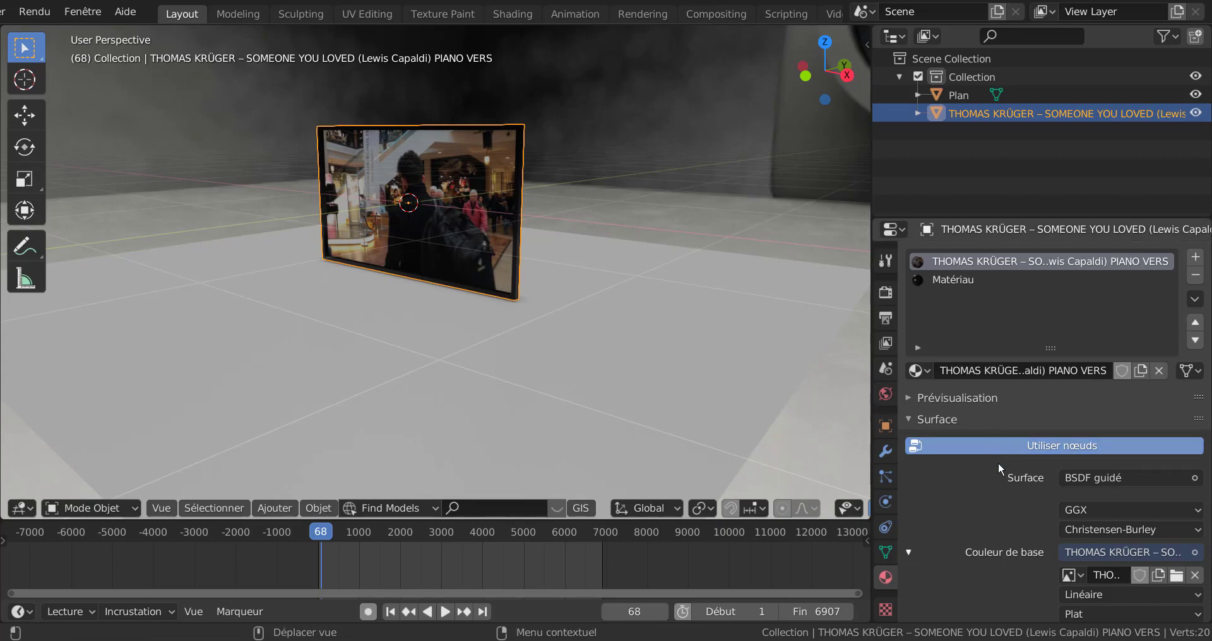
pyautogui.scroll(-12, 996, 464)
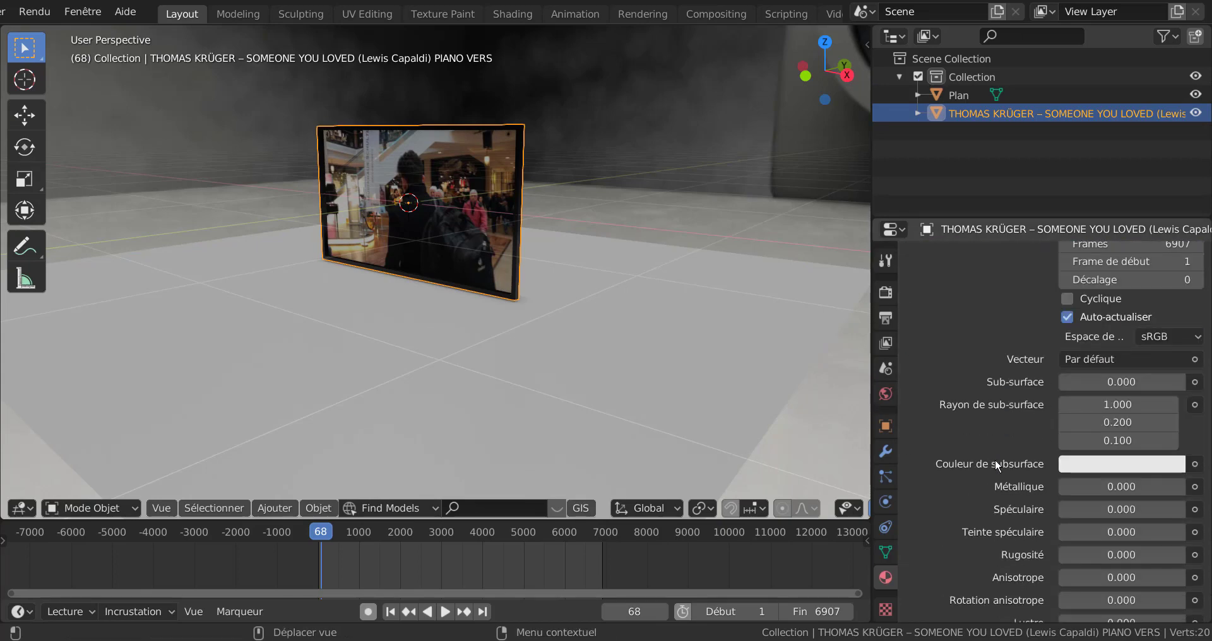
pyautogui.scroll(-13, 995, 459)
pyautogui.scroll(-9, 1003, 501)
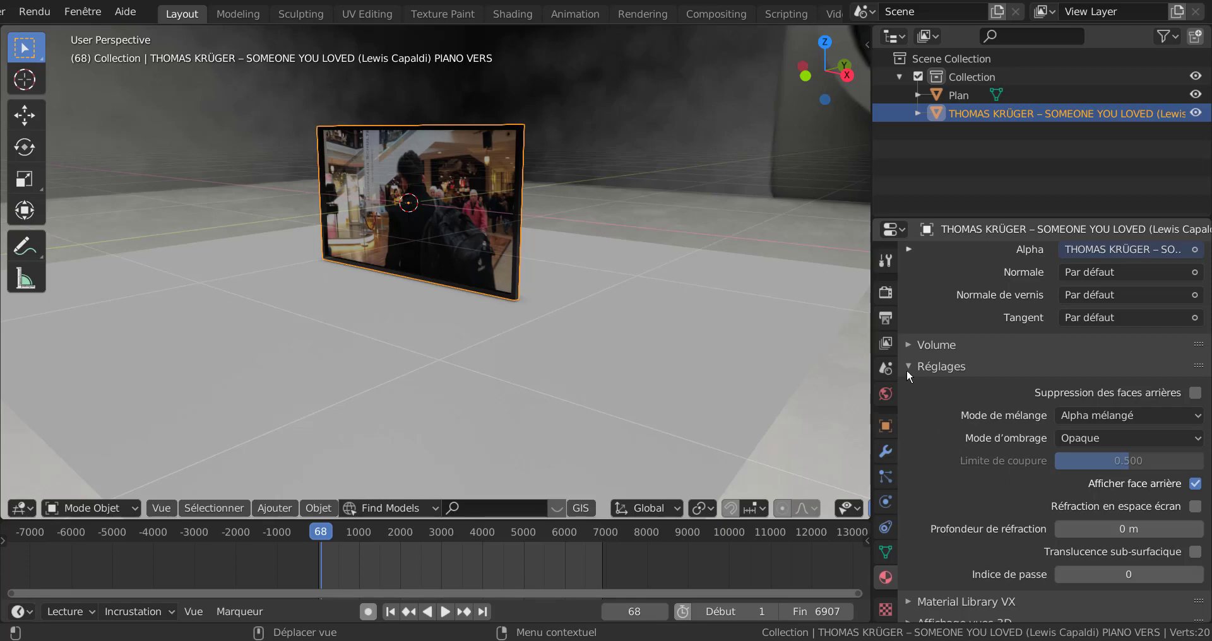
pyautogui.click(1110, 416)
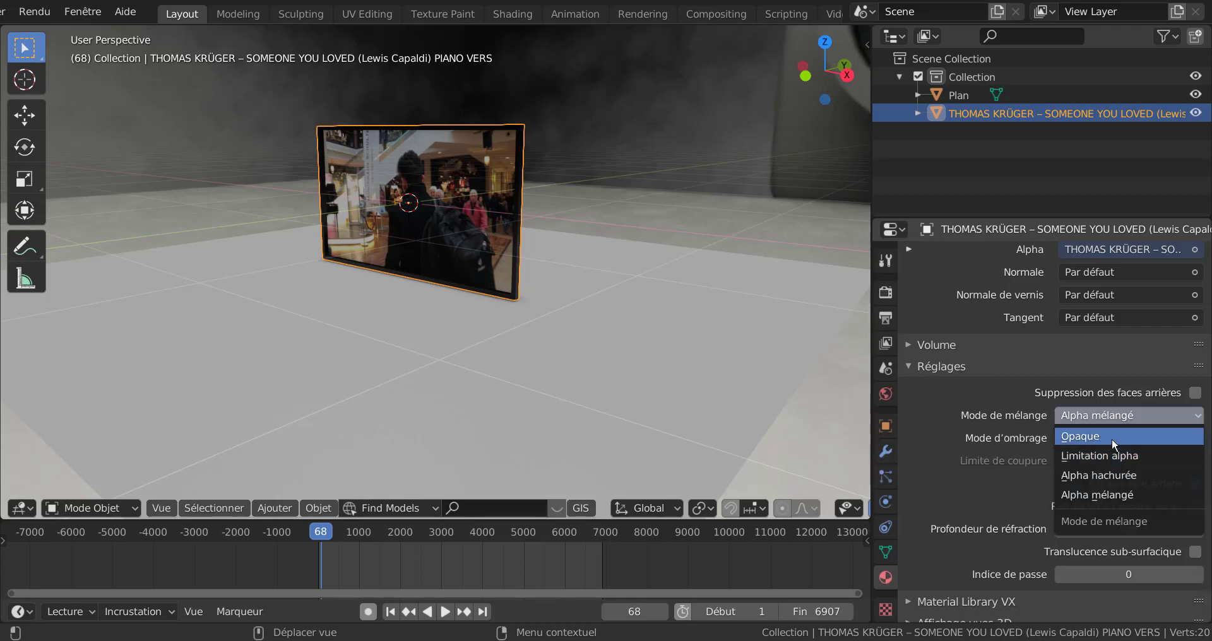
pyautogui.click(1111, 437)
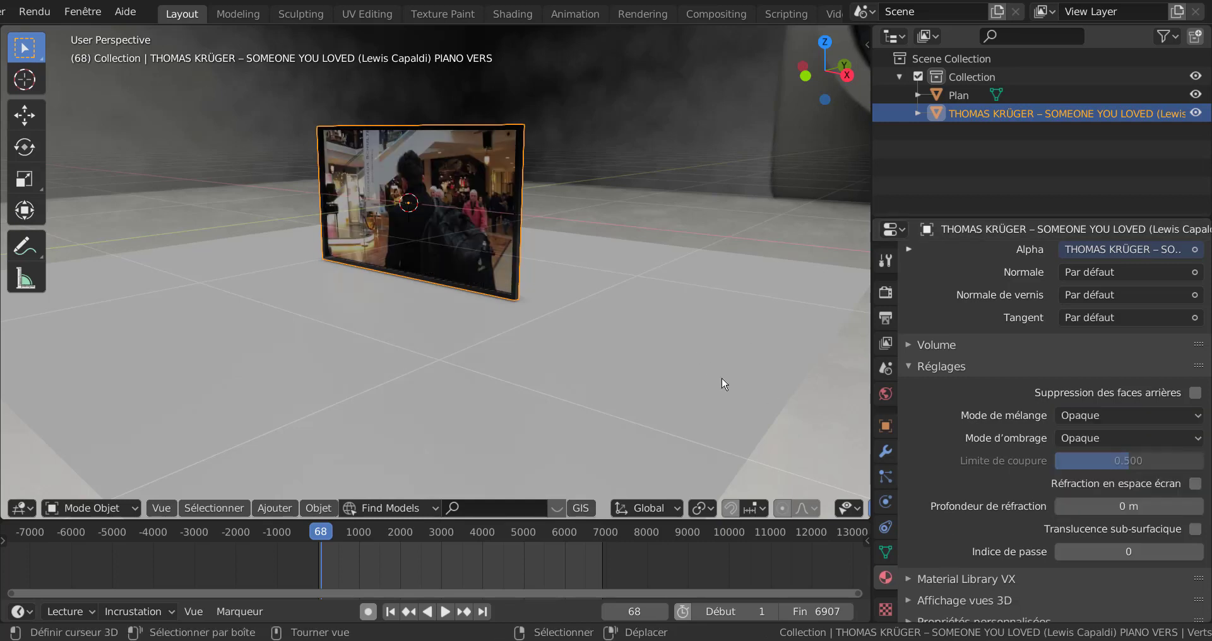
# Step: Give the floor plane a new material with metallic 0.788 and roughness 0
pyautogui.click(722, 377)
pyautogui.click(1076, 334)
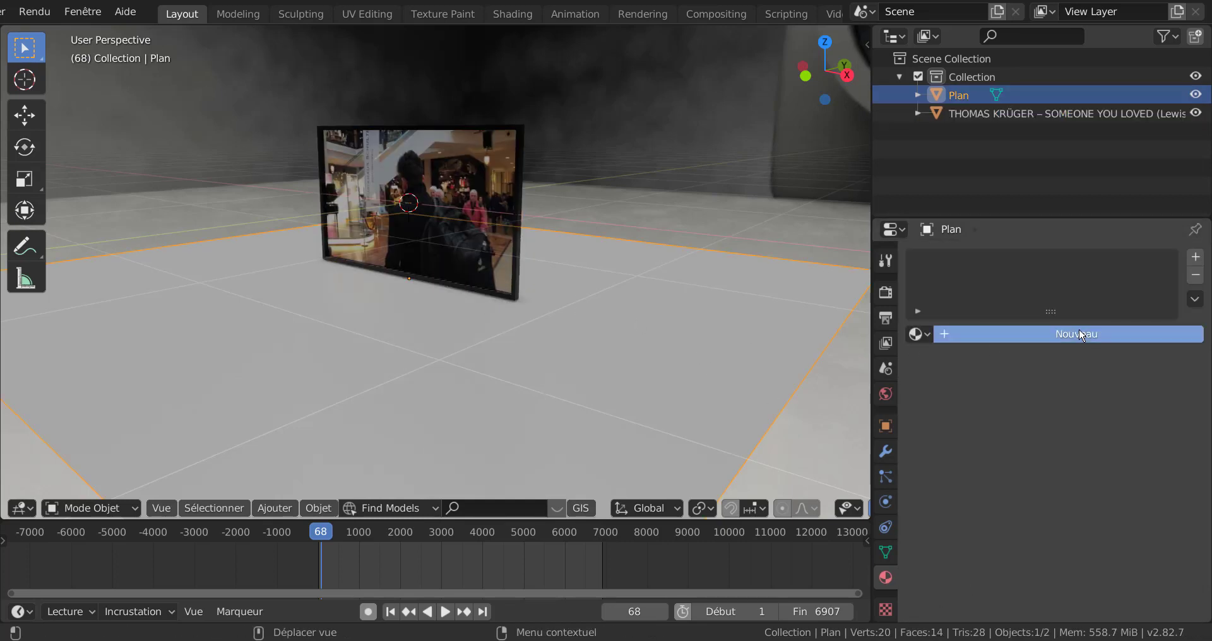
pyautogui.moveTo(1075, 491); pyautogui.dragTo(1169, 498)
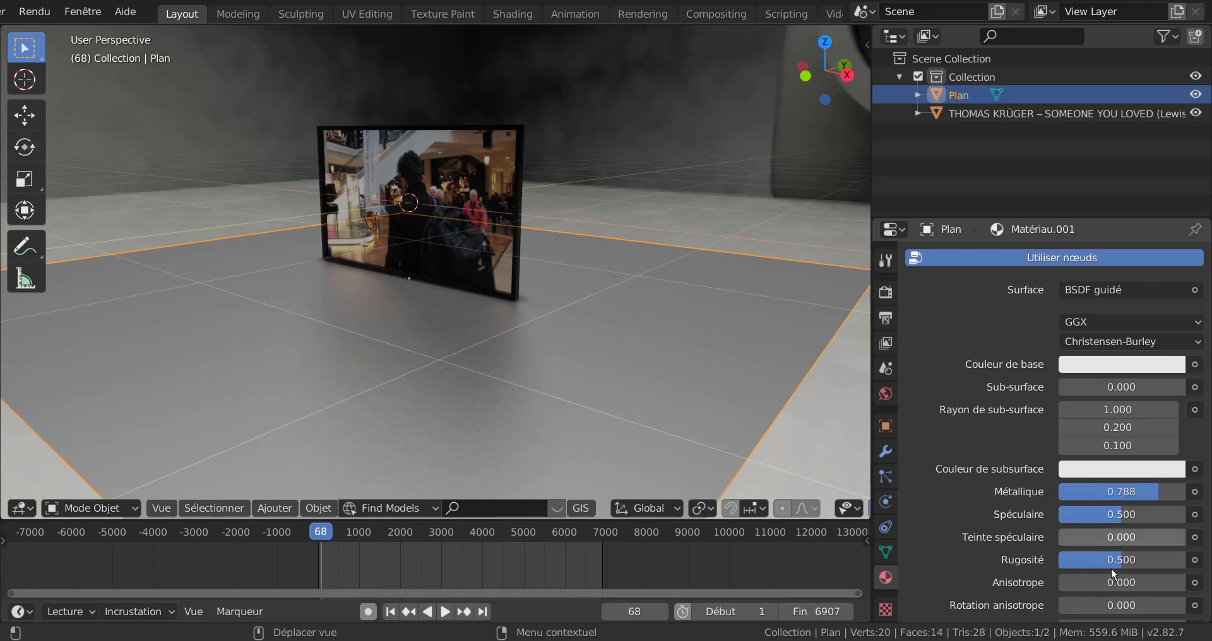
pyautogui.moveTo(1119, 562); pyautogui.dragTo(1014, 559)
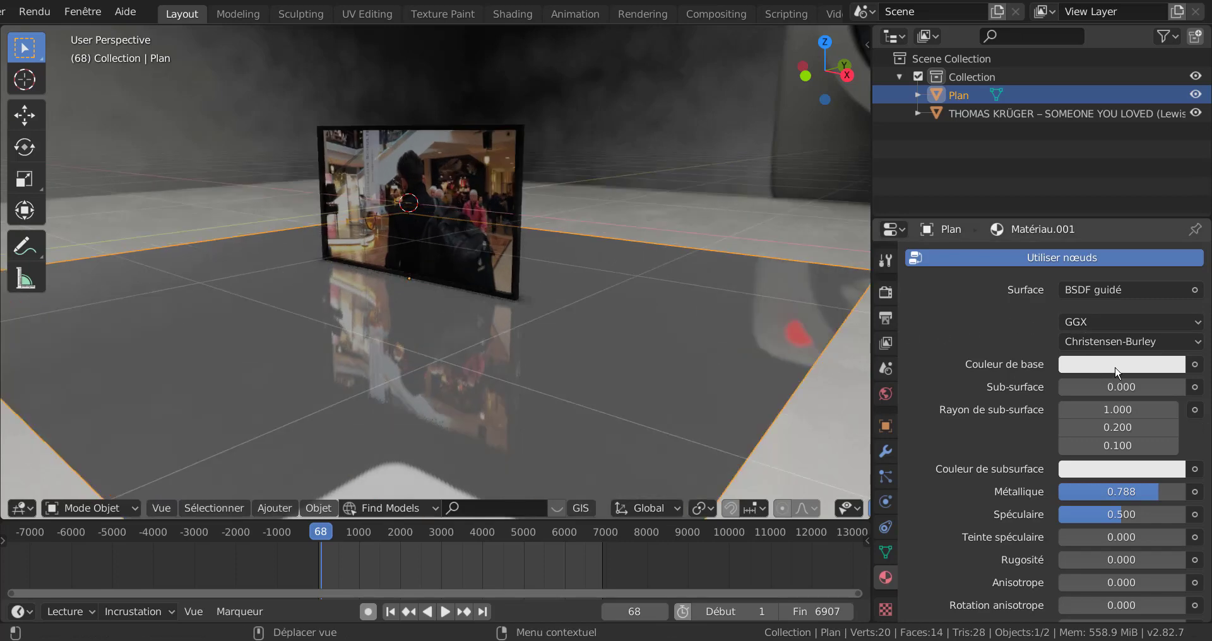
# Step: Change the floor's base colour to a darker red with hue 0.009, saturation about 0.76 and brightness 0.581
pyautogui.click(1118, 366)
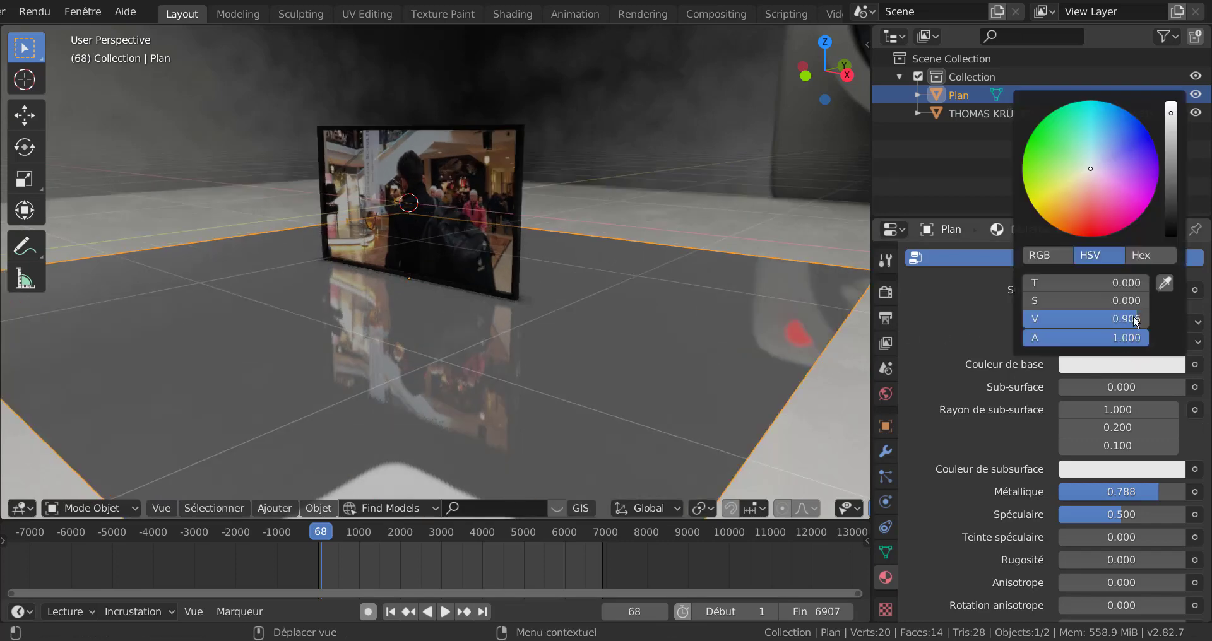
pyautogui.click(1088, 219)
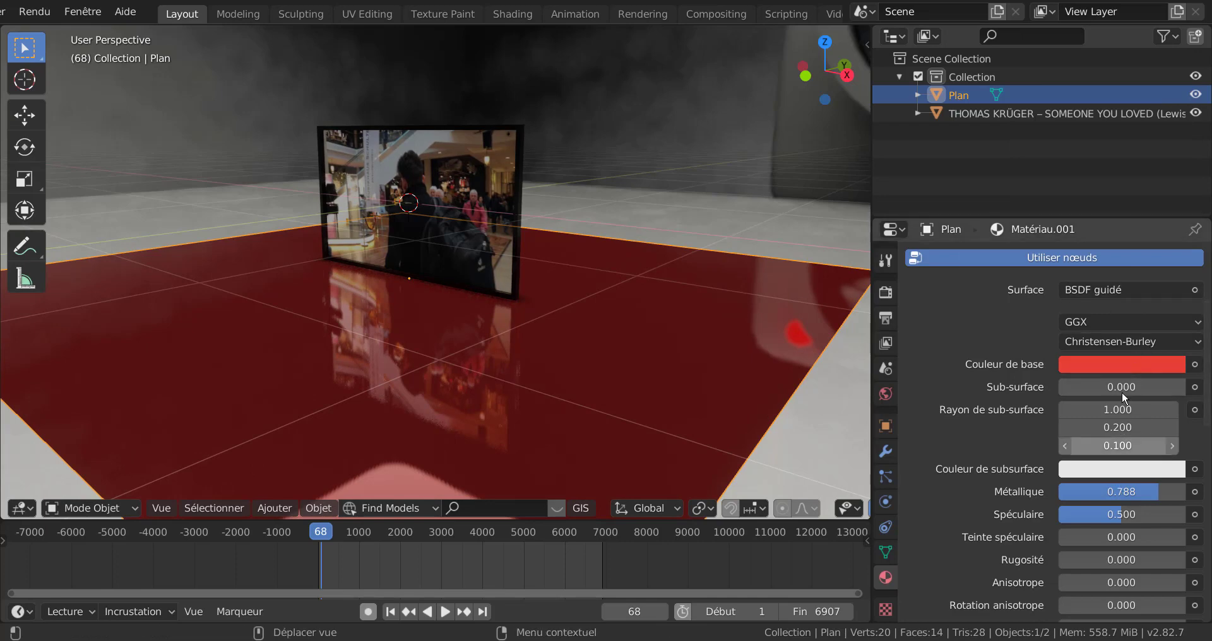
pyautogui.click(1128, 364)
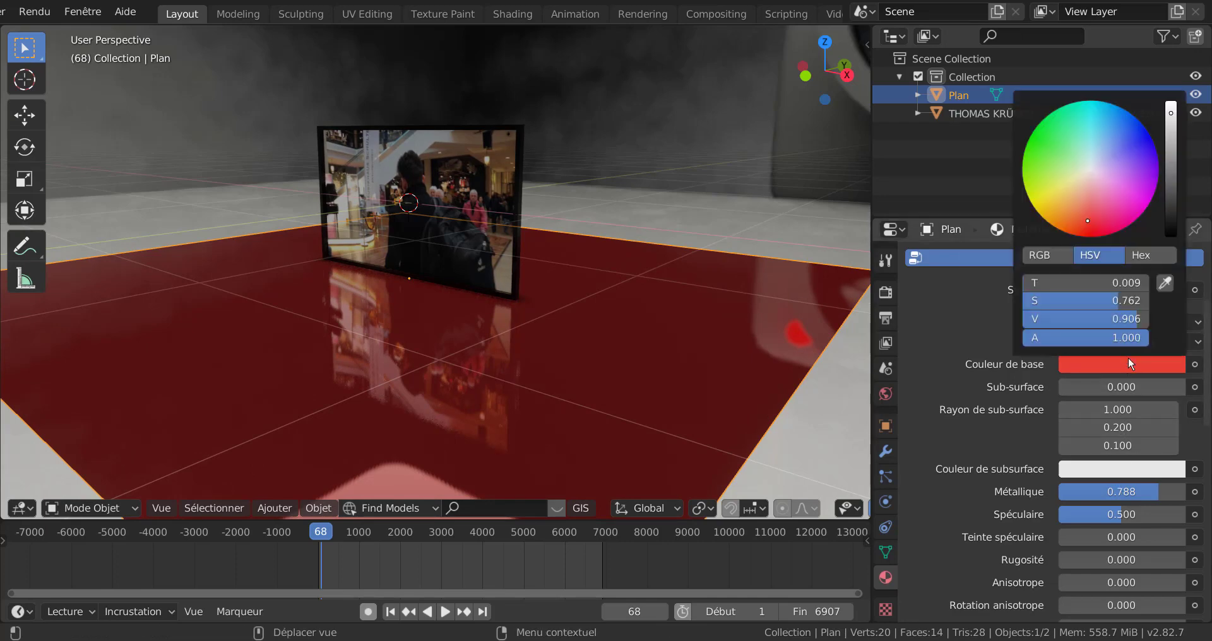
pyautogui.moveTo(1171, 114); pyautogui.dragTo(1163, 275)
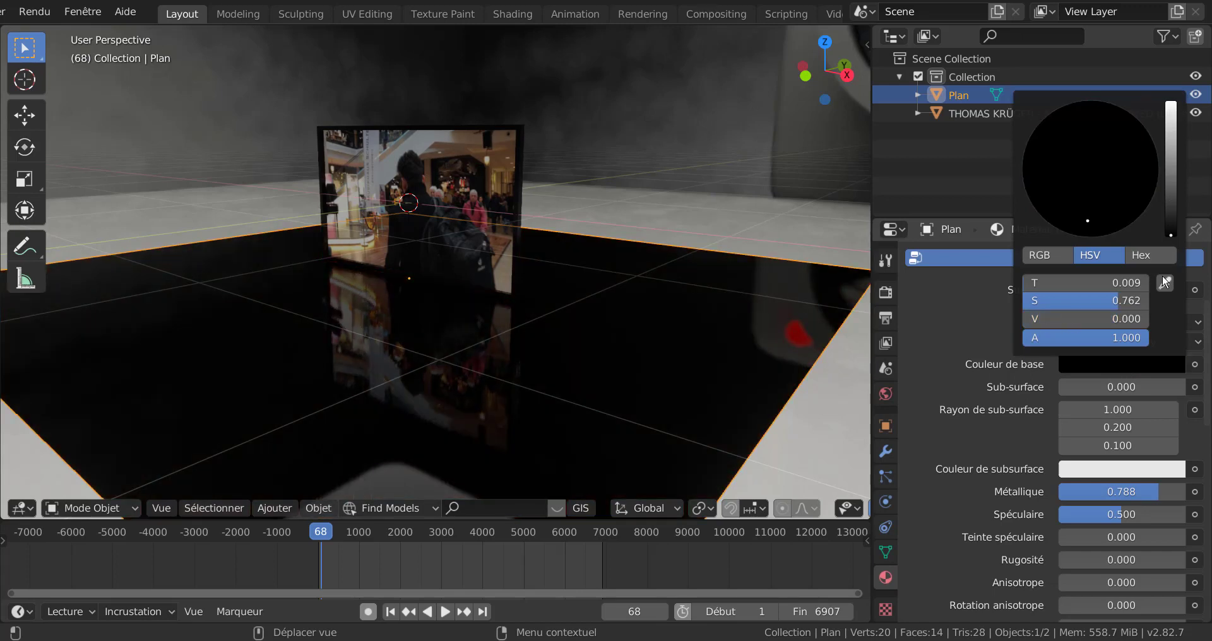
pyautogui.moveTo(1168, 199); pyautogui.dragTo(1176, 156)
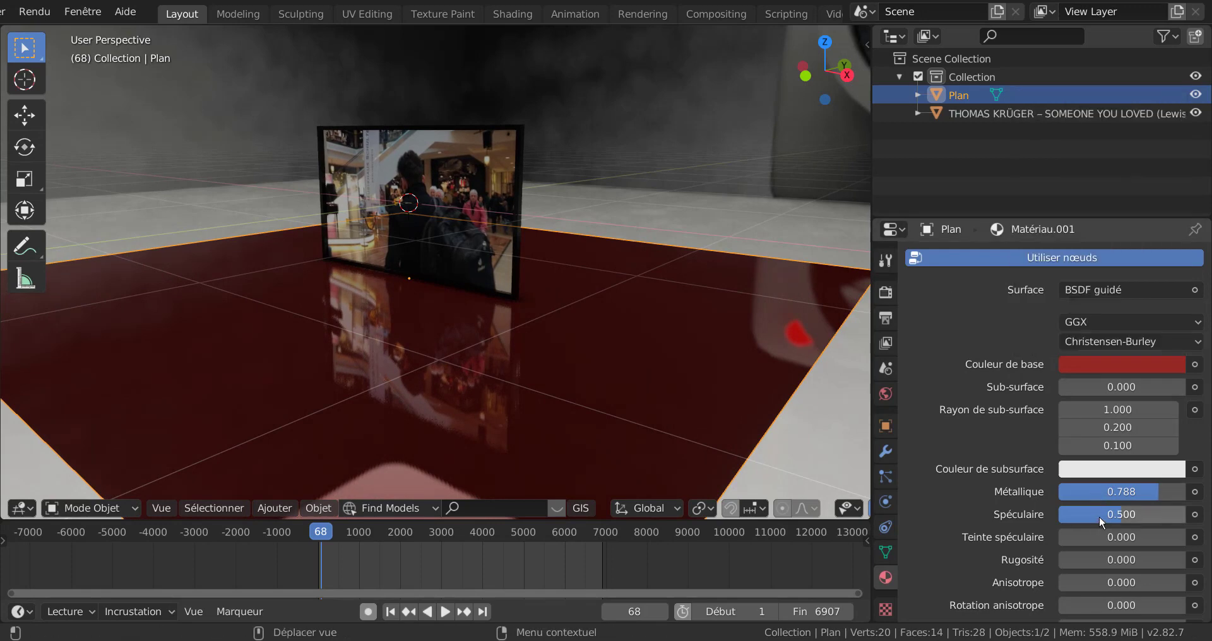
# Step: Brighten the floor's red base colour slightly, and set its metallic to 0.315 and specular to 0.956
pyautogui.moveTo(1099, 512); pyautogui.dragTo(1024, 520)
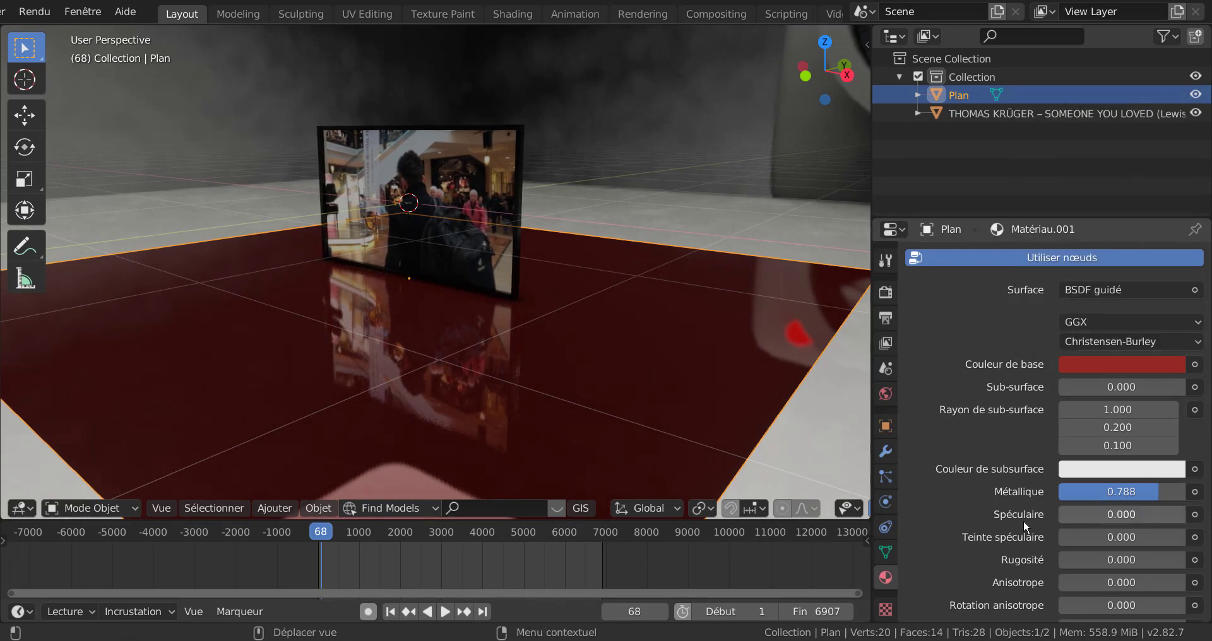
pyautogui.moveTo(1150, 494); pyautogui.dragTo(1111, 492)
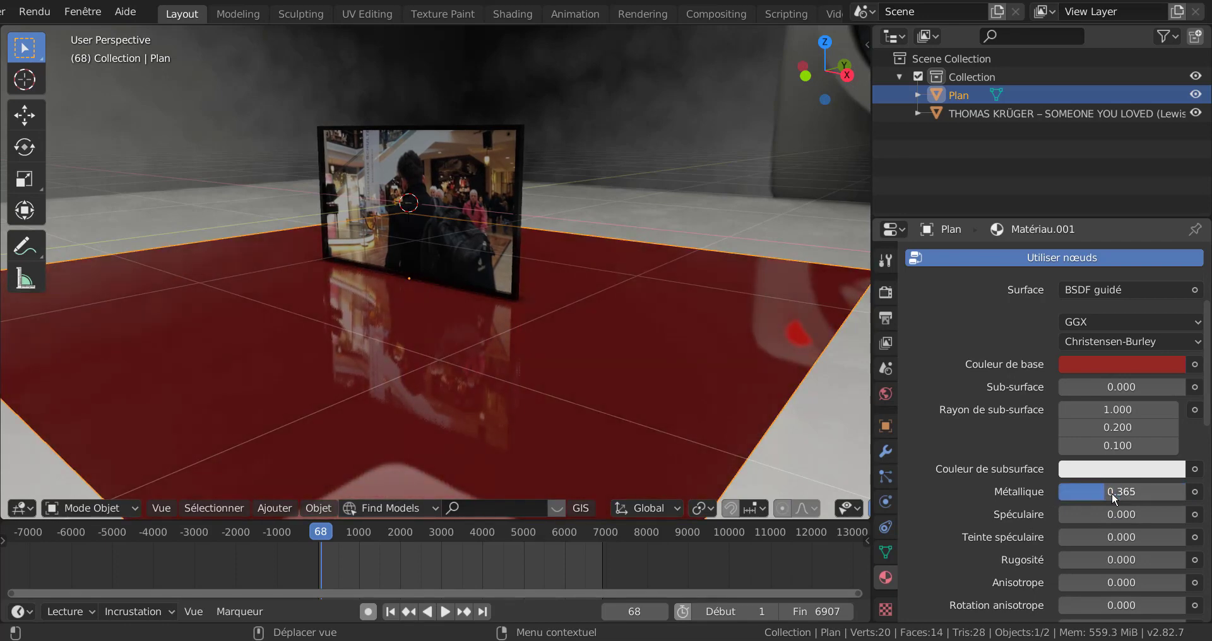
pyautogui.click(1116, 362)
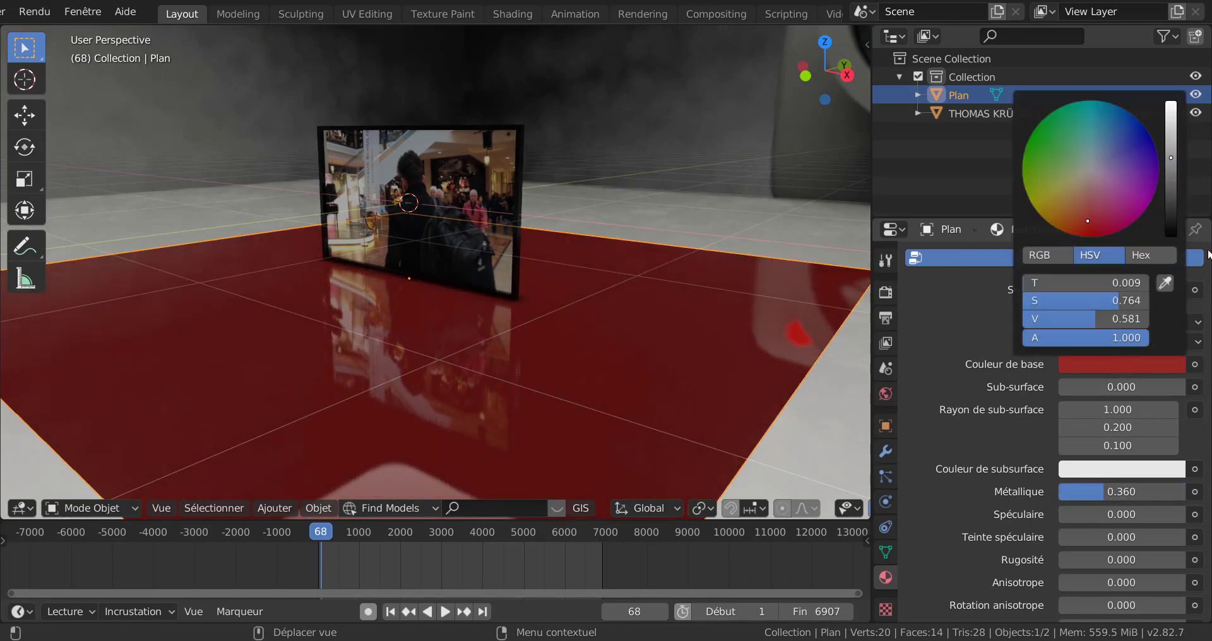
pyautogui.moveTo(1174, 166)
pyautogui.mouseDown()
pyautogui.moveTo(1174, 111)
pyautogui.moveTo(1175, 149)
pyautogui.mouseUp()
pyautogui.moveTo(1097, 490); pyautogui.dragTo(1180, 512)
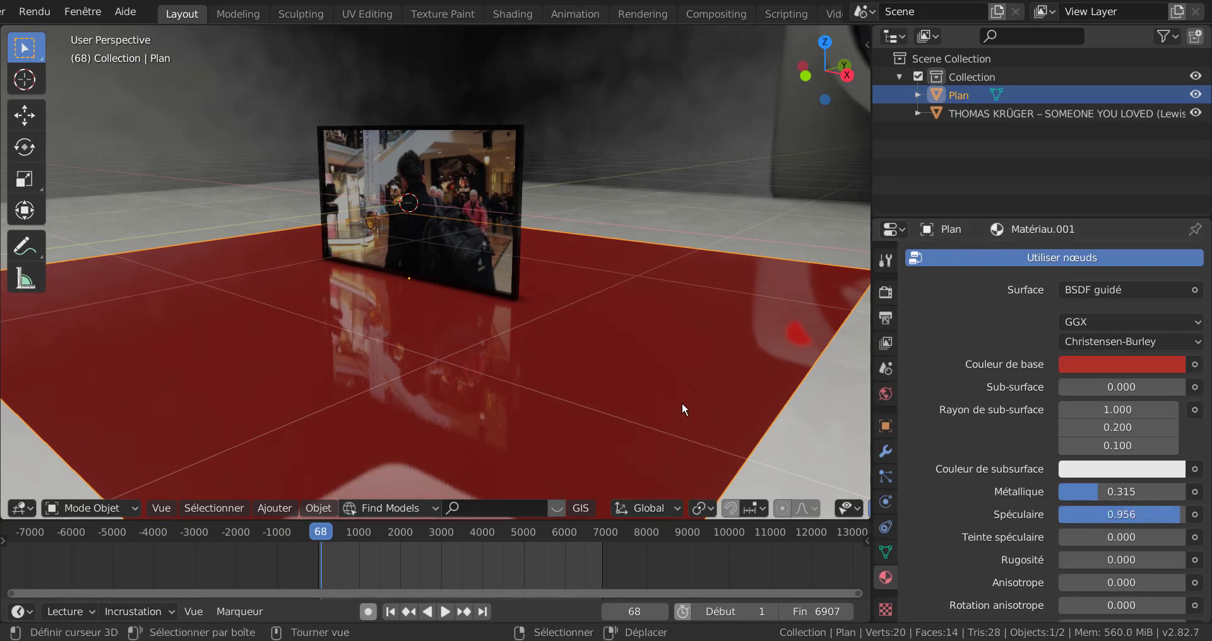
# Step: Extrude the floor plane's face downwards into a thick slab and return to Object Mode
pyautogui.moveTo(682, 403); pyautogui.dragTo(622, 351, button='middle')
pyautogui.press('Tab')
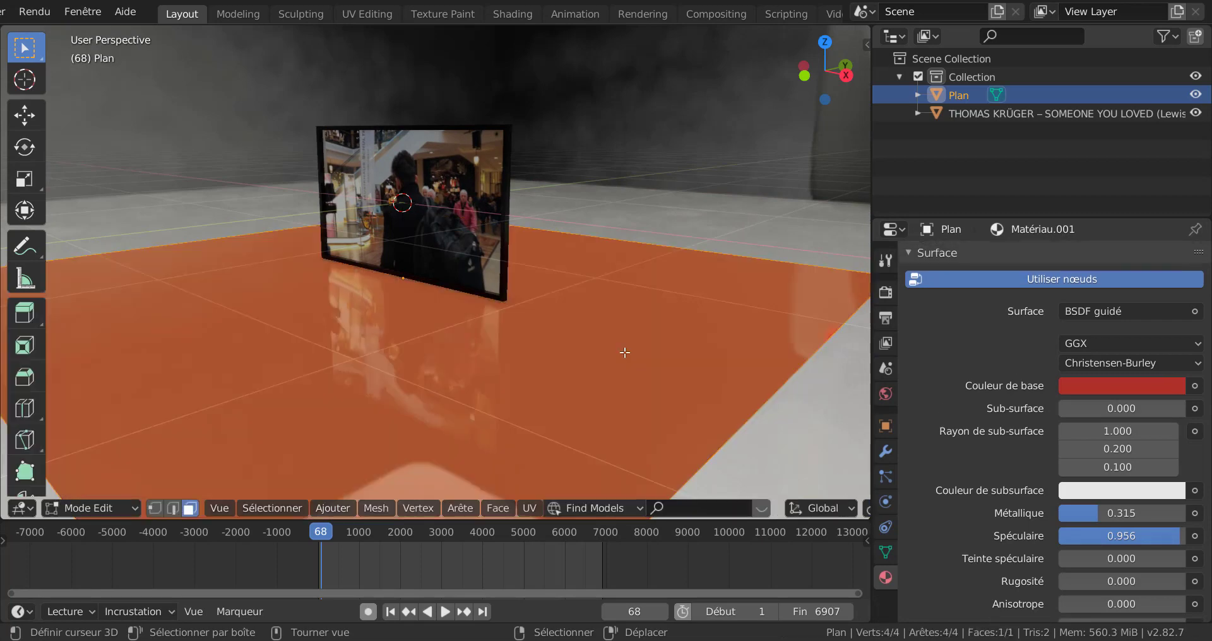
pyautogui.scroll(-1, 671, 378)
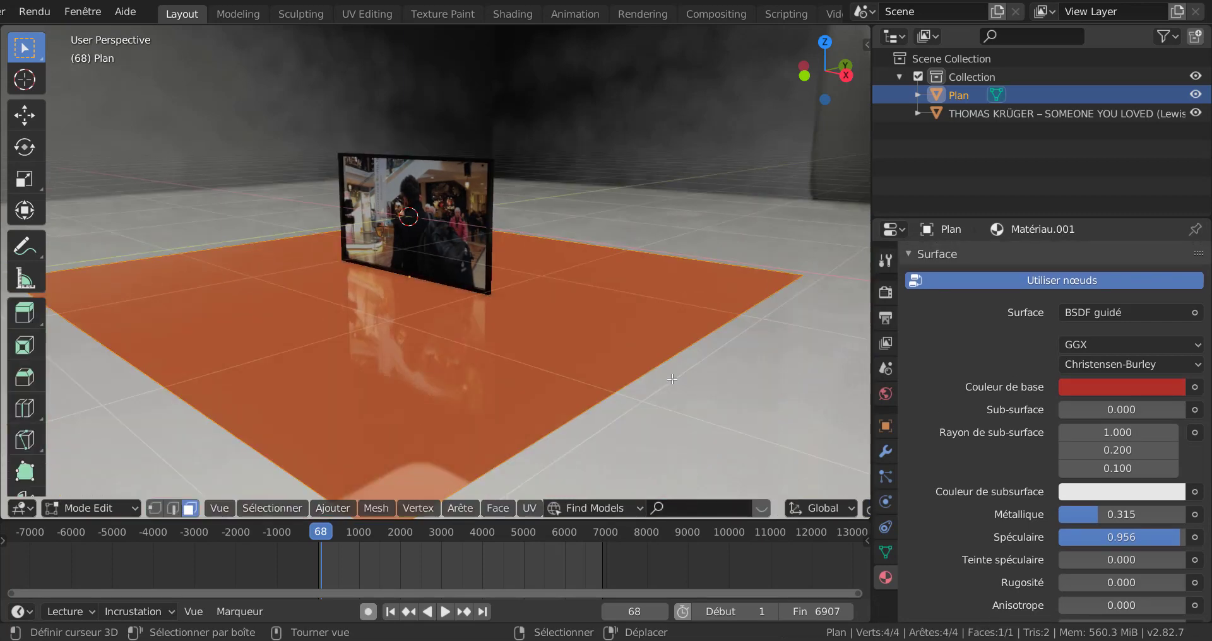
pyautogui.press('e')
pyautogui.click(671, 406)
pyautogui.press('Tab')
# Step: Examine the TV's reflection on the red floor and the slab's edges from near and far
pyautogui.scroll(2, 586, 380)
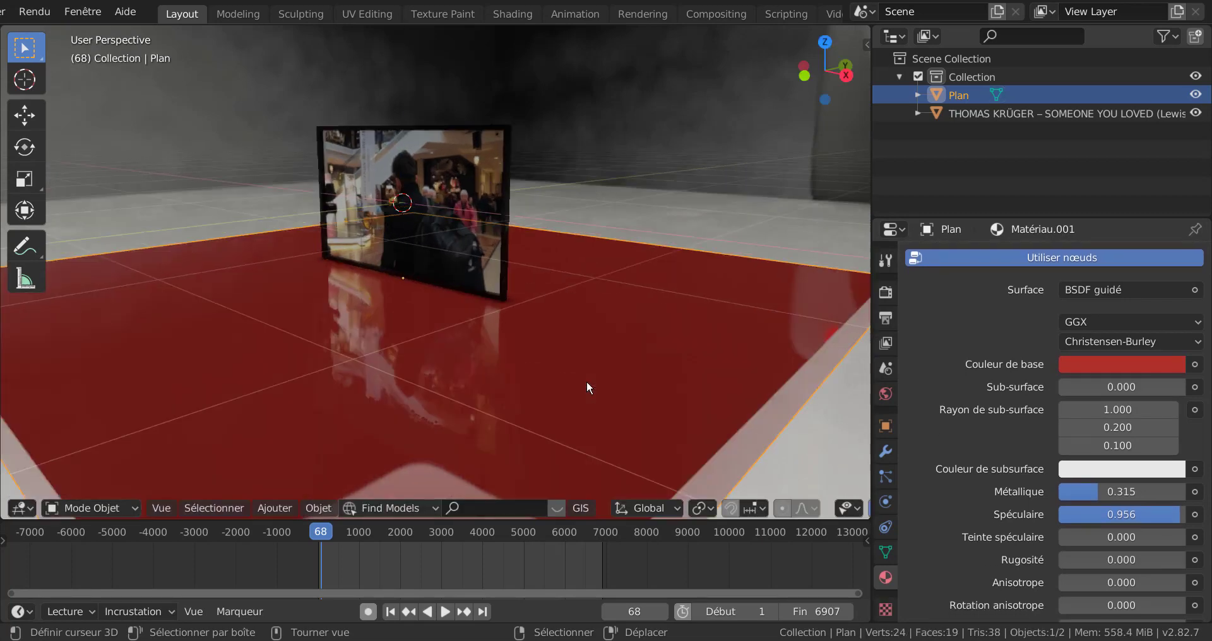
pyautogui.scroll(2, 584, 381)
pyautogui.moveTo(582, 380)
pyautogui.mouseDown(button='middle')
pyautogui.moveTo(618, 391)
pyautogui.moveTo(571, 388)
pyautogui.moveTo(594, 388)
pyautogui.moveTo(578, 381)
pyautogui.mouseUp(button='middle')
pyautogui.scroll(-4, 598, 390)
pyautogui.scroll(2, 549, 342)
pyautogui.scroll(-5, 518, 278)
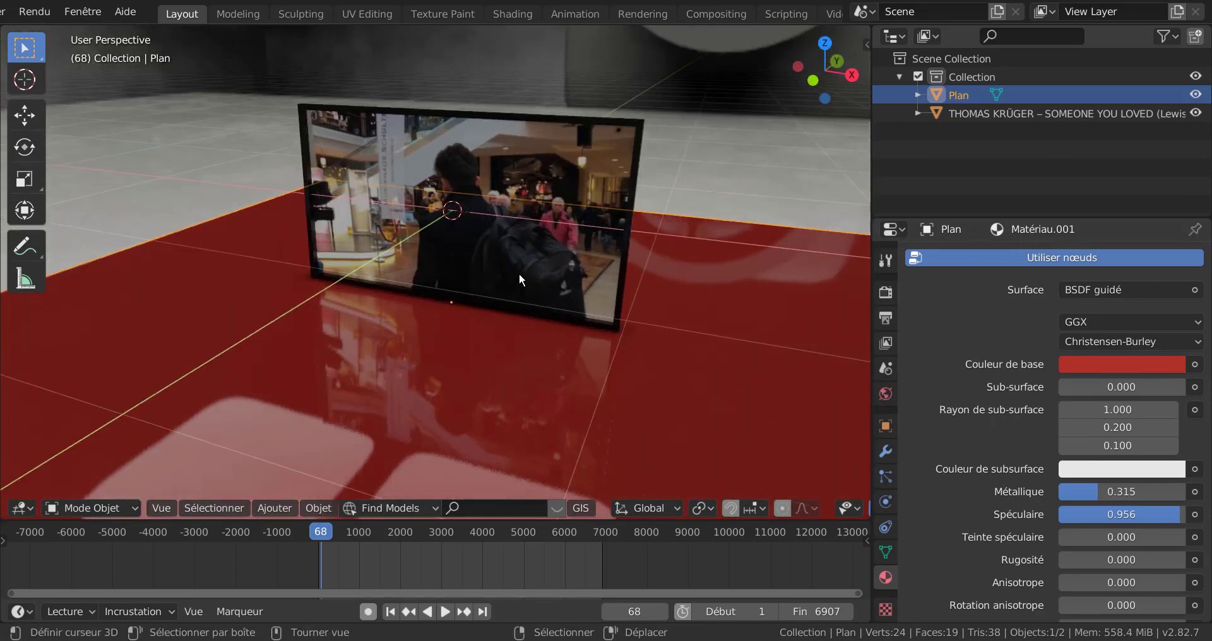
pyautogui.moveTo(704, 412); pyautogui.dragTo(672, 266, button='middle')
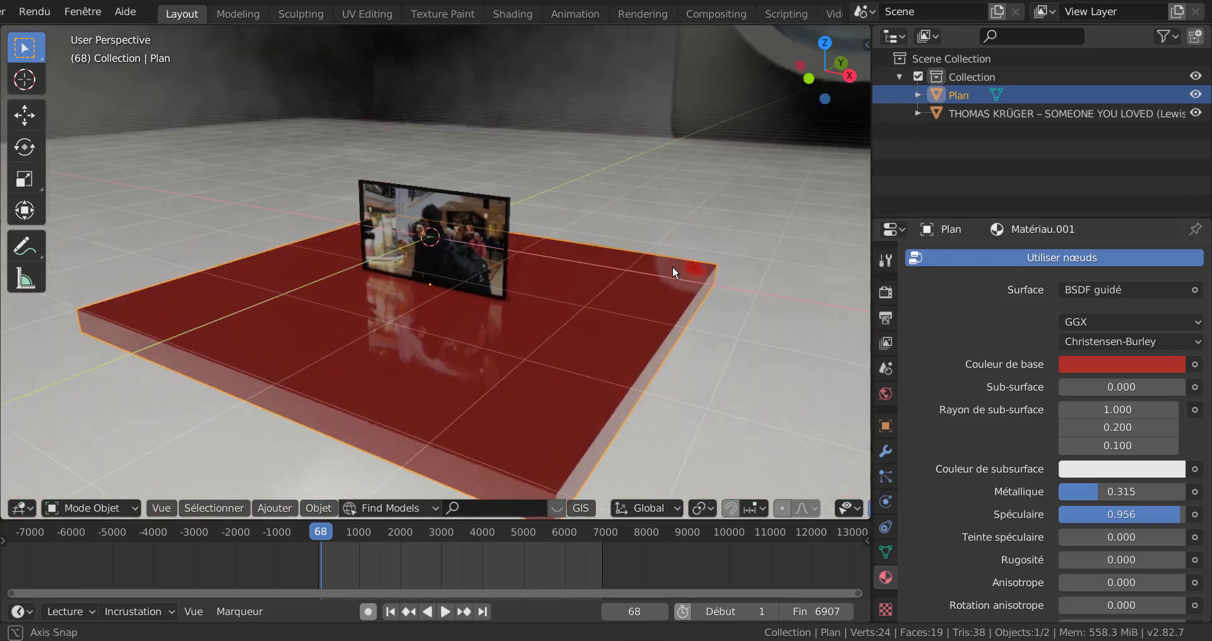
# Step: Try lowering the world background strength to 0, and reset it to 1
pyautogui.click(884, 394)
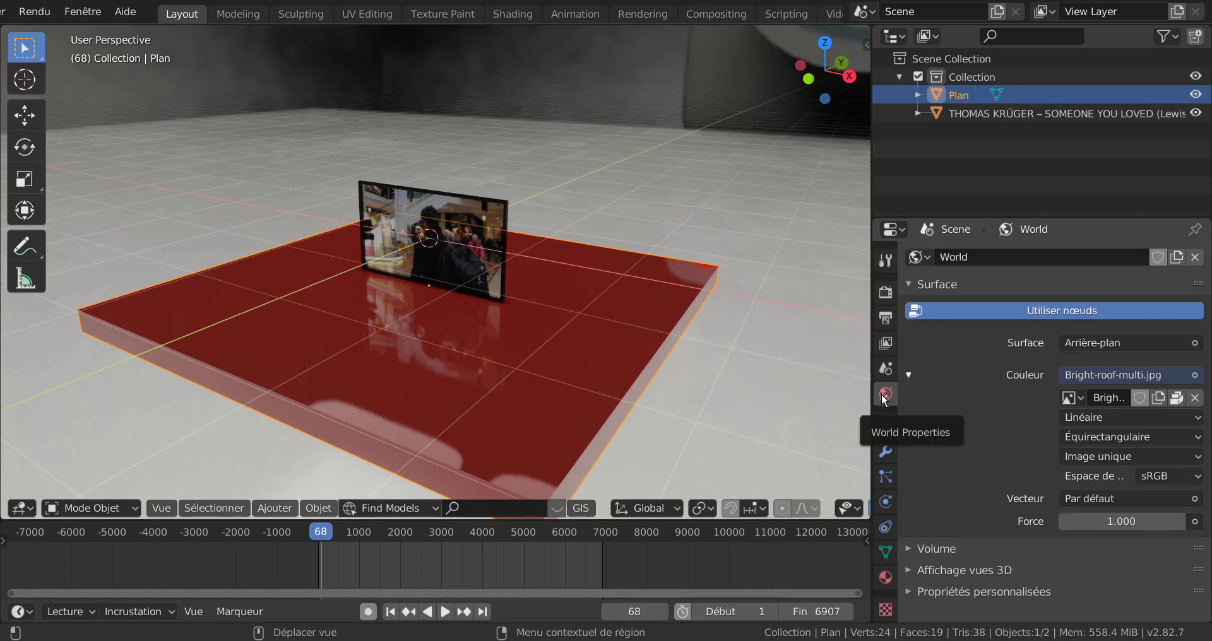
pyautogui.moveTo(1141, 529); pyautogui.dragTo(1052, 530)
pyautogui.click(1095, 527)
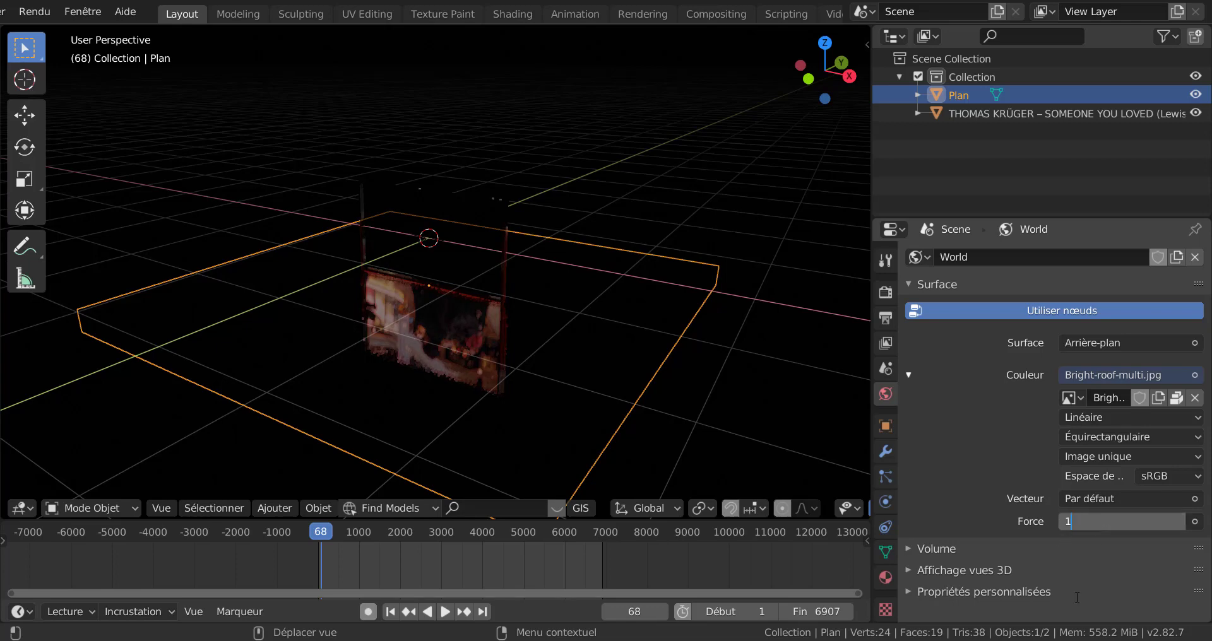
pyautogui.press('Return')
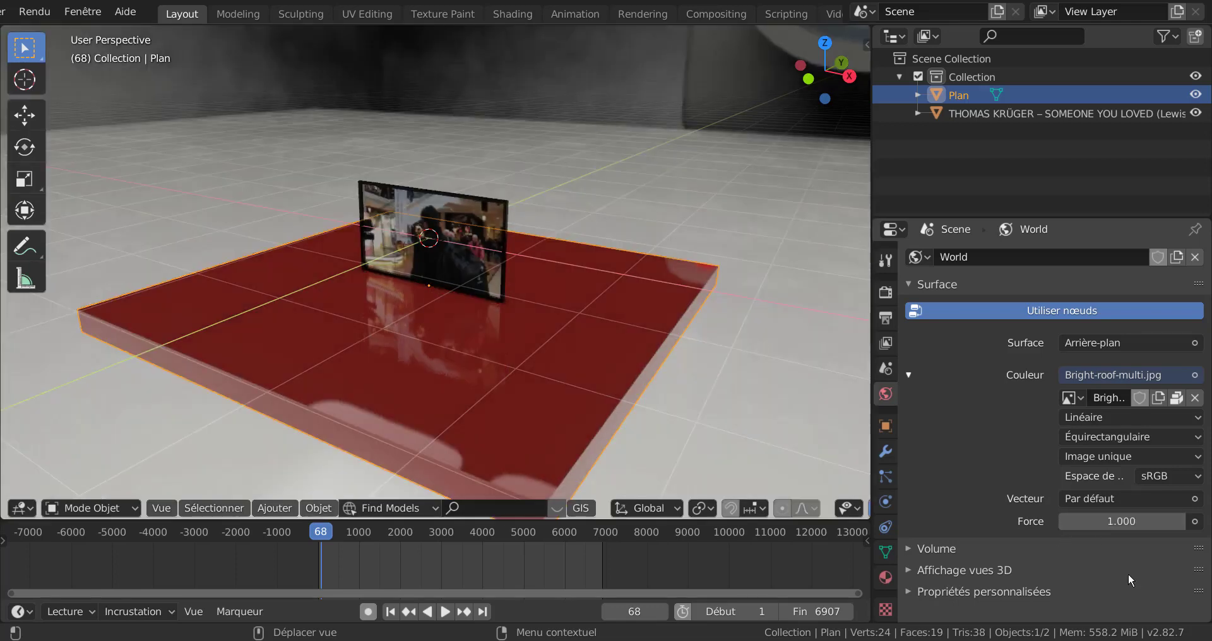
# Step: Drive the world background strength with the light path's ray depth (Profondeur de rayon) and widen the 3D viewport
pyautogui.click(1195, 522)
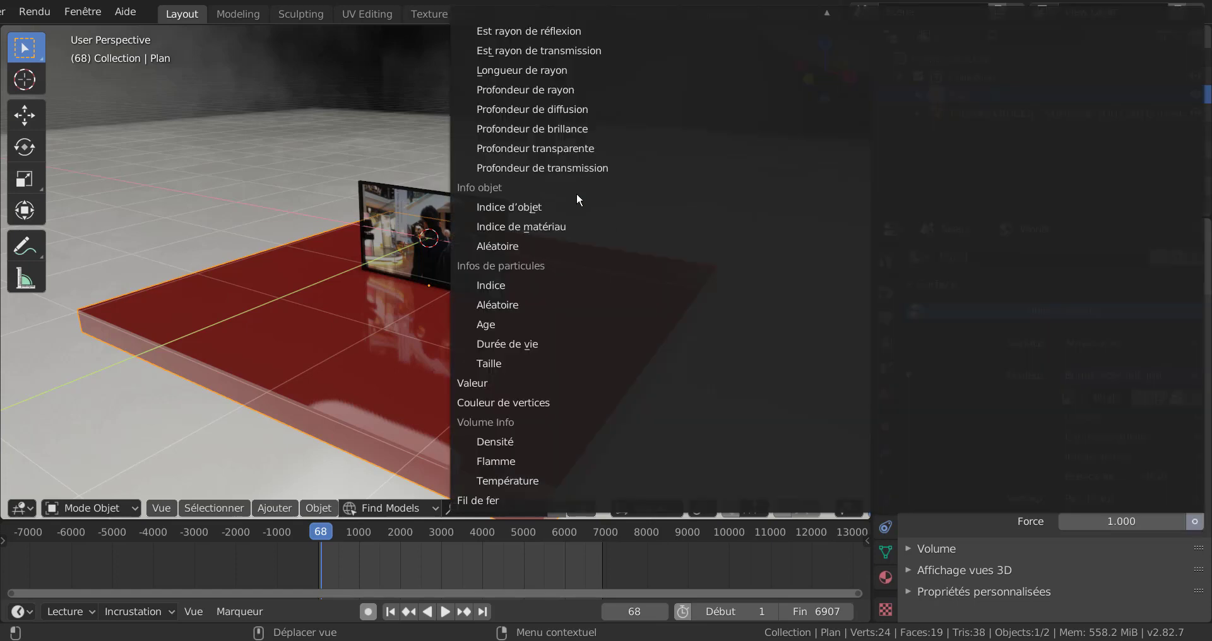
pyautogui.click(536, 95)
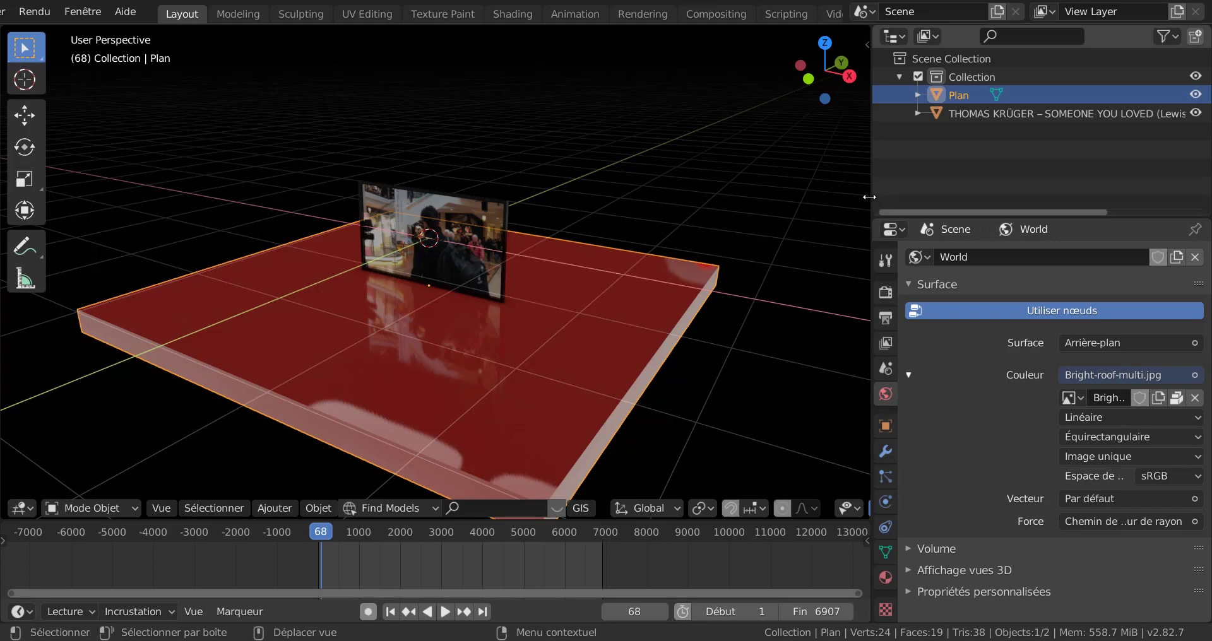
pyautogui.moveTo(871, 190); pyautogui.dragTo(1005, 191)
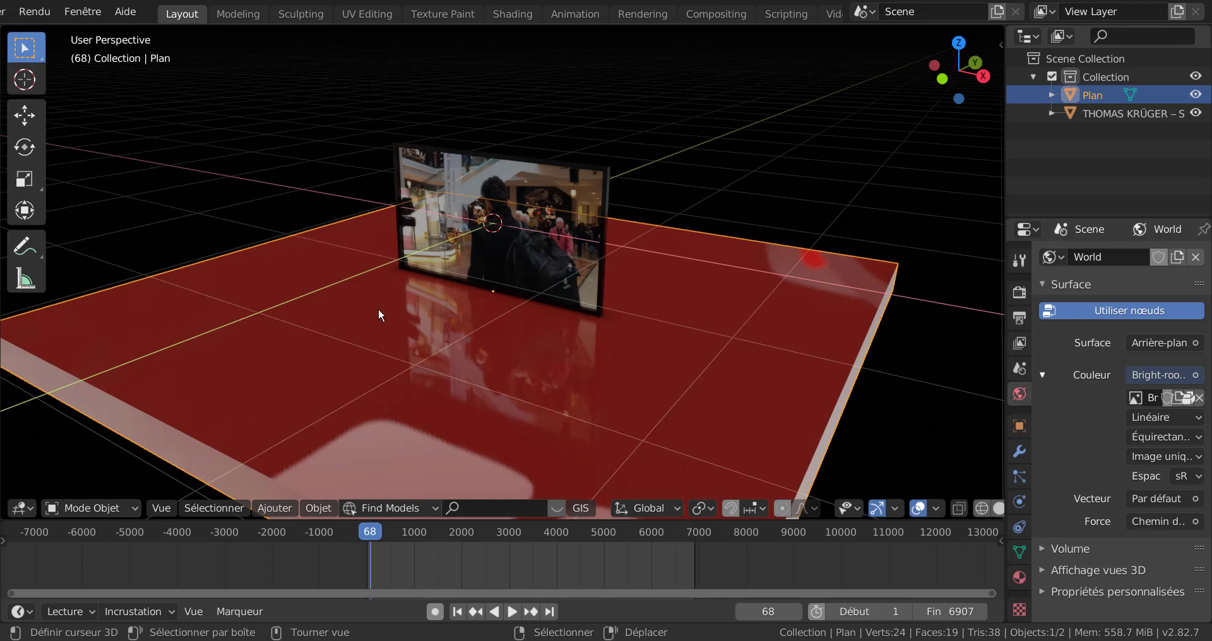
# Step: Add a point light at the 3D cursor and raise it along Z well above the TV
pyautogui.click(277, 508)
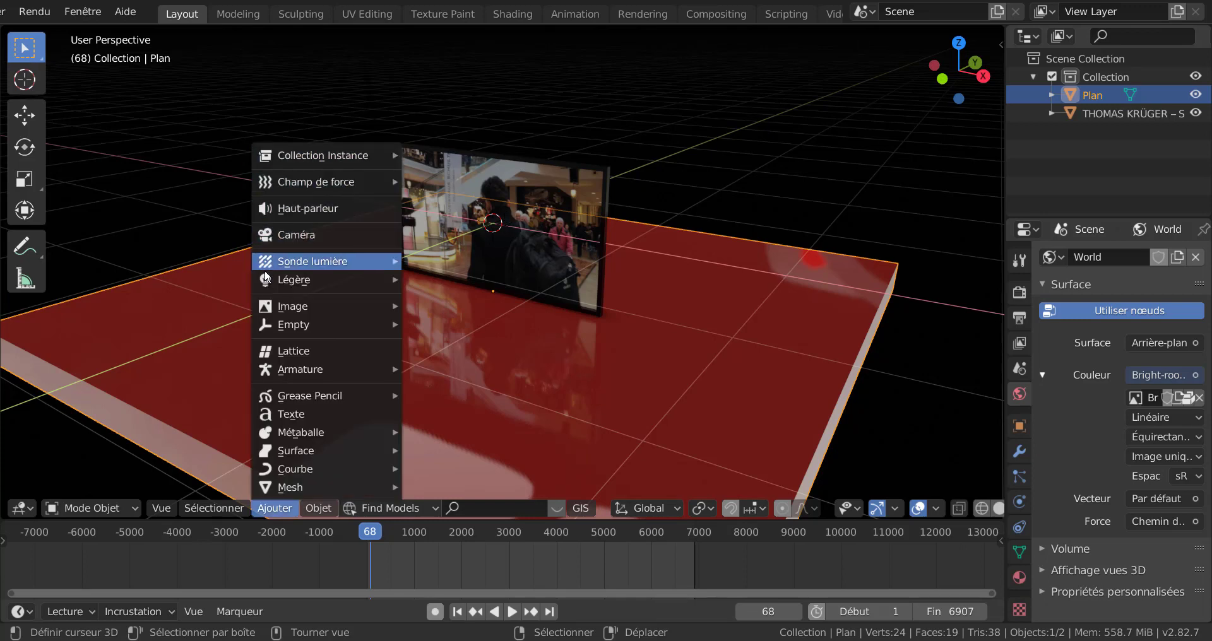
pyautogui.moveTo(267, 282)
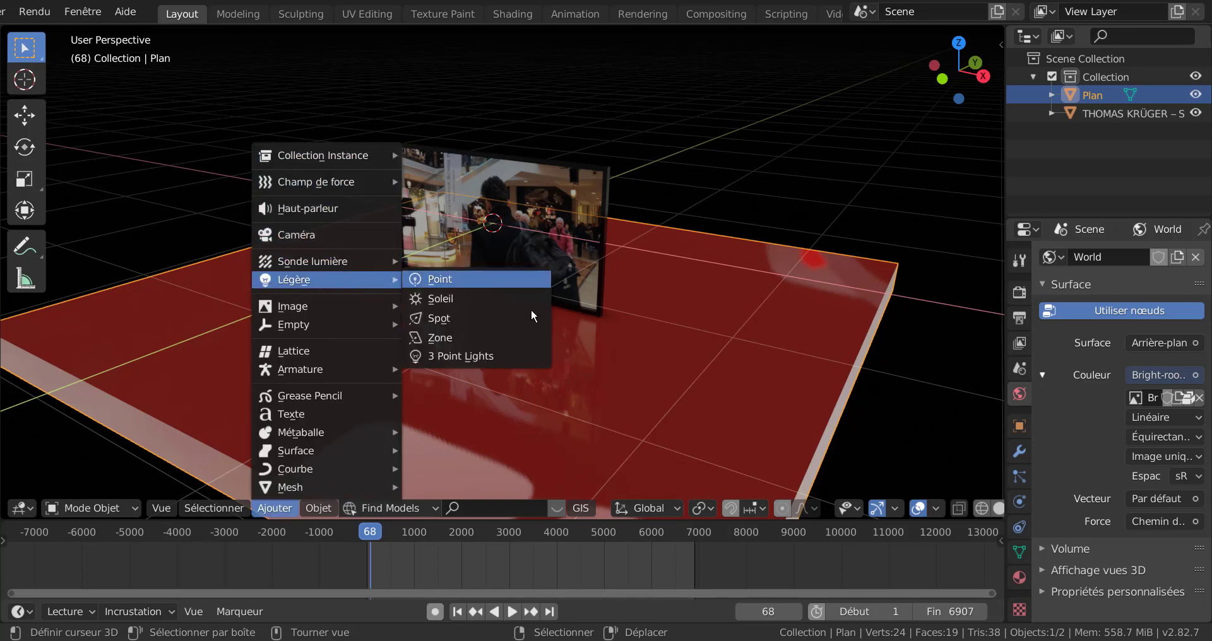
pyautogui.click(455, 280)
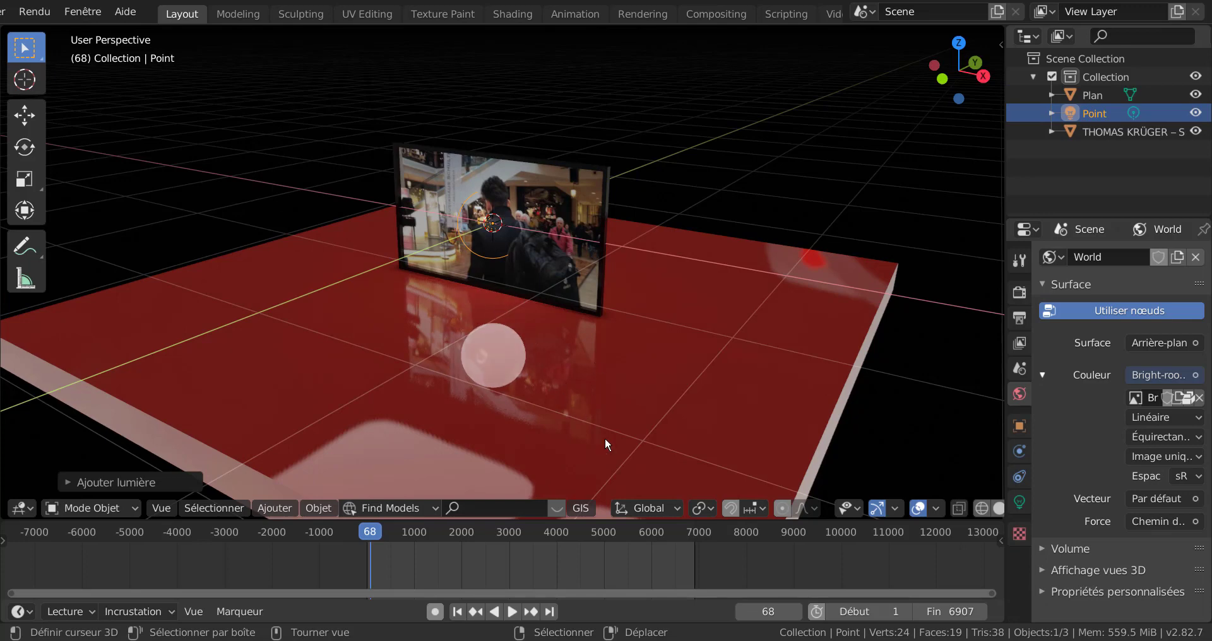
pyautogui.scroll(-2, 600, 450)
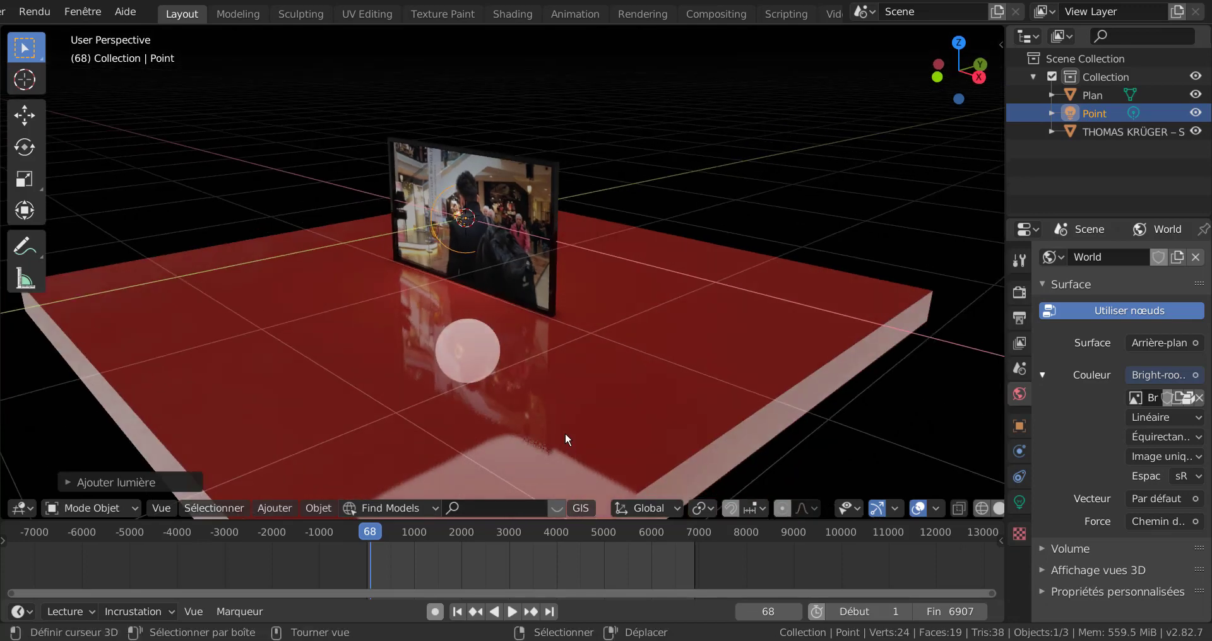
pyautogui.scroll(-2, 565, 433)
pyautogui.press('g')
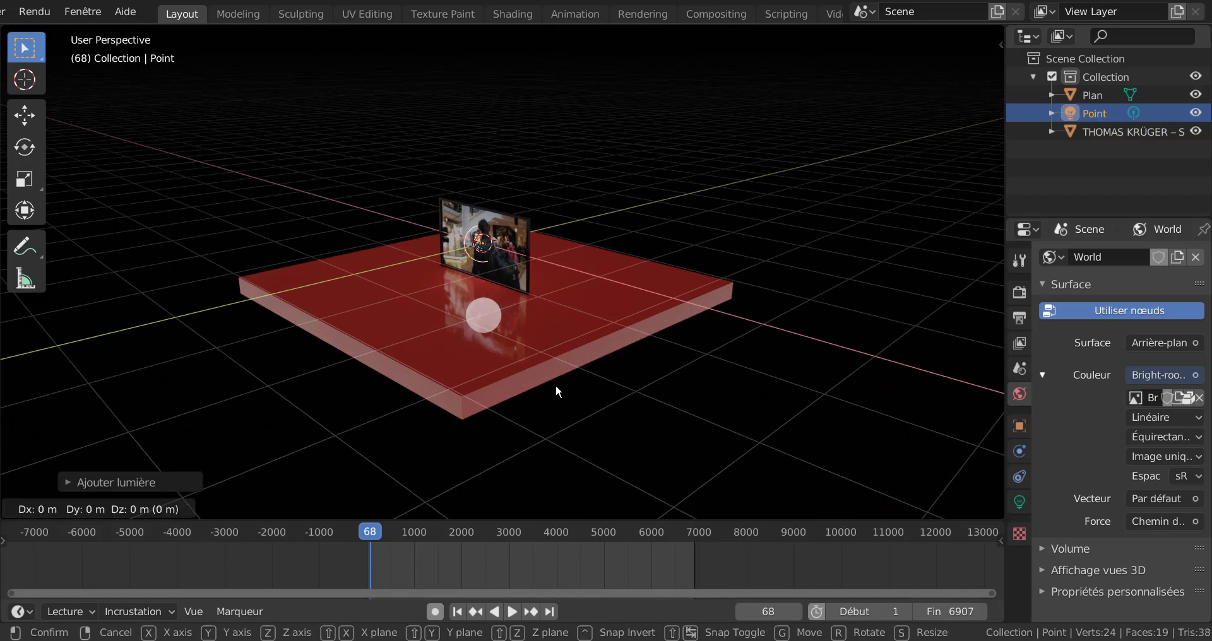
pyautogui.press('z')
pyautogui.click(553, 166)
pyautogui.scroll(-2, 685, 221)
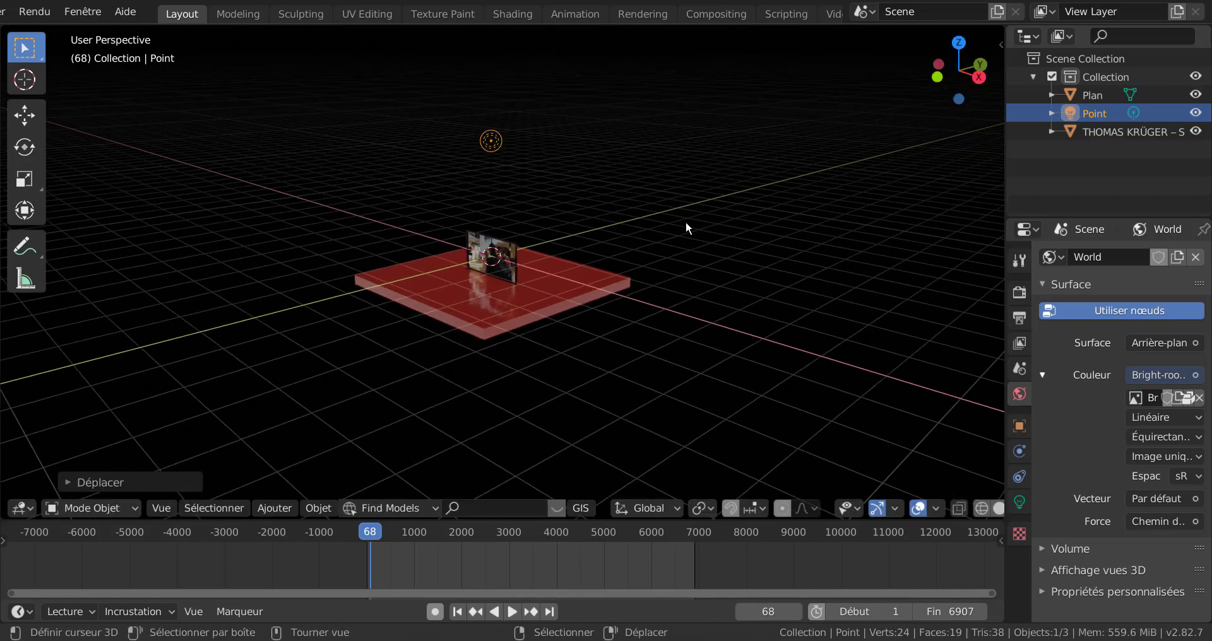
# Step: Move the point light about 4 m along negative Y so it sits in front of the TV
pyautogui.moveTo(685, 221); pyautogui.dragTo(641, 266, button='middle')
pyautogui.press('g')
pyautogui.press('y')
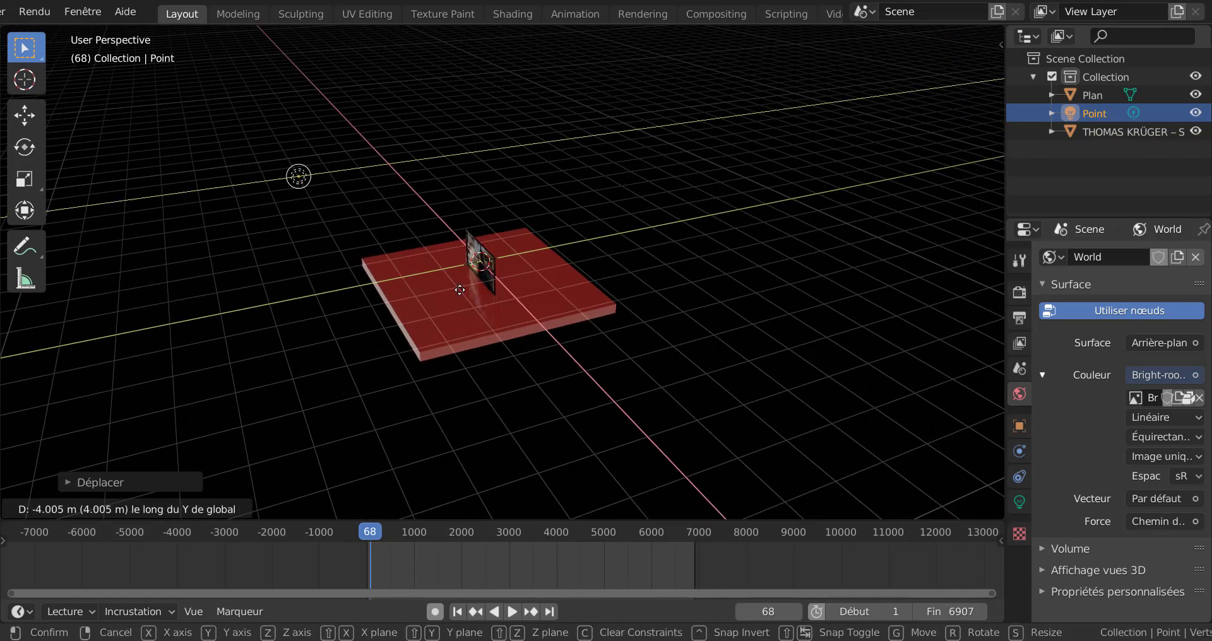
pyautogui.click(746, 370)
pyautogui.moveTo(746, 369); pyautogui.dragTo(755, 373, button='middle')
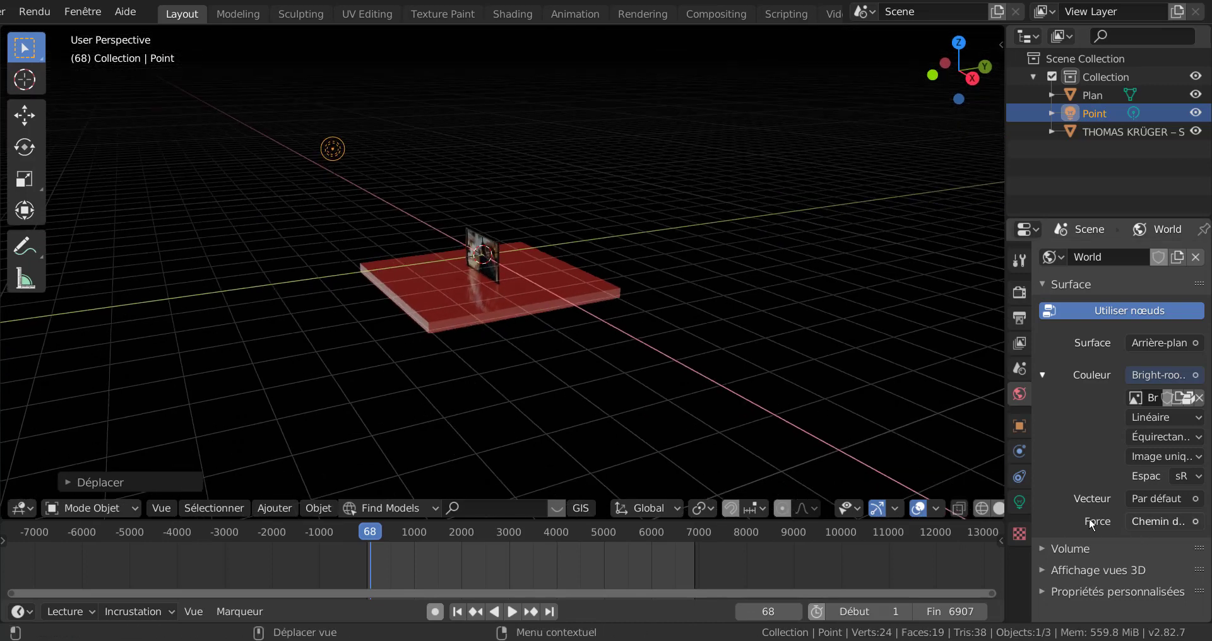
# Step: Widen the properties area and raise the point light's power to about 484 W
pyautogui.click(1019, 502)
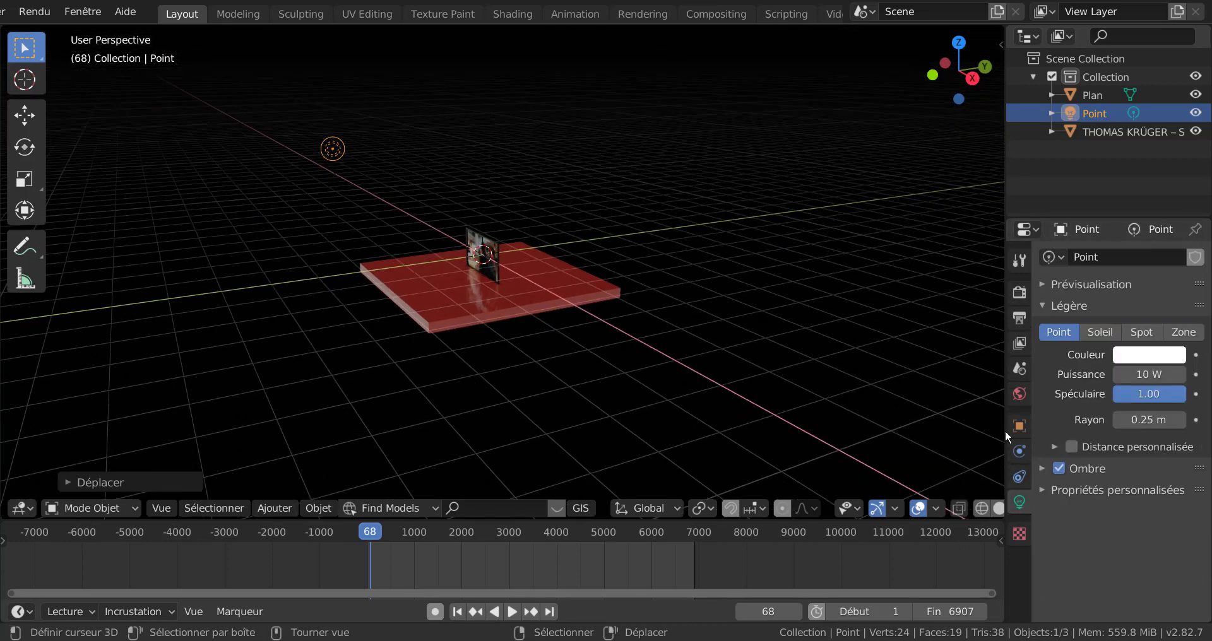
pyautogui.moveTo(1005, 430); pyautogui.dragTo(865, 435)
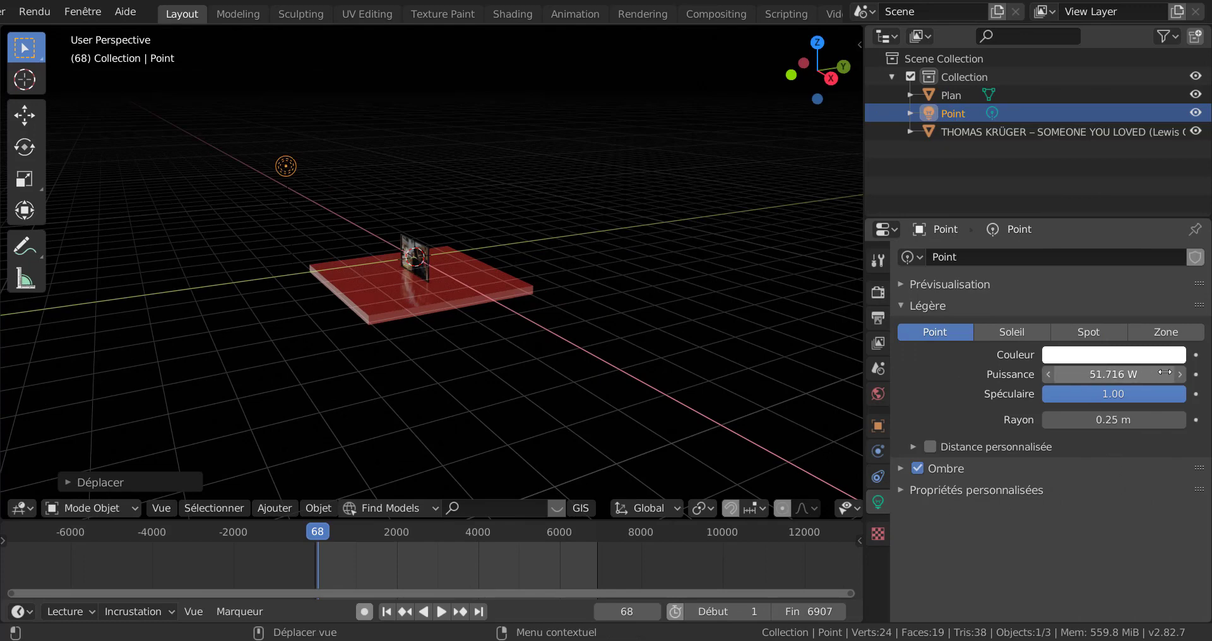
pyautogui.moveTo(789, 385); pyautogui.dragTo(548, 377, button='middle')
pyautogui.scroll(8, 548, 378)
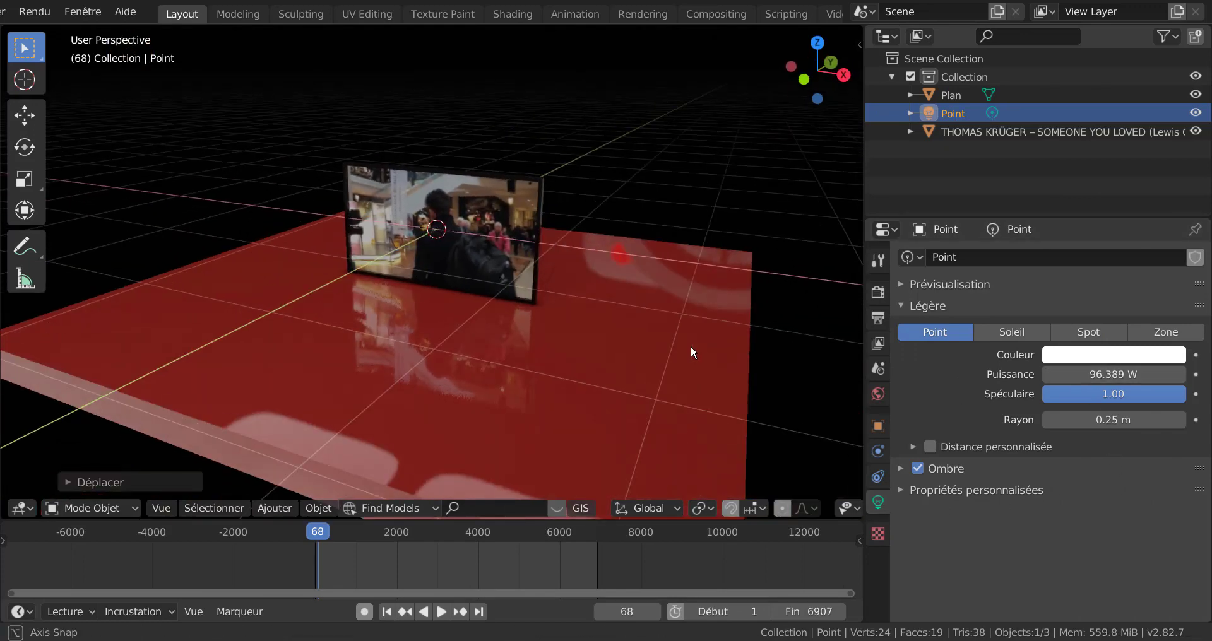
pyautogui.scroll(5, 685, 351)
pyautogui.moveTo(672, 317); pyautogui.dragTo(600, 376, button='middle')
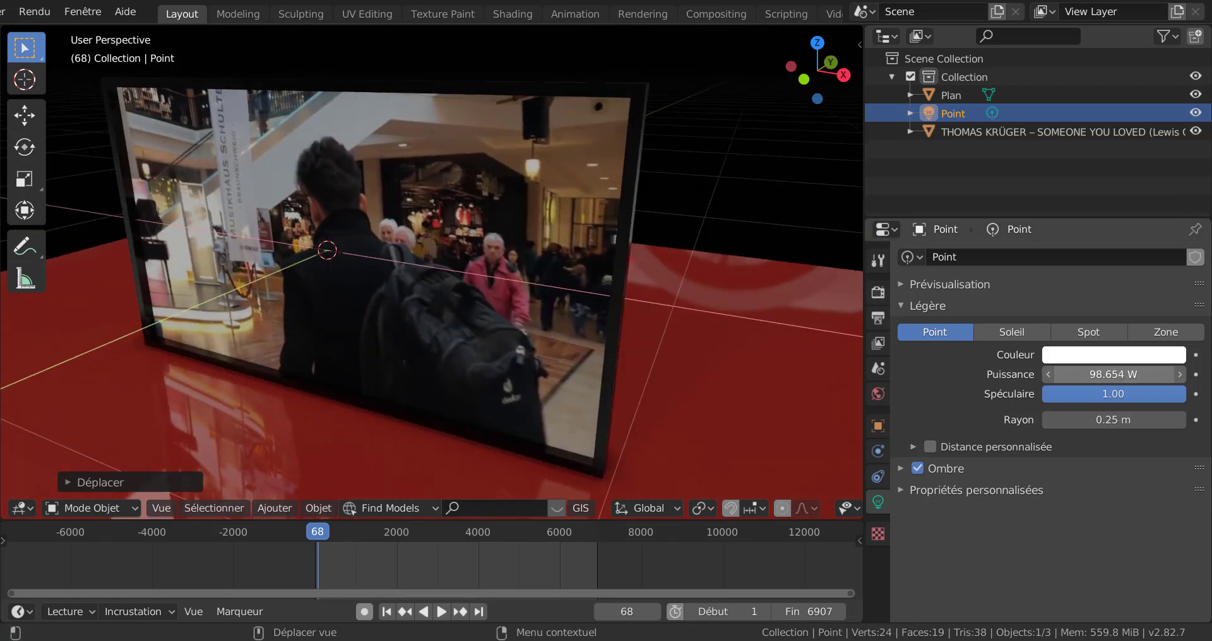
pyautogui.moveTo(1109, 377); pyautogui.dragTo(1207, 377)
pyautogui.scroll(-5, 755, 404)
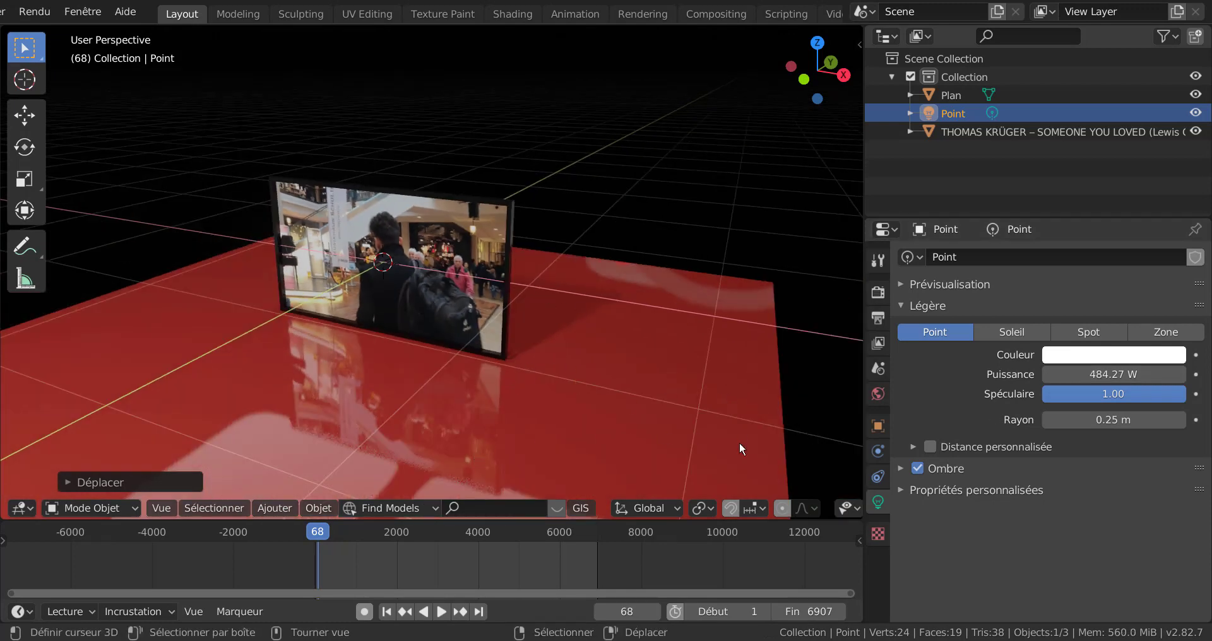
# Step: Play the animation while trying blue and green as the point light's color, and return the color to near white
pyautogui.click(442, 612)
pyautogui.scroll(4, 490, 446)
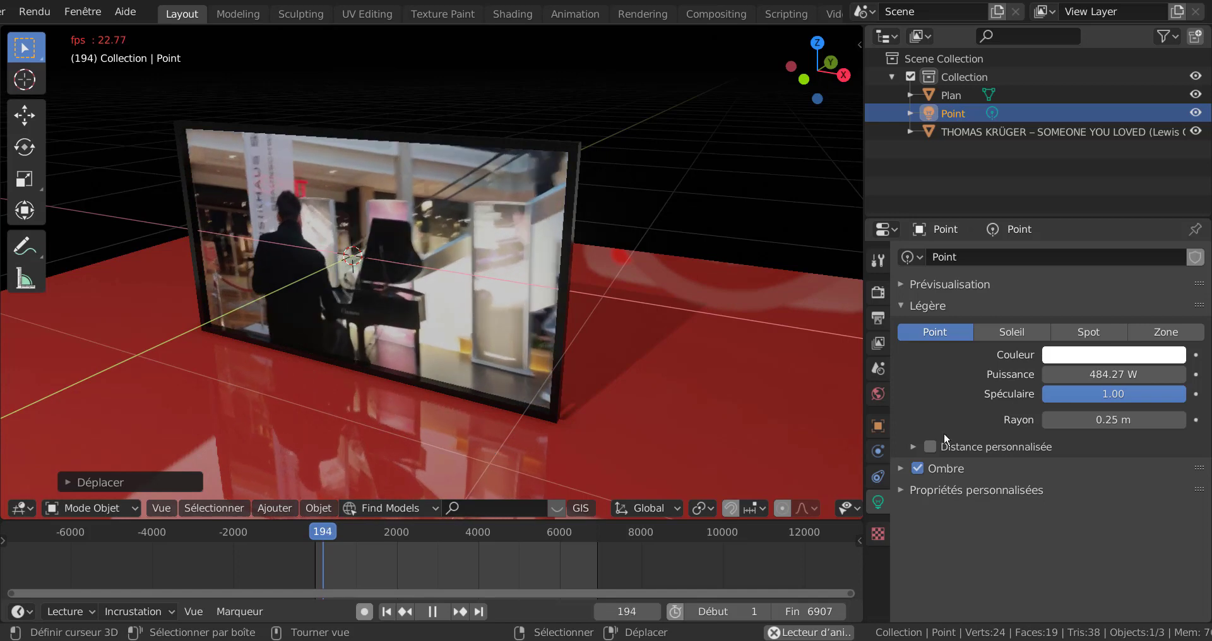
pyautogui.click(1105, 355)
pyautogui.moveTo(1133, 182); pyautogui.dragTo(1141, 151)
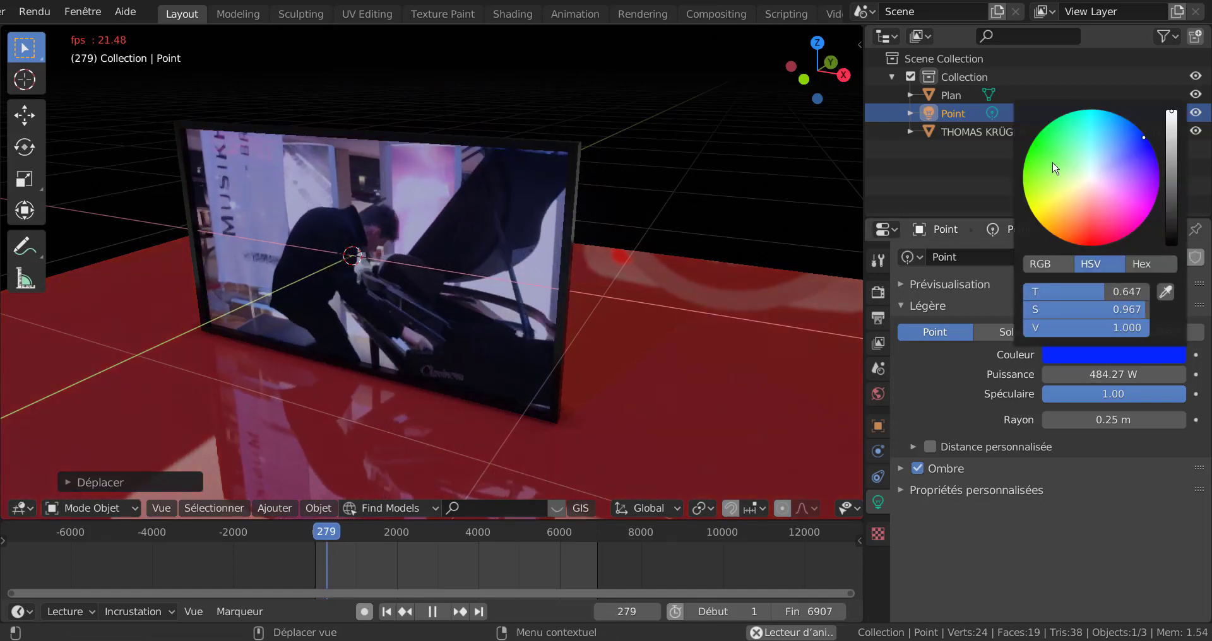
pyautogui.click(1045, 163)
pyautogui.click(1092, 182)
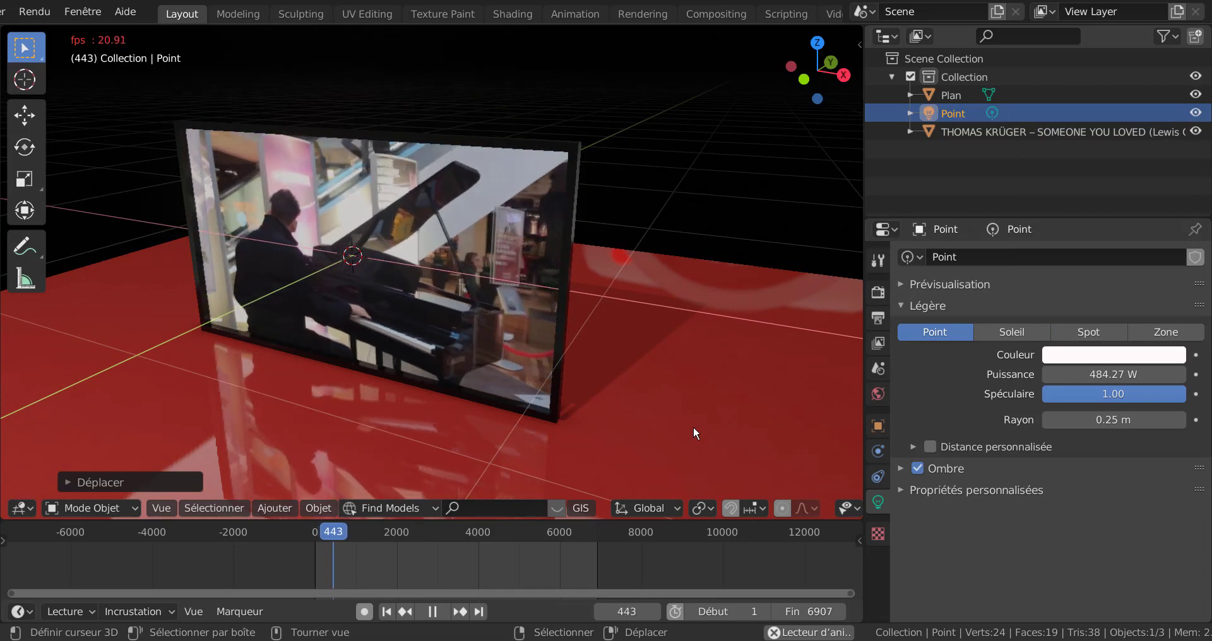
# Step: Watch the video on the TV, jump ahead to frames 2170 and 4671, examine the screen from the side, and stop playback
pyautogui.scroll(4, 694, 427)
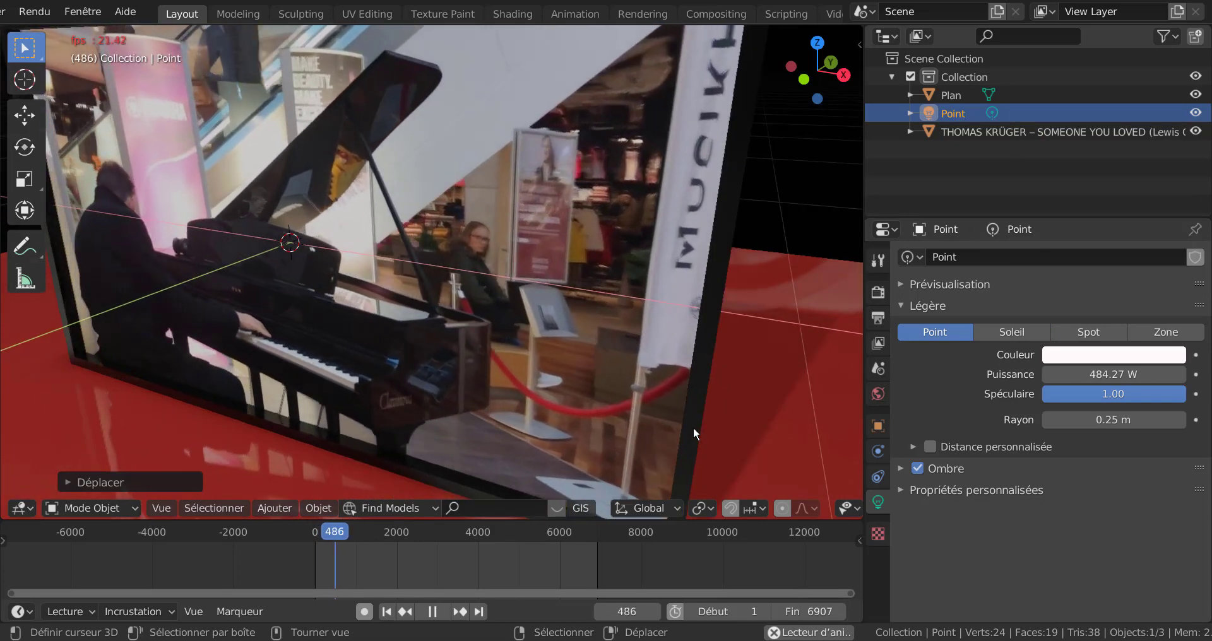
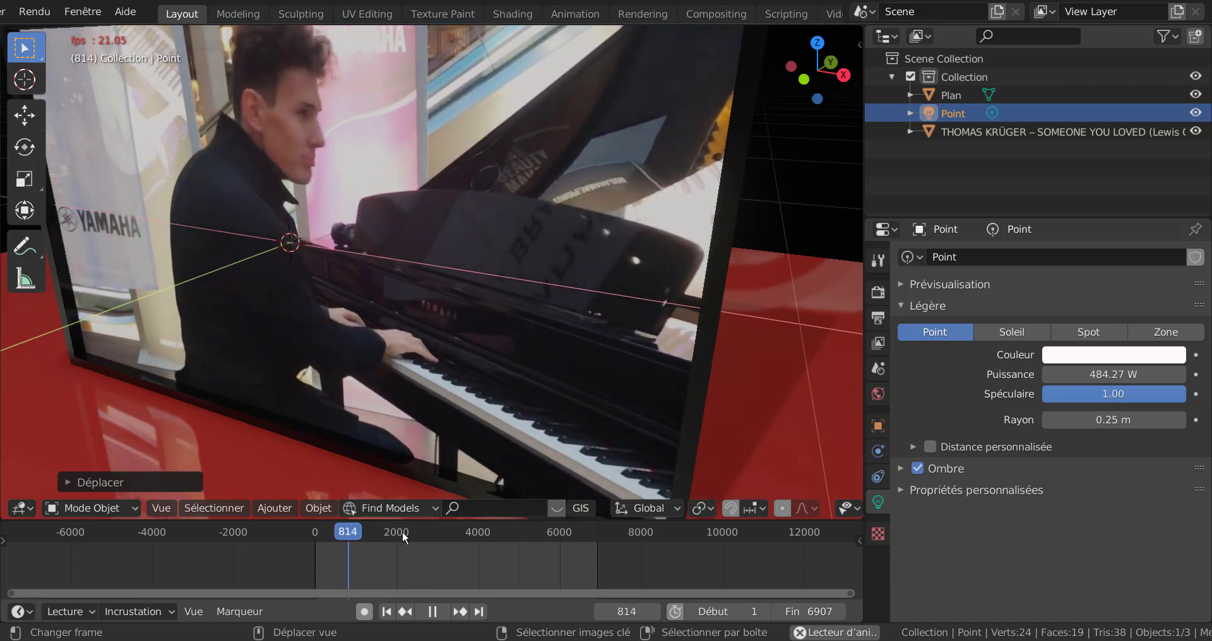
pyautogui.click(403, 532)
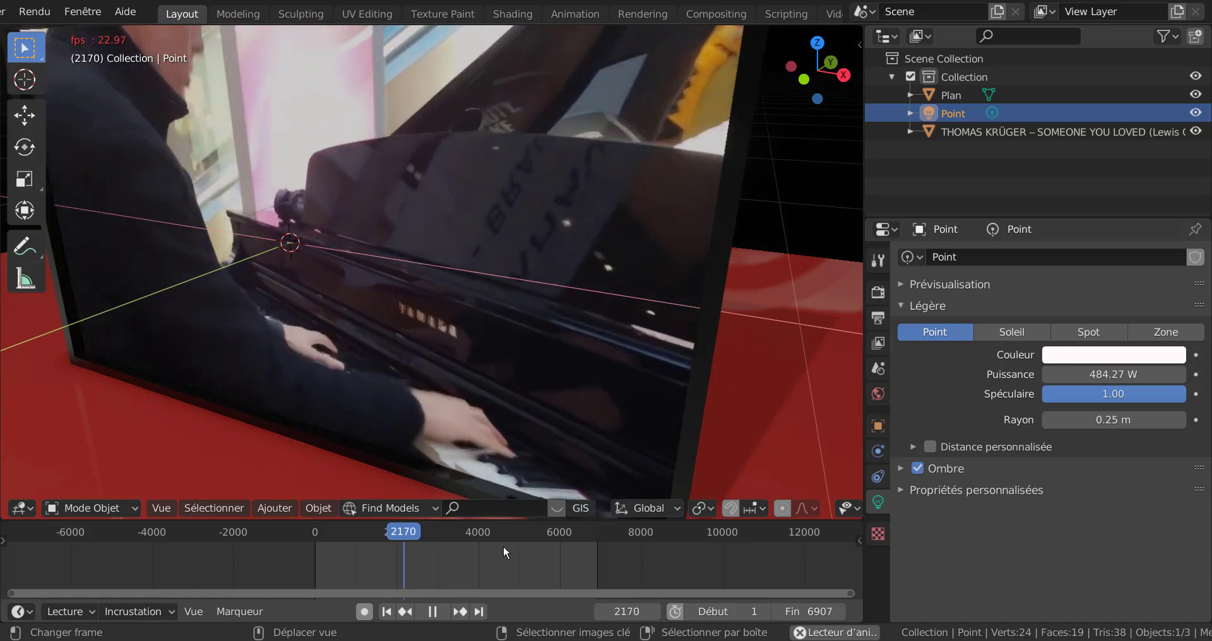
pyautogui.click(505, 532)
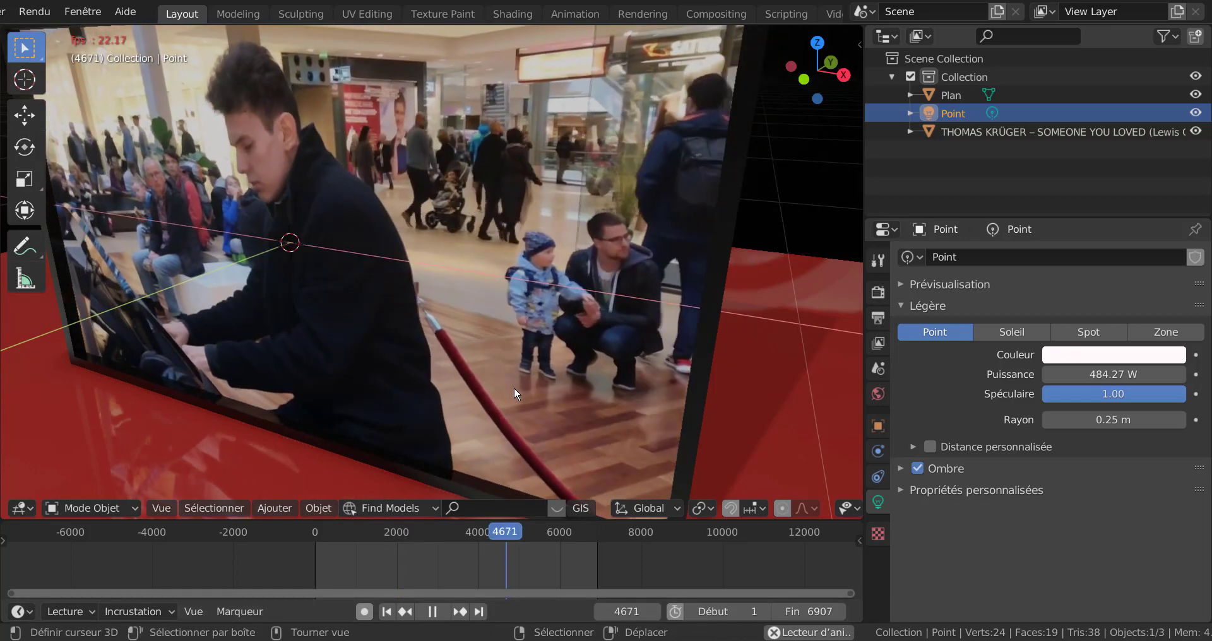
pyautogui.scroll(2, 517, 389)
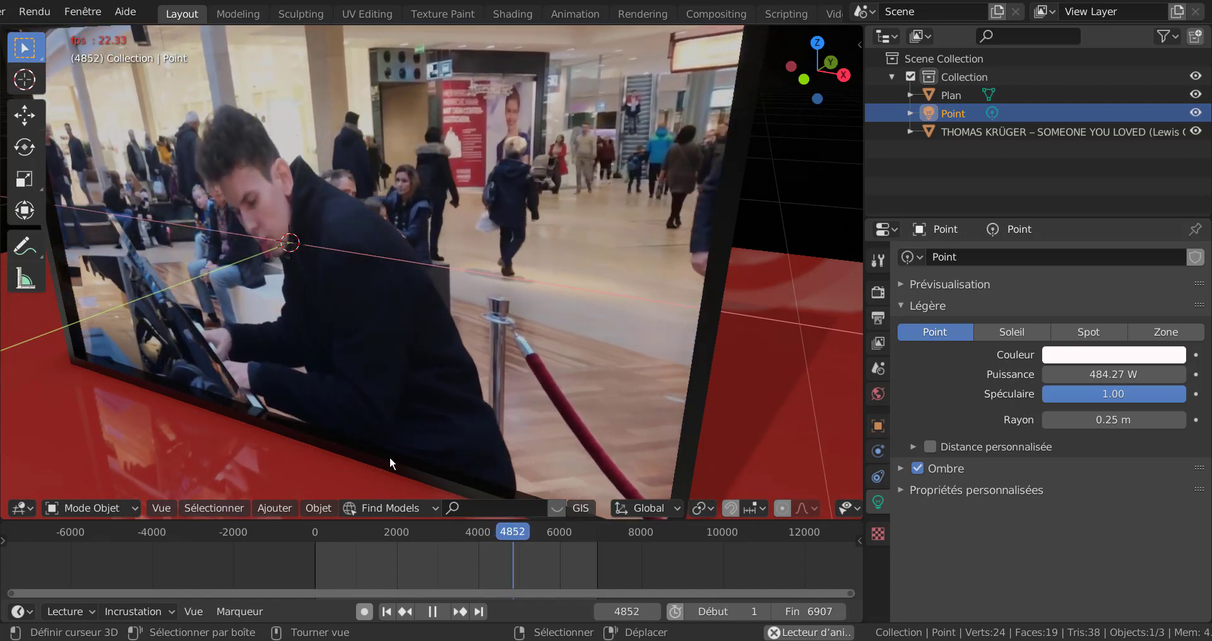
pyautogui.scroll(-4, 389, 457)
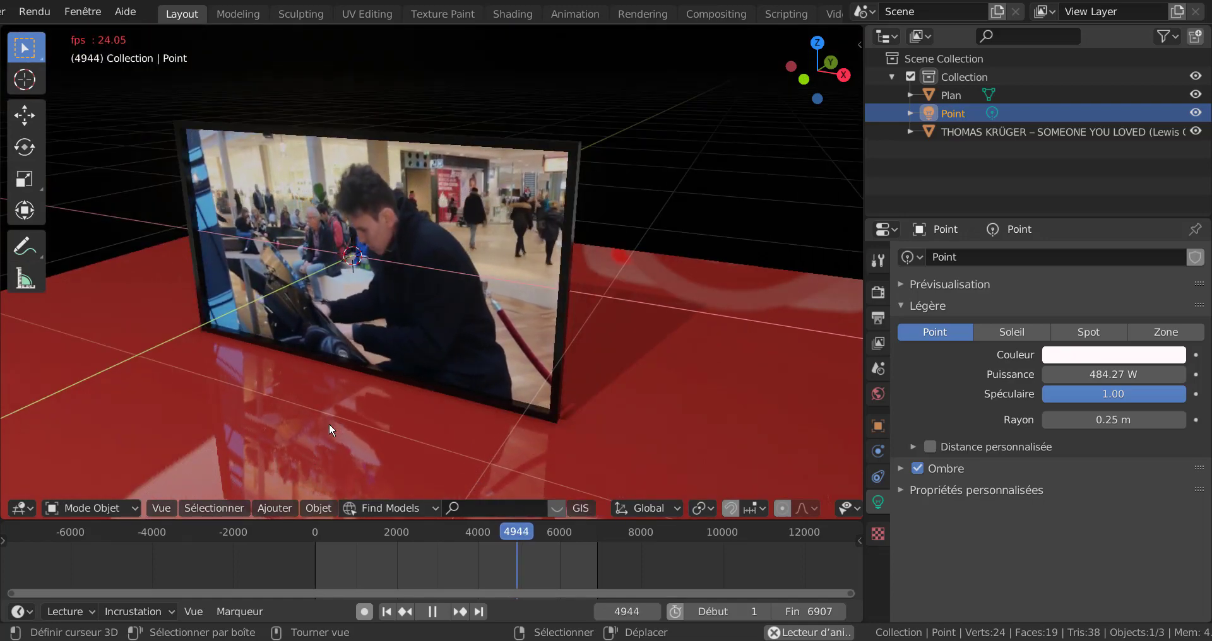
pyautogui.moveTo(328, 422); pyautogui.dragTo(332, 276, button='middle')
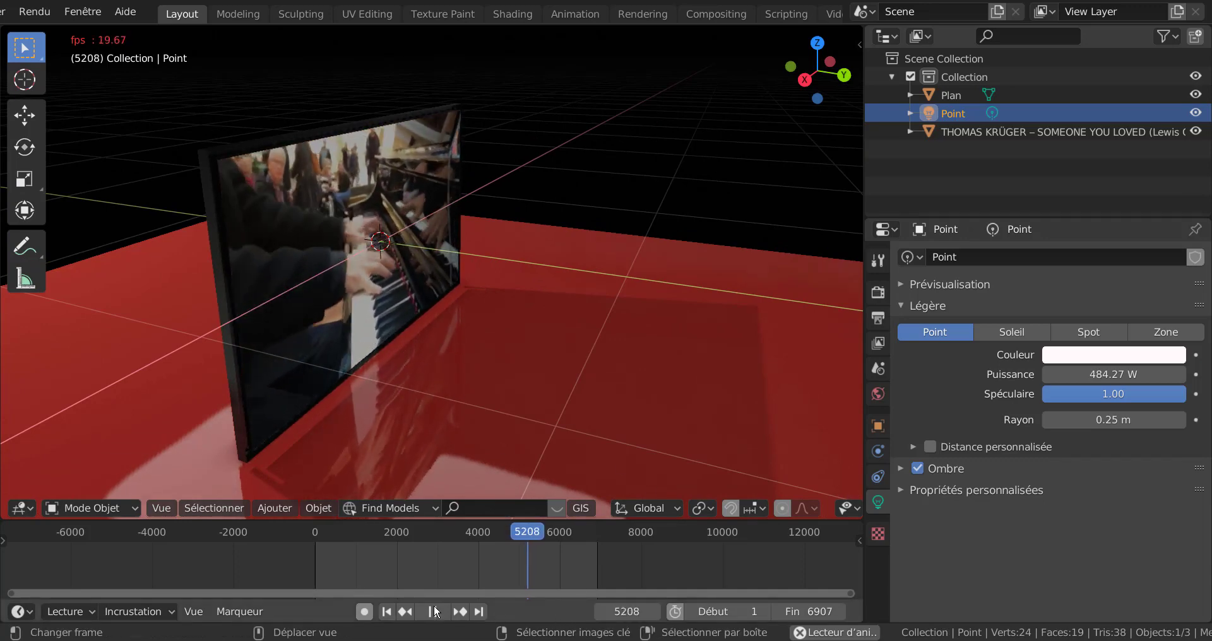
pyautogui.press('space')
# Step: In solid shading, extrude the TV's screen face outward by about 0.029 m and return to object mode
pyautogui.scroll(-5, 798, 512)
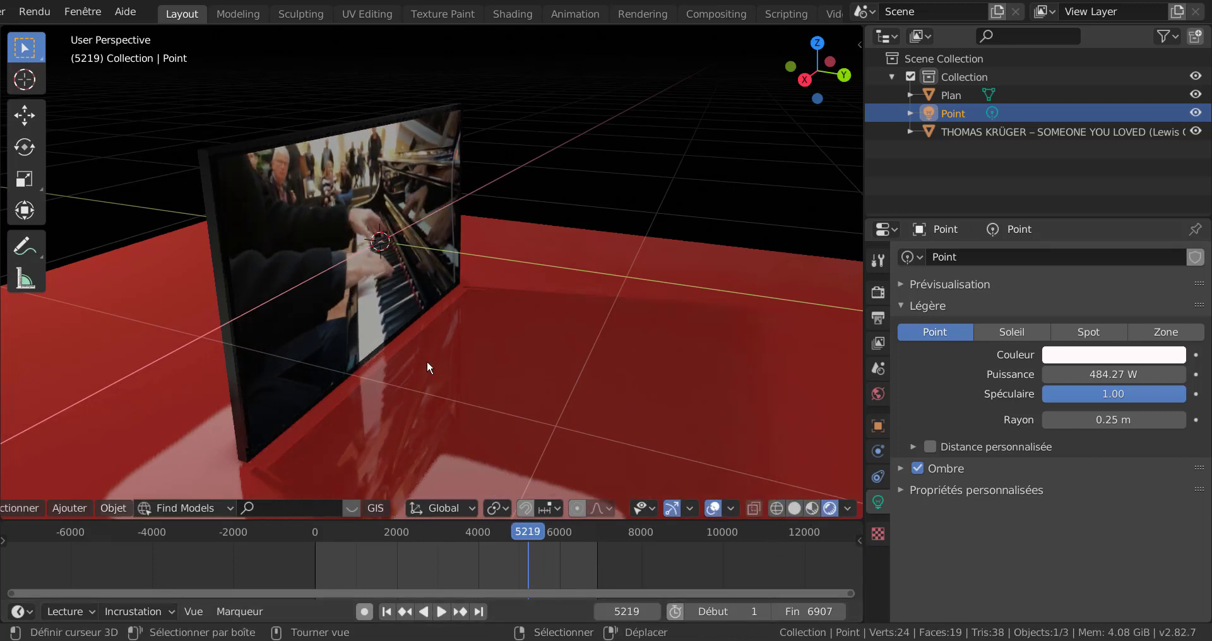
pyautogui.click(794, 509)
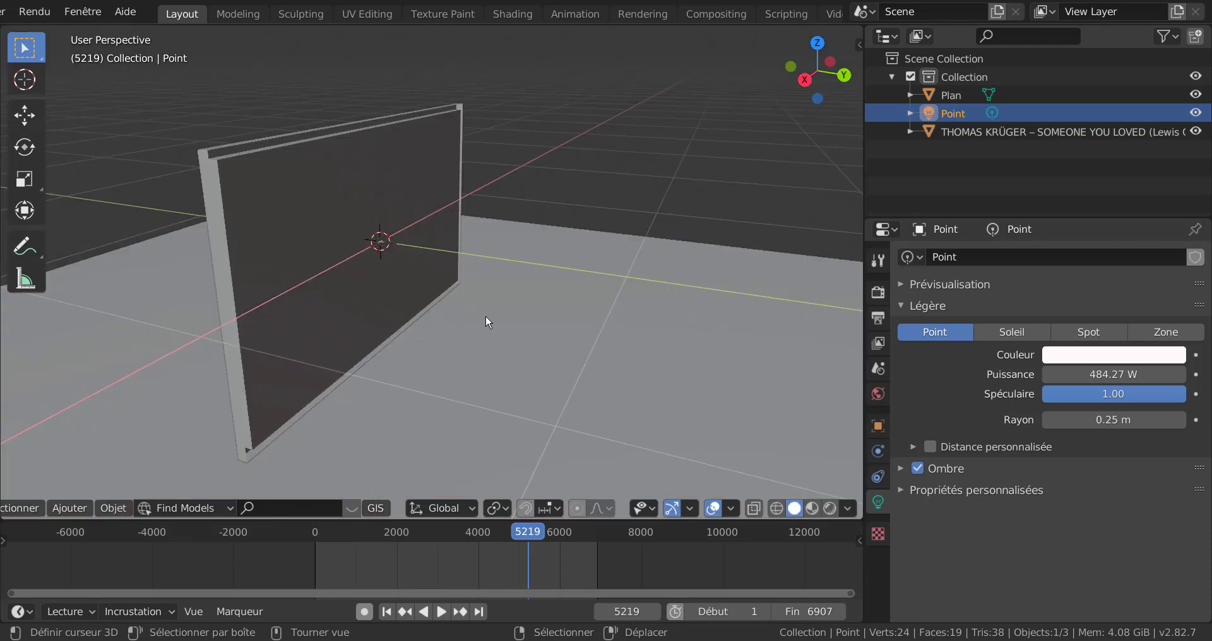
pyautogui.click(319, 206)
pyautogui.press('Tab')
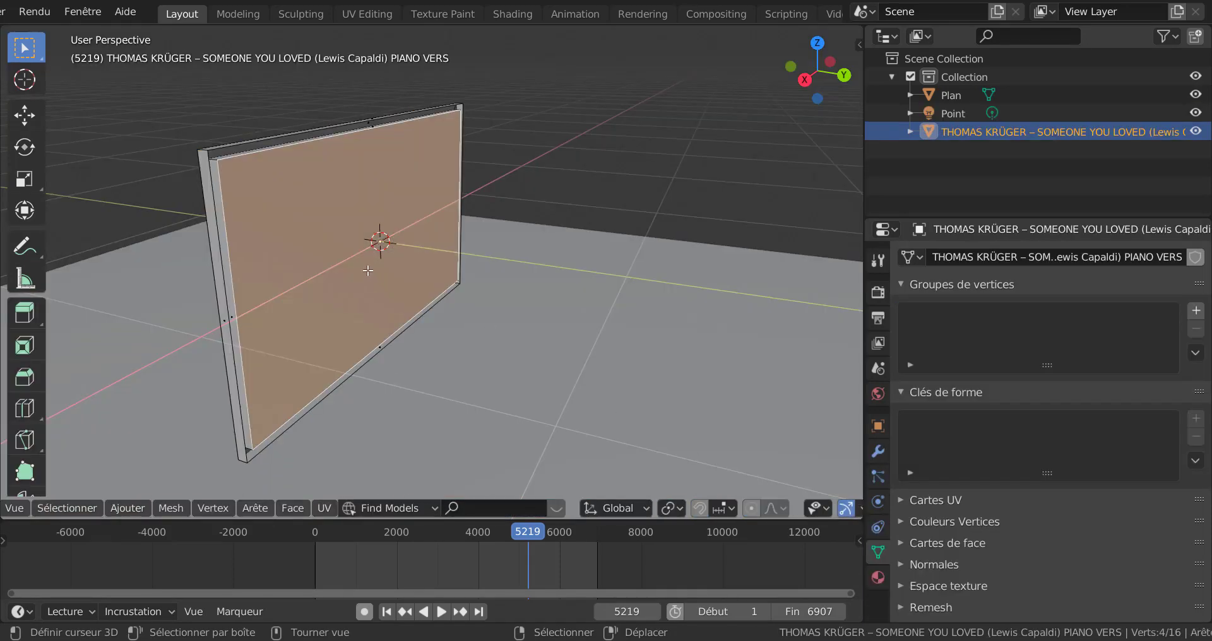
pyautogui.keyDown('shift'); pyautogui.moveTo(379, 251); pyautogui.dragTo(447, 278, button='middle'); pyautogui.keyUp('shift')
pyautogui.scroll(2, 397, 281)
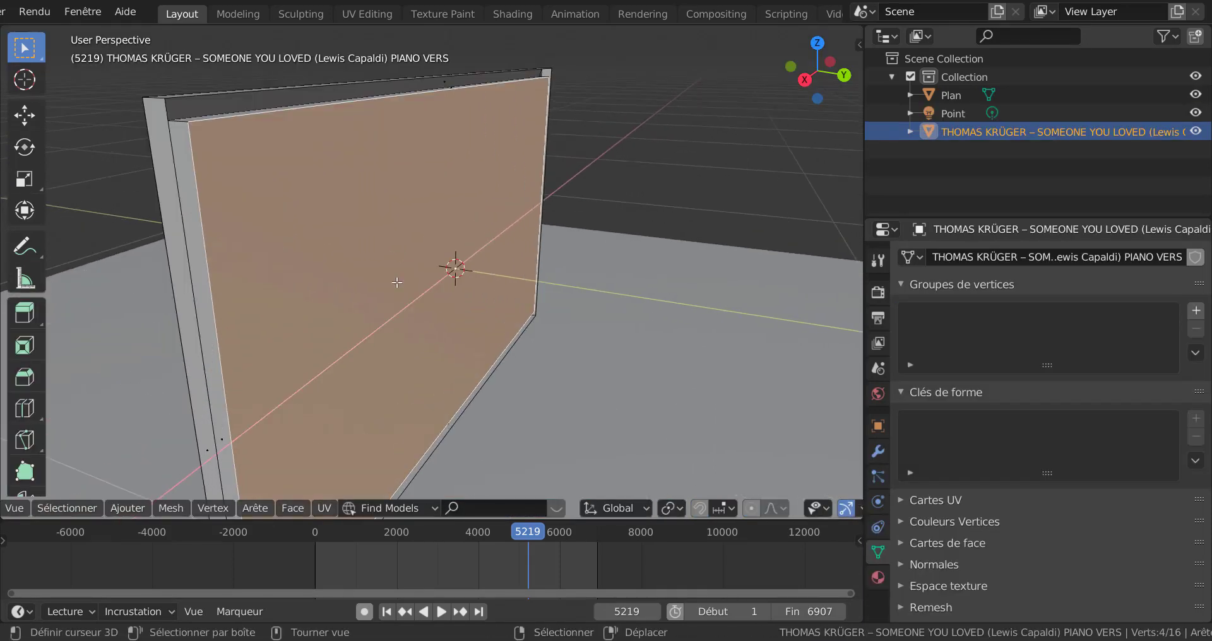
pyautogui.scroll(-2, 368, 276)
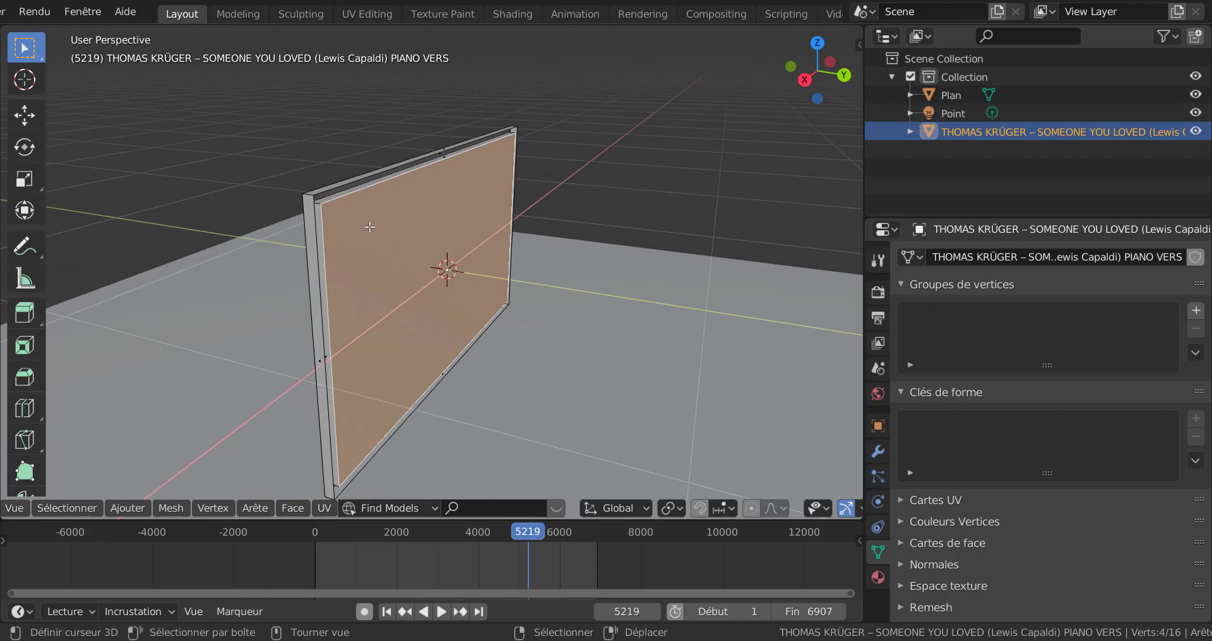
pyautogui.moveTo(453, 369); pyautogui.dragTo(495, 383, button='middle')
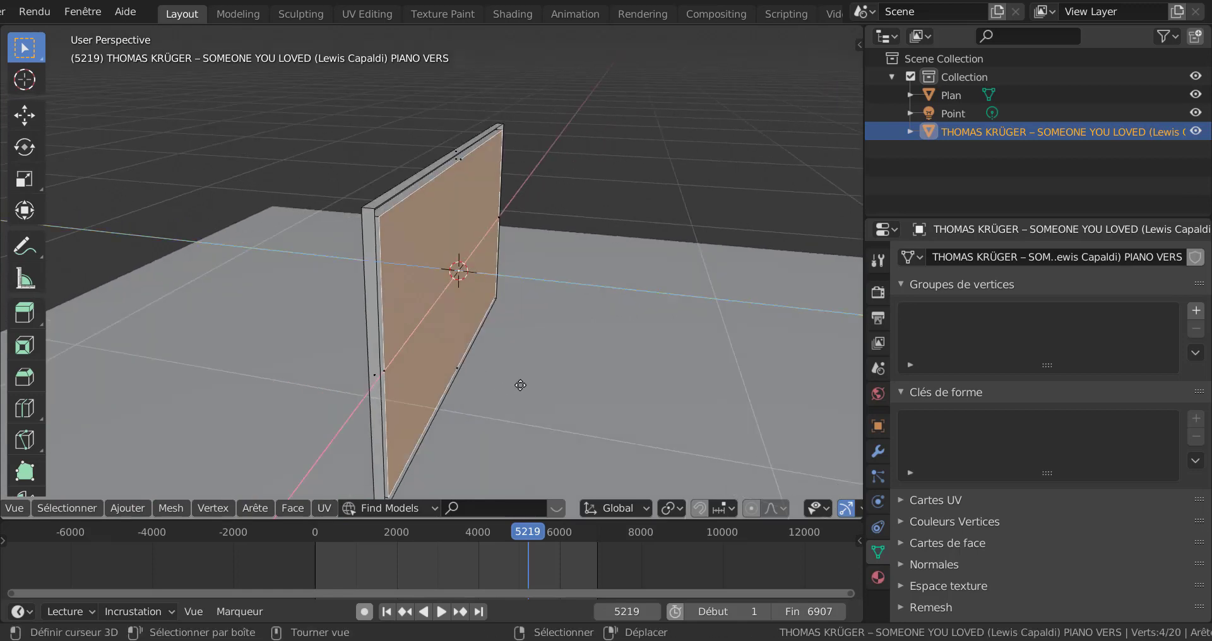
pyautogui.press('e')
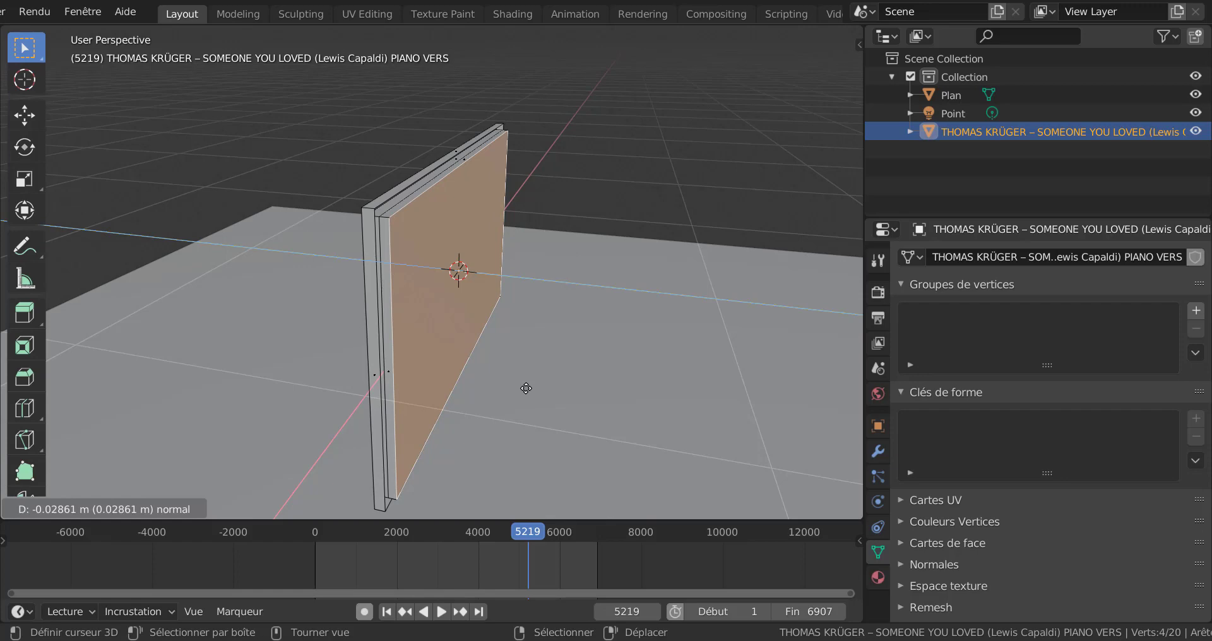
pyautogui.click(526, 389)
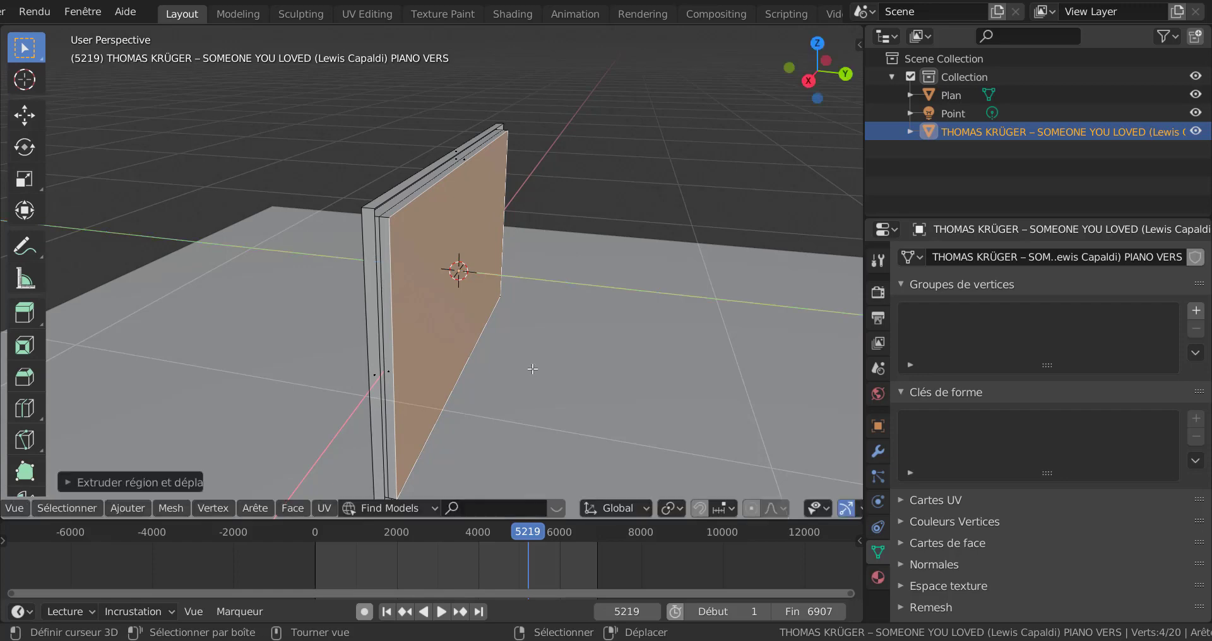
pyautogui.moveTo(532, 369); pyautogui.dragTo(596, 368, button='middle')
pyautogui.press('Tab')
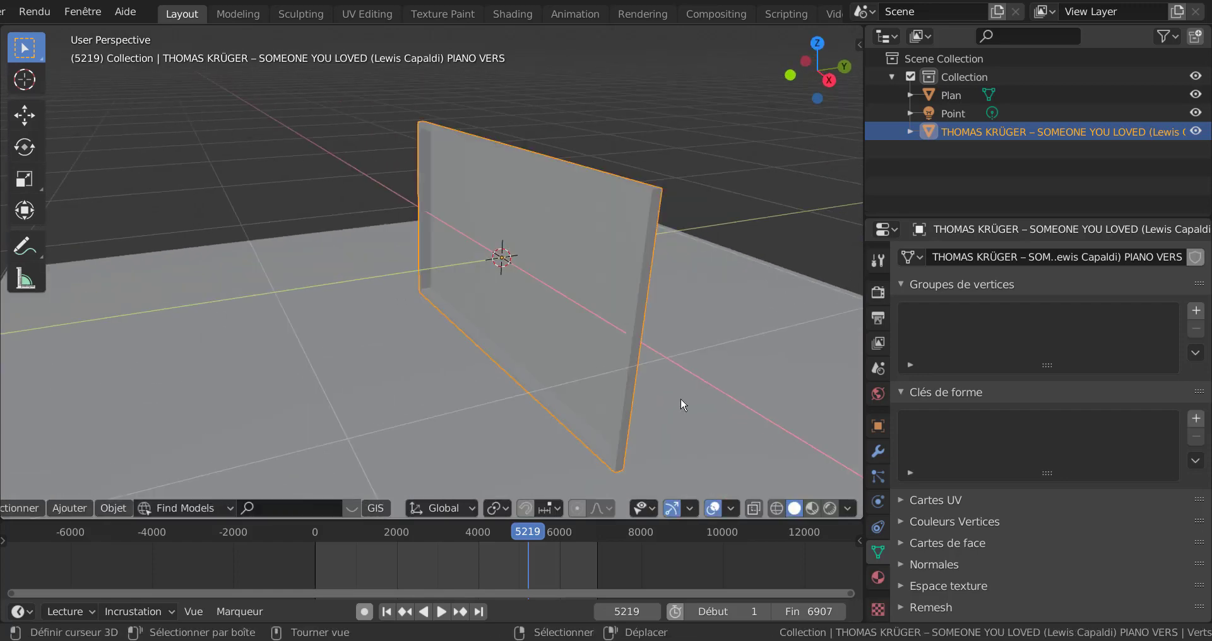
# Step: Switch to rendered shading, reopen the TV mesh for editing, and check the extruded screen face and its normals settings
pyautogui.click(828, 509)
pyautogui.moveTo(695, 387)
pyautogui.mouseDown(button='middle')
pyautogui.moveTo(547, 381)
pyautogui.moveTo(585, 383)
pyautogui.mouseUp(button='middle')
pyautogui.press('Tab')
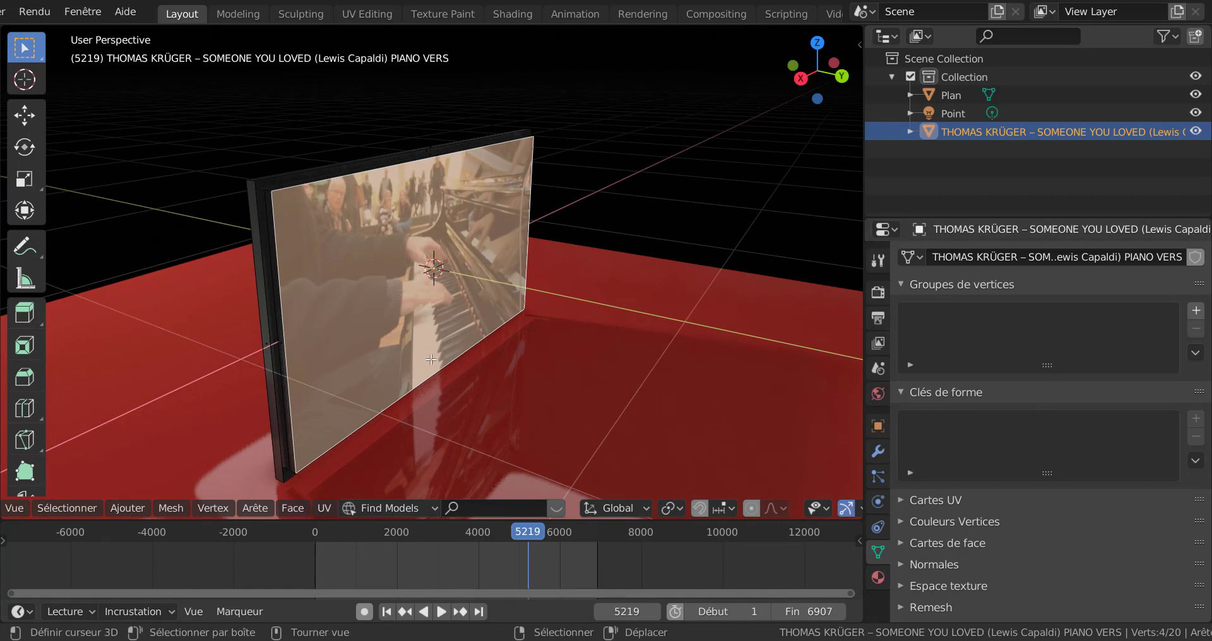
pyautogui.moveTo(432, 359); pyautogui.dragTo(479, 353, button='middle')
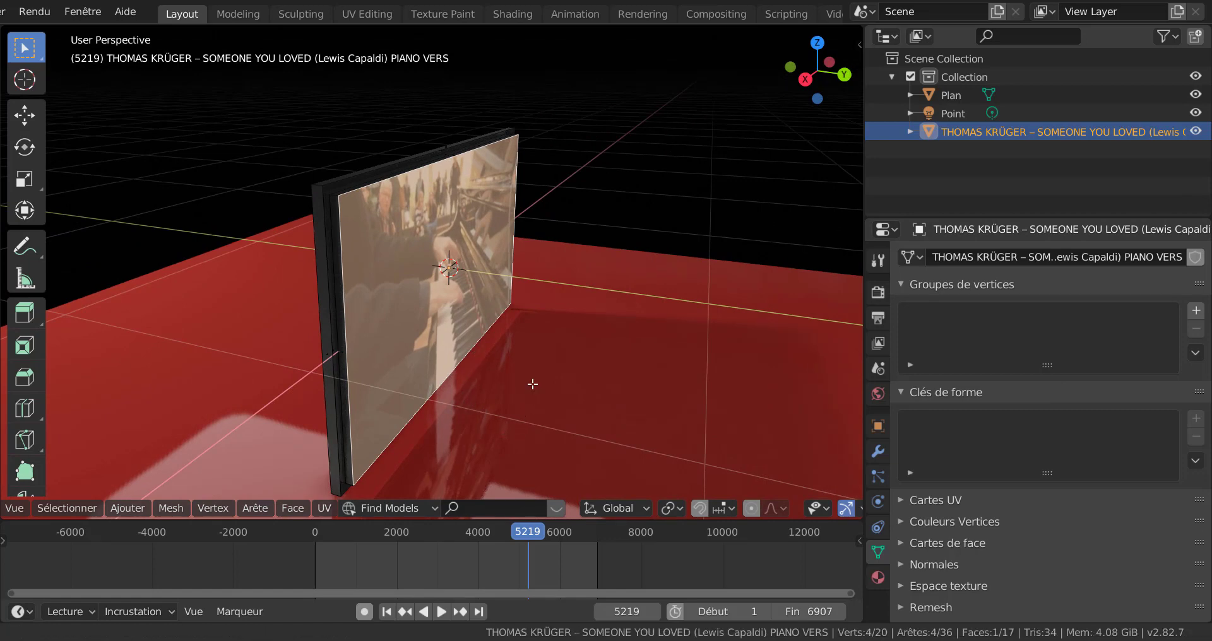
pyautogui.moveTo(523, 431); pyautogui.dragTo(480, 320, button='middle')
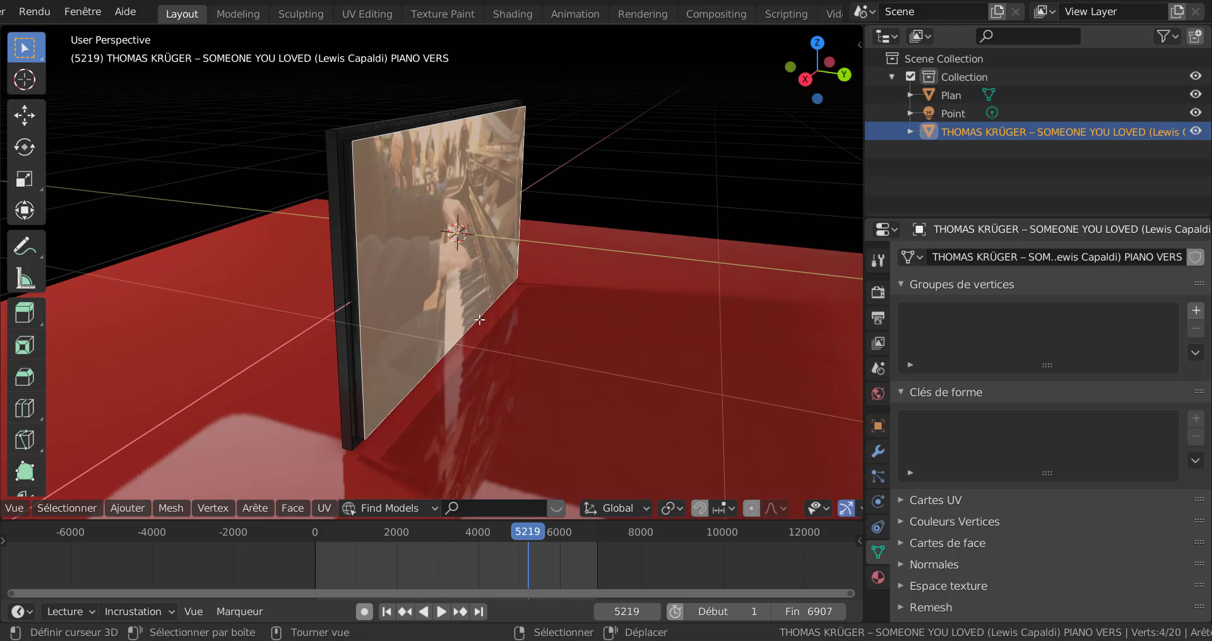
pyautogui.click(289, 509)
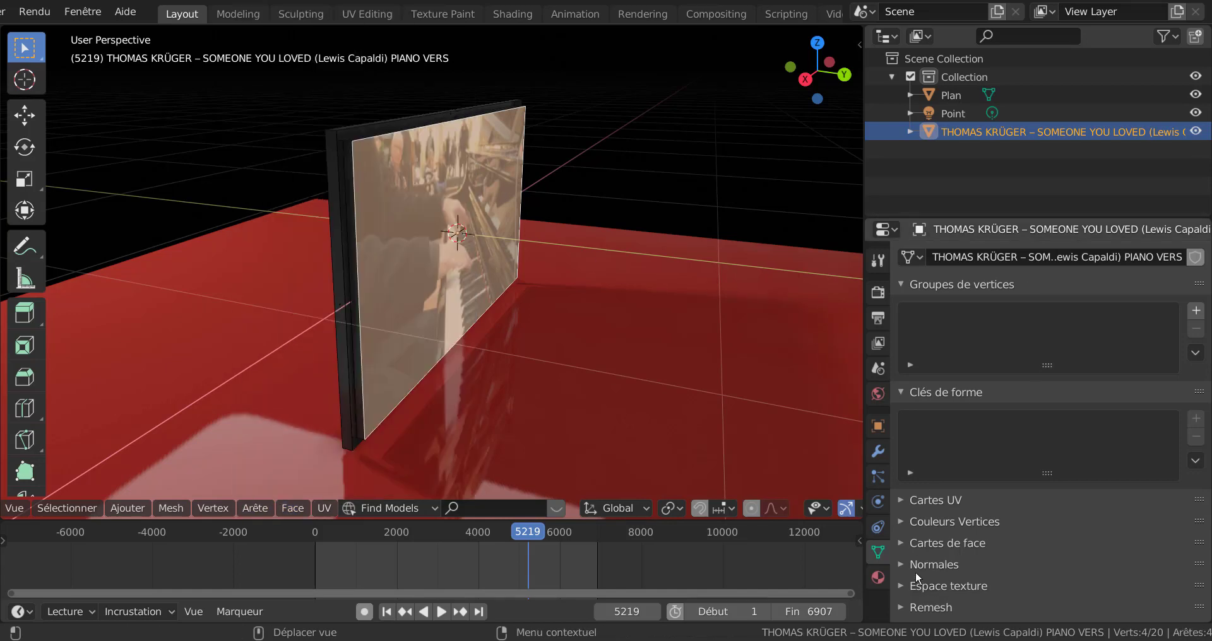
pyautogui.scroll(-4, 918, 572)
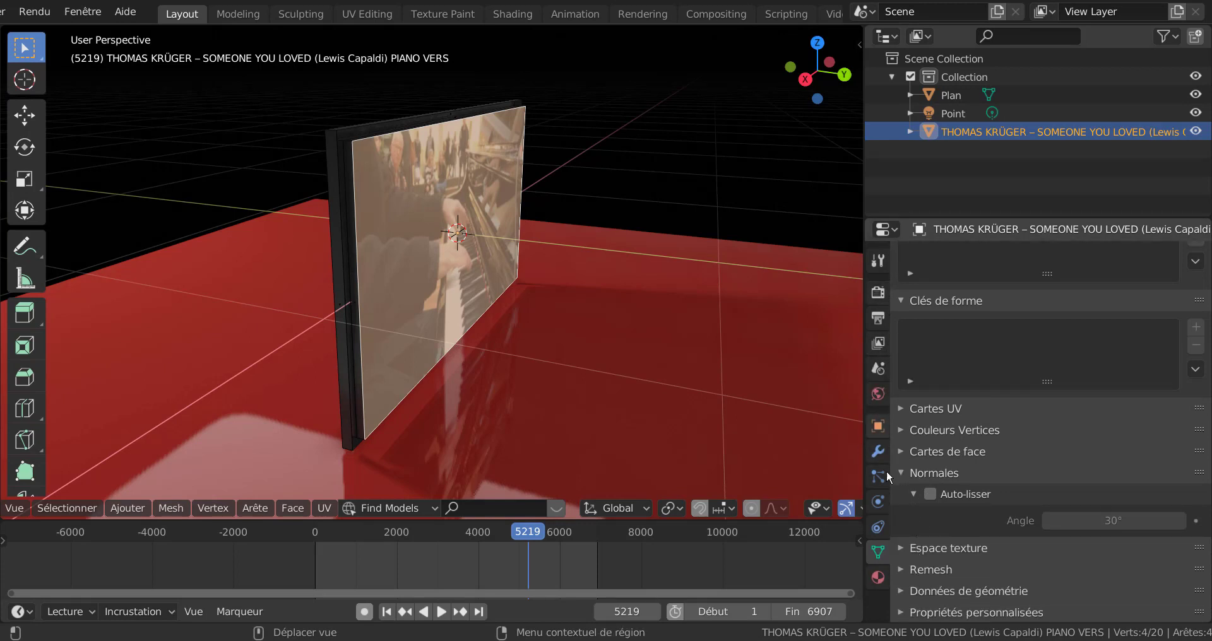
# Step: Add a third material slot to the TV and create a new material in it
pyautogui.click(878, 577)
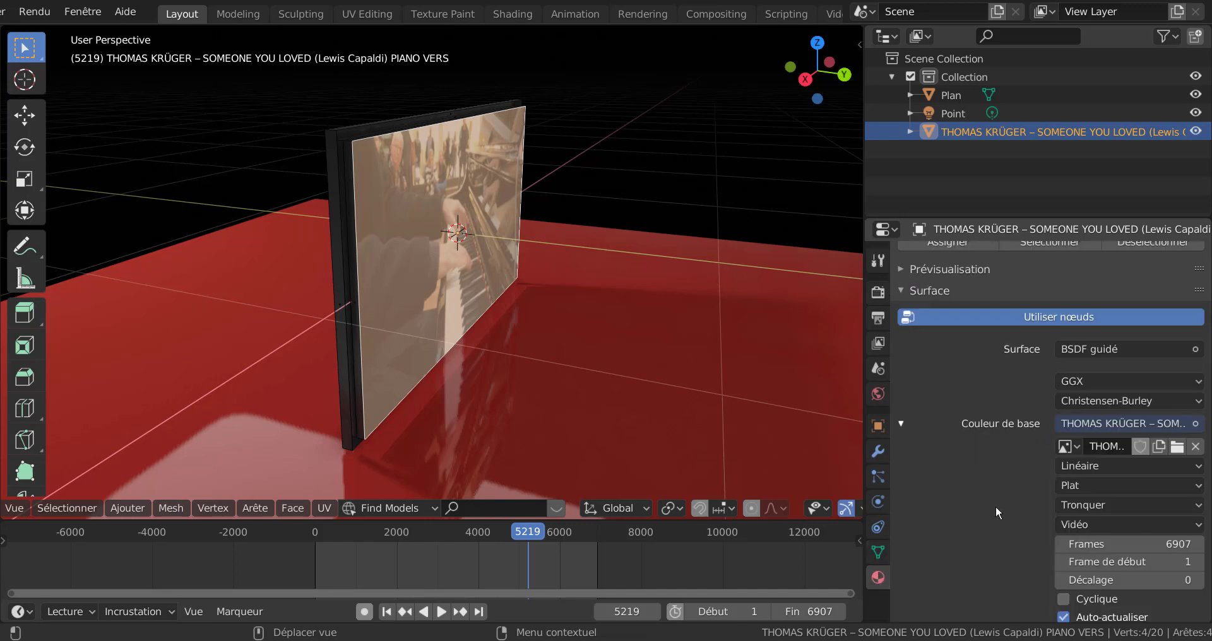
pyautogui.scroll(5, 1143, 267)
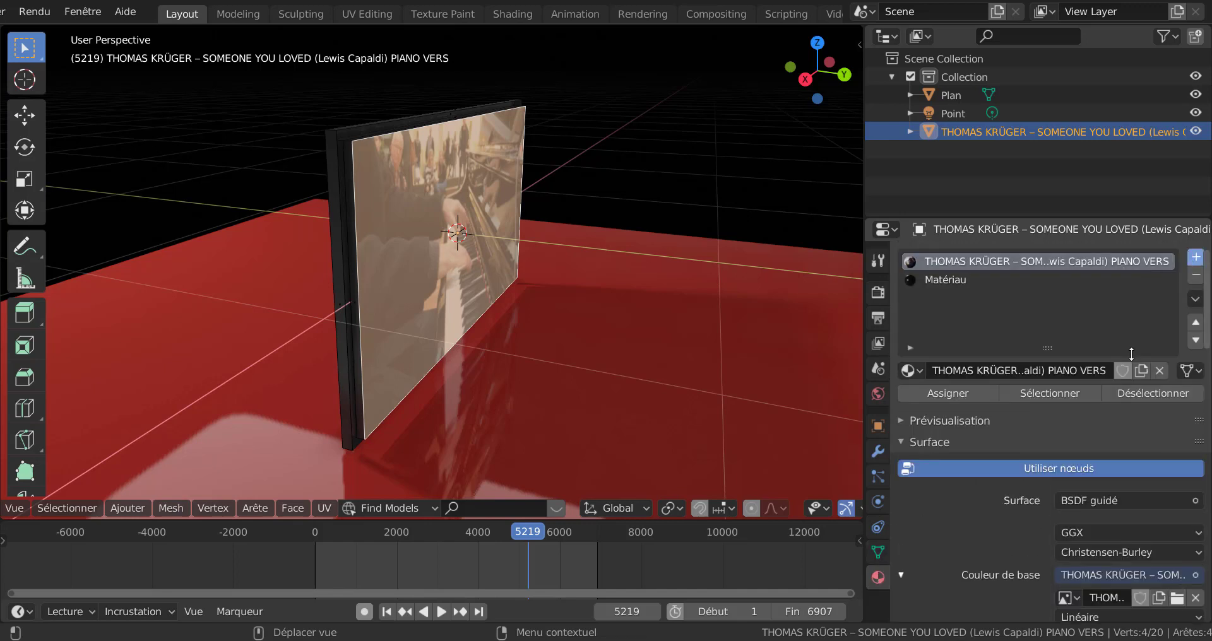
pyautogui.click(1195, 256)
pyautogui.click(1043, 372)
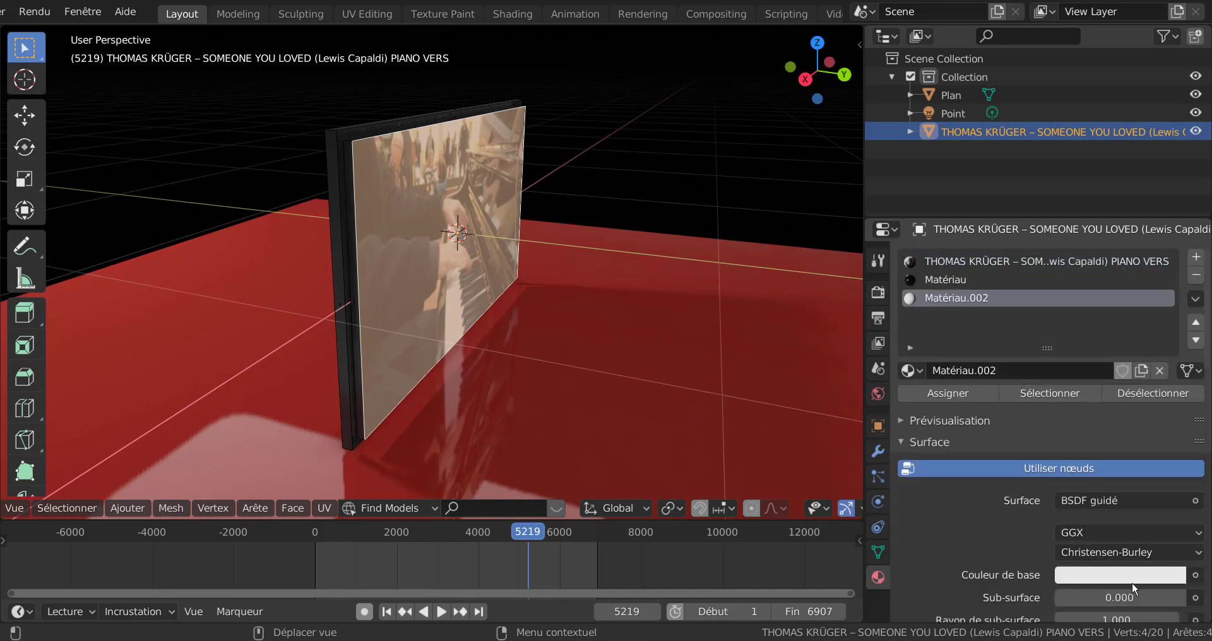
pyautogui.scroll(-5, 1130, 583)
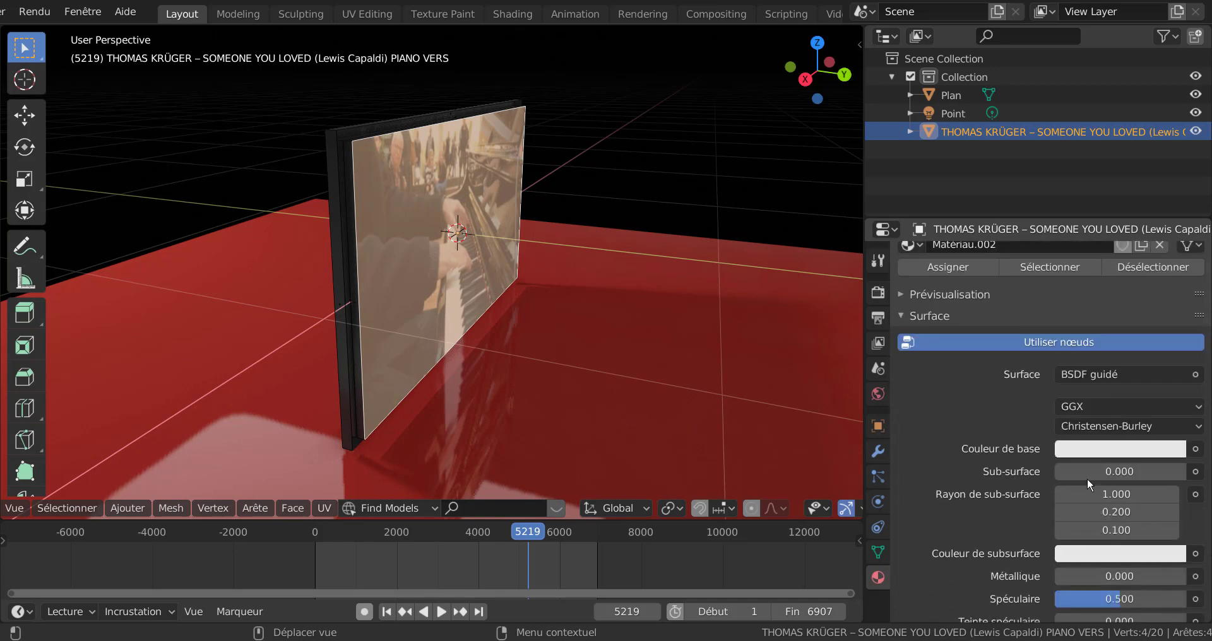
# Step: Darken the new material's base colour to a value of 0.175 and assign the material to the selected screen face
pyautogui.click(1135, 449)
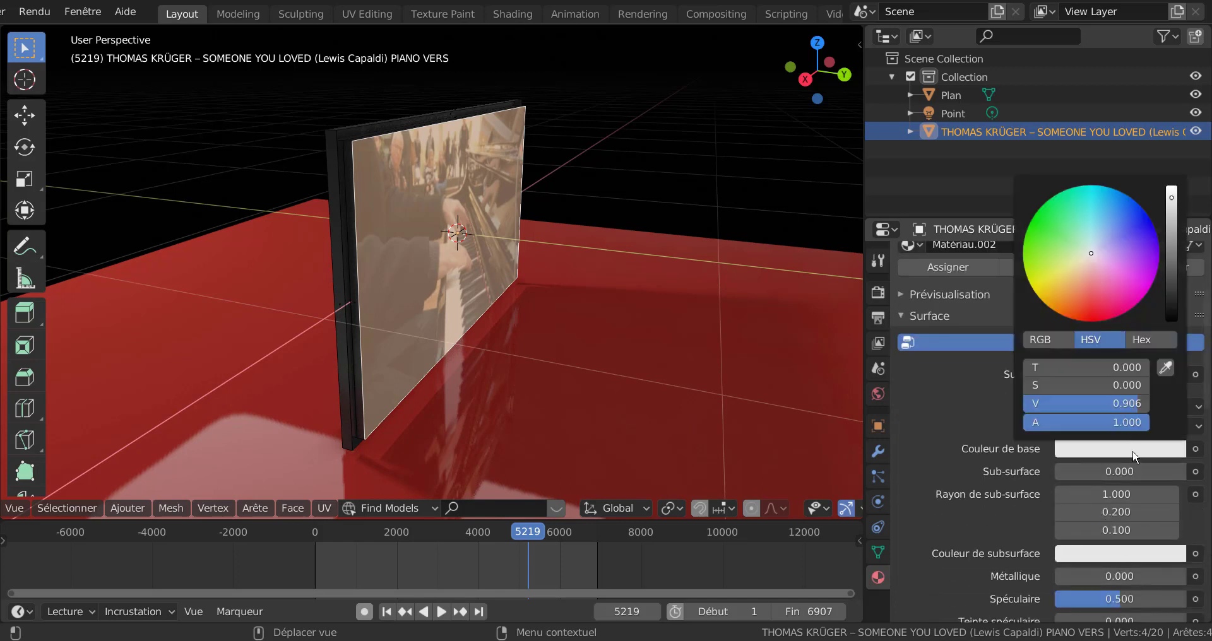
pyautogui.click(1096, 292)
pyautogui.moveTo(1171, 197); pyautogui.dragTo(1173, 297)
pyautogui.click(1090, 252)
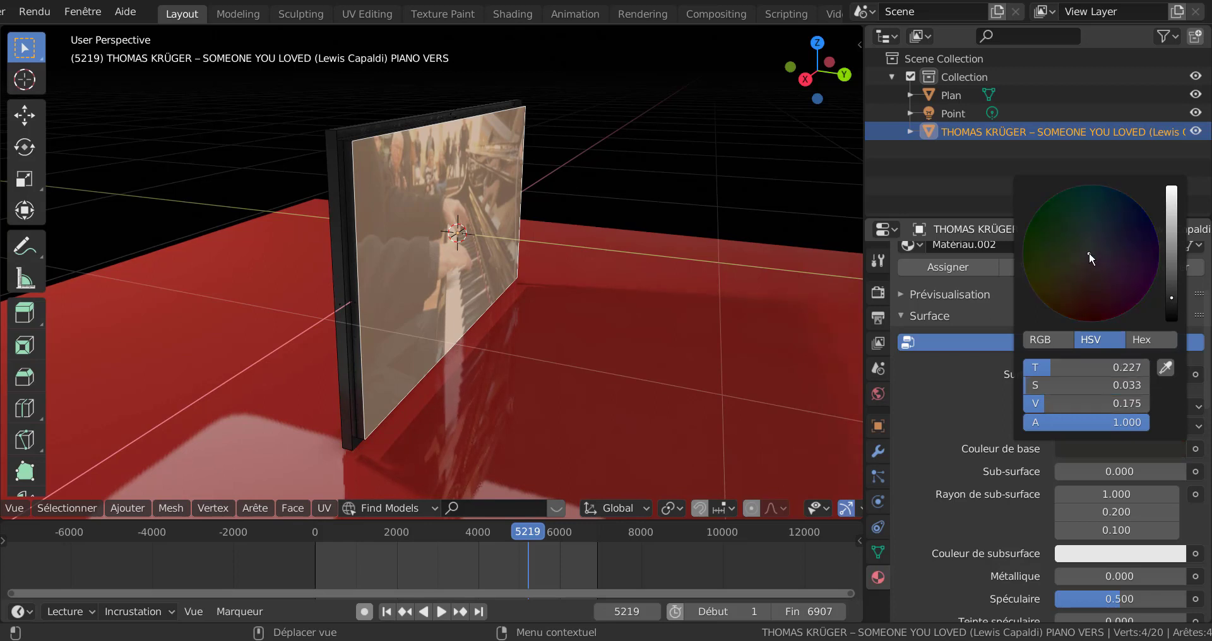
pyautogui.click(953, 267)
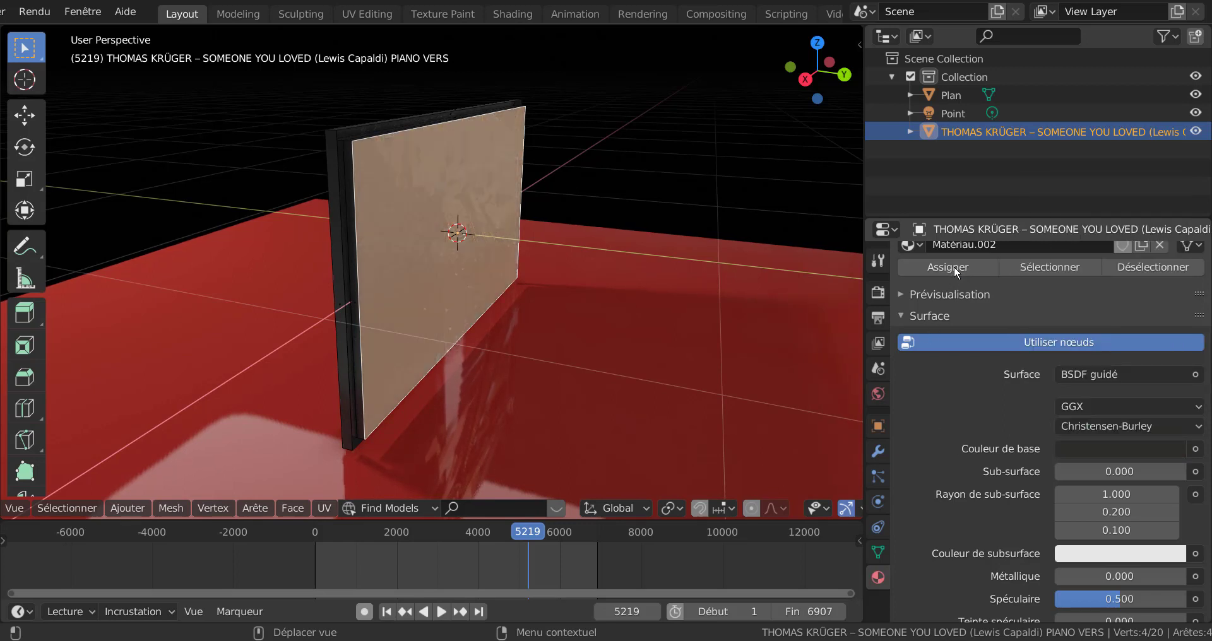
# Step: Check the TV in object mode, then undo the material assignment and the base colour change on the screen face
pyautogui.press('Tab')
pyautogui.press('Tab')
pyautogui.moveTo(547, 399); pyautogui.dragTo(516, 369, button='middle')
pyautogui.press('Tab')
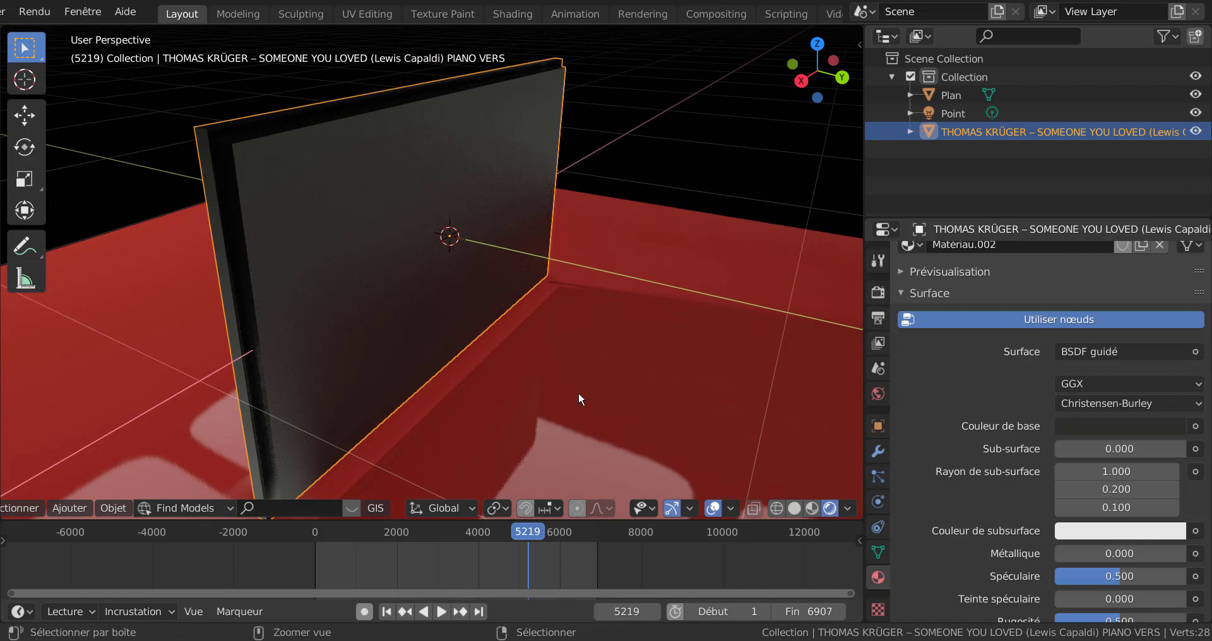
pyautogui.press('Tab')
pyautogui.press('Tab')
pyautogui.press('Tab')
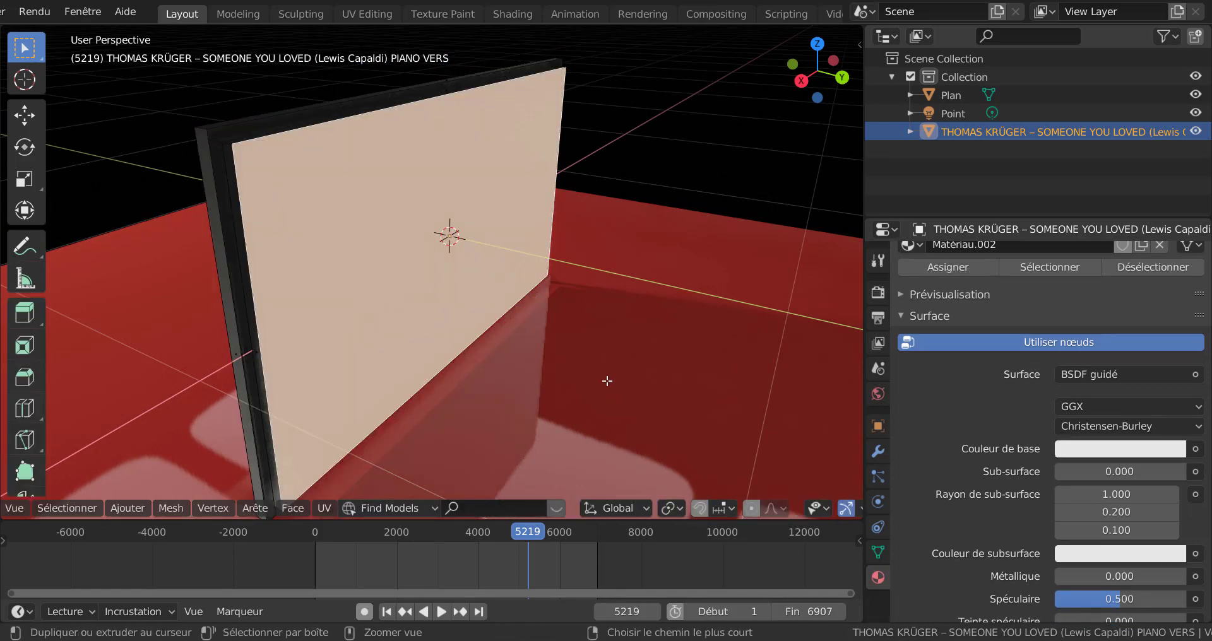
pyautogui.moveTo(616, 382); pyautogui.dragTo(584, 395, button='middle')
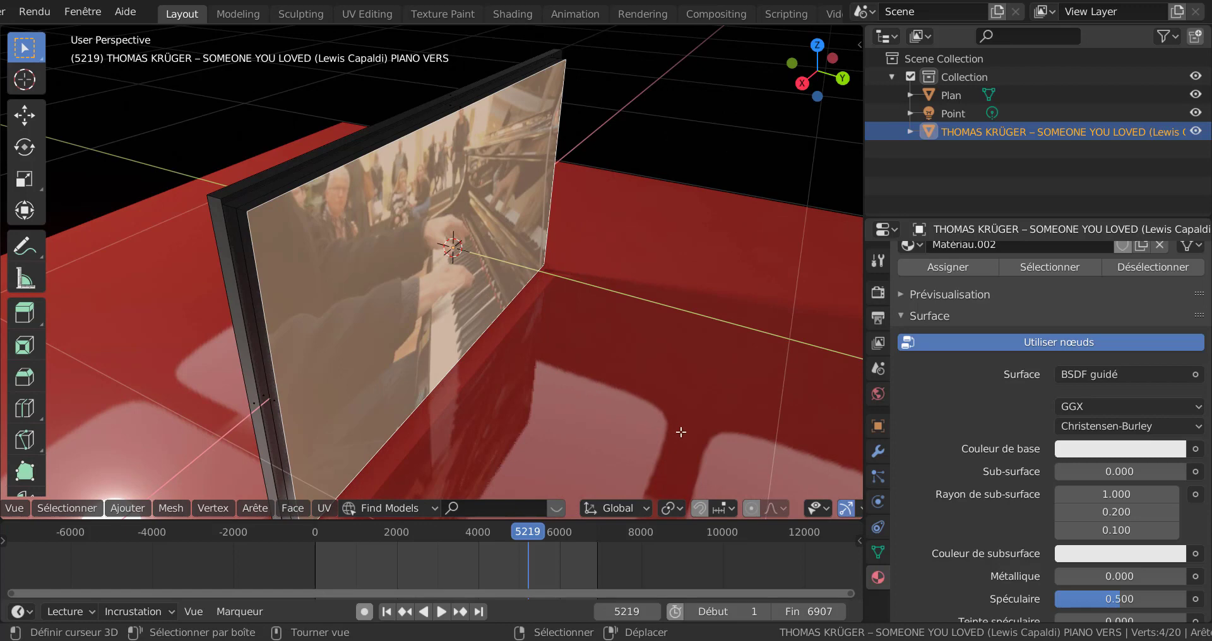
# Step: Solidify the selected screen face and assign the third material, Matériau.002, to the selected face
pyautogui.click(293, 512)
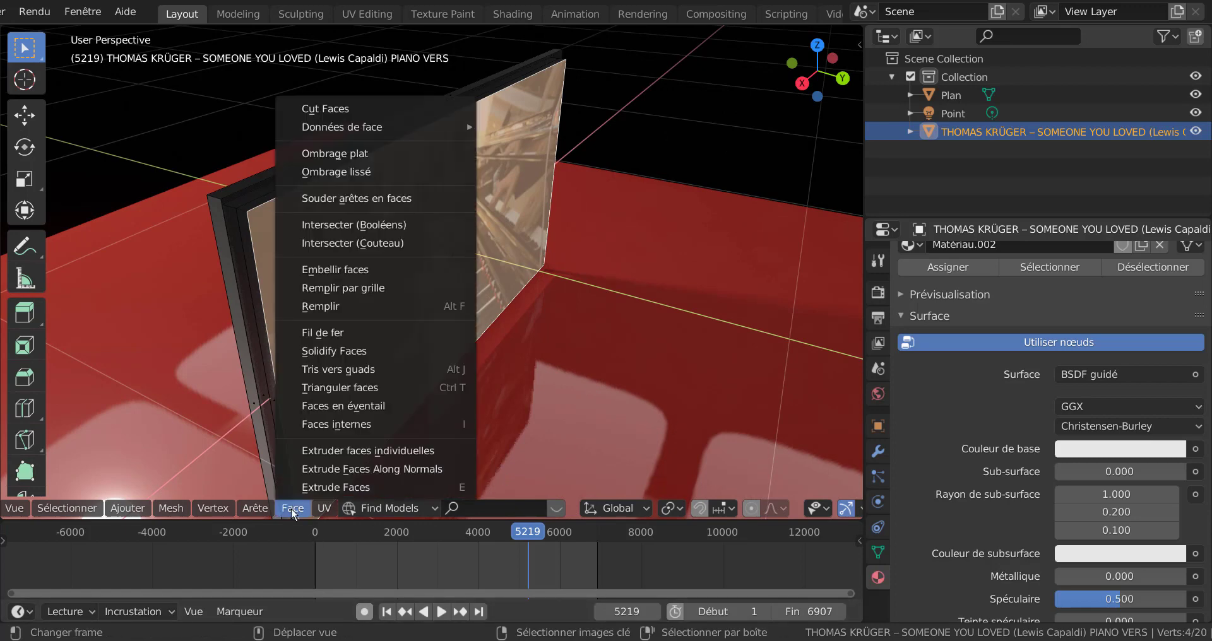
pyautogui.press('q')
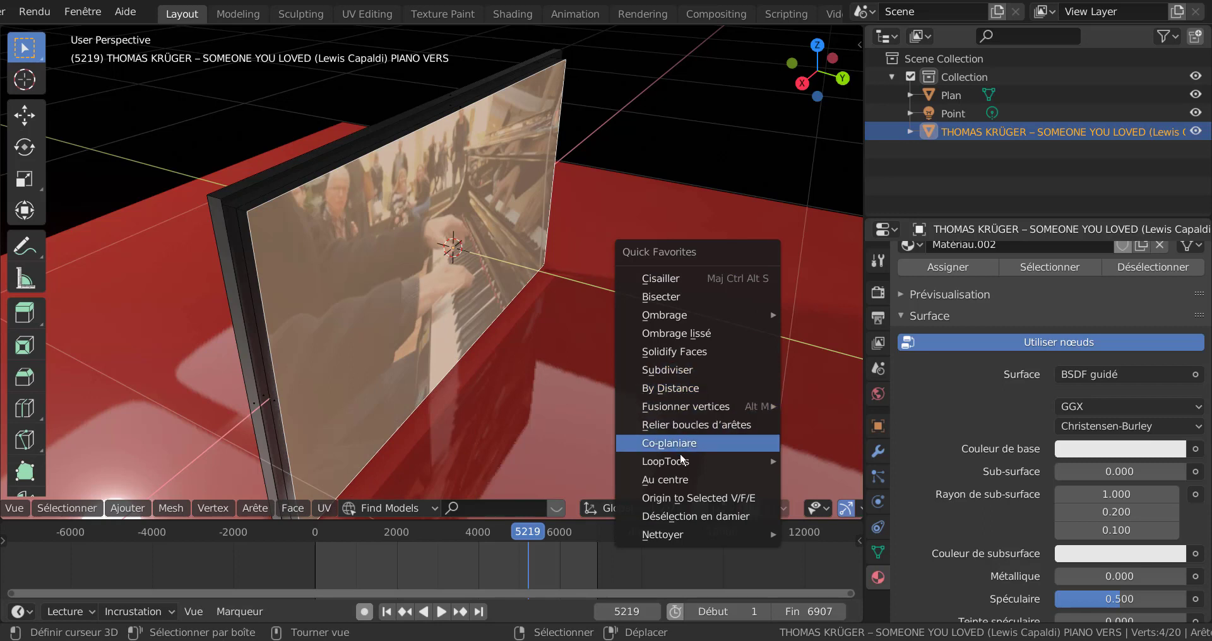
pyautogui.click(675, 350)
pyautogui.moveTo(631, 344); pyautogui.dragTo(594, 338, button='middle')
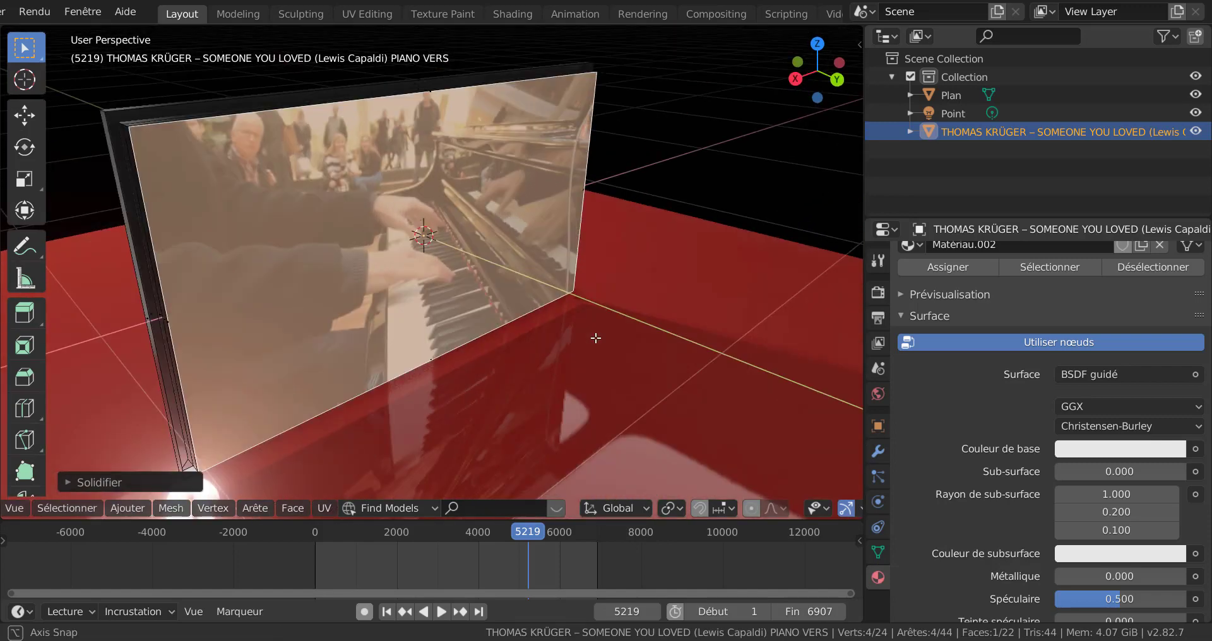
pyautogui.click(957, 267)
# Step: Return to object mode and darken Matériau.002's base colour to near black on the back of the TV
pyautogui.moveTo(546, 413); pyautogui.dragTo(487, 398, button='middle')
pyautogui.press('Tab')
pyautogui.scroll(-5, 467, 404)
pyautogui.click(1096, 434)
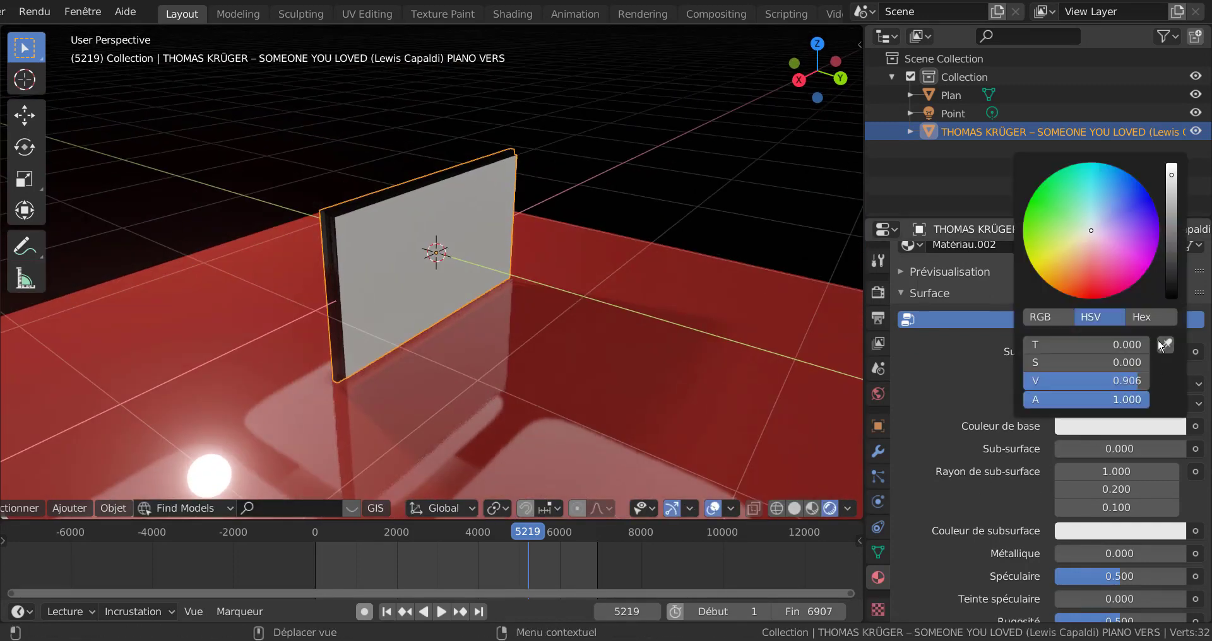
pyautogui.moveTo(1173, 190); pyautogui.dragTo(1172, 273)
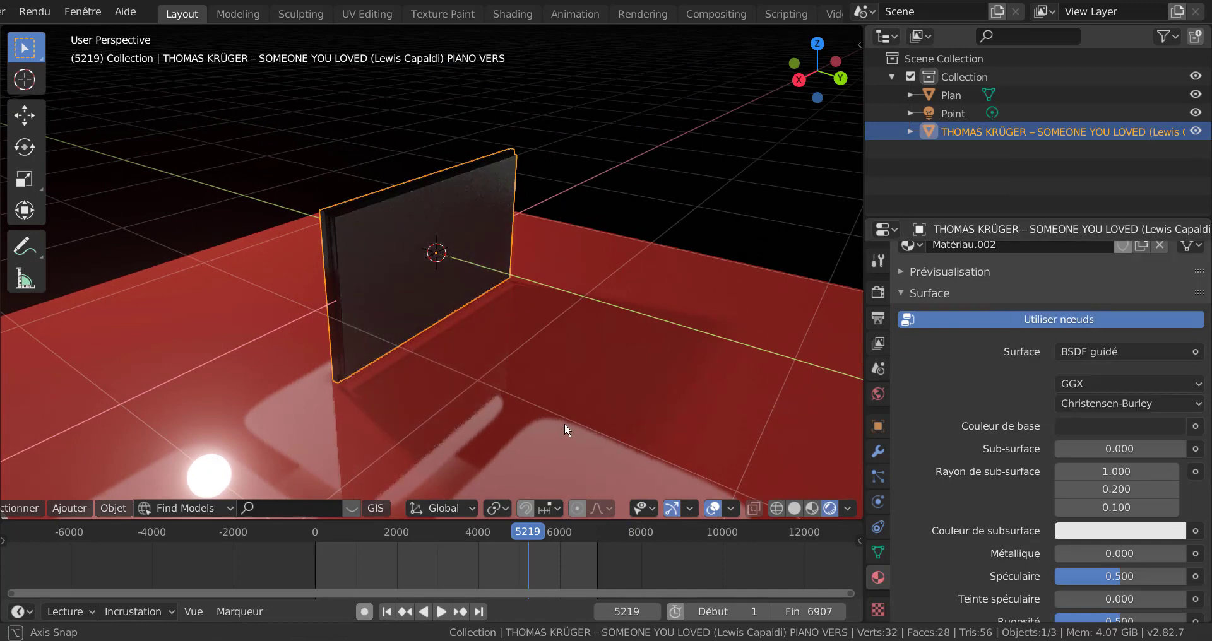
# Step: Examine the video screen from the front and from the side, up close and from farther away
pyautogui.moveTo(566, 425); pyautogui.dragTo(645, 432, button='middle')
pyautogui.scroll(5, 645, 425)
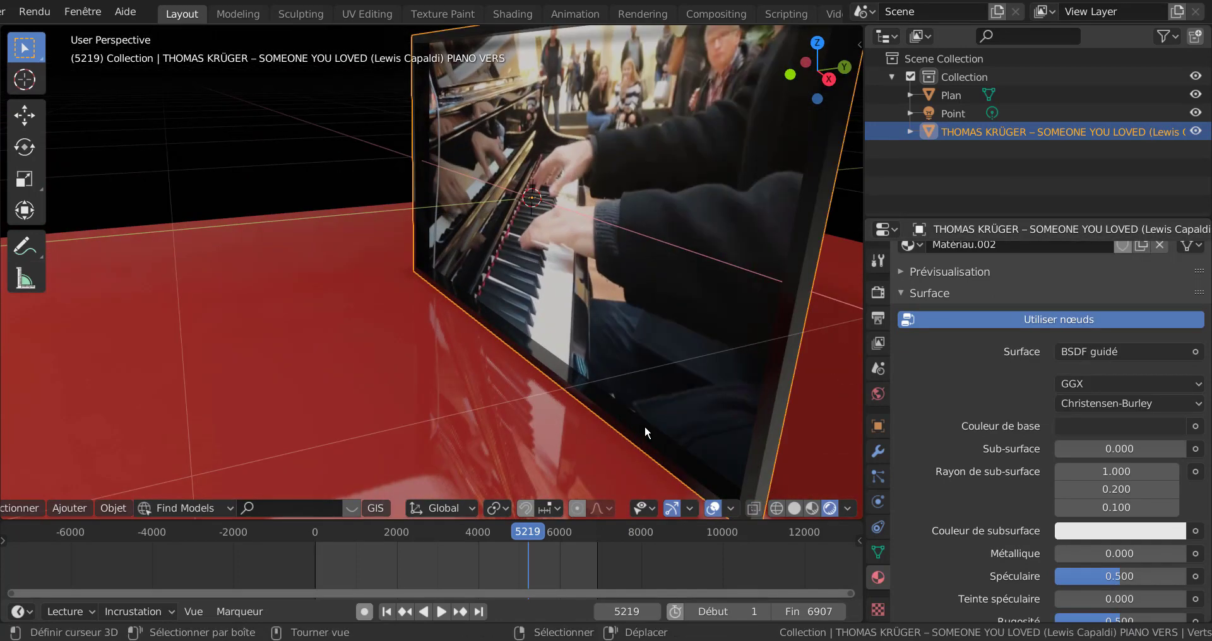
pyautogui.scroll(-6, 646, 425)
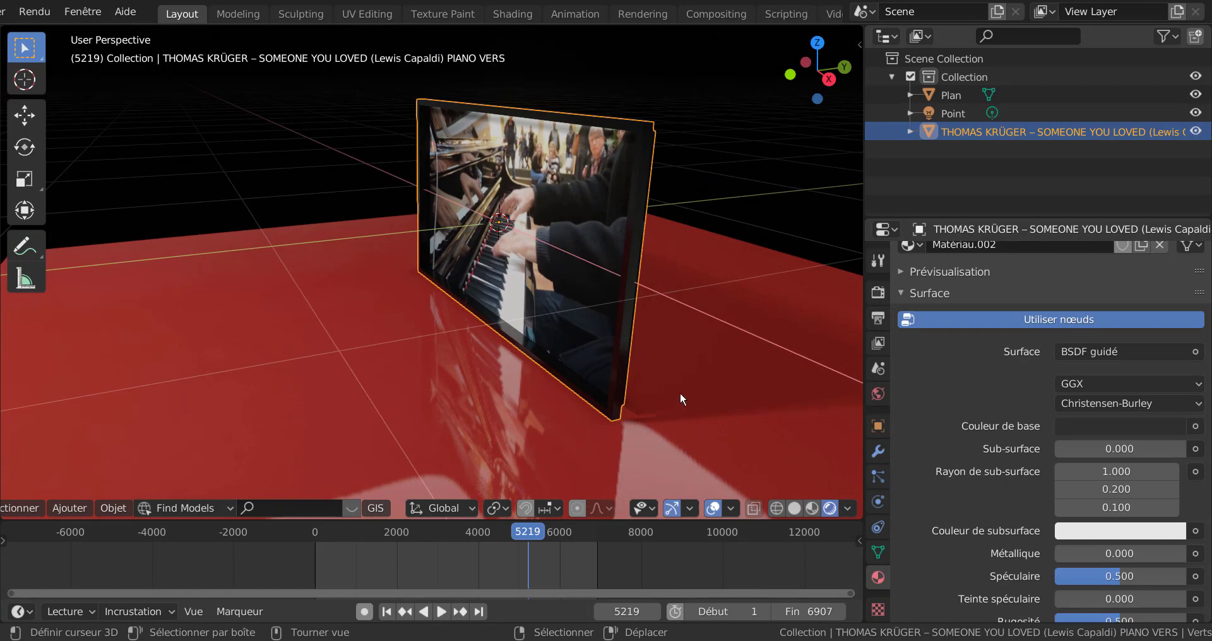
pyautogui.moveTo(680, 392)
pyautogui.mouseDown(button='middle')
pyautogui.moveTo(611, 392)
pyautogui.moveTo(715, 381)
pyautogui.moveTo(673, 381)
pyautogui.mouseUp(button='middle')
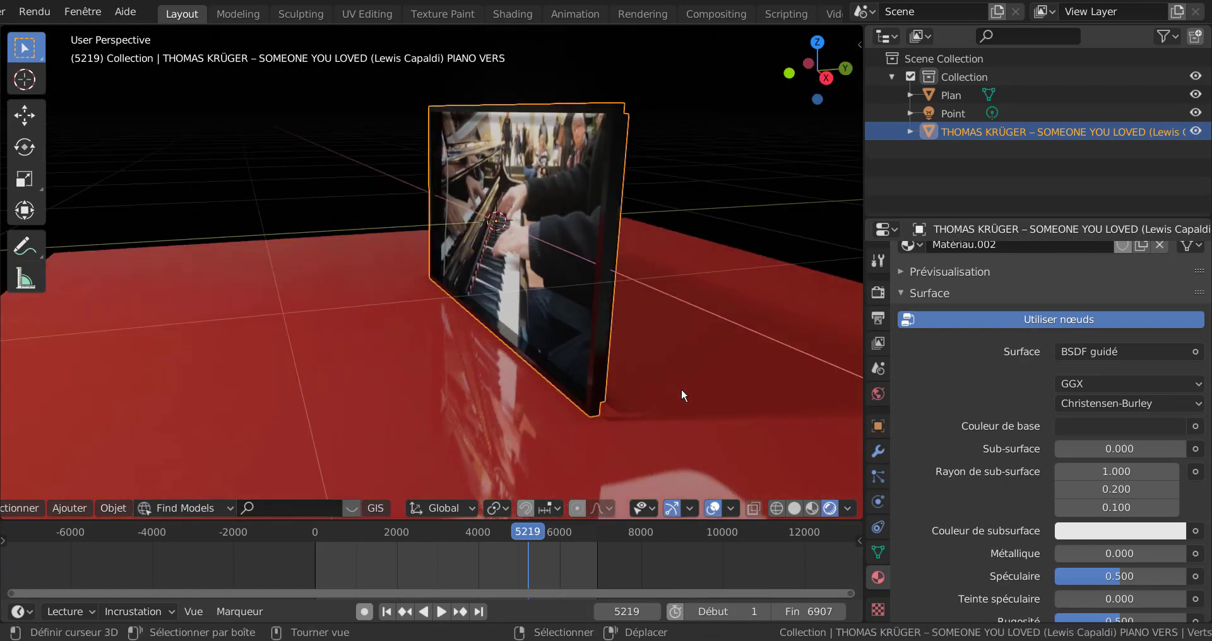
pyautogui.moveTo(591, 415)
pyautogui.mouseDown(button='middle')
pyautogui.moveTo(509, 414)
pyautogui.moveTo(568, 412)
pyautogui.mouseUp(button='middle')
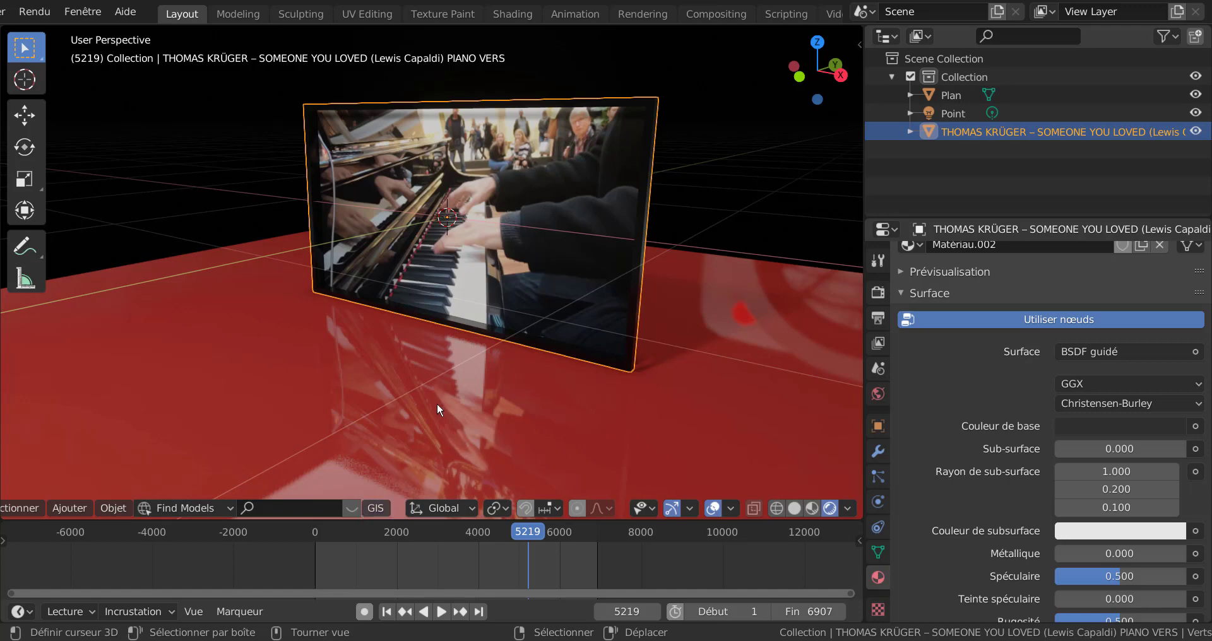
# Step: Reopen the TV mesh for editing, inspect the solidified back face from the side, and return to object mode
pyautogui.press('Tab')
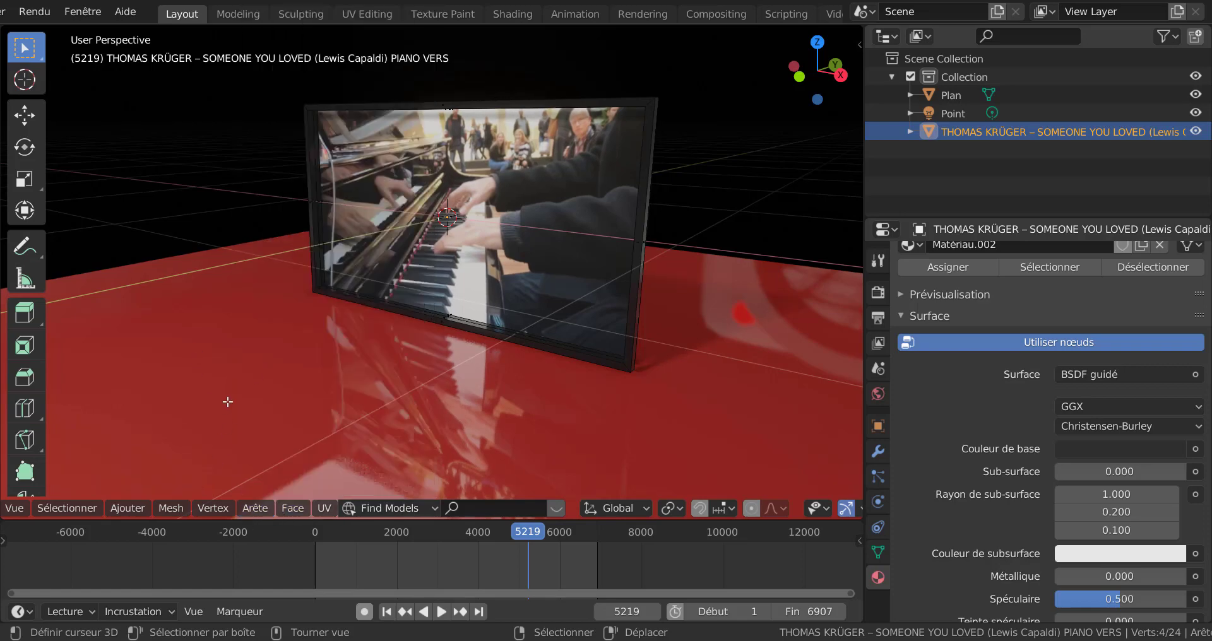
pyautogui.click(258, 509)
pyautogui.moveTo(289, 509)
pyautogui.moveTo(720, 387); pyautogui.dragTo(605, 384, button='middle')
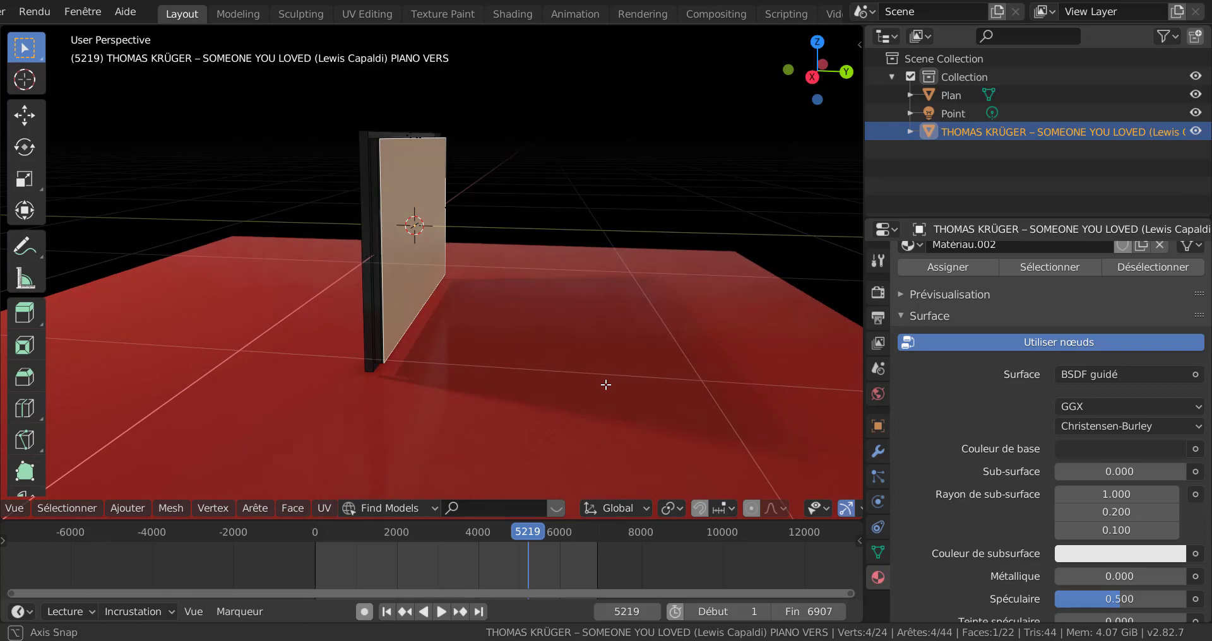
pyautogui.scroll(4, 528, 341)
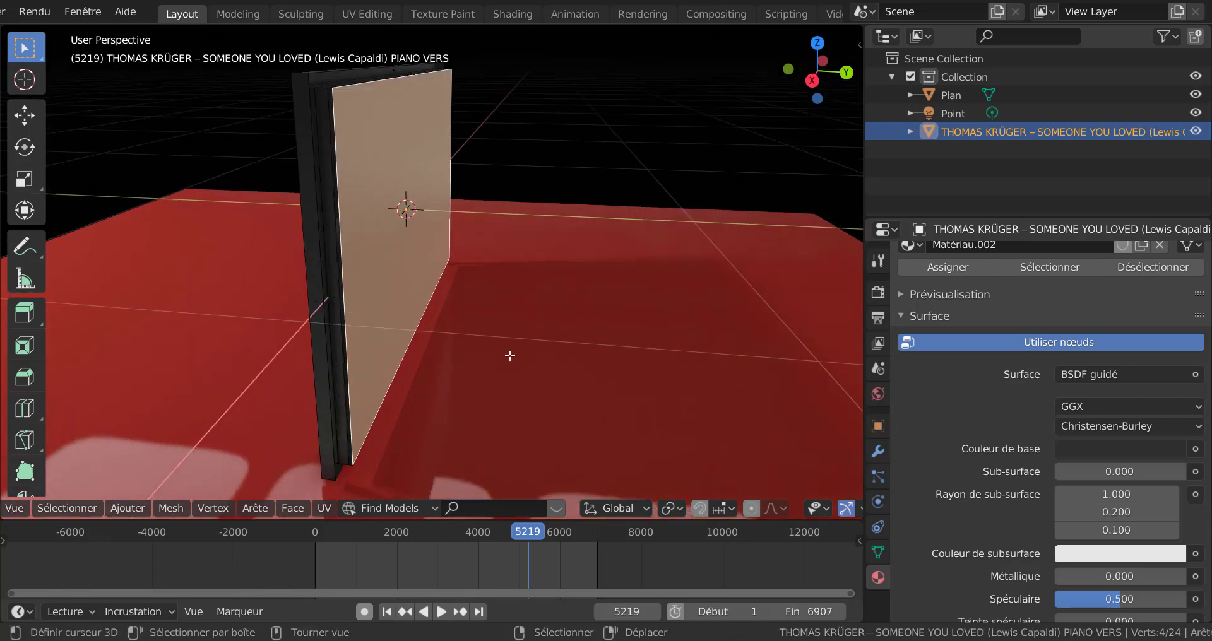
pyautogui.press('Tab')
pyautogui.scroll(-4, 519, 379)
pyautogui.moveTo(519, 384); pyautogui.dragTo(633, 382, button='middle')
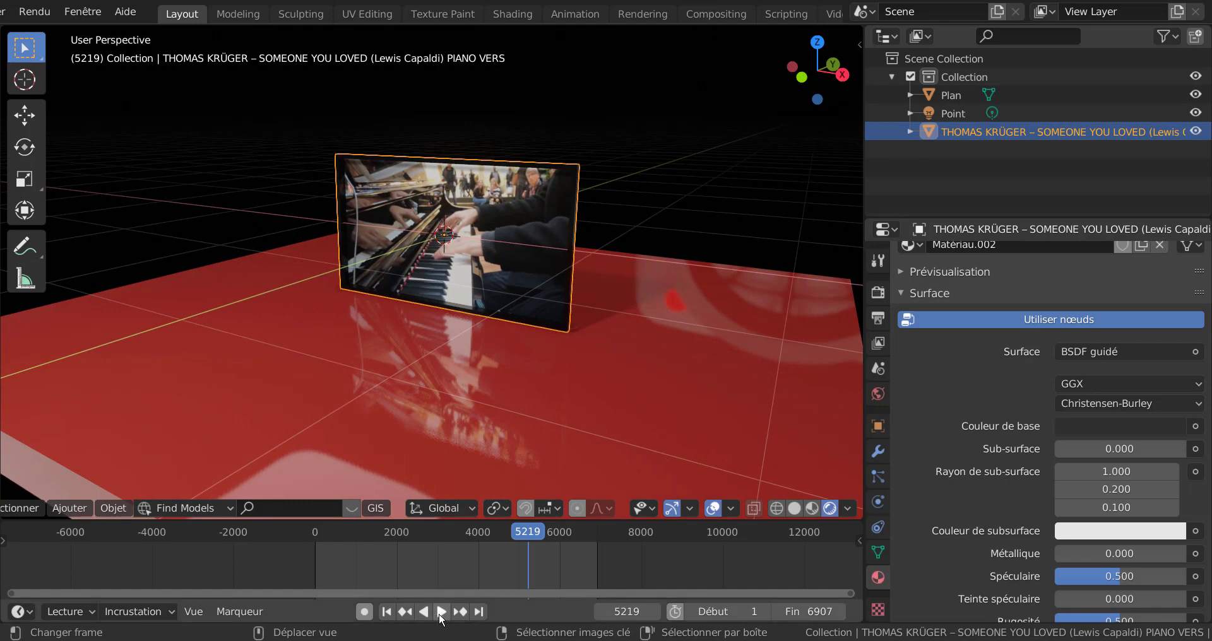
# Step: Play the video on the TV in an enlarged 3D view, watch it up close, and stop playback
pyautogui.click(442, 612)
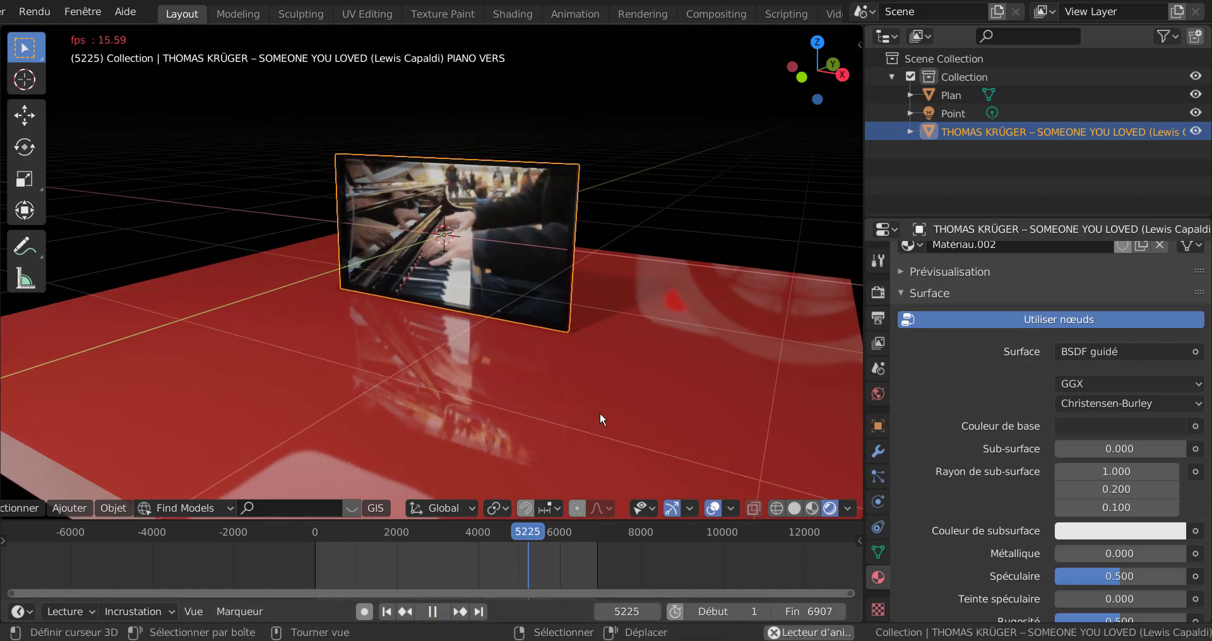
pyautogui.scroll(4, 558, 423)
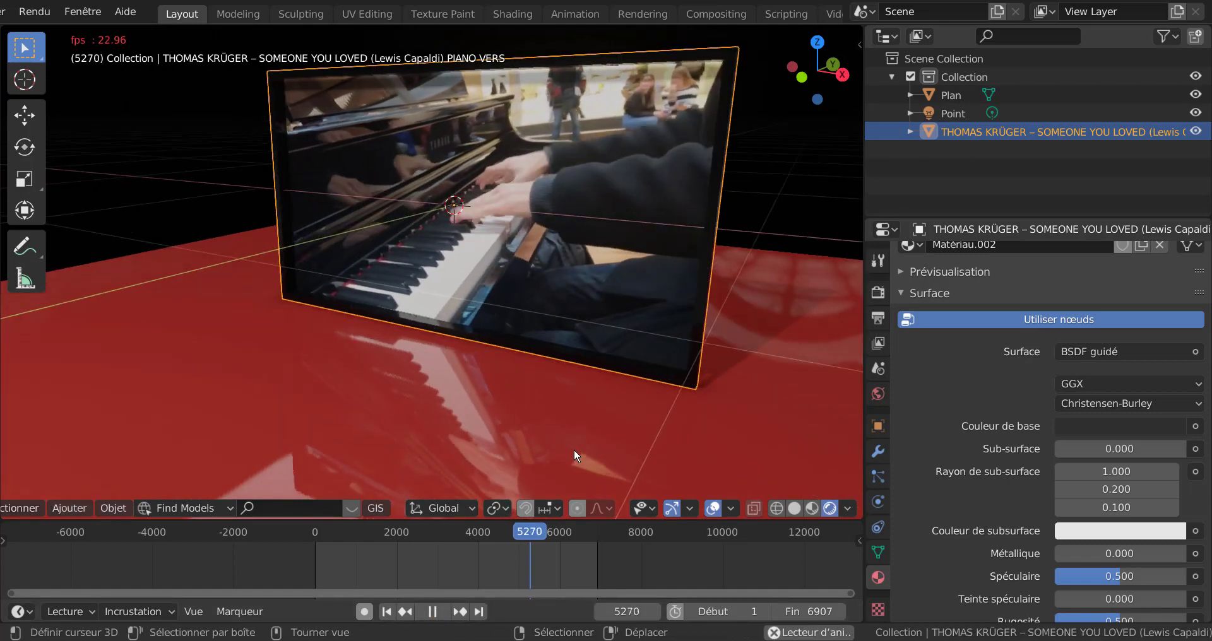
pyautogui.keyDown('shift'); pyautogui.moveTo(574, 421); pyautogui.dragTo(551, 451, button='middle'); pyautogui.keyUp('shift')
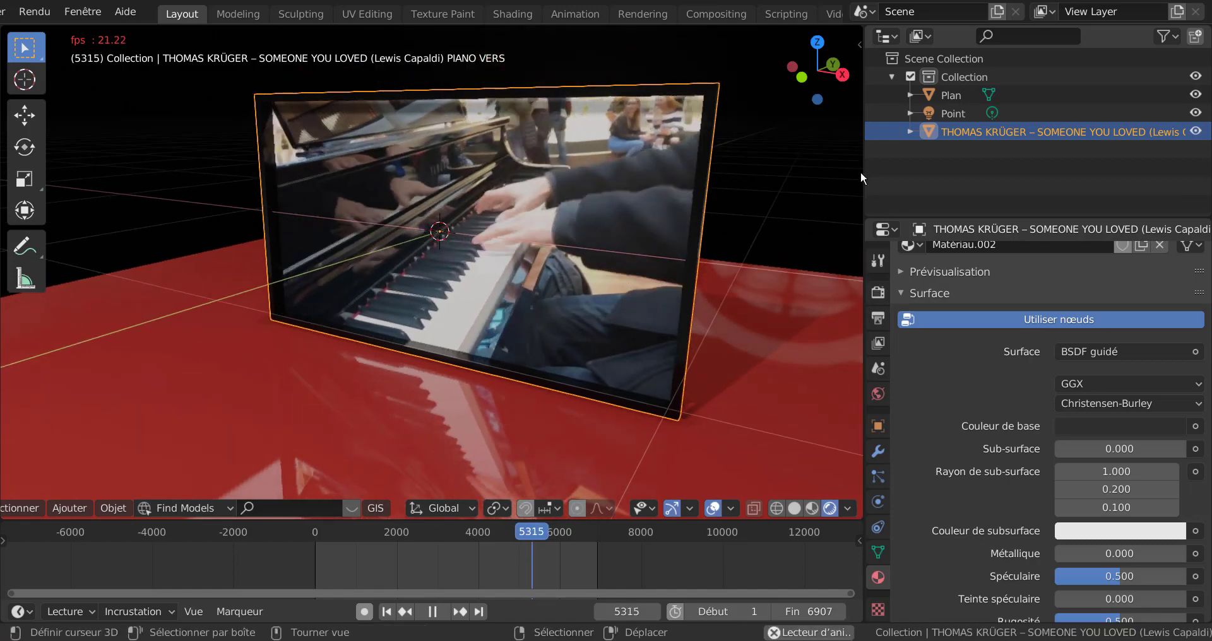
pyautogui.moveTo(863, 170); pyautogui.dragTo(1046, 172)
pyautogui.keyDown('shift'); pyautogui.moveTo(925, 324); pyautogui.dragTo(833, 301, button='middle'); pyautogui.keyUp('shift')
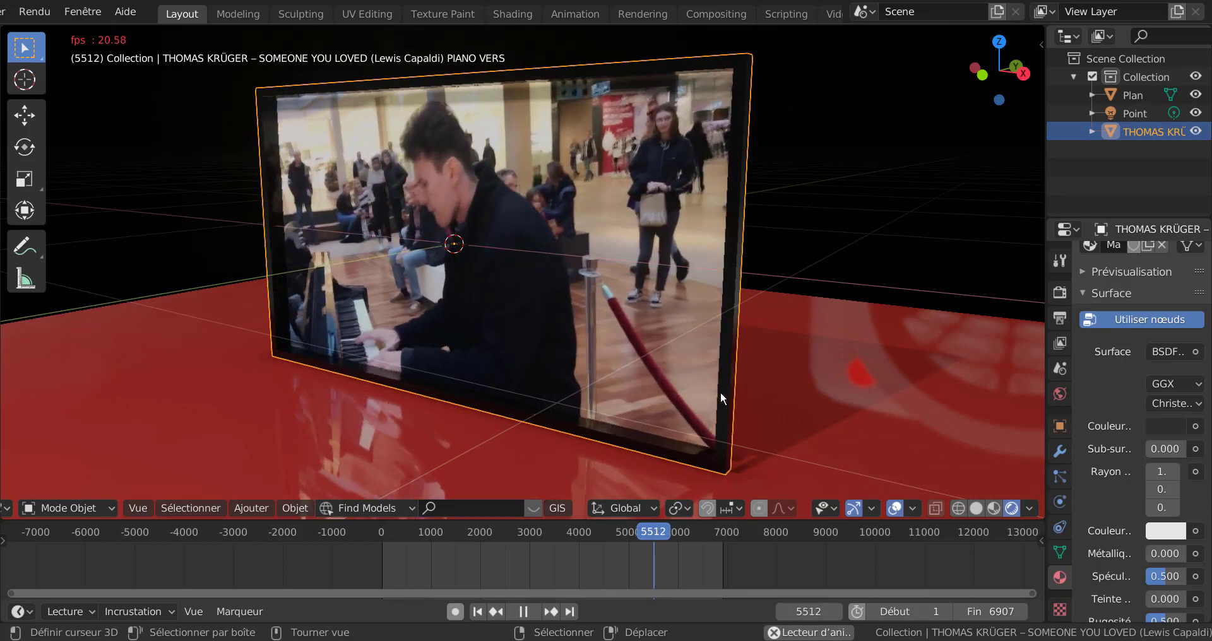
pyautogui.click(524, 612)
# Step: Add a camera and align it to the current view, framing the TV and its floor reflection
pyautogui.scroll(-5, 410, 325)
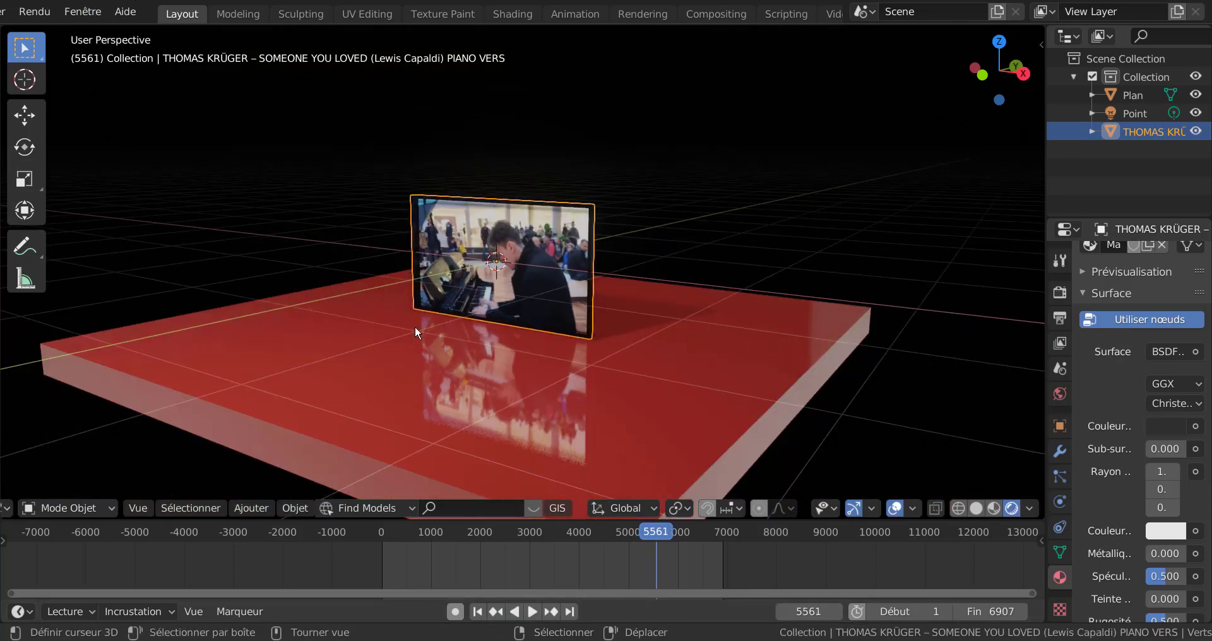
pyautogui.click(252, 508)
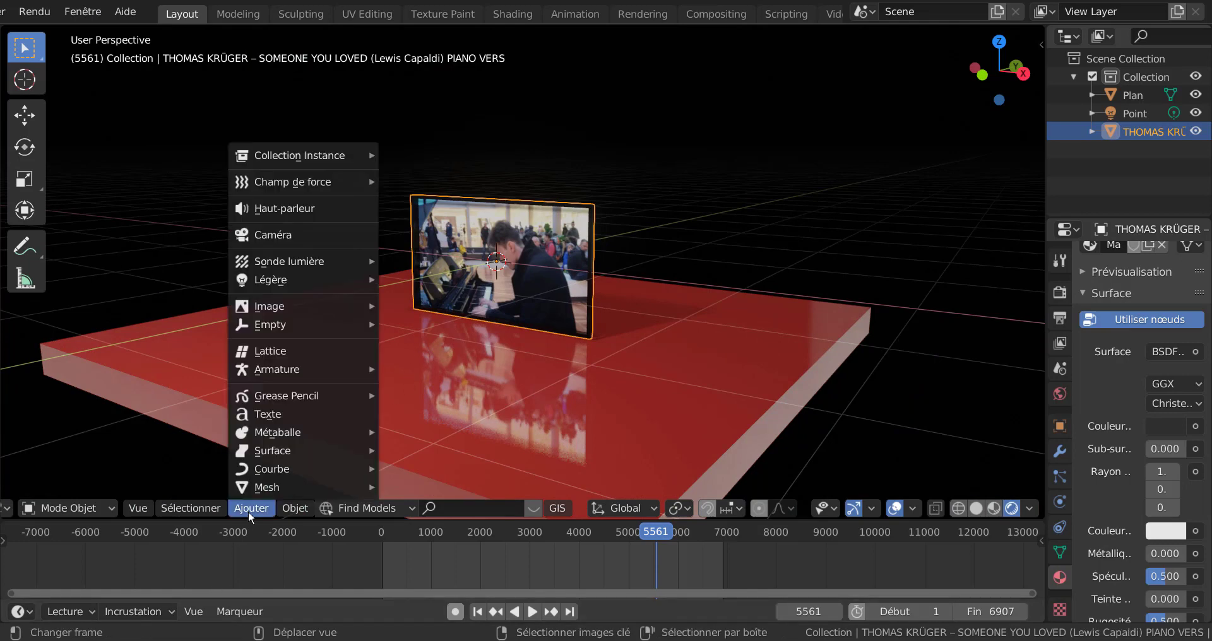
pyautogui.click(266, 236)
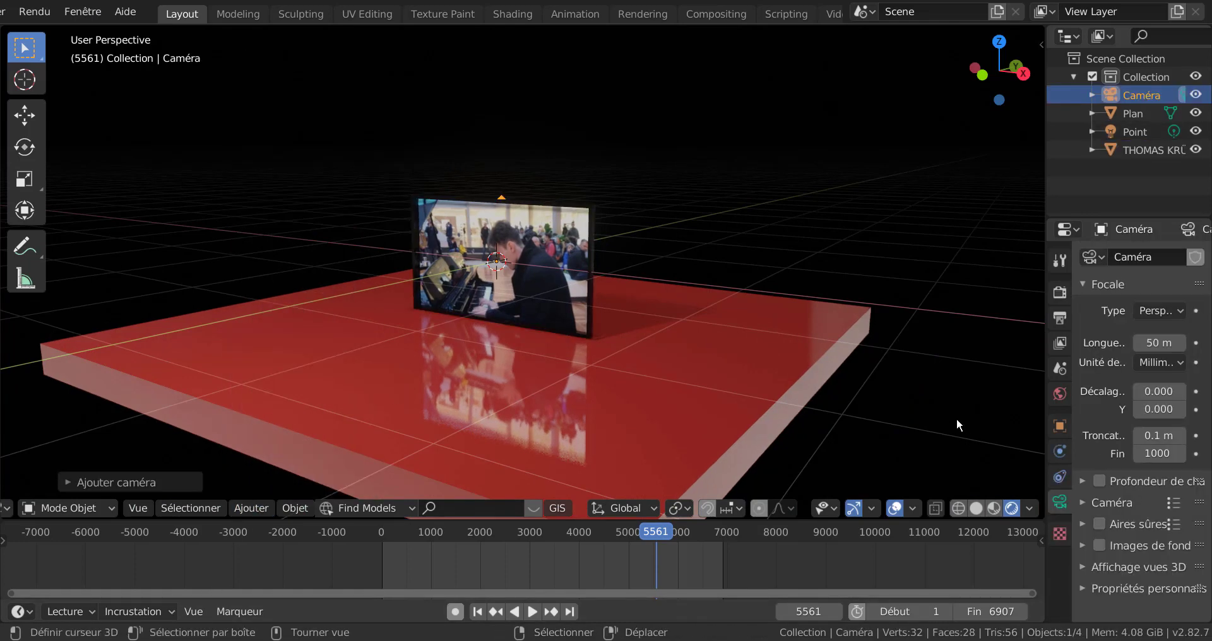
pyautogui.press('ctrl+alt+KP_0')
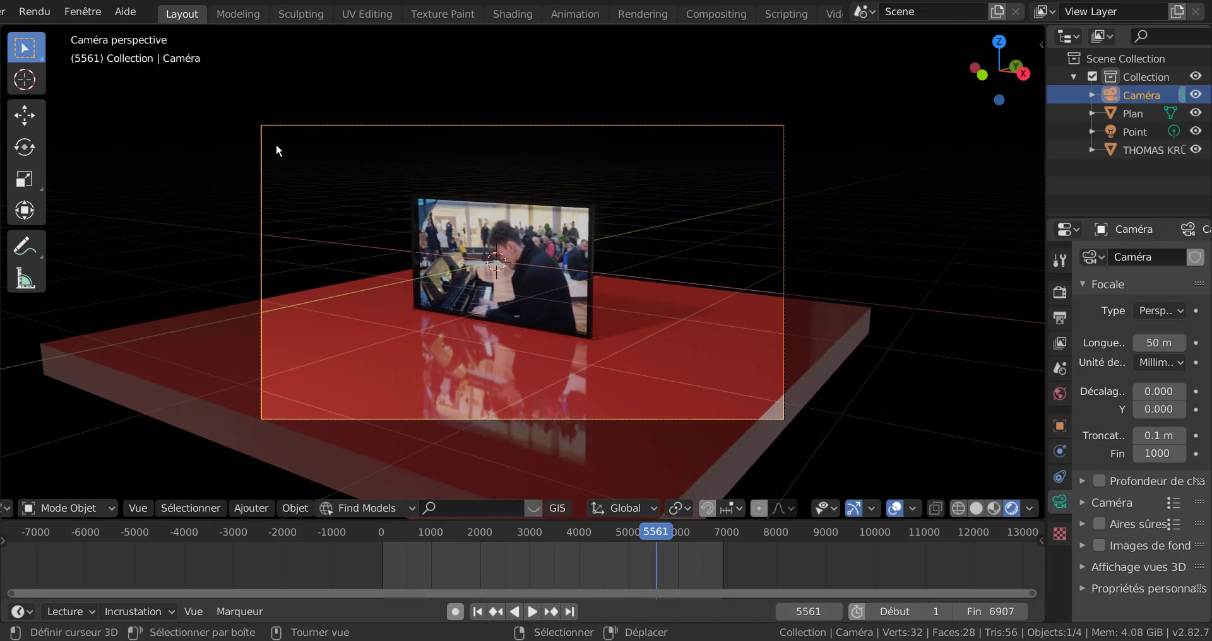
# Step: Render frame 5561 as a still image, view the whole picture, and close the render window
pyautogui.press('F12')
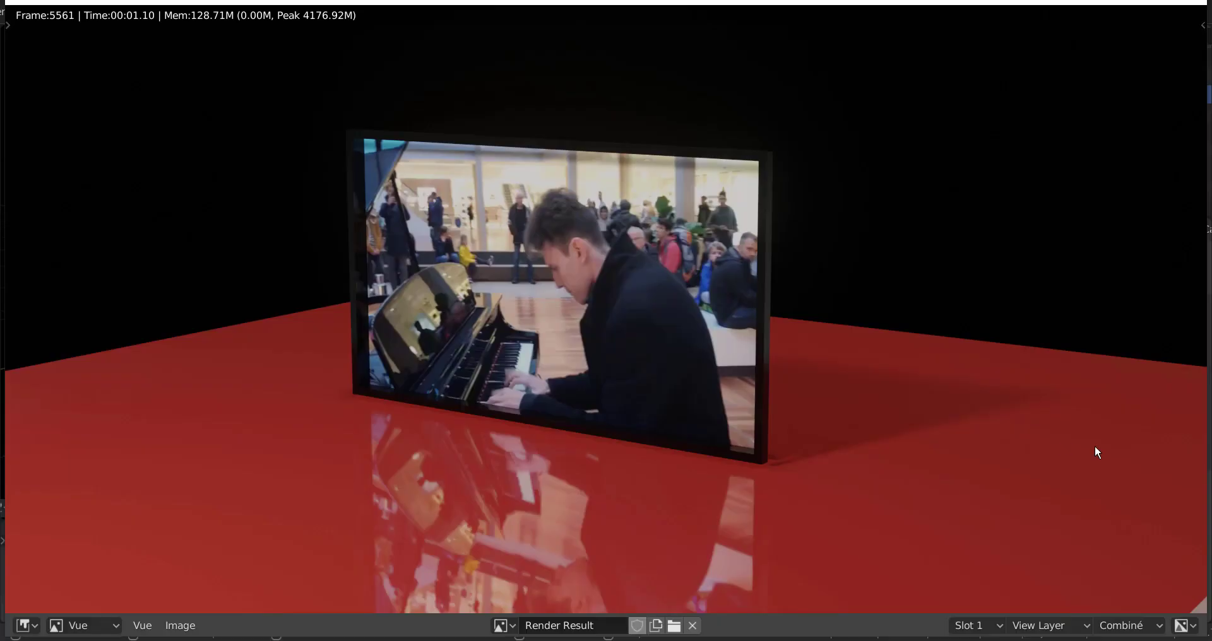
pyautogui.scroll(-2, 1097, 453)
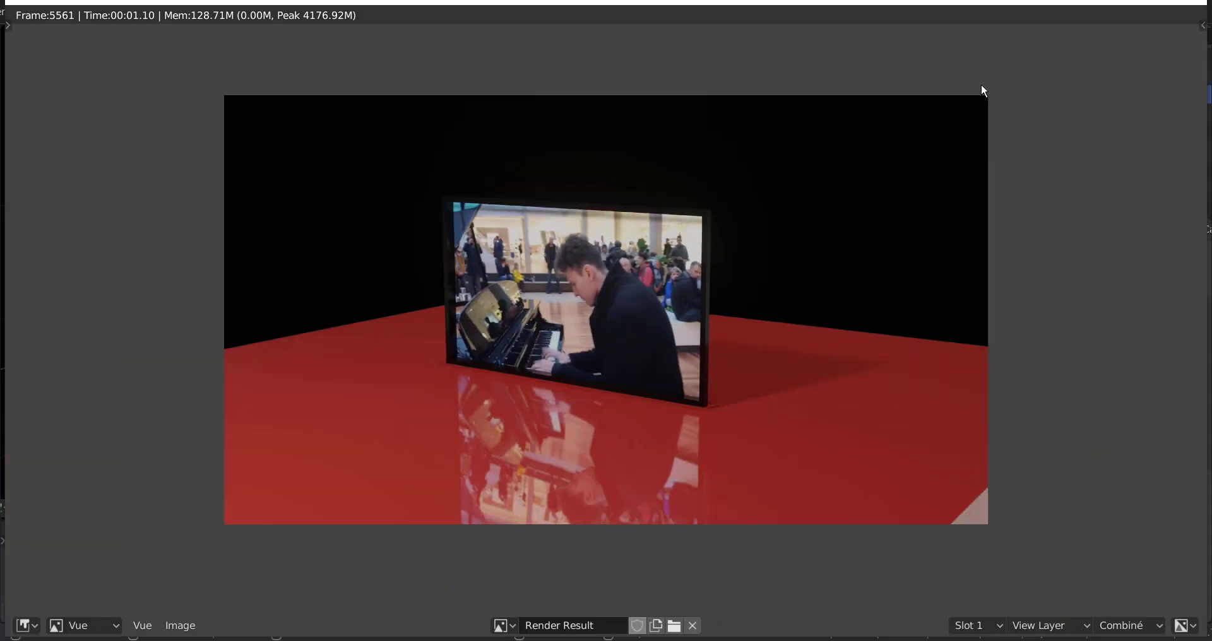
pyautogui.click(1197, 7)
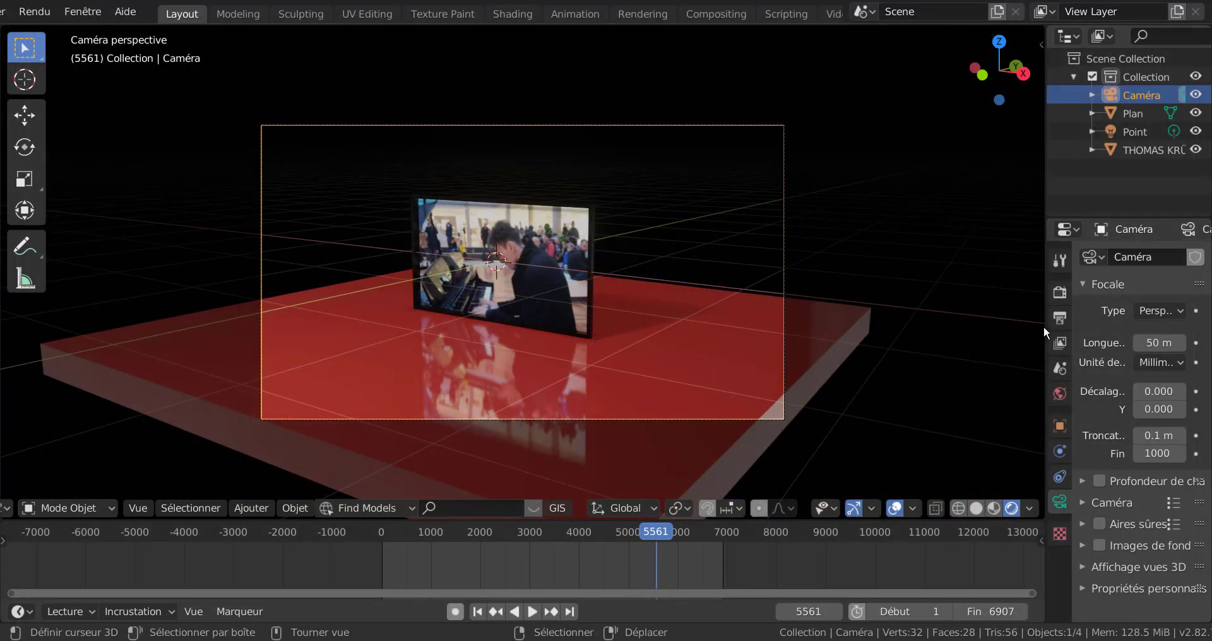
# Step: Set the render output path to a file named hummmm in the Desktop folder
pyautogui.moveTo(1045, 320); pyautogui.dragTo(858, 320)
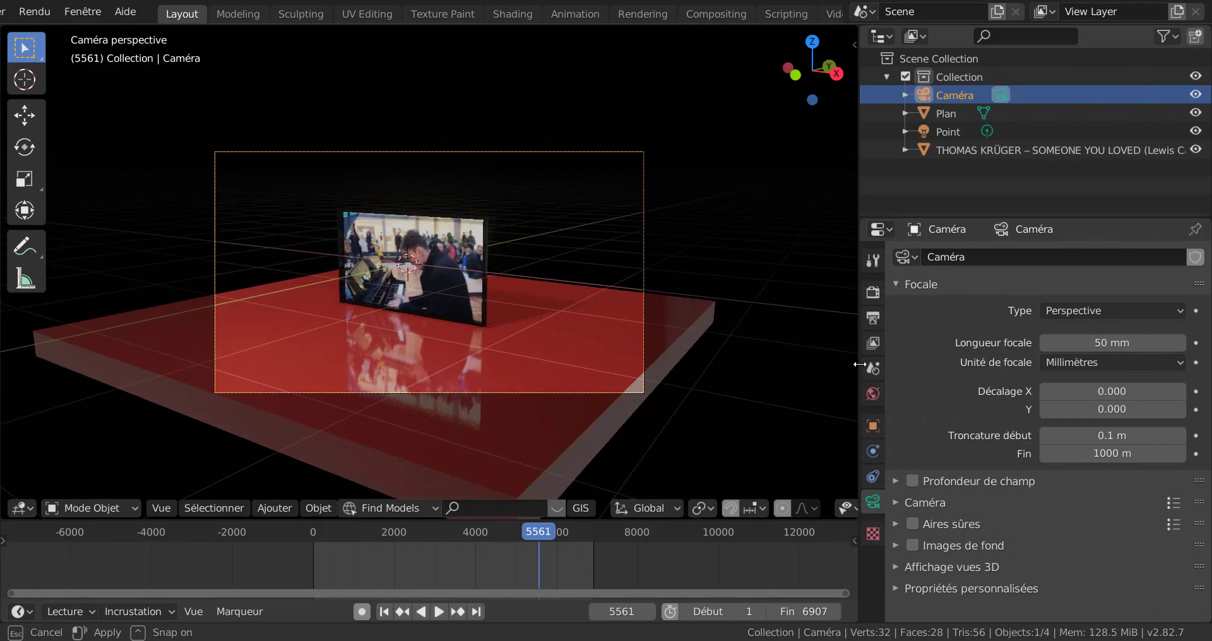
pyautogui.scroll(2, 358, 308)
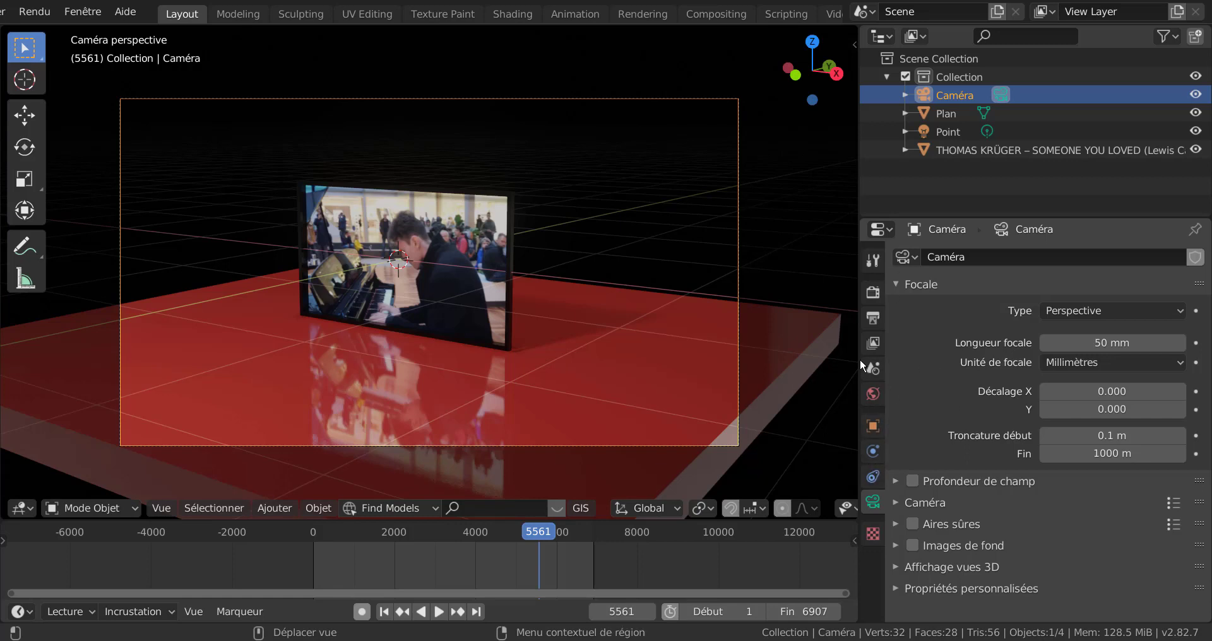
pyautogui.click(873, 318)
pyautogui.scroll(-5, 967, 354)
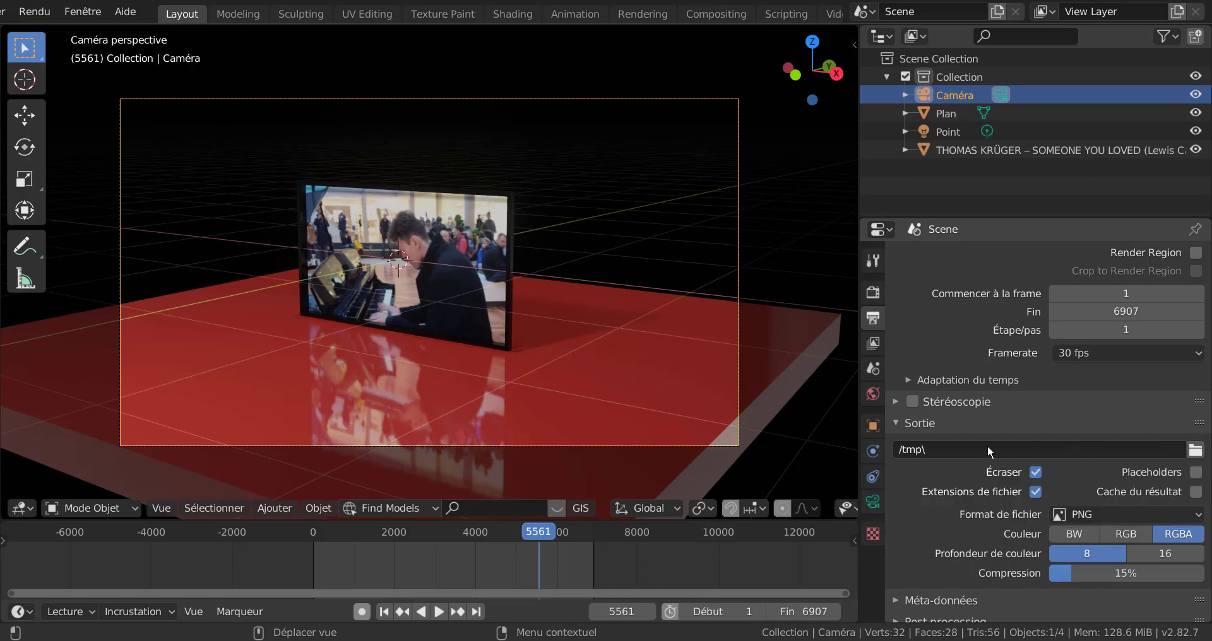
pyautogui.click(970, 449)
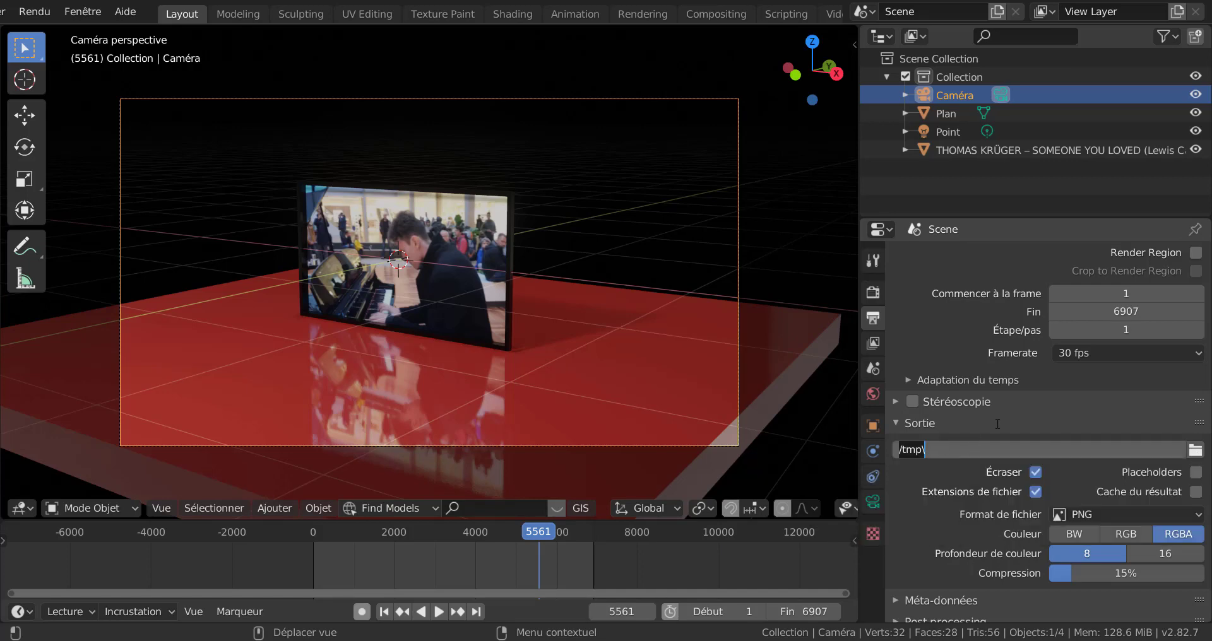
pyautogui.click(1193, 451)
pyautogui.click(1193, 451)
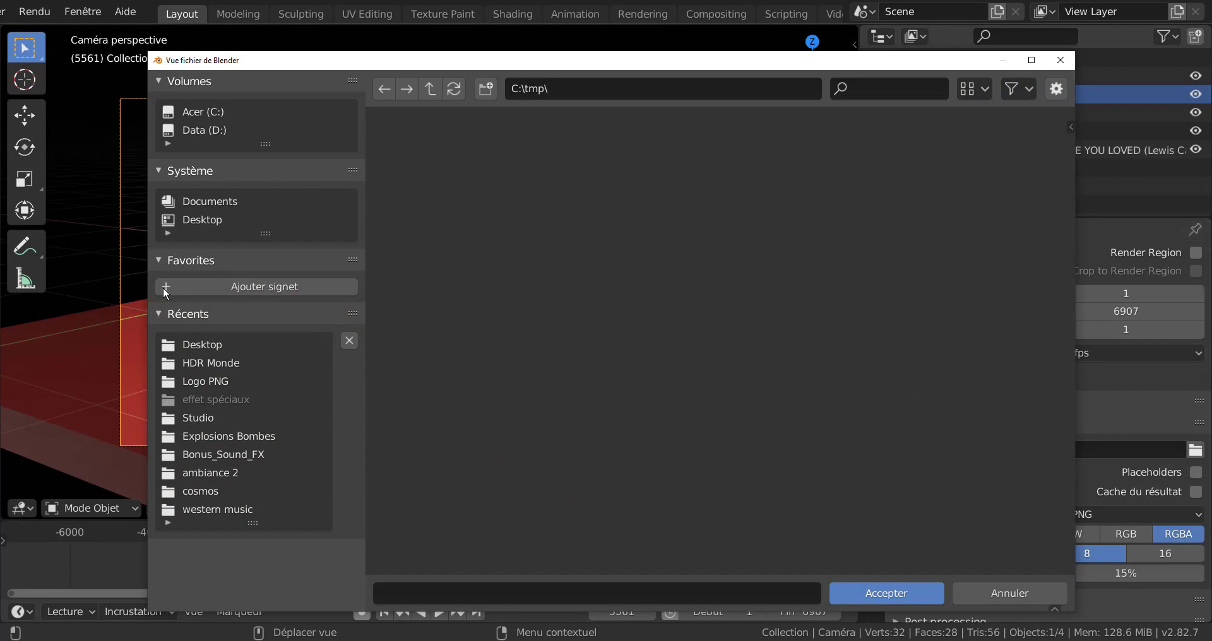
pyautogui.click(199, 346)
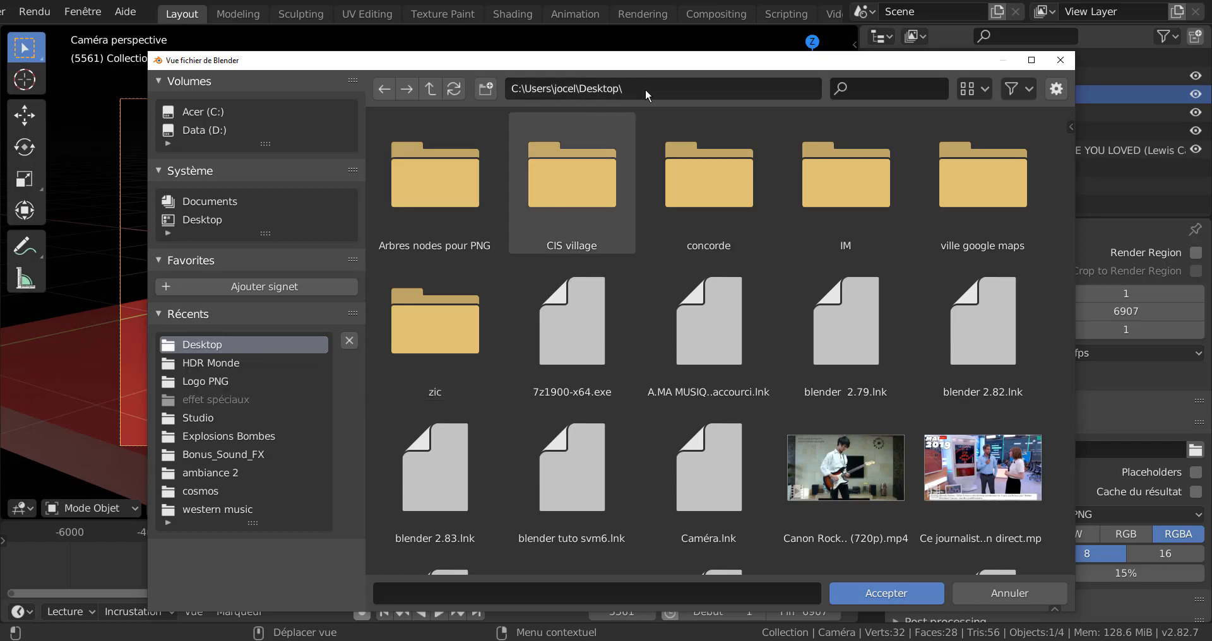
pyautogui.click(428, 589)
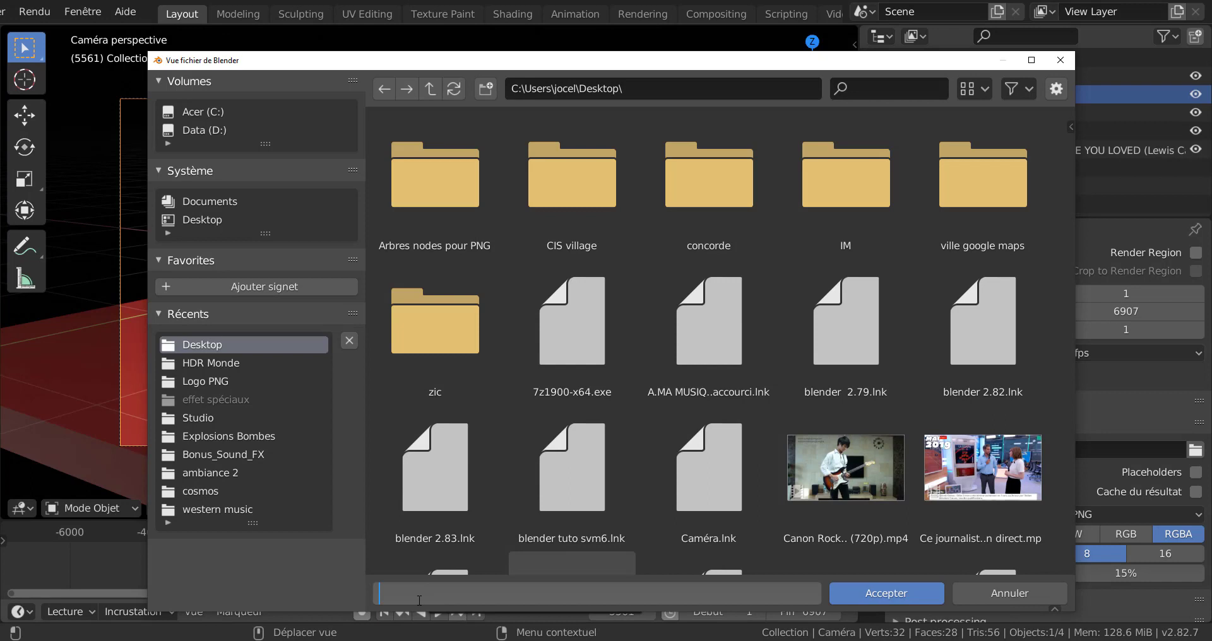
pyautogui.write('hummmm')
pyautogui.click(886, 593)
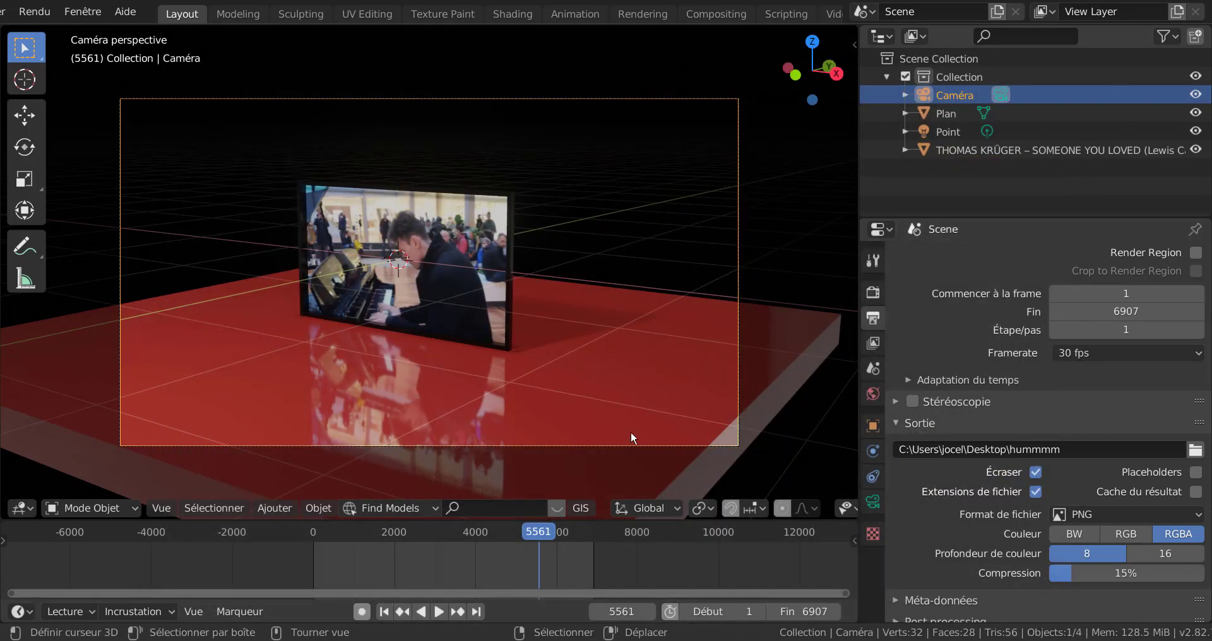
# Step: Set the output file format to Vidéo FFmpeg and its encoding container to MPEG-4
pyautogui.click(1161, 516)
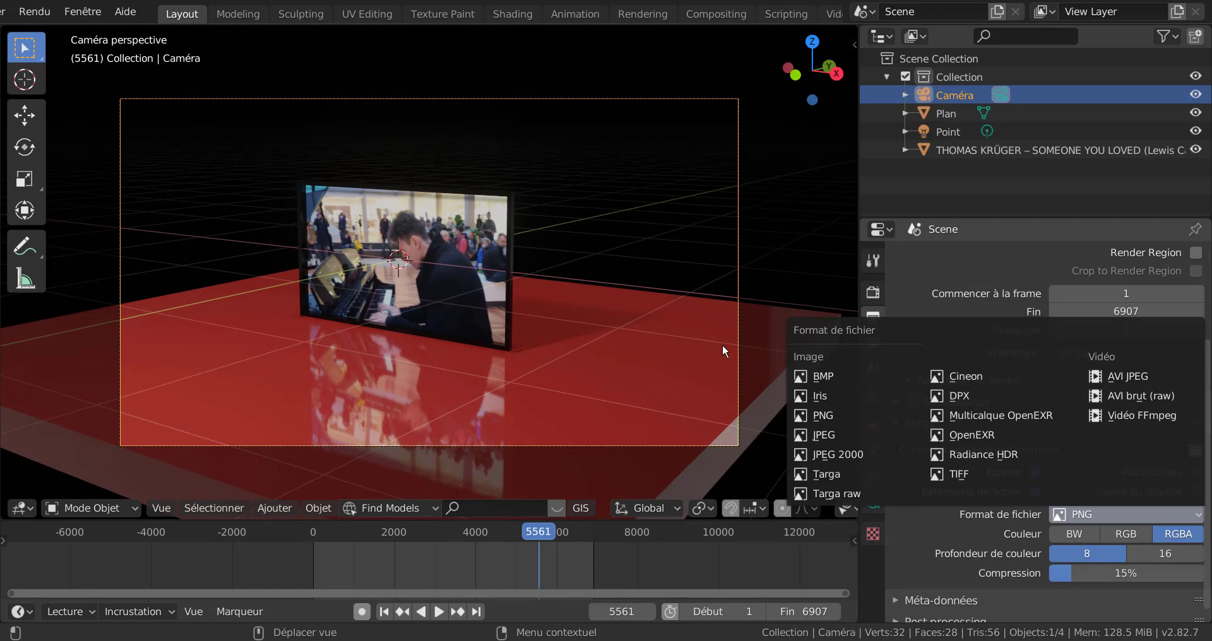
pyautogui.moveTo(1010, 218); pyautogui.dragTo(1023, 60)
pyautogui.click(1140, 481)
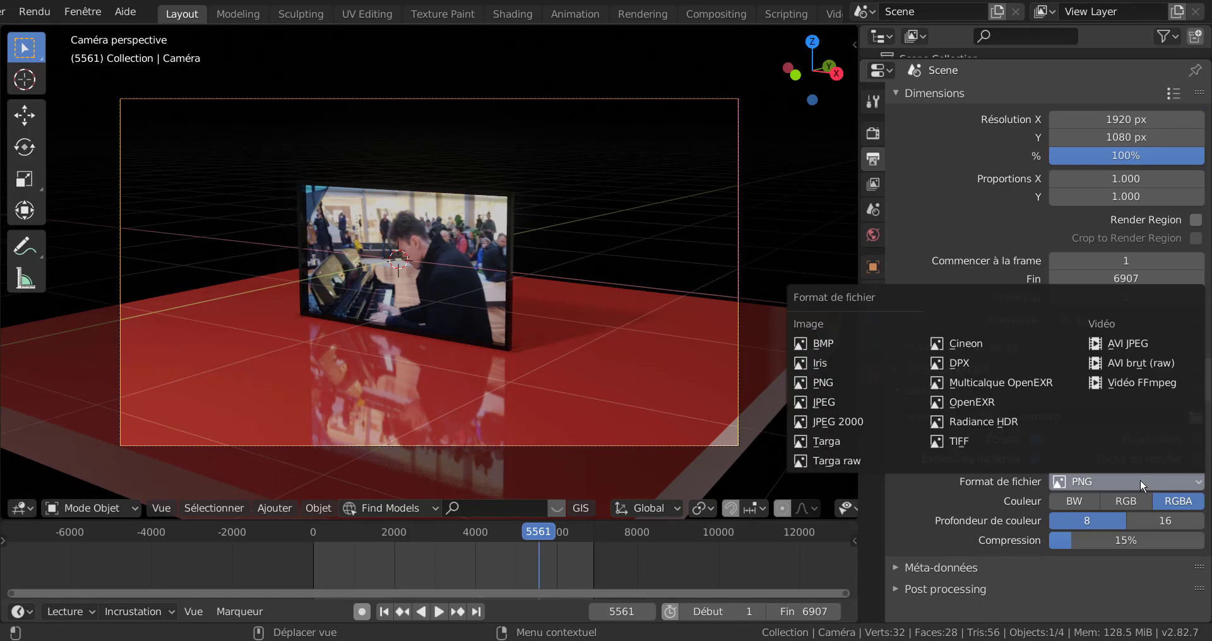
pyautogui.click(1145, 382)
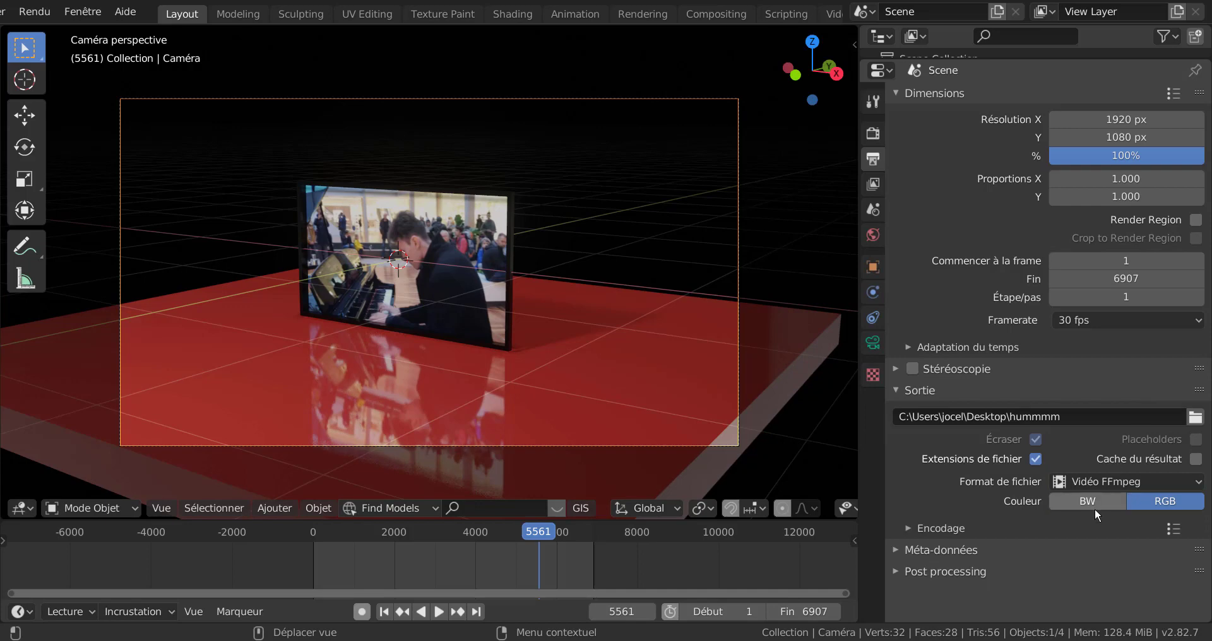
pyautogui.click(903, 521)
pyautogui.scroll(-5, 950, 529)
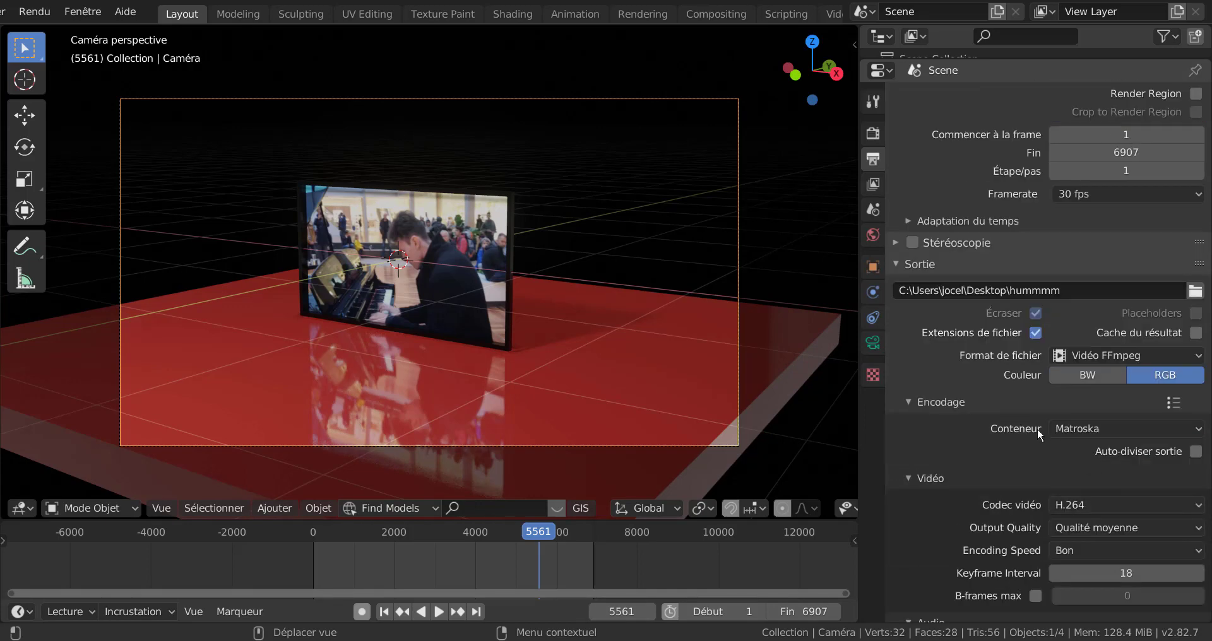
pyautogui.click(1085, 428)
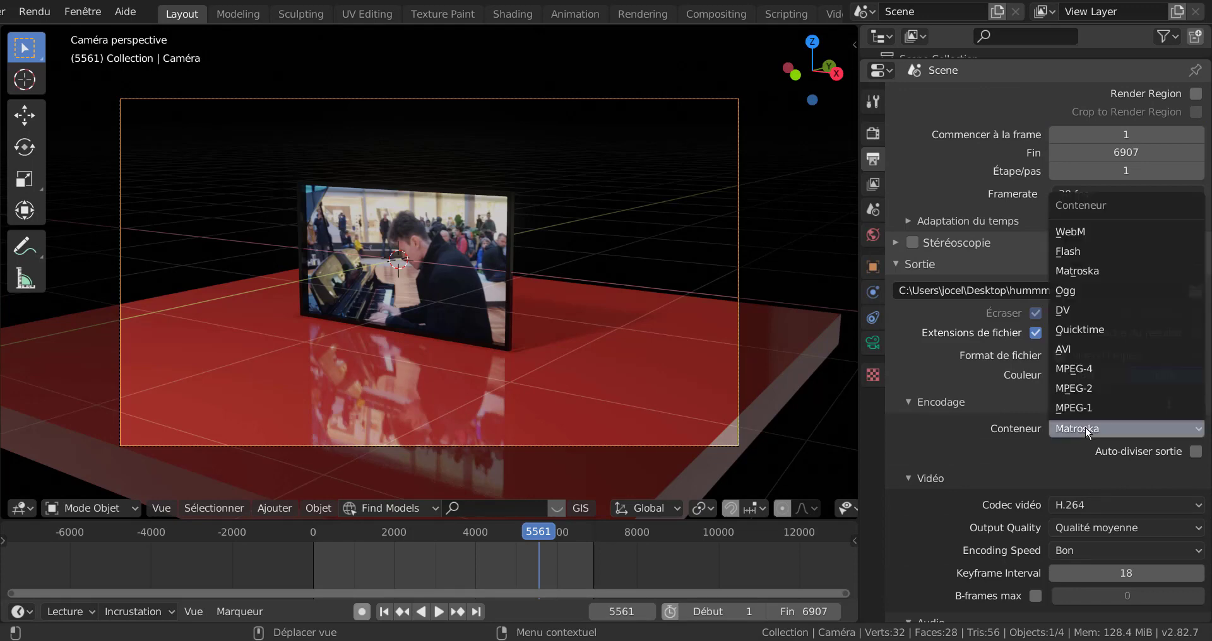
pyautogui.click(1099, 369)
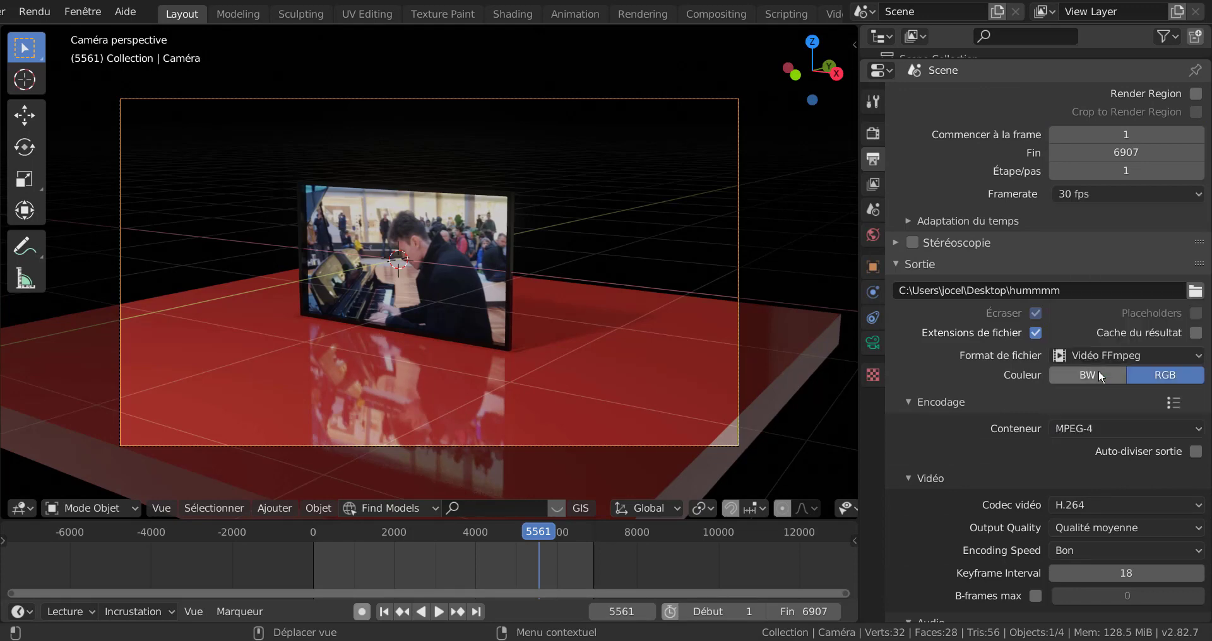
# Step: Set the output's audio codec to MP3 and check the render dimensions and frame rate options
pyautogui.scroll(-3, 1065, 527)
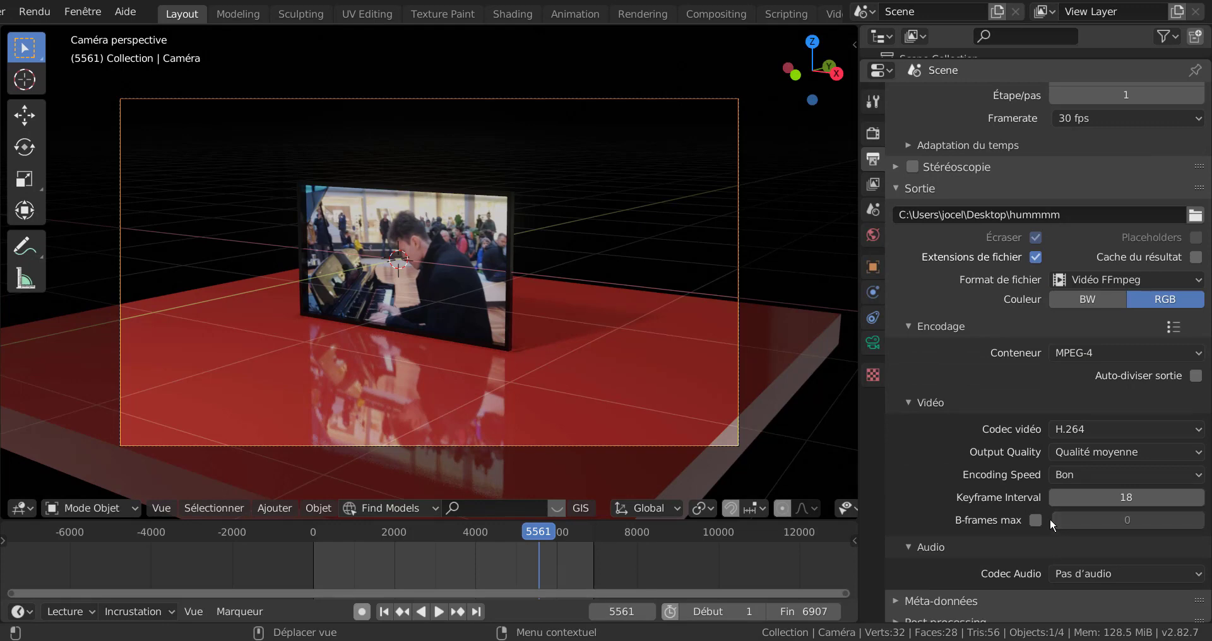
pyautogui.scroll(-1, 1051, 518)
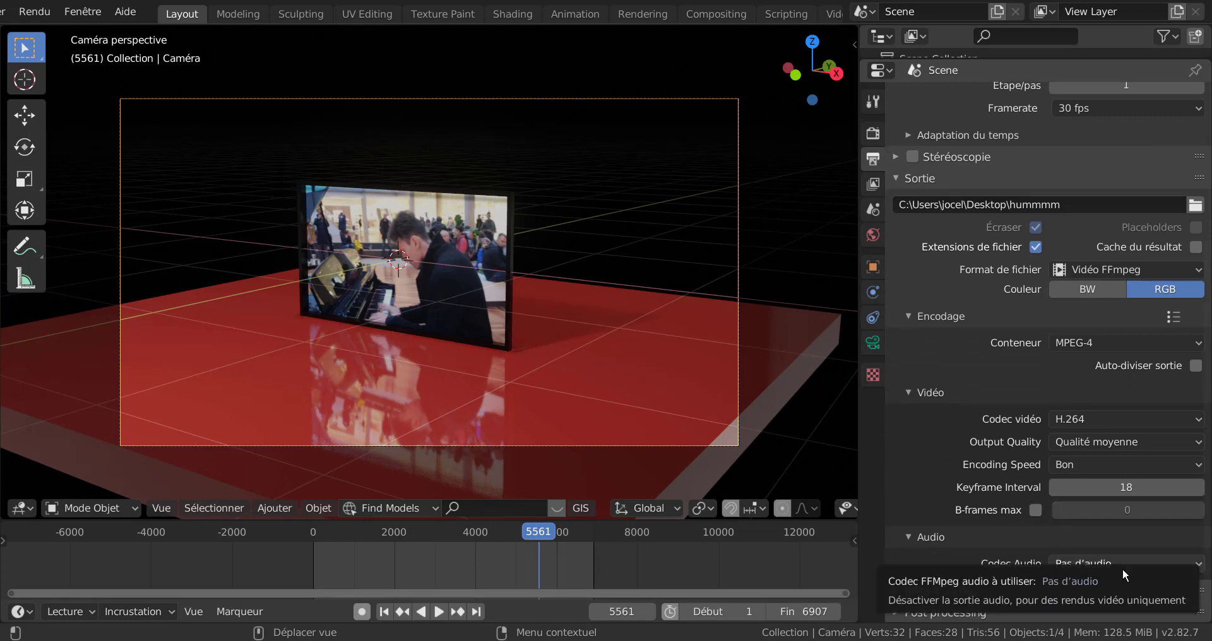
pyautogui.click(1104, 560)
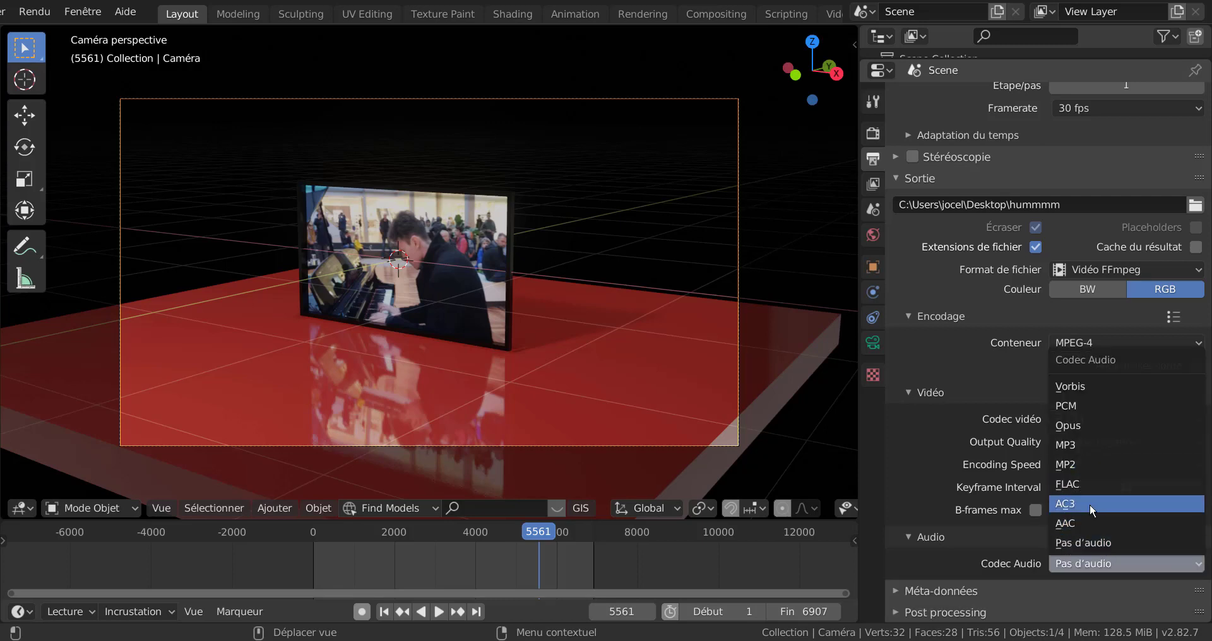
pyautogui.click(1089, 446)
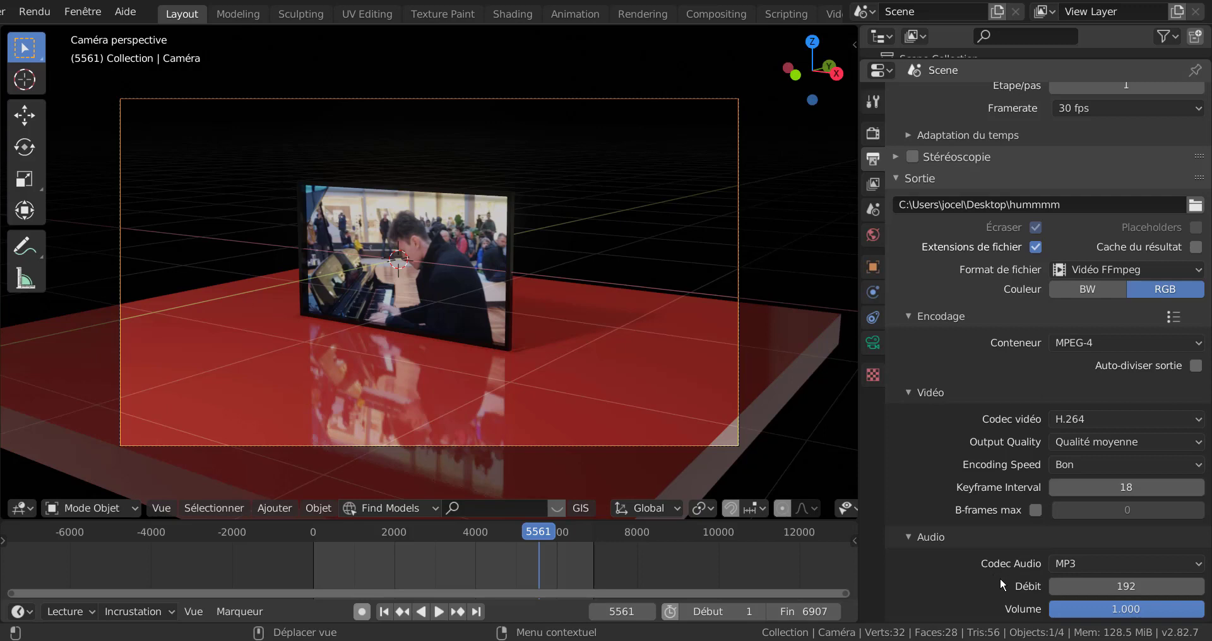
pyautogui.scroll(8, 1000, 577)
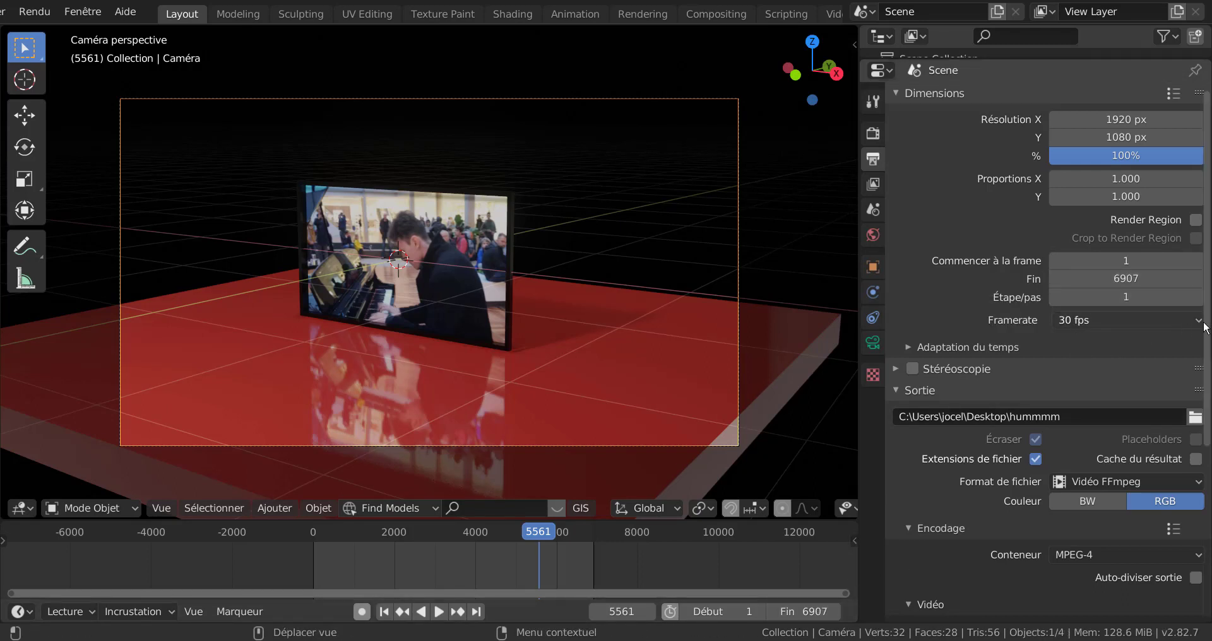
pyautogui.click(1183, 322)
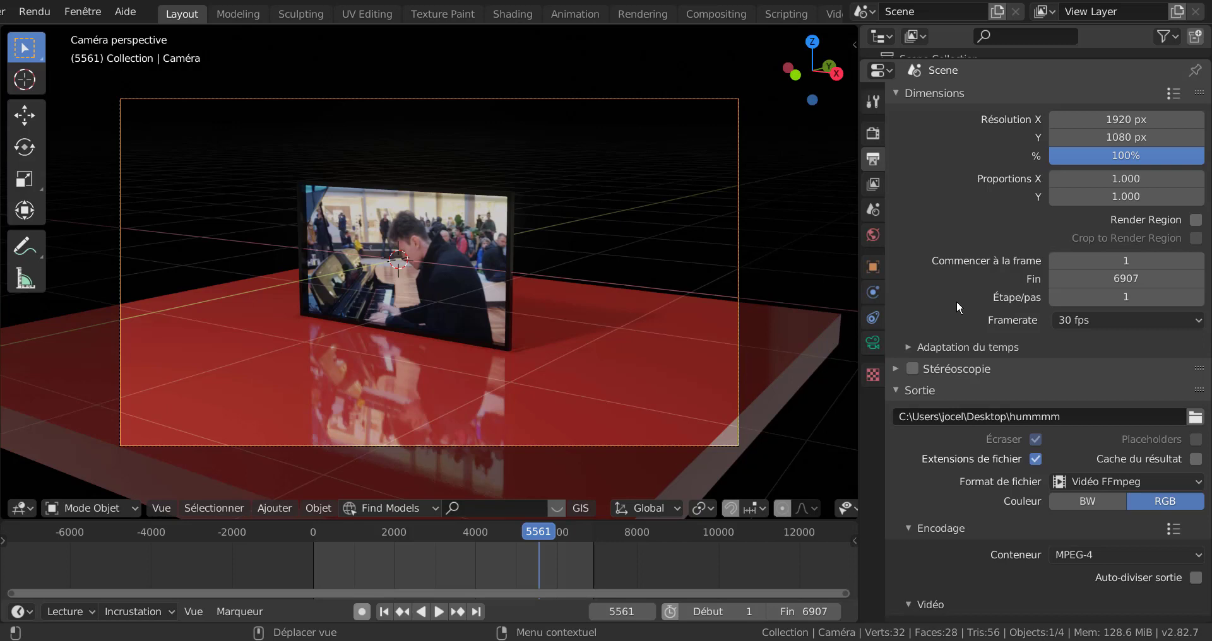
# Step: Render the animation, watch its first frames in the render window, and stop the render early
pyautogui.click(101, 10)
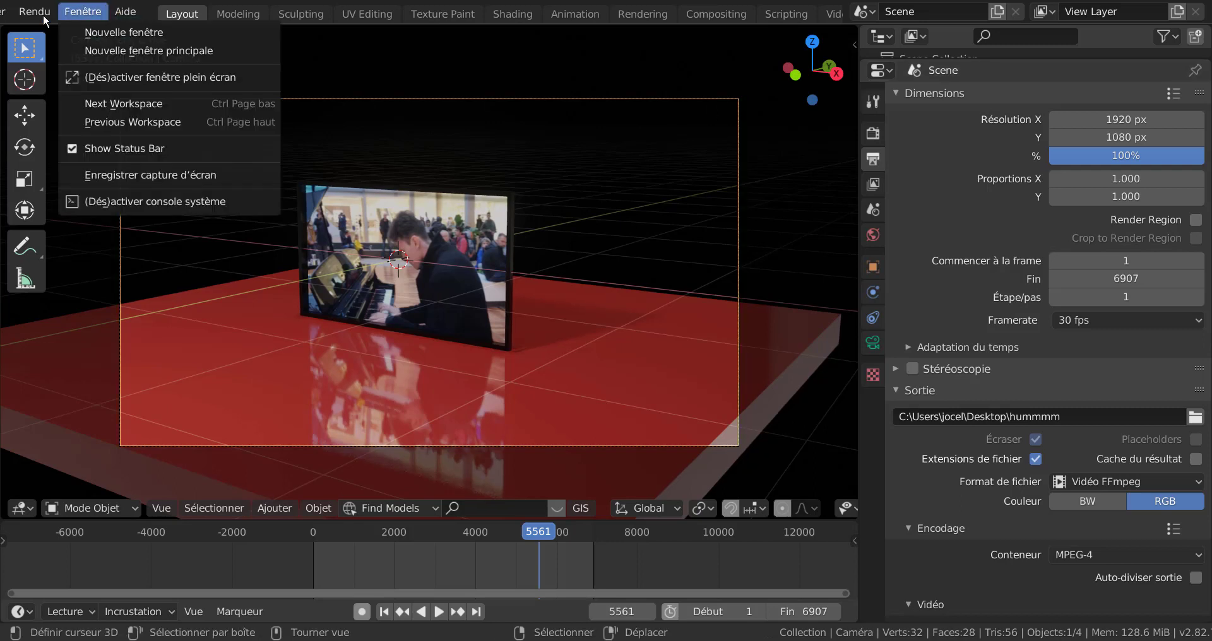
pyautogui.moveTo(43, 17)
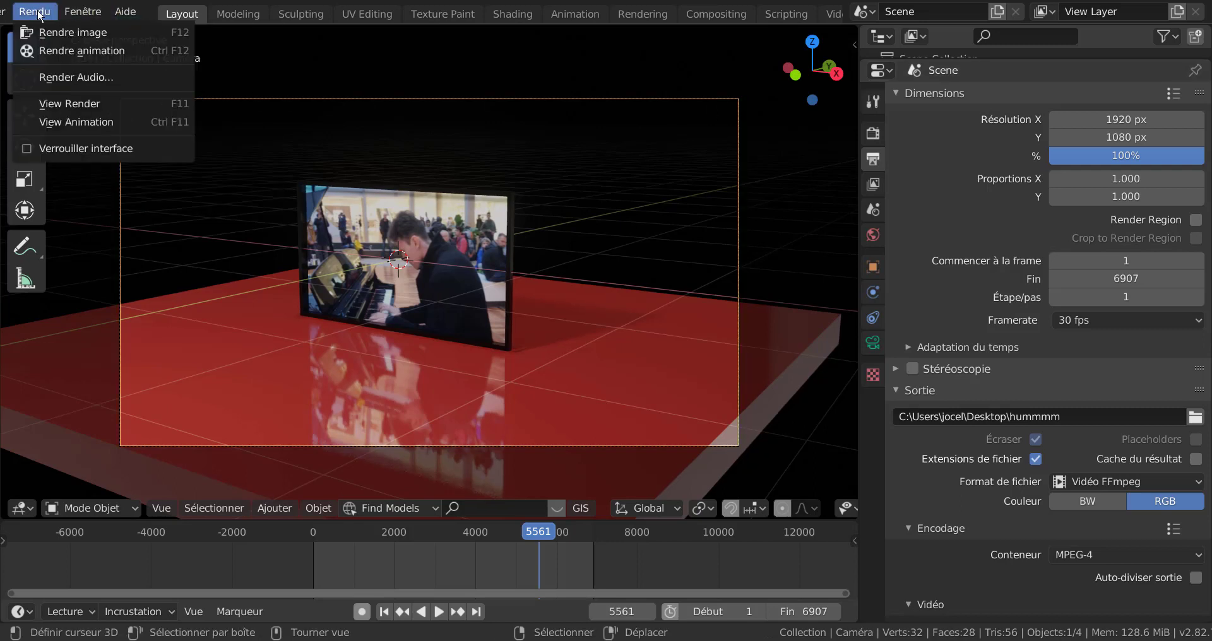
pyautogui.click(54, 49)
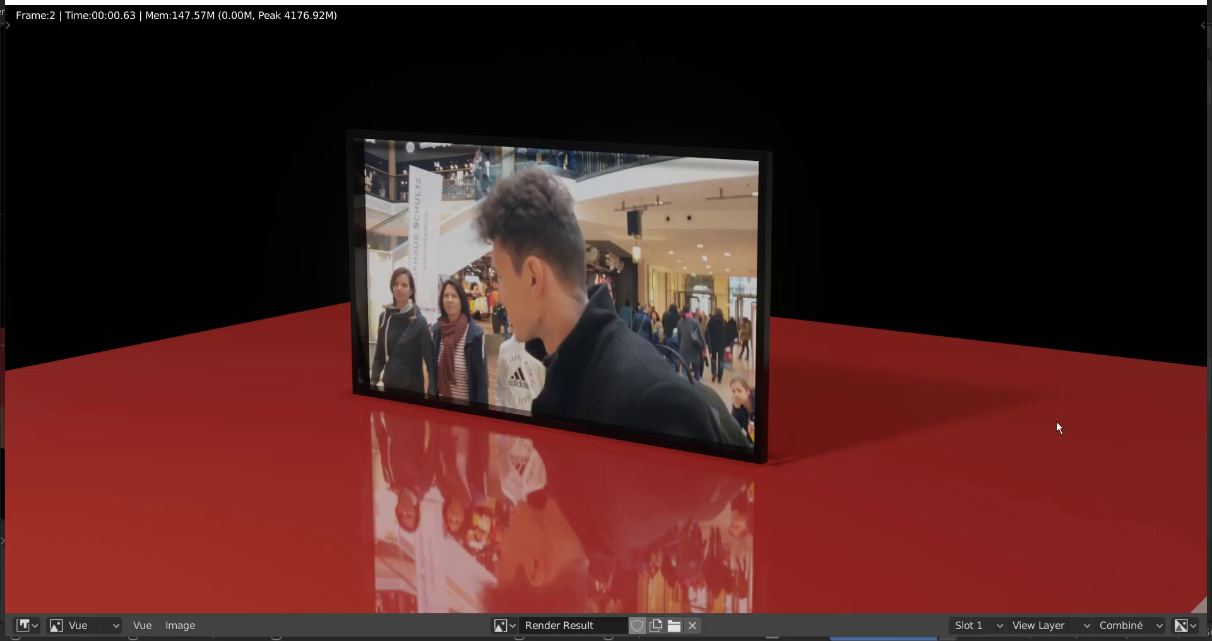
pyautogui.scroll(-3, 1059, 423)
pyautogui.scroll(-1, 1059, 424)
pyautogui.scroll(2, 1058, 423)
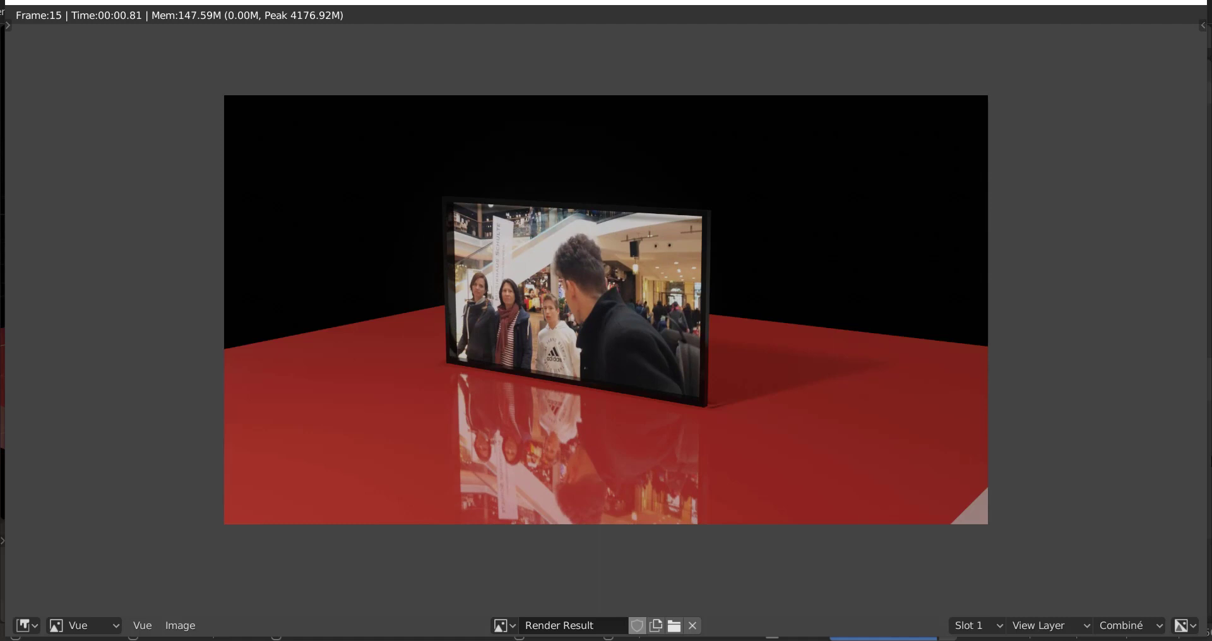
pyautogui.scroll(2, 1208, 456)
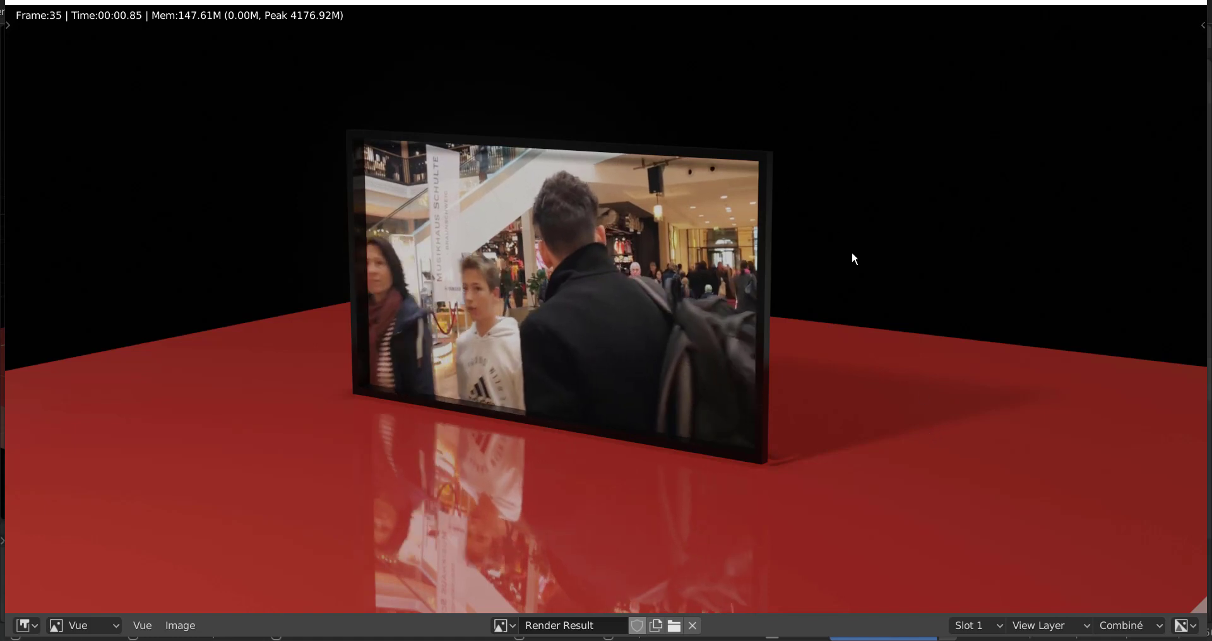
pyautogui.click(693, 626)
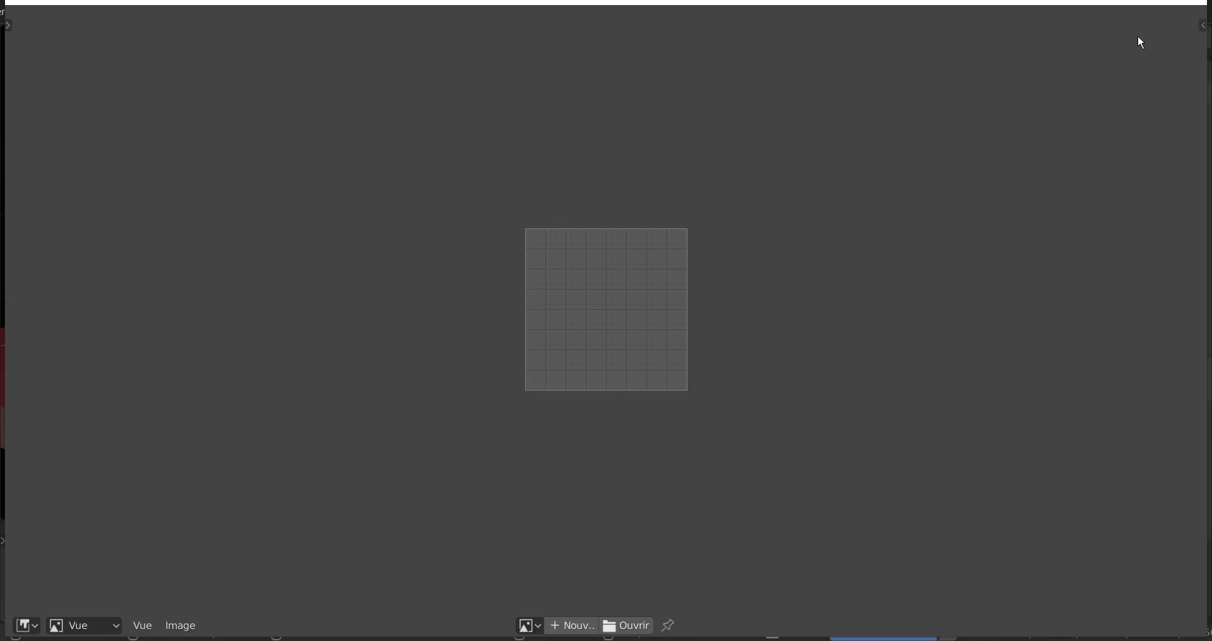
pyautogui.press('Escape')
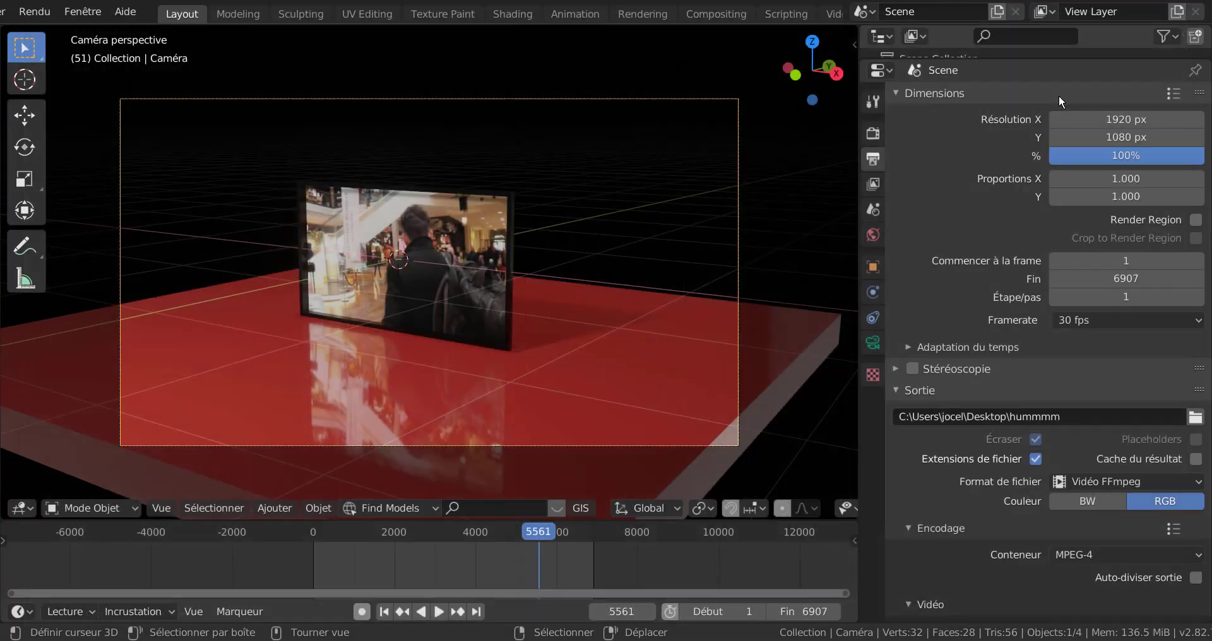
# Step: Switch to the desktop, move the rendered hummmm video near the other clips, play it in the media player, and close the player
pyautogui.click(1149, 1)
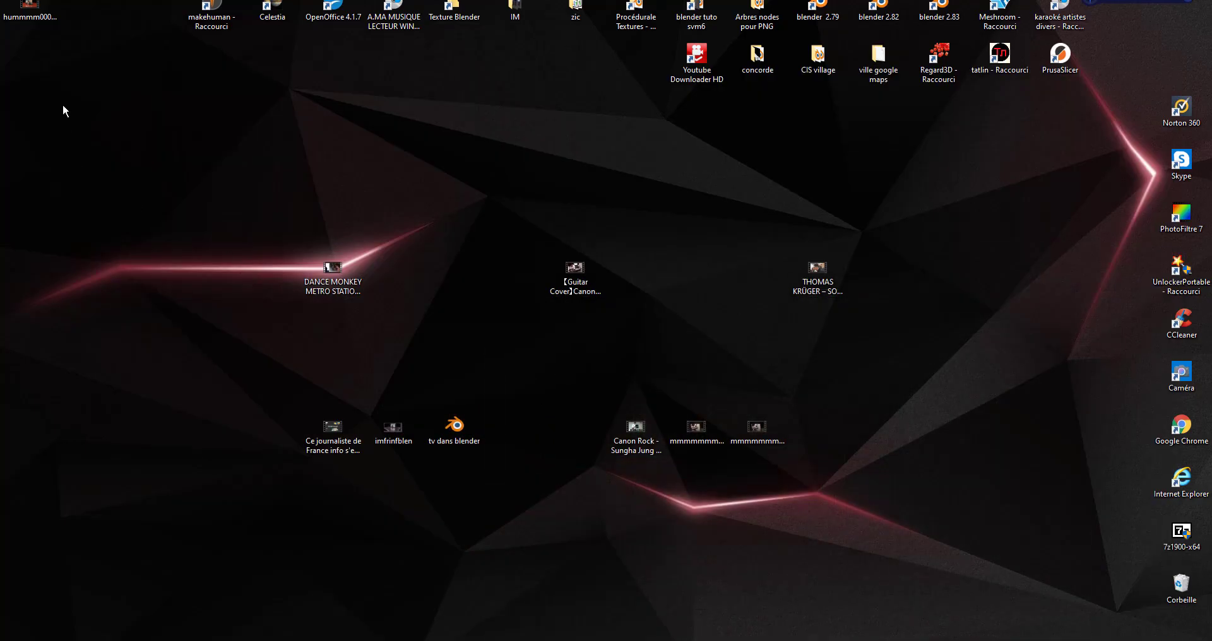
pyautogui.moveTo(23, 8); pyautogui.dragTo(856, 379)
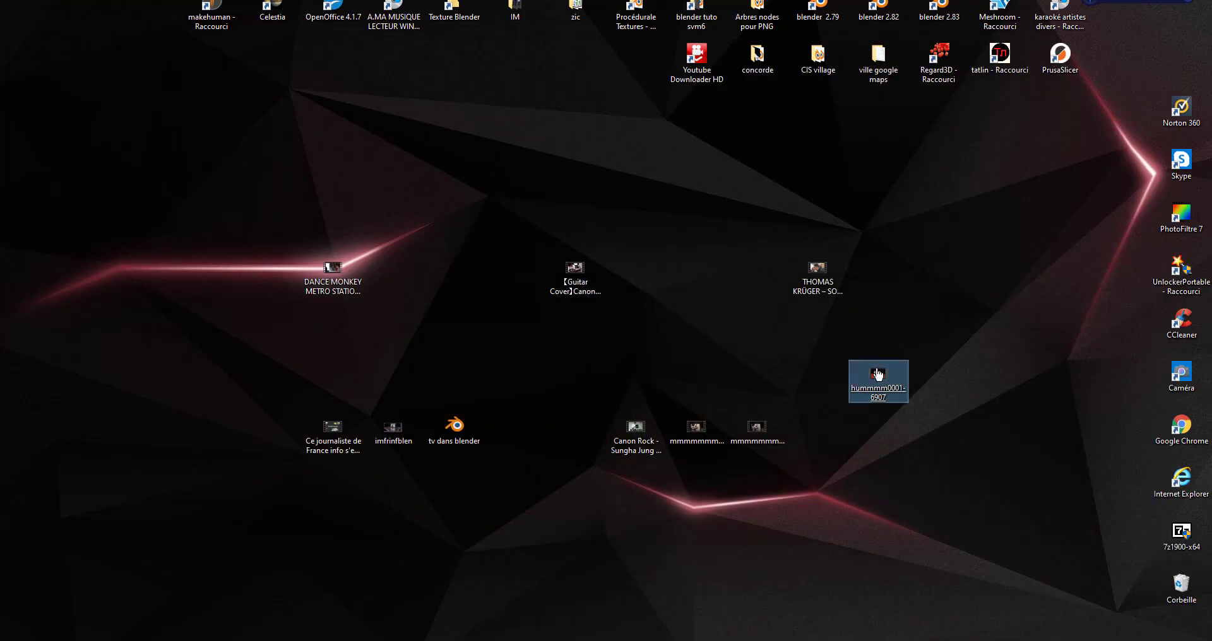
pyautogui.press('Return')
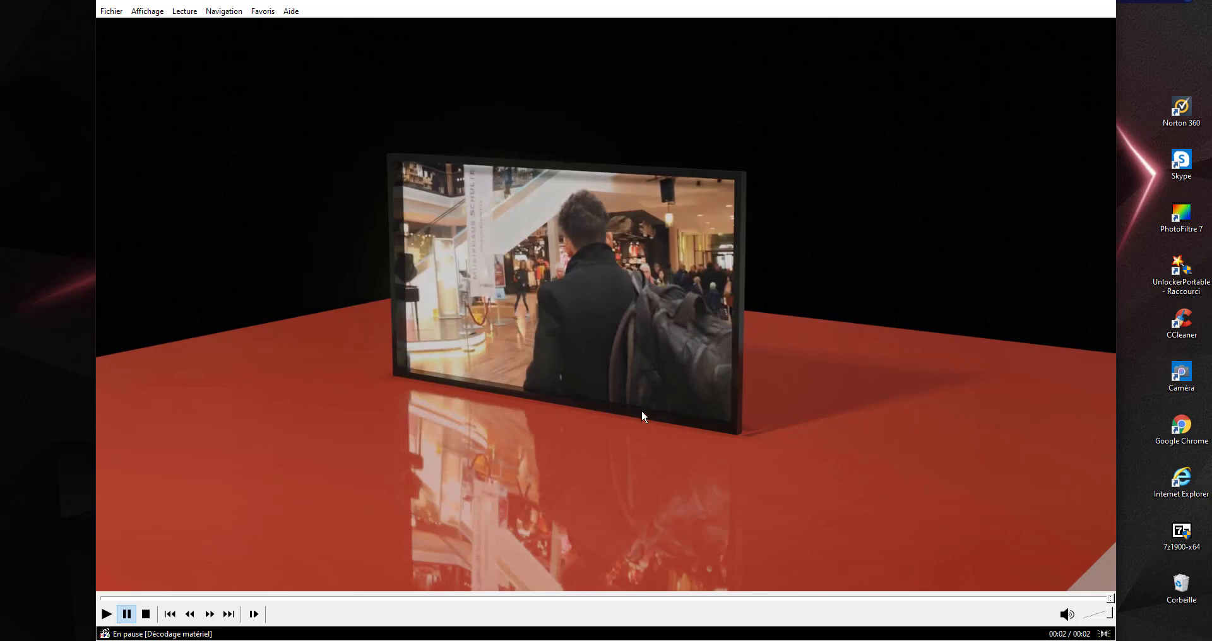
pyautogui.scroll(2, 641, 410)
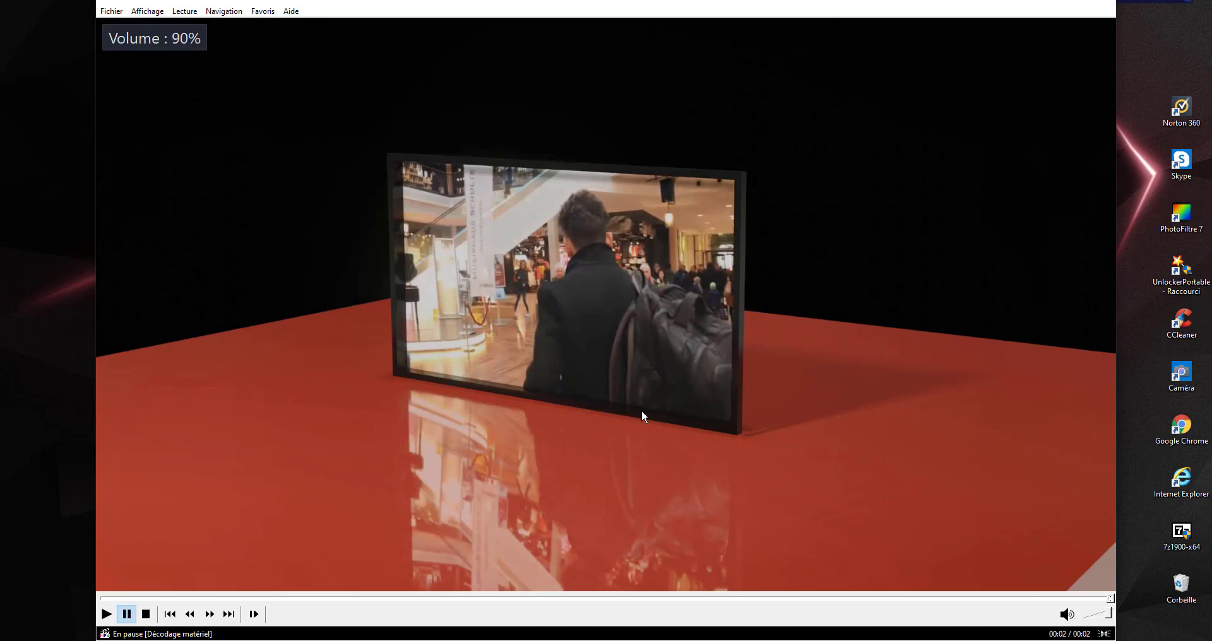
pyautogui.click(106, 614)
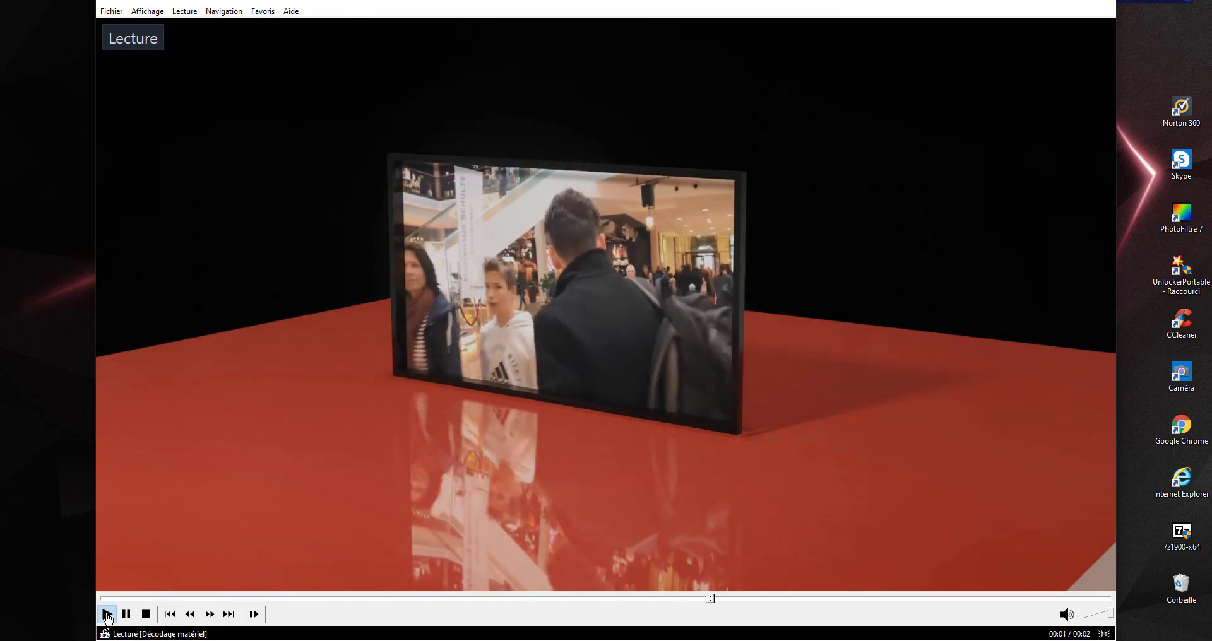
pyautogui.click(1104, 2)
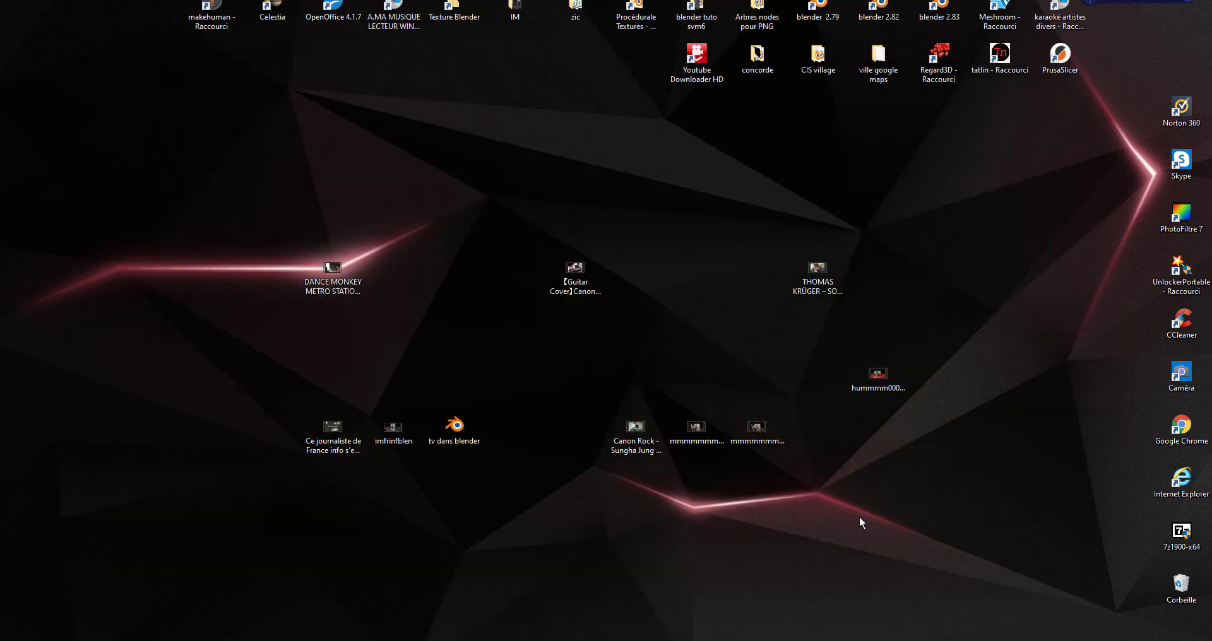
# Step: Switch back to Blender, look through the camera at the TV scene, and widen the 3D view
pyautogui.hotkey('alt', 'Tab')
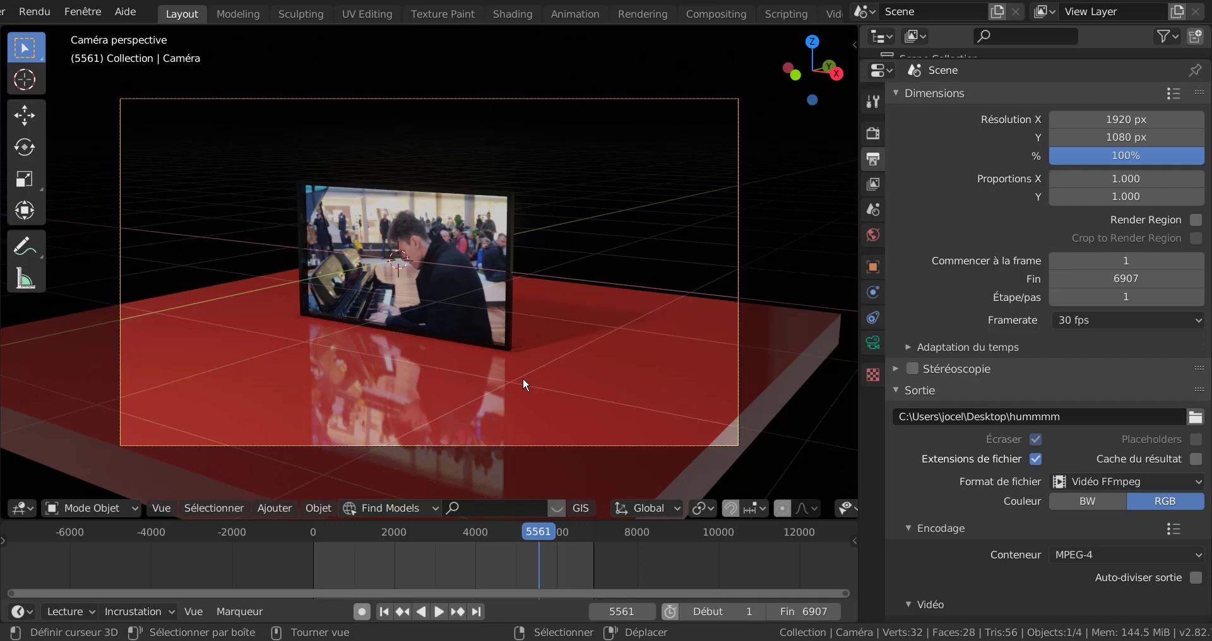
pyautogui.moveTo(523, 377); pyautogui.dragTo(530, 367, button='middle')
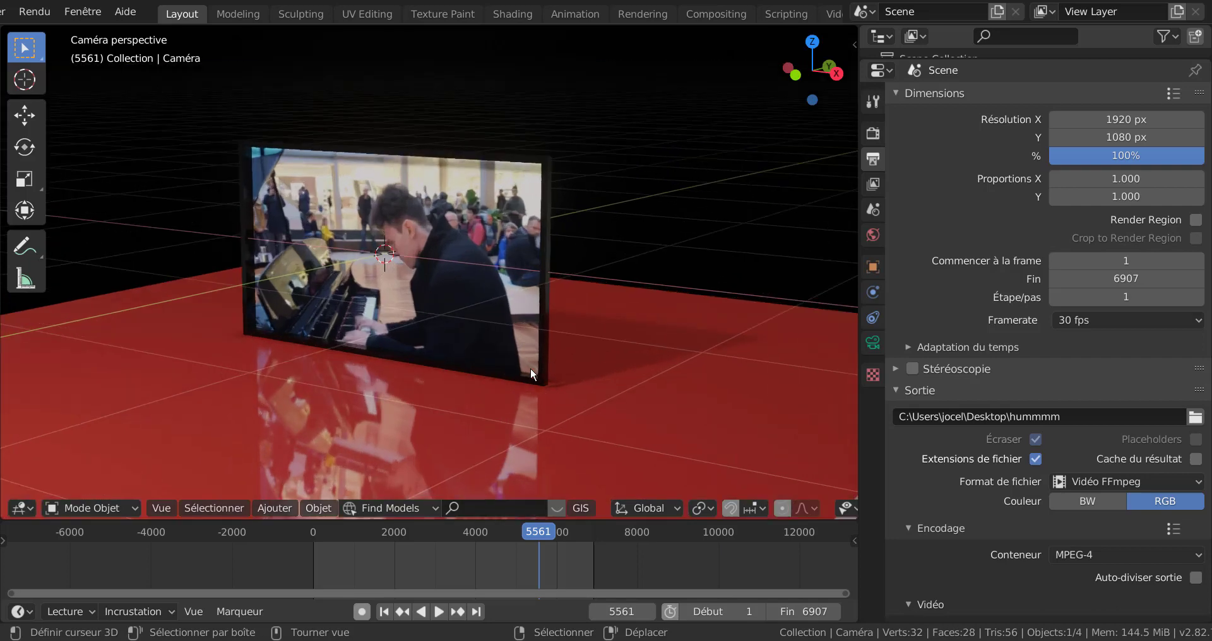
pyautogui.press('KP_0')
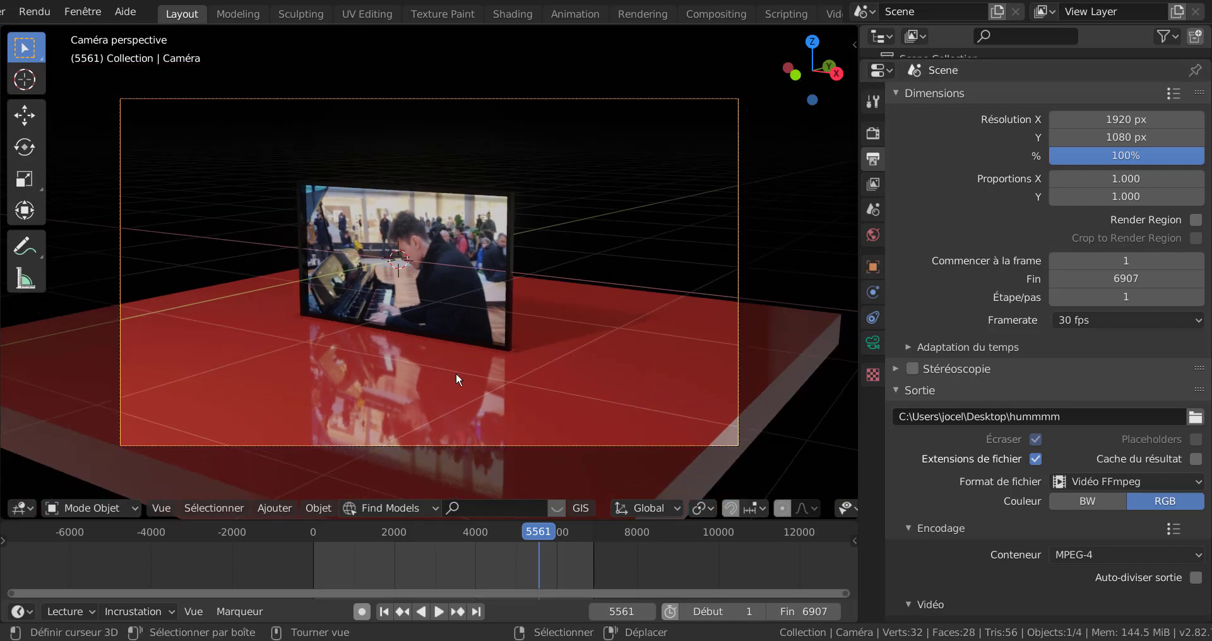
pyautogui.scroll(3, 388, 320)
pyautogui.scroll(-1, 388, 320)
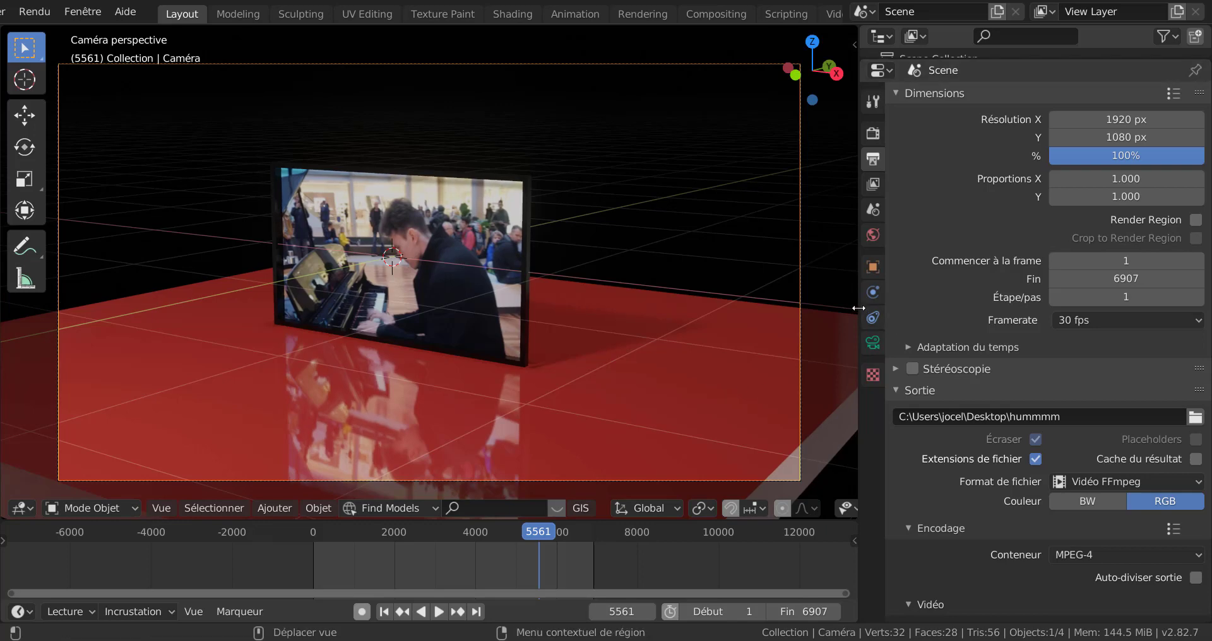
pyautogui.moveTo(858, 308); pyautogui.dragTo(1171, 310)
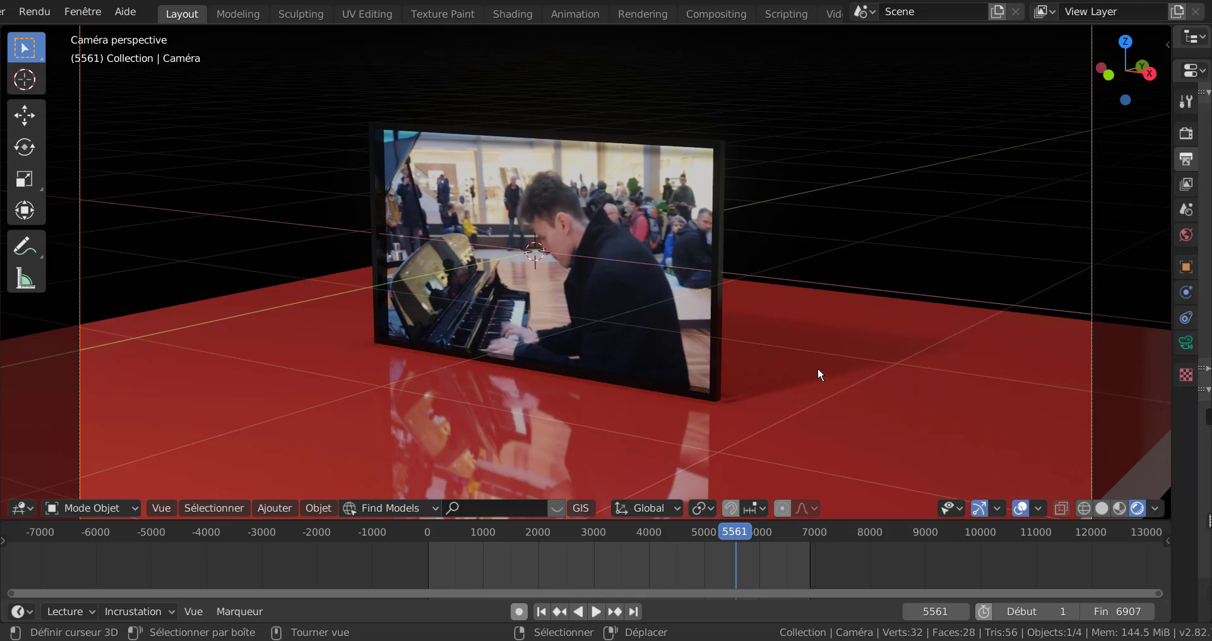
pyautogui.scroll(-2, 1014, 346)
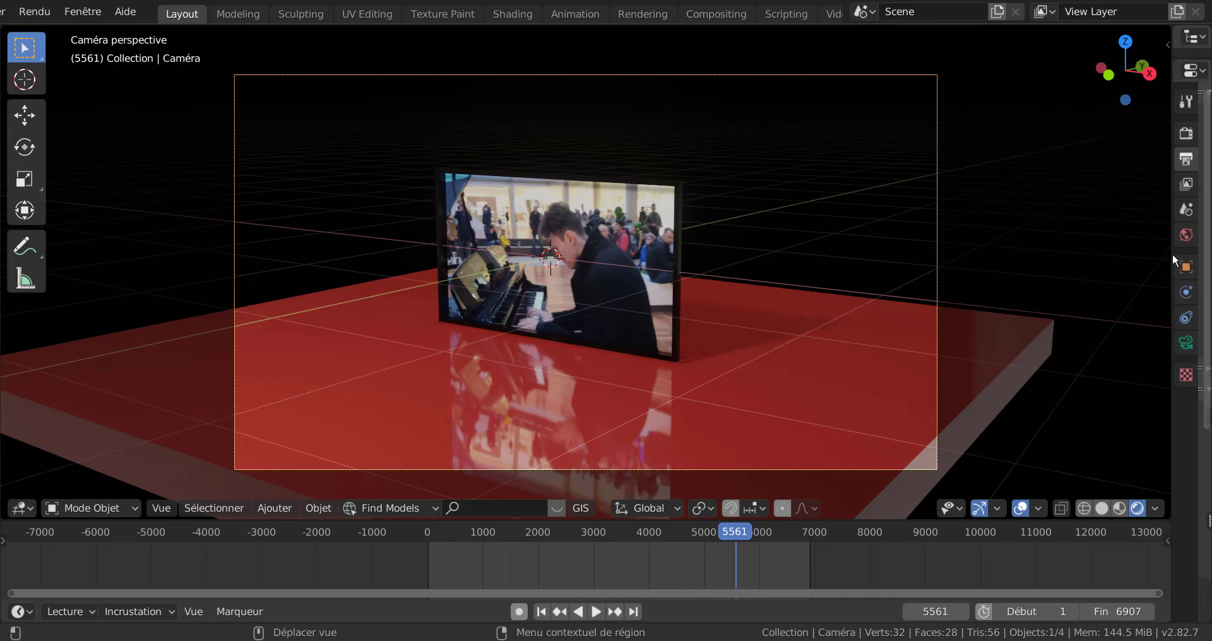
pyautogui.moveTo(1172, 252); pyautogui.dragTo(1191, 273)
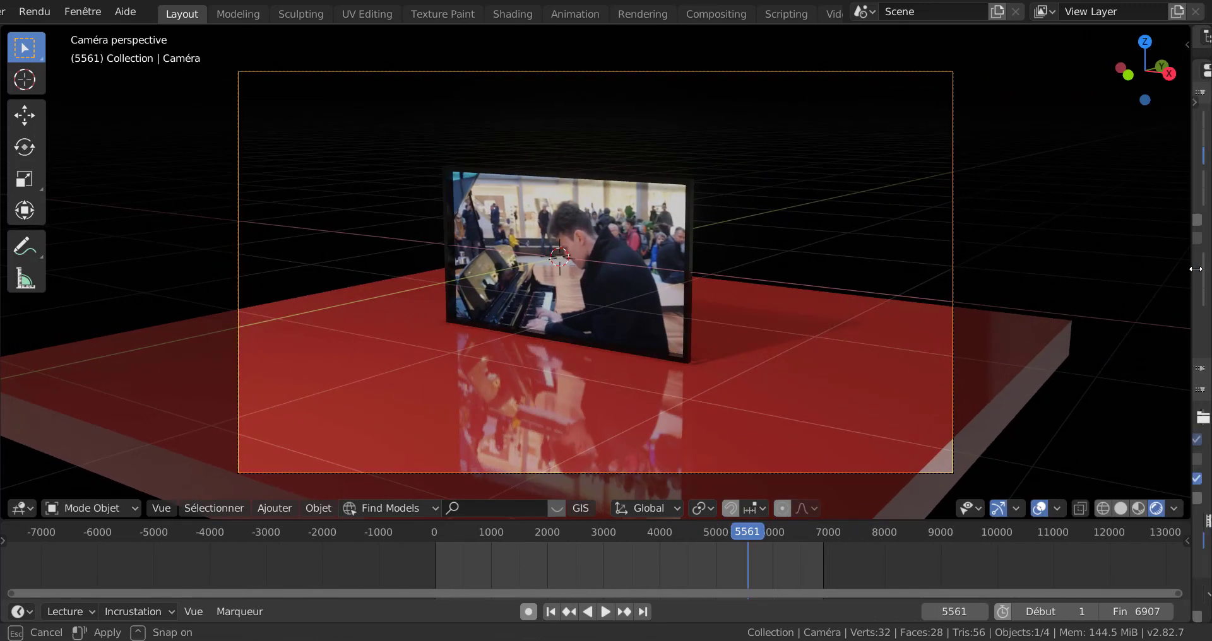